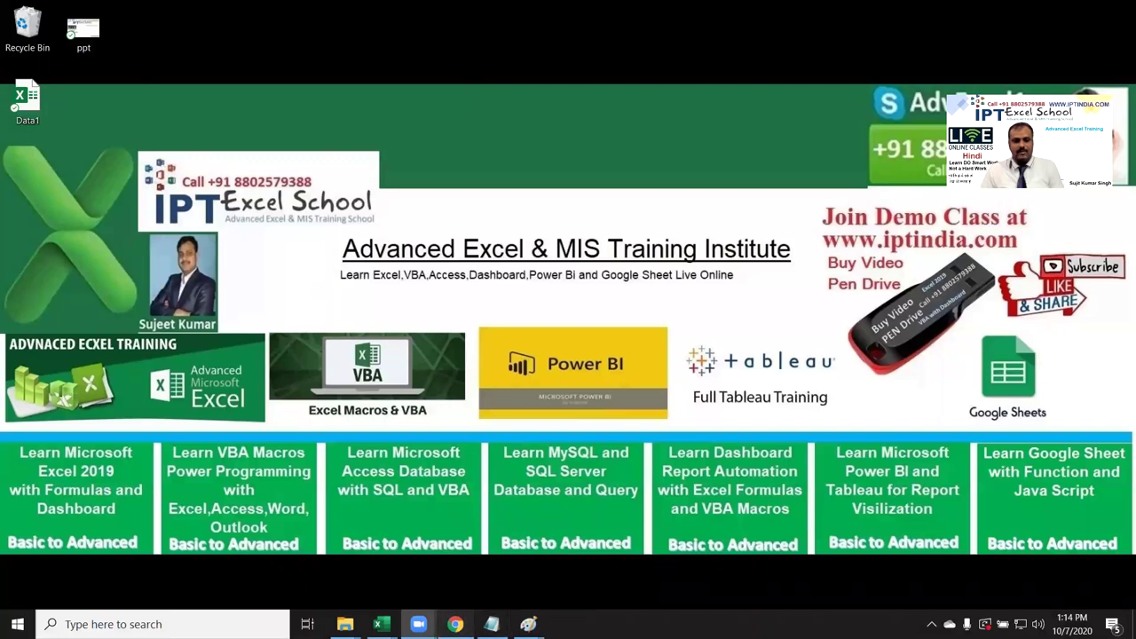
# Bring up Chrome's Gmail tab and search the mailbox for 'cust'
pyautogui.click(455, 624)
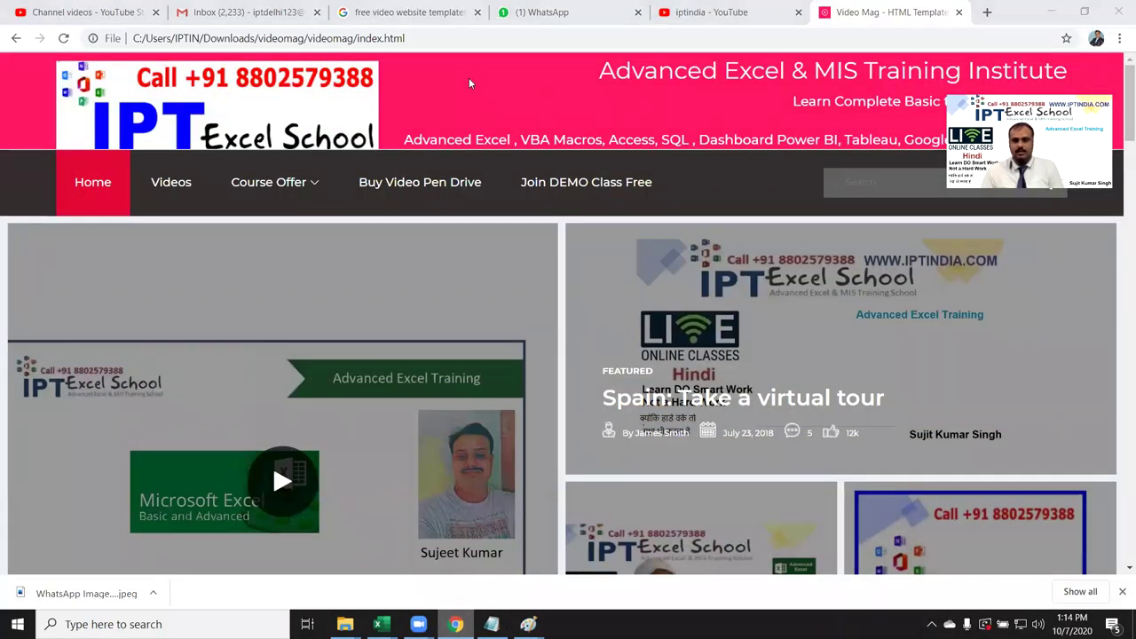
pyautogui.click(284, 18)
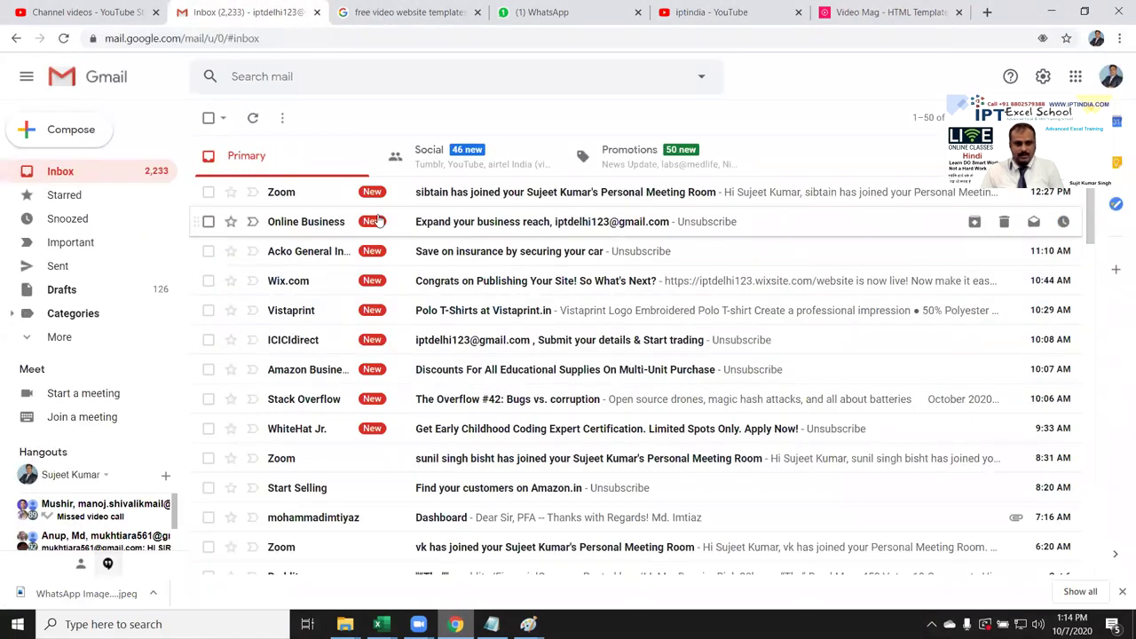
pyautogui.scroll(-3, 377, 435)
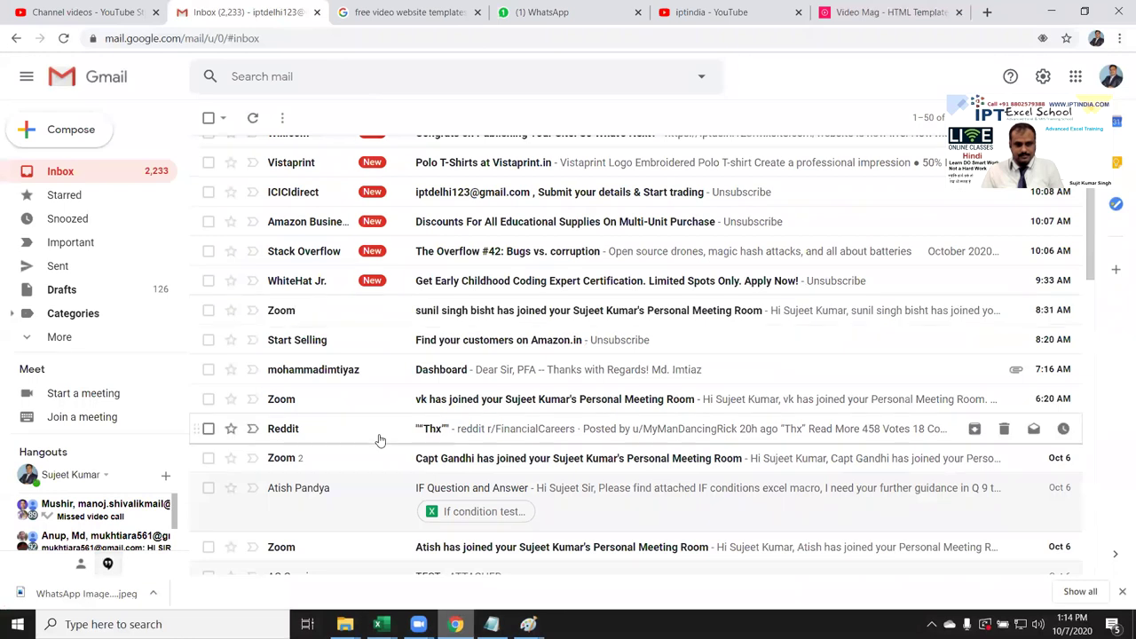
pyautogui.scroll(-2, 380, 439)
pyautogui.click(292, 74)
pyautogui.write('cus')
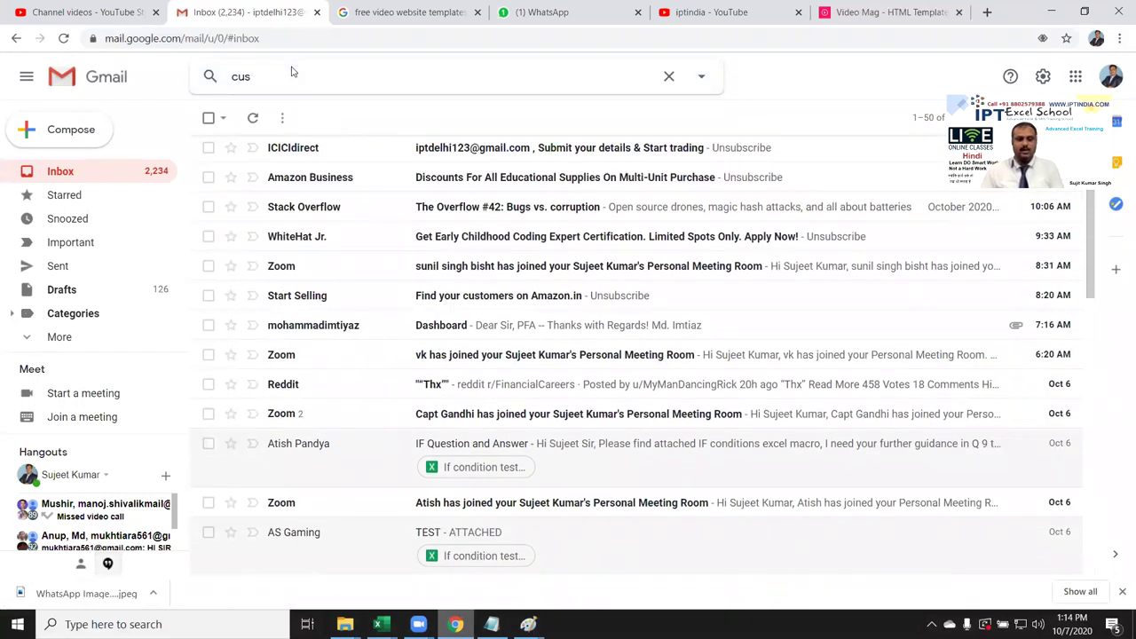
pyautogui.write('t')
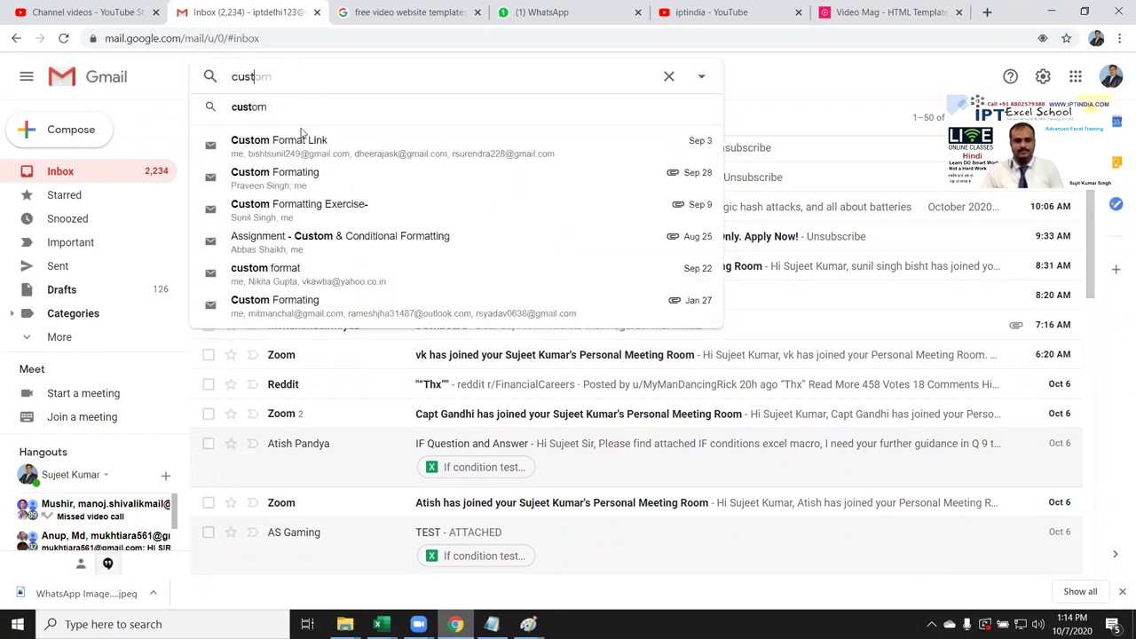
pyautogui.press('Escape')
# Open the Custom Format Link email and follow its support.office.com link
pyautogui.click(289, 77)
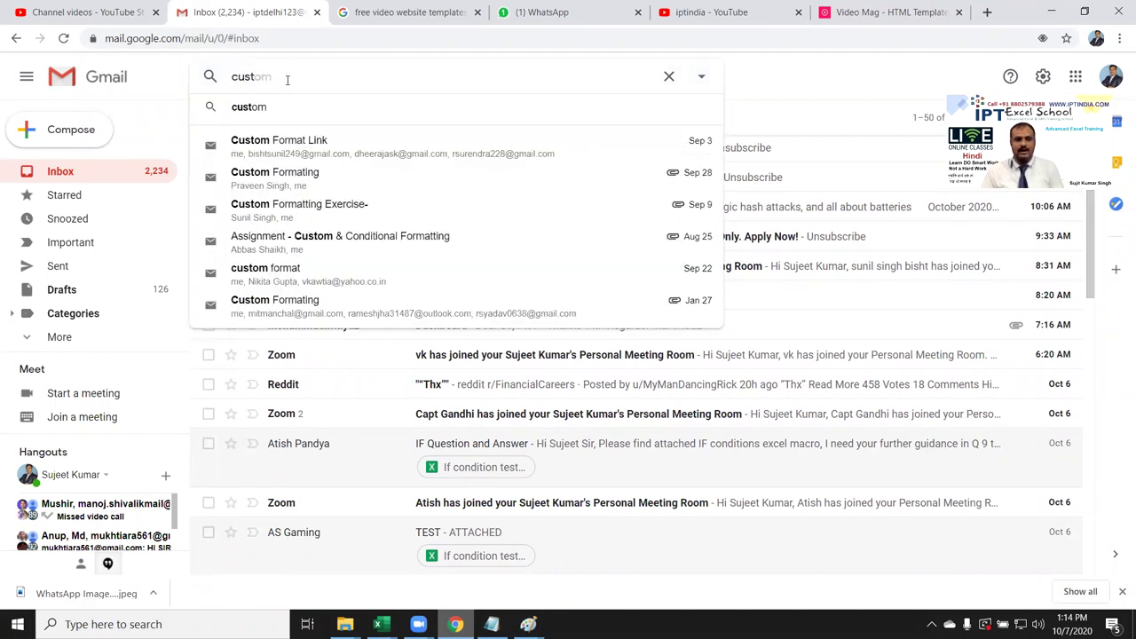
pyautogui.click(296, 145)
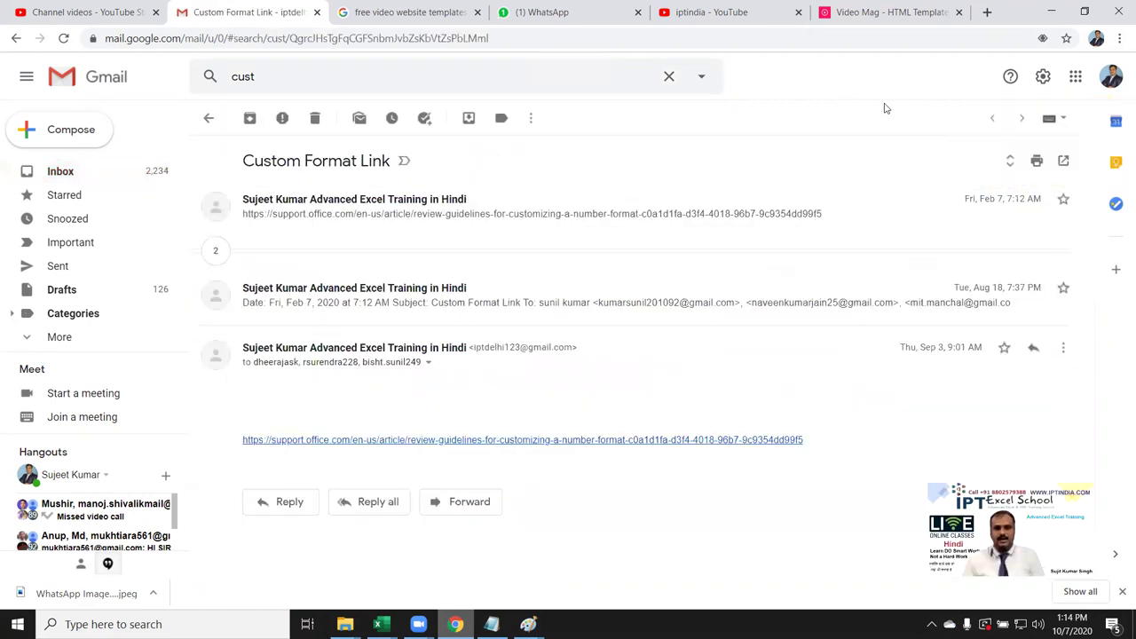
pyautogui.click(568, 440)
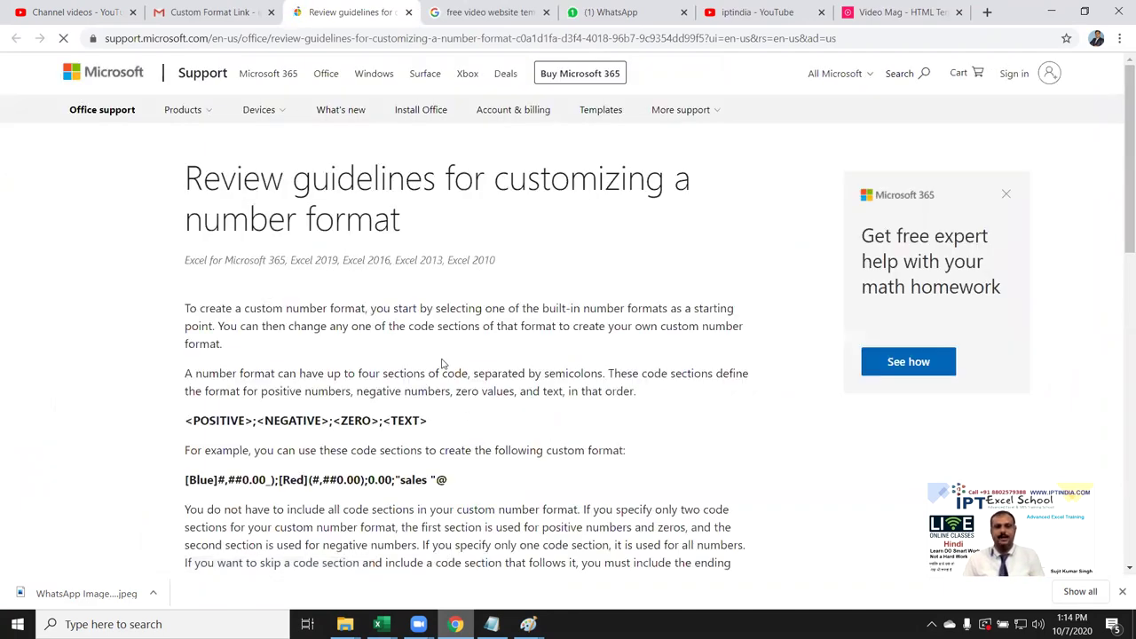
# Highlight the <POSITIVE>;<NEGATIVE>;<ZERO>;<TEXT> code line in the article
pyautogui.scroll(-3, 442, 358)
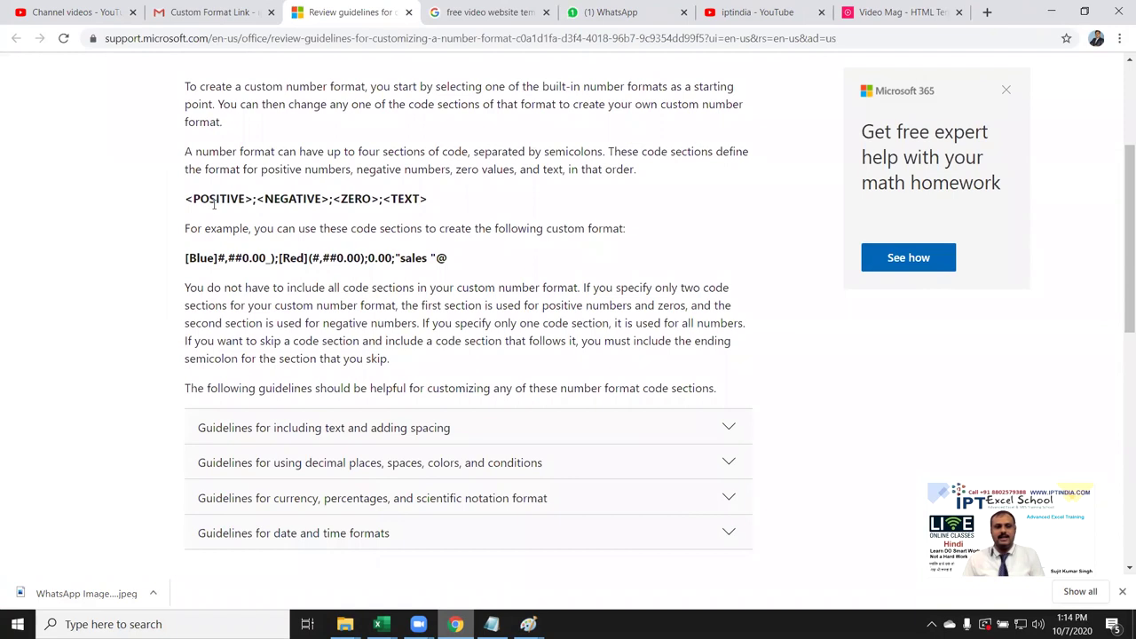
pyautogui.doubleClick(212, 199)
pyautogui.click(286, 206)
pyautogui.doubleClick(293, 199)
pyautogui.click(386, 199)
pyautogui.doubleClick(407, 199)
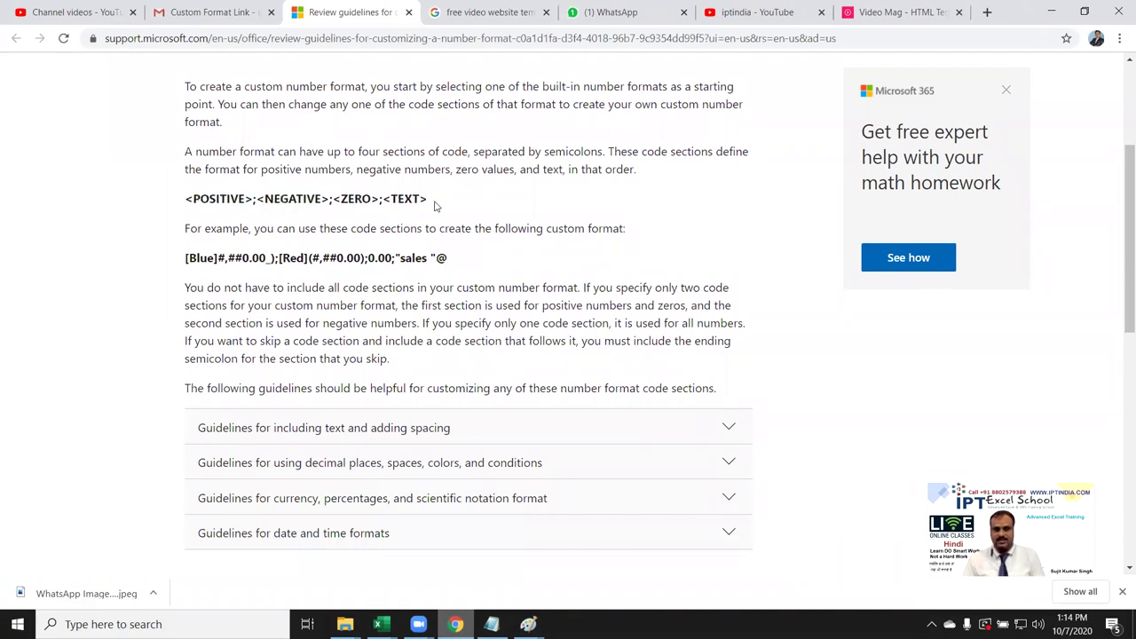
pyautogui.moveTo(434, 203); pyautogui.dragTo(162, 193)
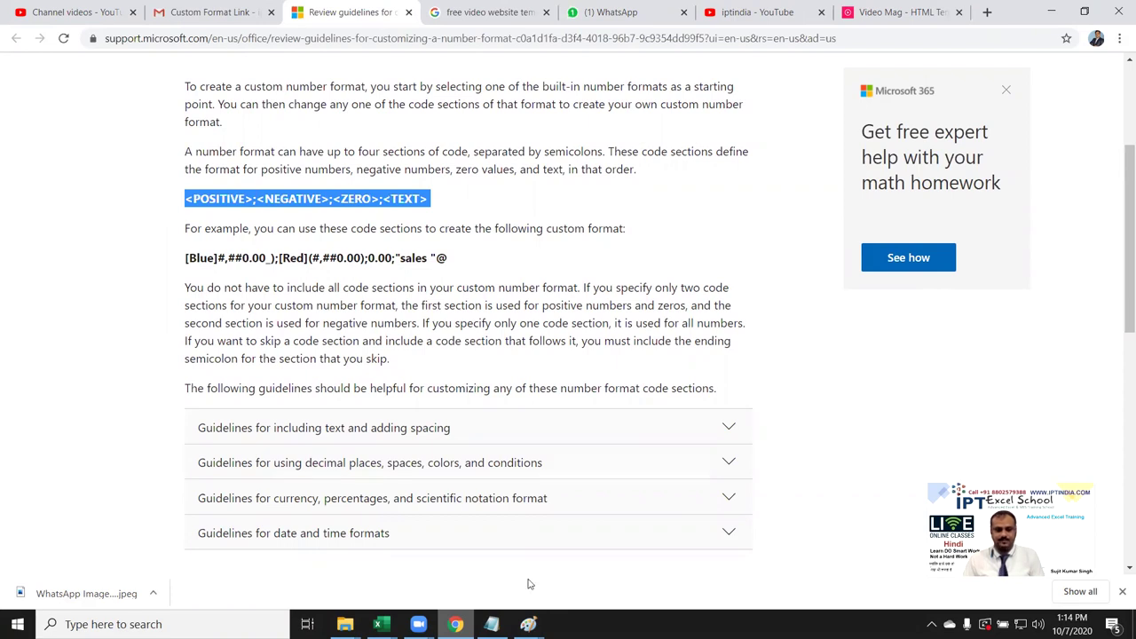
# In the Excel workbook, enter 1254 in cell B3
pyautogui.moveTo(379, 624)
pyautogui.click(268, 572)
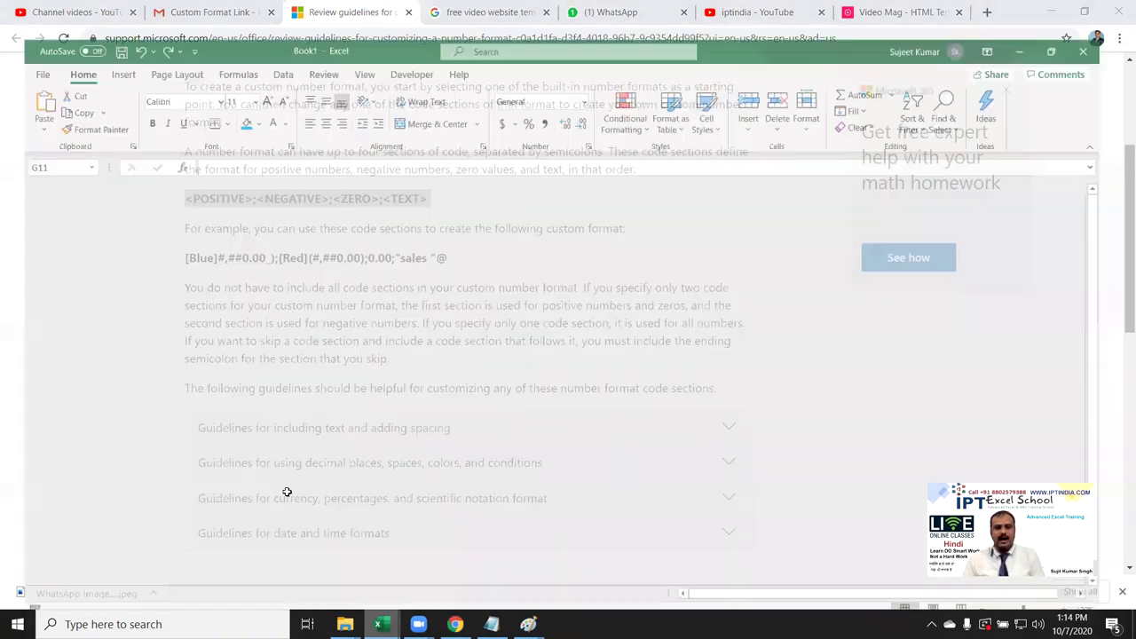
pyautogui.click(373, 284)
pyautogui.keyDown('ctrl'); pyautogui.scroll(2, 208, 297); pyautogui.keyUp('ctrl')
pyautogui.keyDown('ctrl'); pyautogui.scroll(3, 208, 296); pyautogui.keyUp('ctrl')
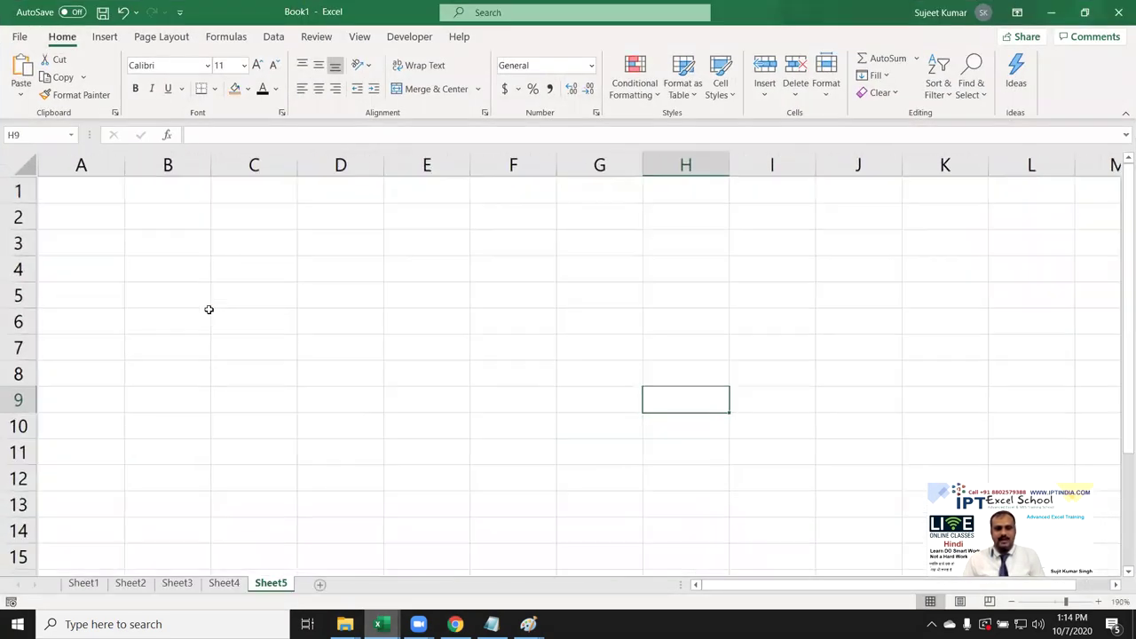
pyautogui.keyDown('ctrl'); pyautogui.scroll(3, 208, 296); pyautogui.keyUp('ctrl')
pyautogui.click(205, 257)
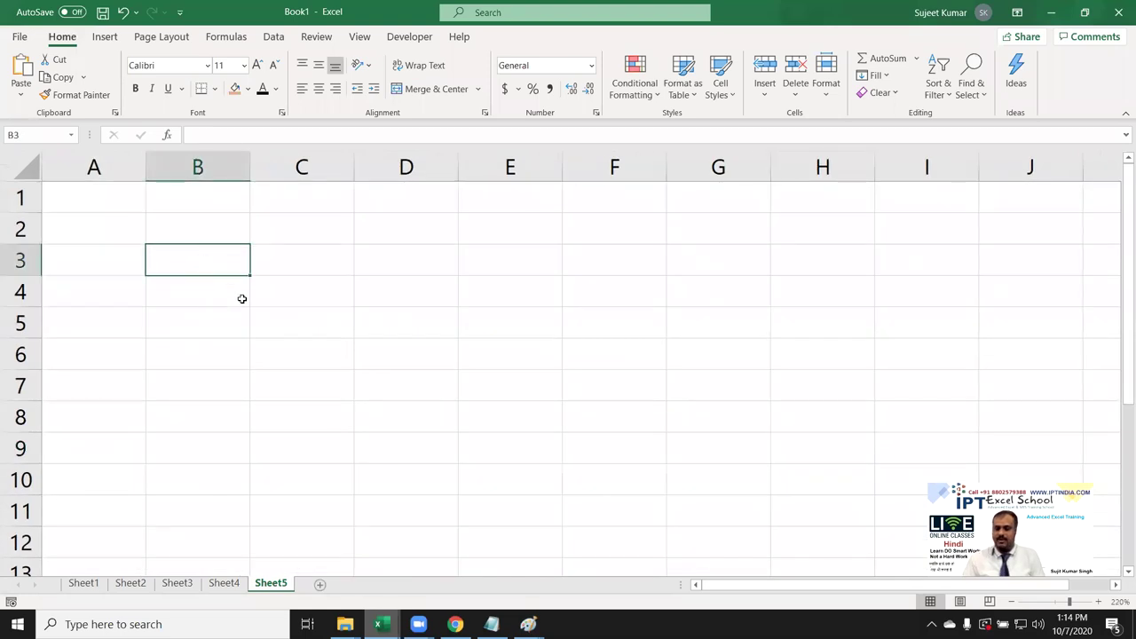
pyautogui.write('1254')
pyautogui.press('Return')
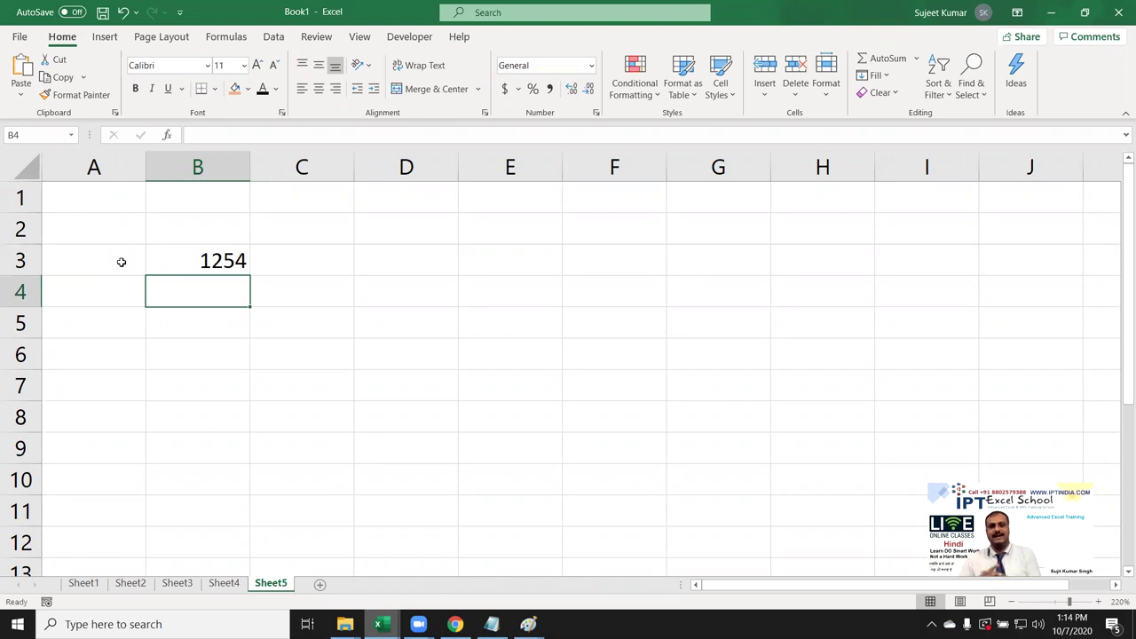
# Give B3 a custom number format with the "MRP" label
pyautogui.click(176, 261)
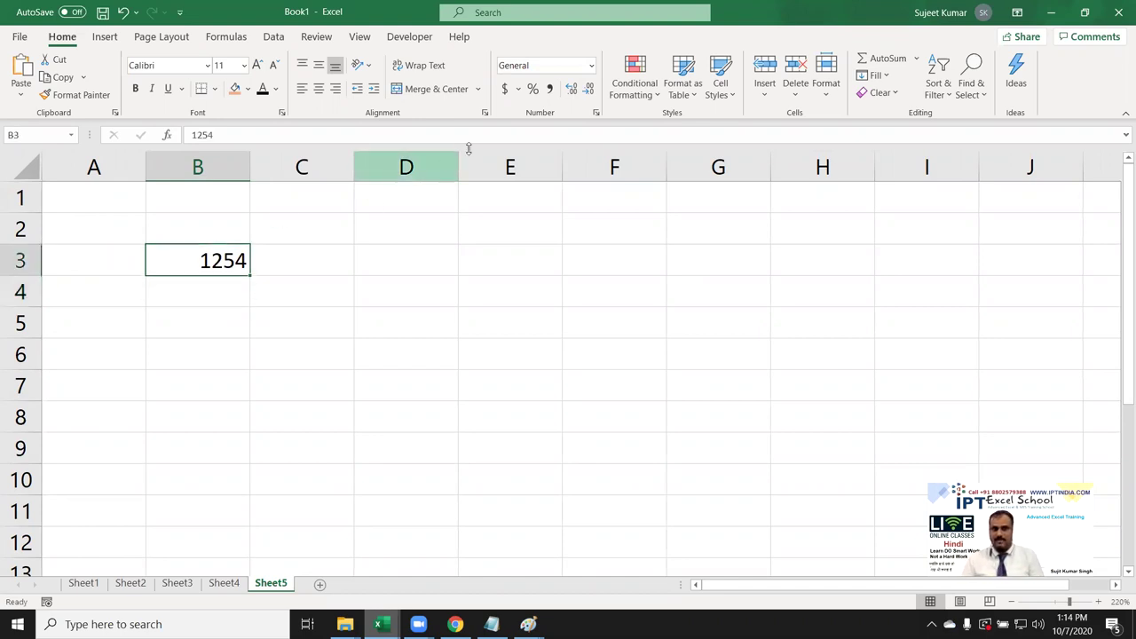
pyautogui.click(596, 113)
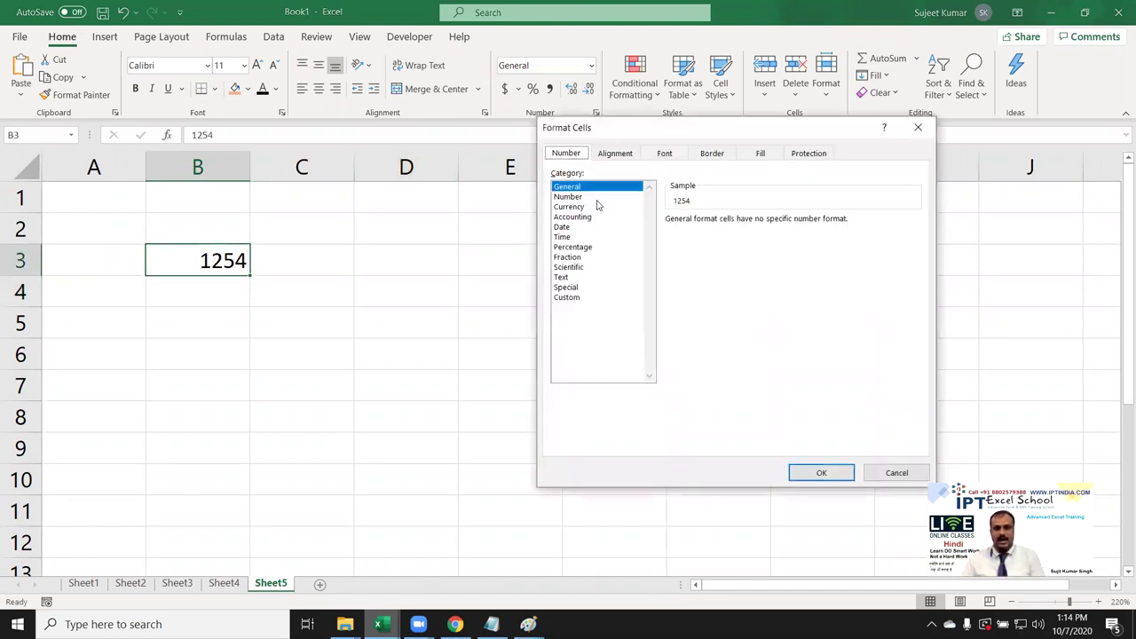
pyautogui.click(569, 300)
pyautogui.doubleClick(689, 232)
pyautogui.write('"MRP')
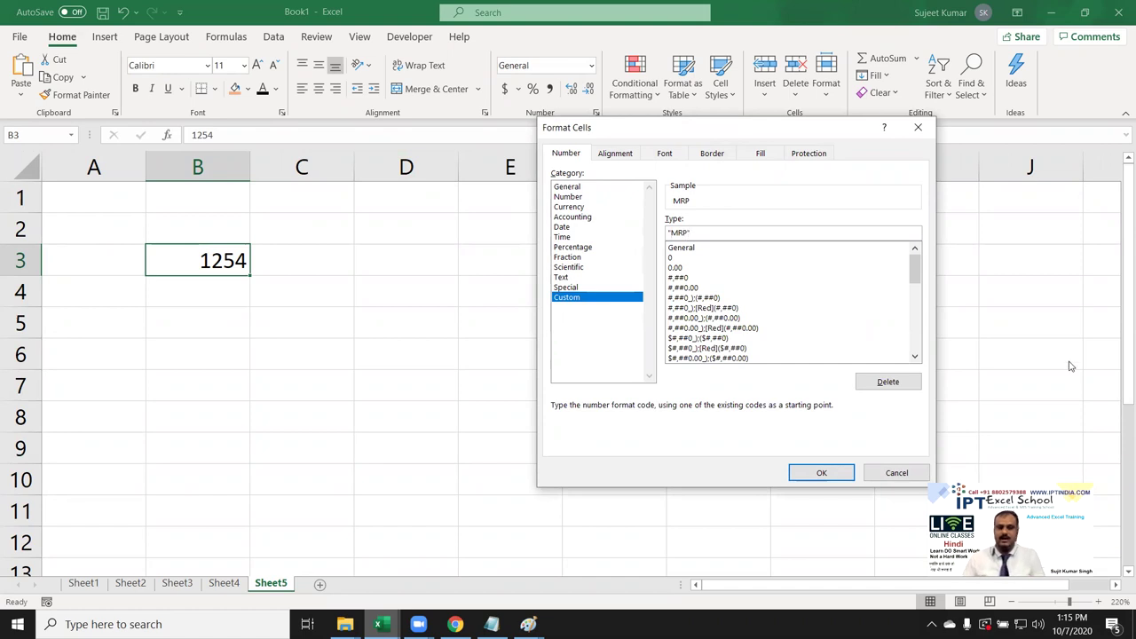
pyautogui.click(822, 474)
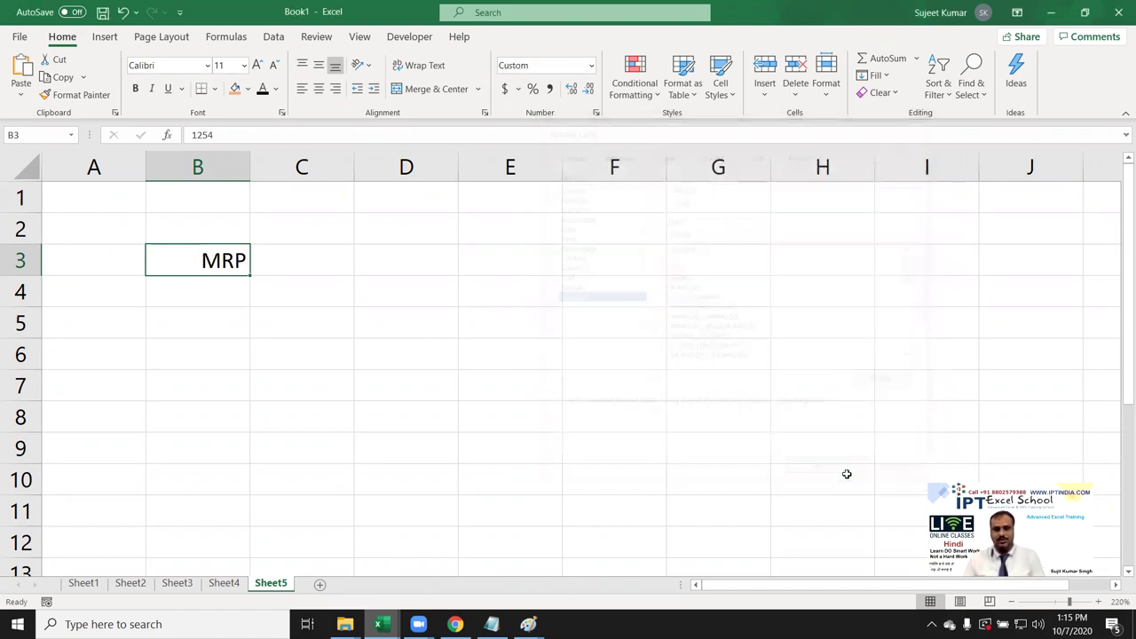
# Enter the negative value -852 in B3
pyautogui.click(596, 113)
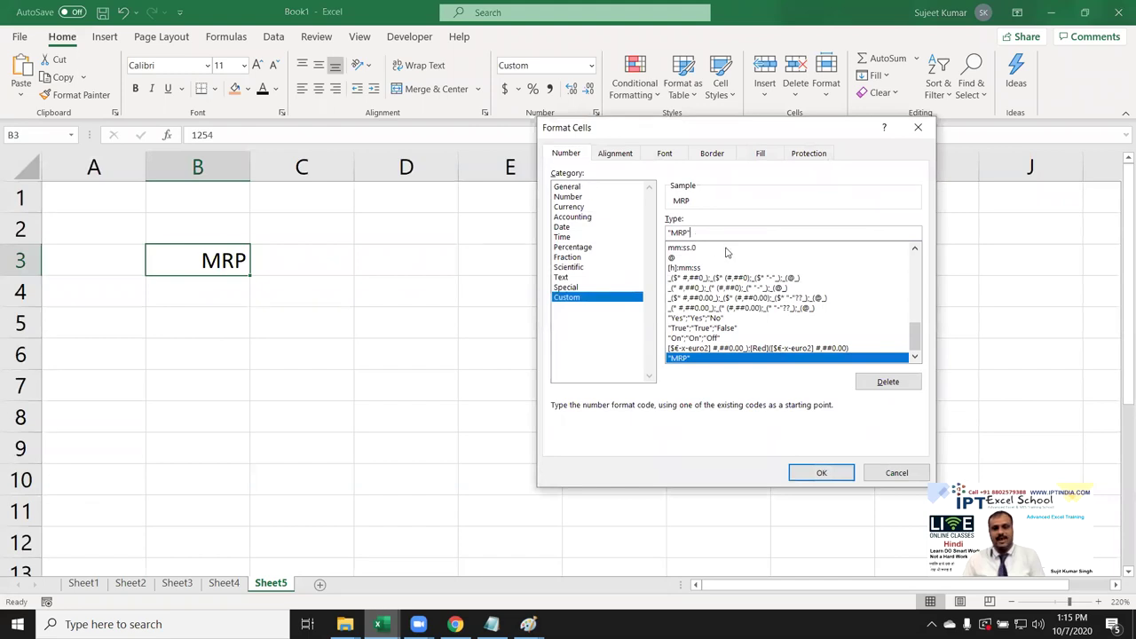
pyautogui.press('Escape')
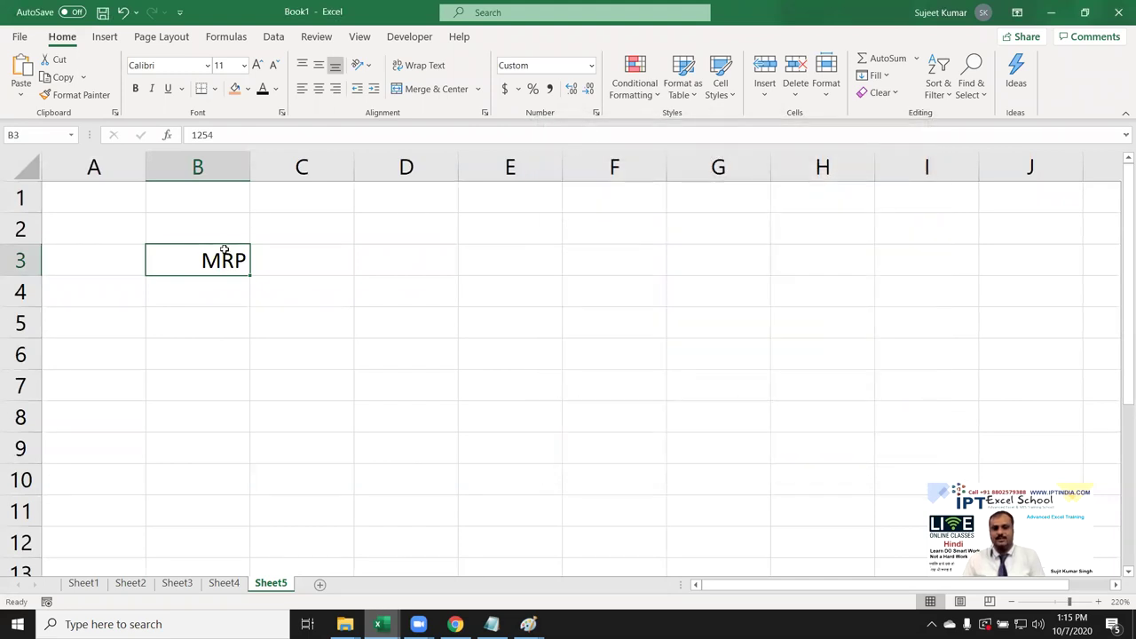
pyautogui.write('-85')
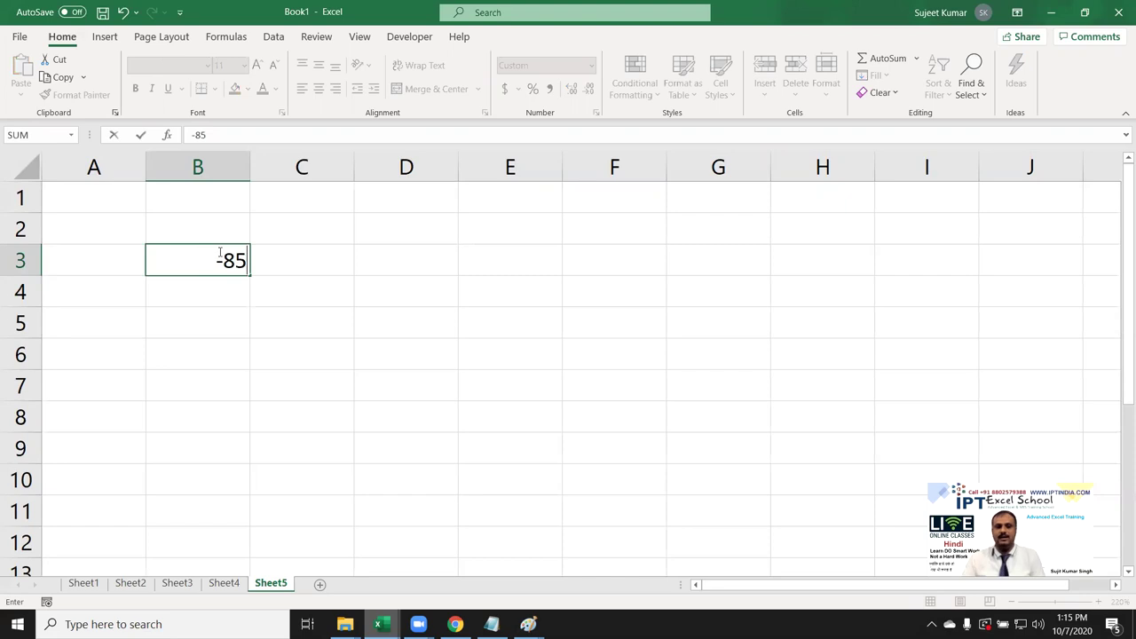
pyautogui.write('4')
pyautogui.press('Return')
# Change B3's format to "MRP" # so it shows -MRP 852, then return to the guidelines page
pyautogui.click(224, 259)
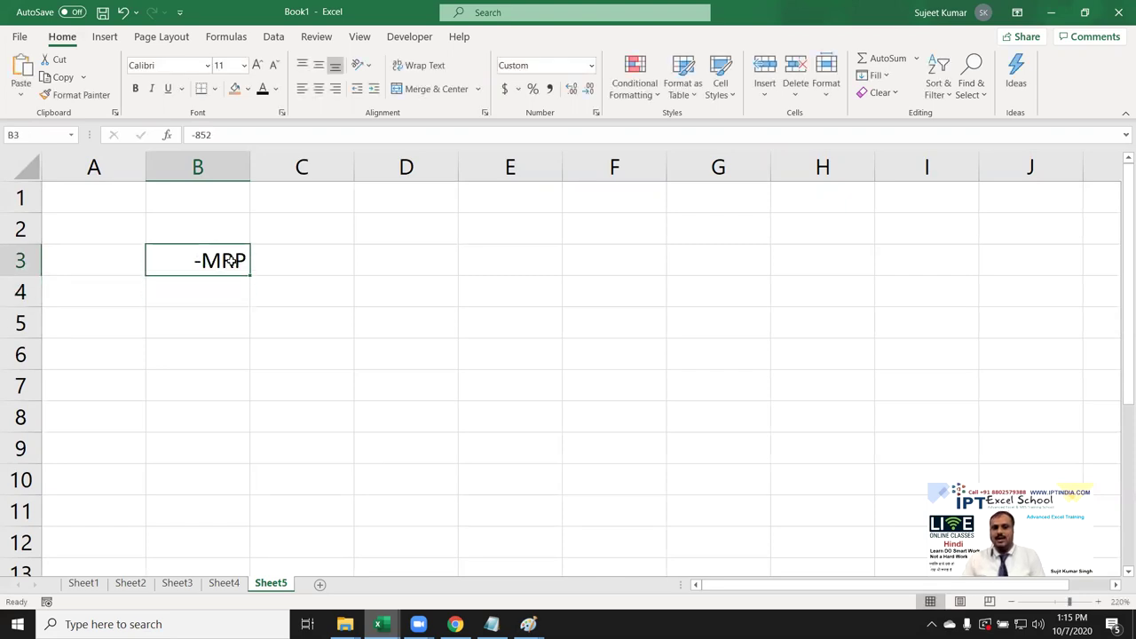
pyautogui.click(596, 113)
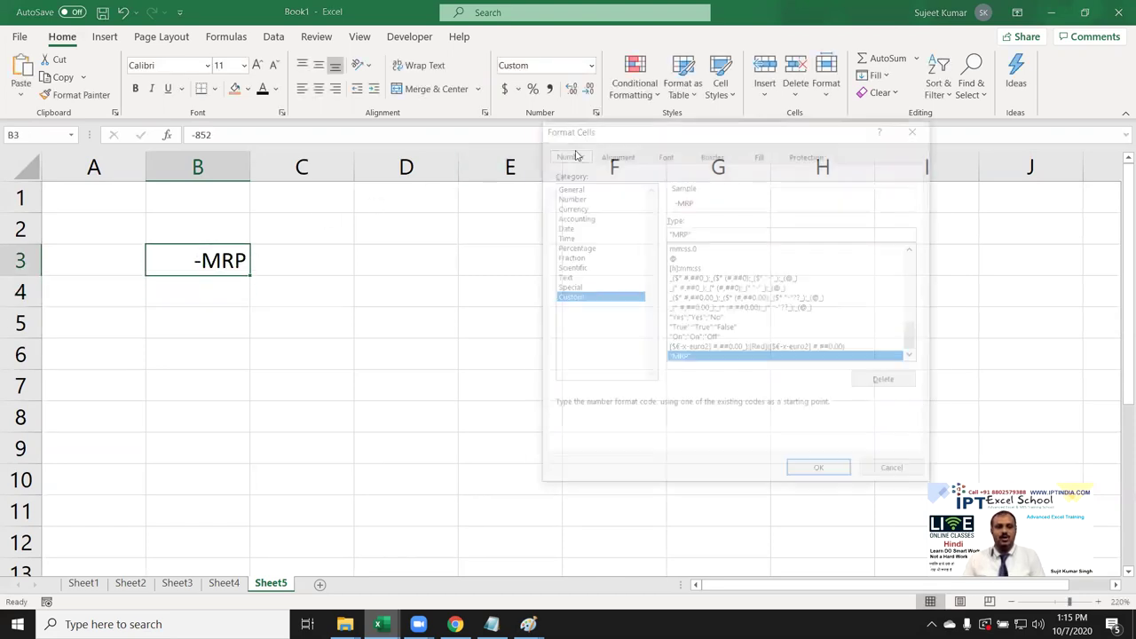
pyautogui.click(698, 235)
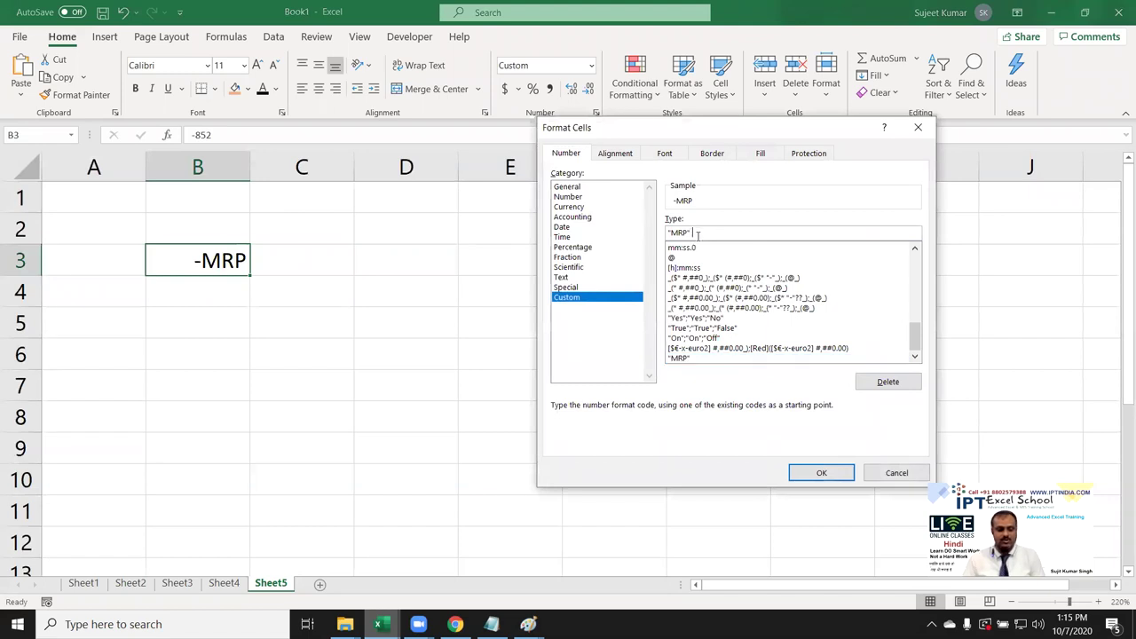
pyautogui.write('#')
pyautogui.press('Return')
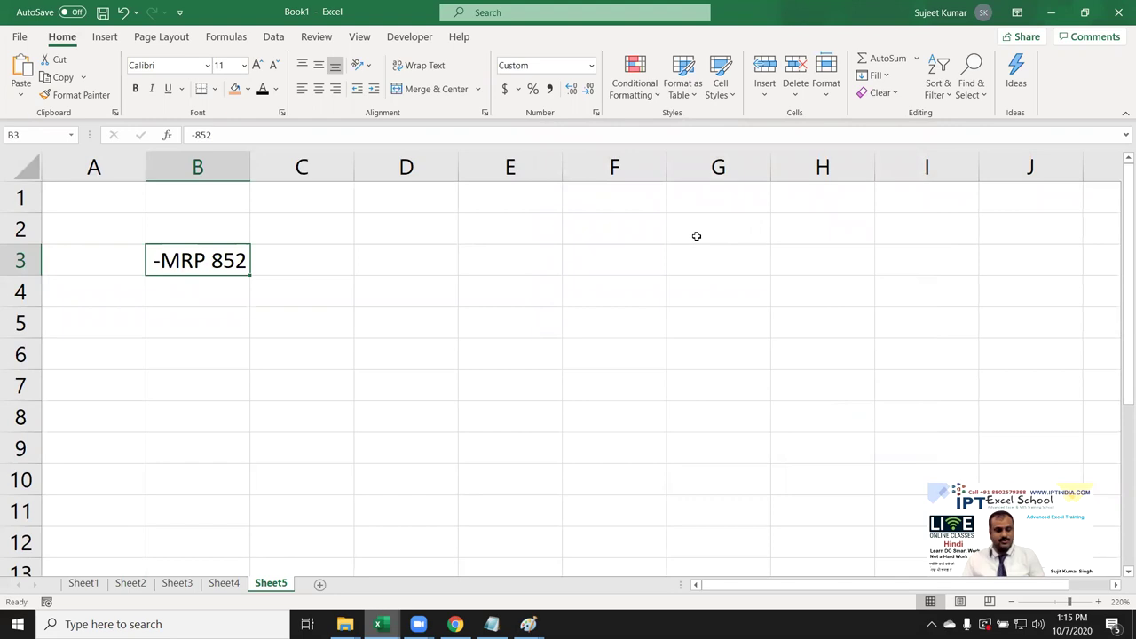
pyautogui.hotkey('alt', 'Tab')
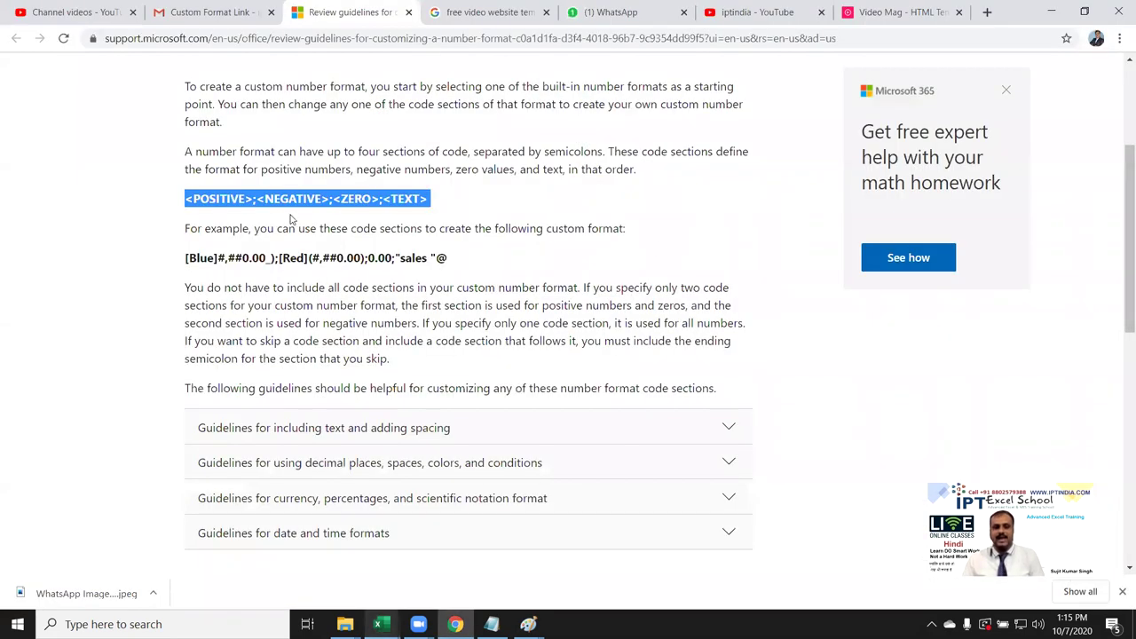
# Replace B3's format code with "MRP" ; "DIS" ; "Free" ; "N/A"
pyautogui.hotkey('alt', 'Tab')
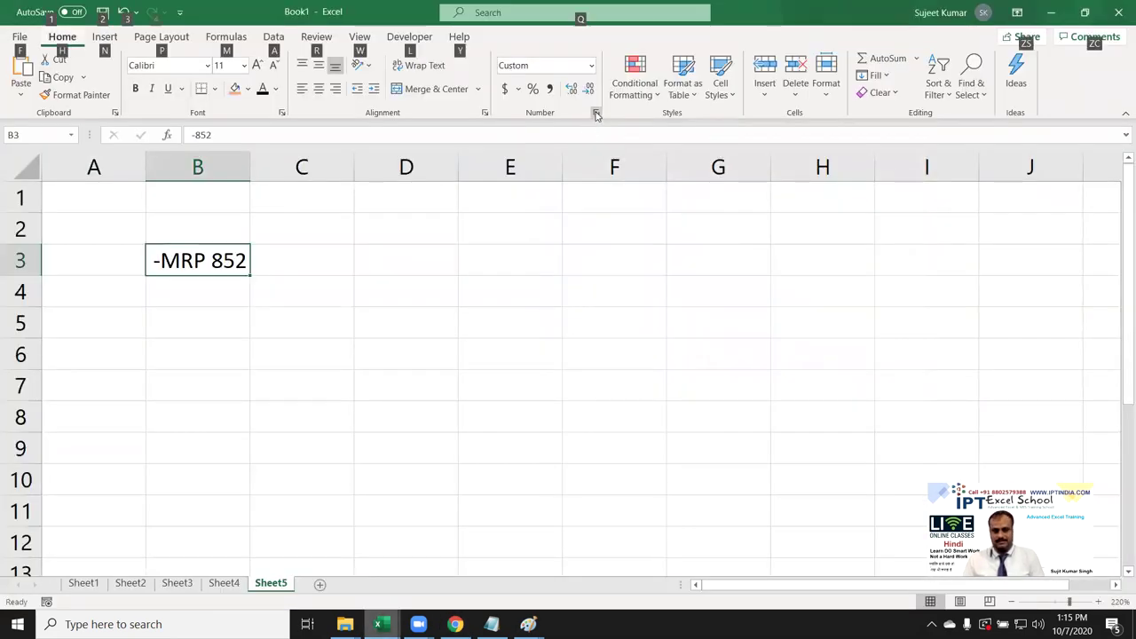
pyautogui.click(596, 113)
pyautogui.click(737, 247)
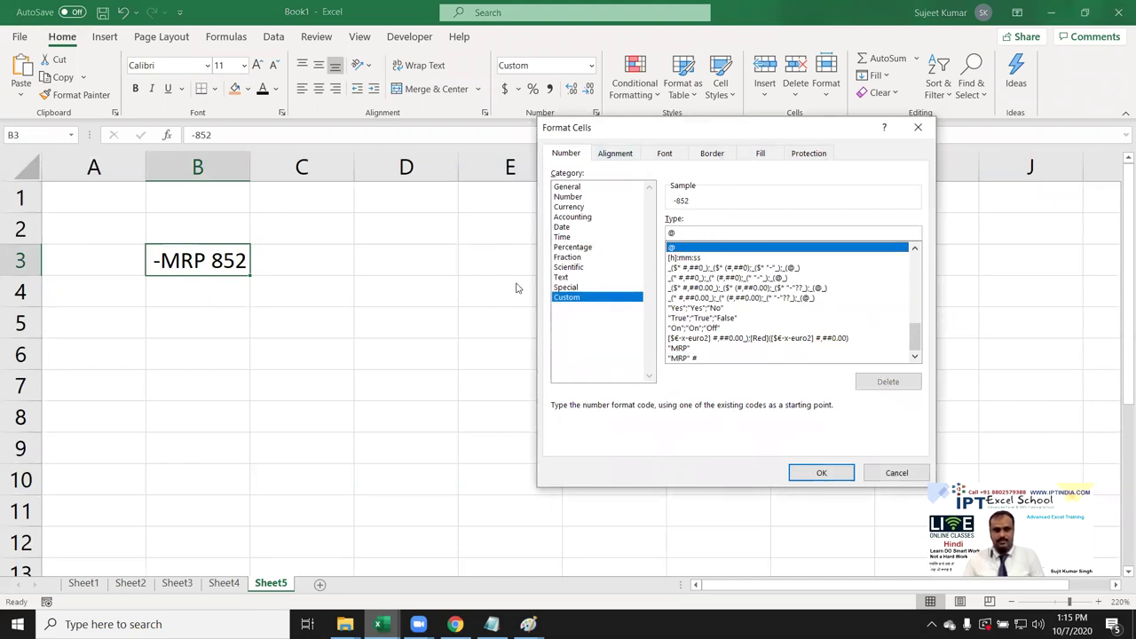
pyautogui.click(686, 233)
pyautogui.press('BackSpace')
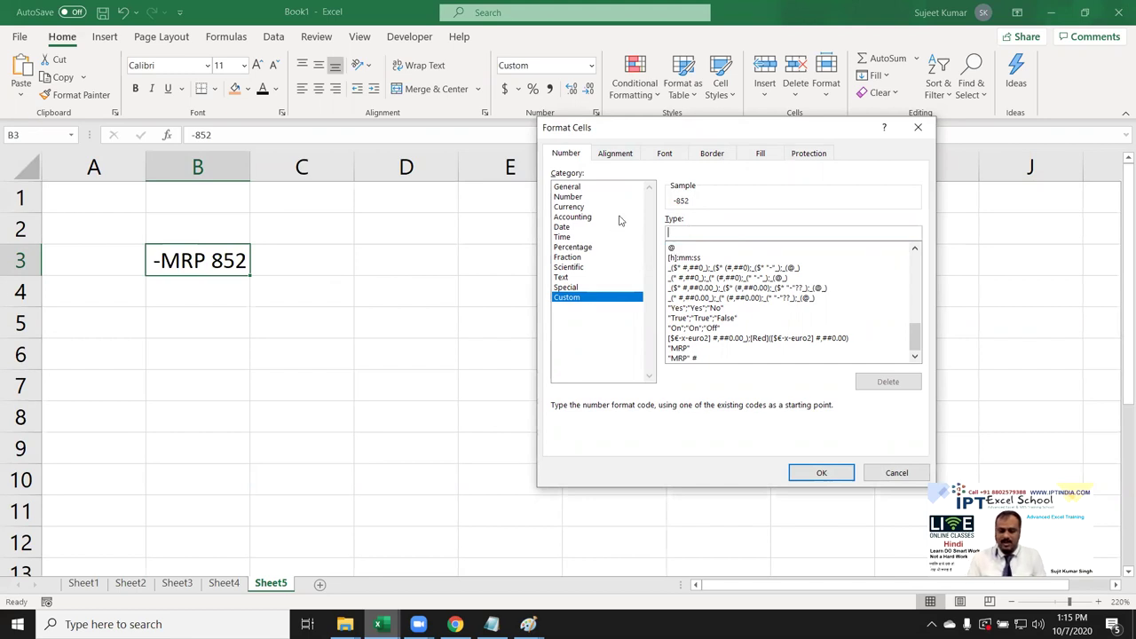
pyautogui.write('"MRP" ; "D')
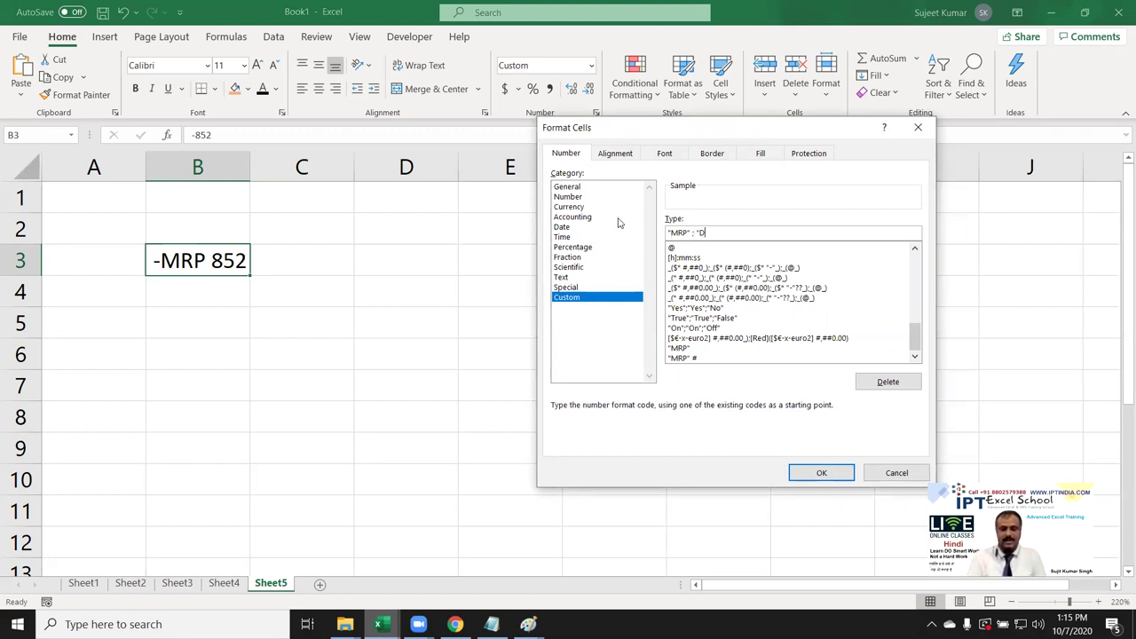
pyautogui.write('" ; "Free" ; "N/A')
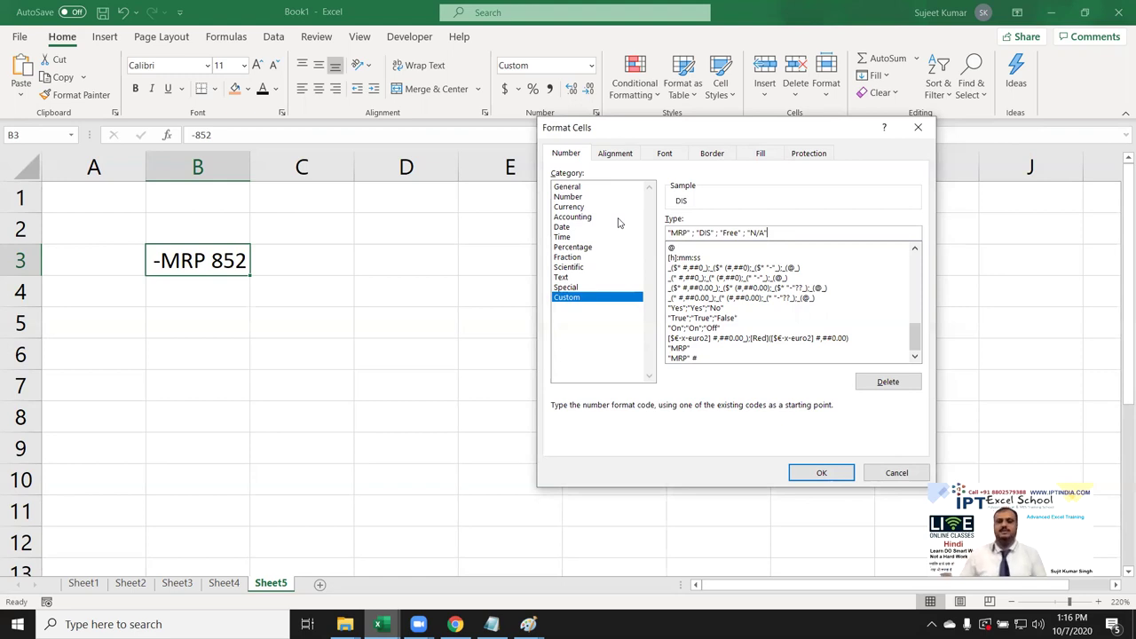
# Apply the four-part format and test B3 with 0 and the text 'asd'
pyautogui.click(833, 473)
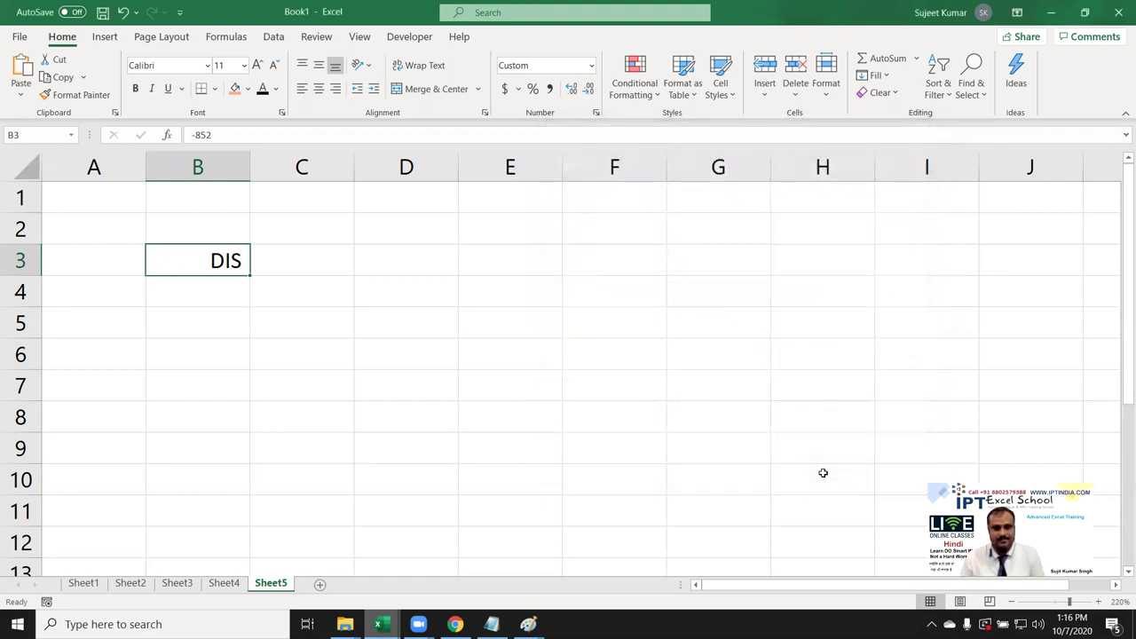
pyautogui.write('0')
pyautogui.press('Return')
pyautogui.press('Up')
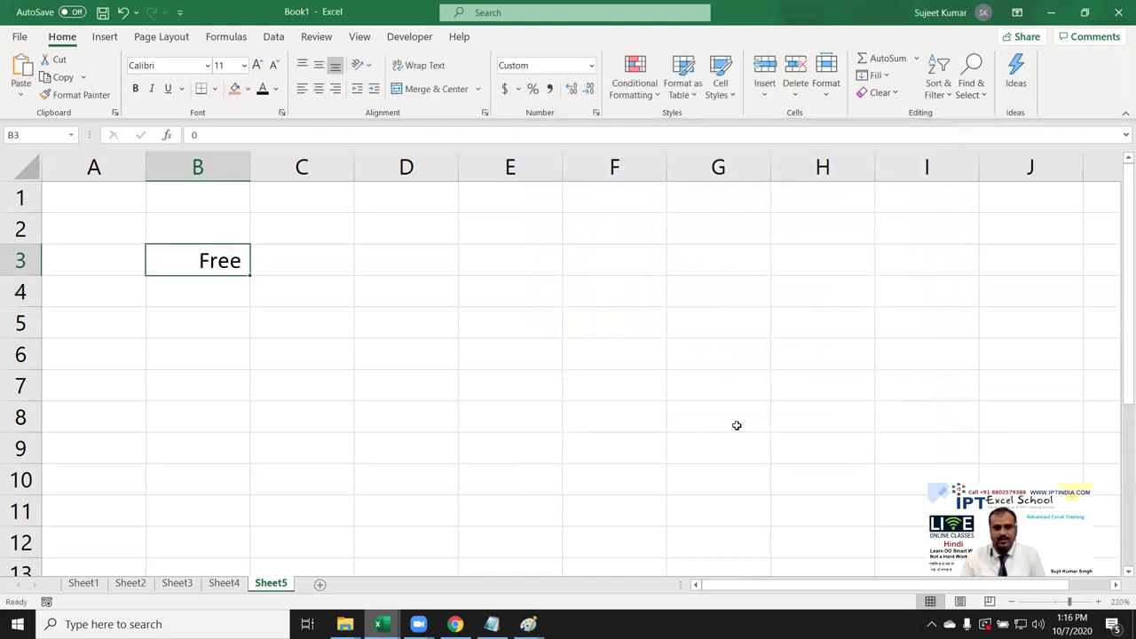
pyautogui.write('asd')
pyautogui.press('Return')
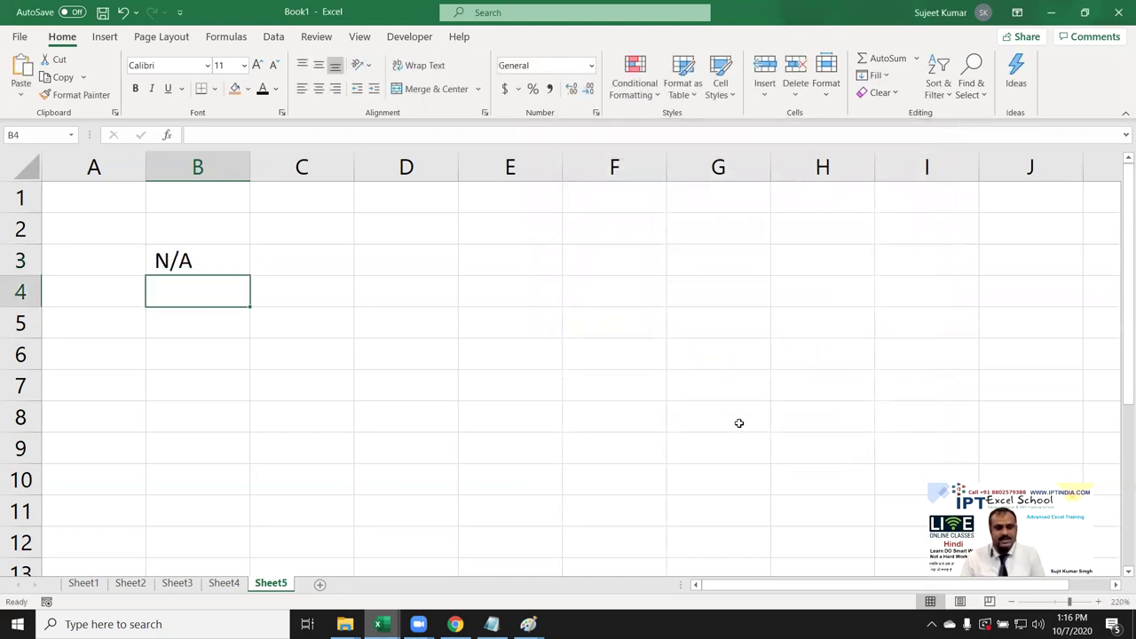
pyautogui.press('Up')
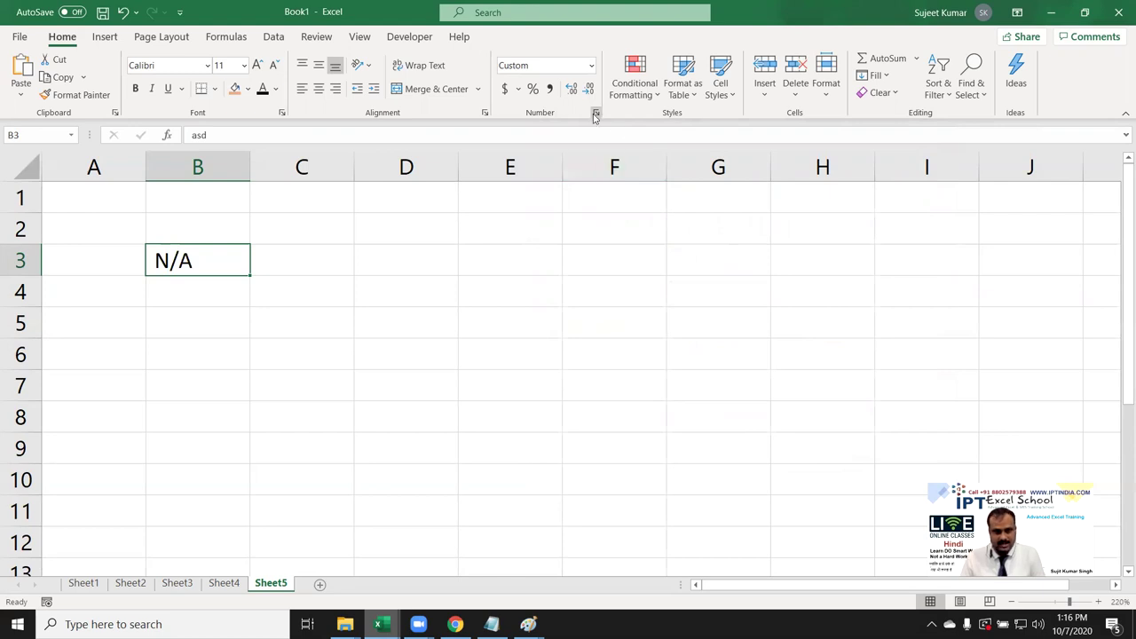
# Edit the code to "MRP" 0;"DIS" 0;"Free" 0;"N/A" @ so values follow each label
pyautogui.click(595, 112)
pyautogui.click(691, 233)
pyautogui.write('0 ; "DIS" ; "Free" ; "N/A')
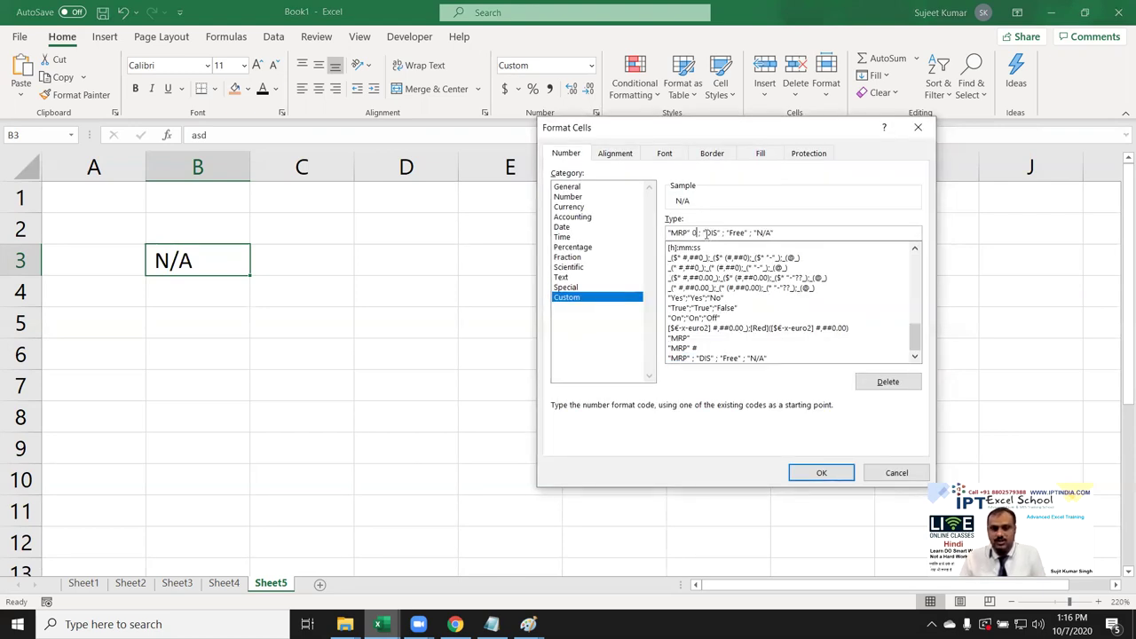
pyautogui.click(727, 232)
pyautogui.write('0')
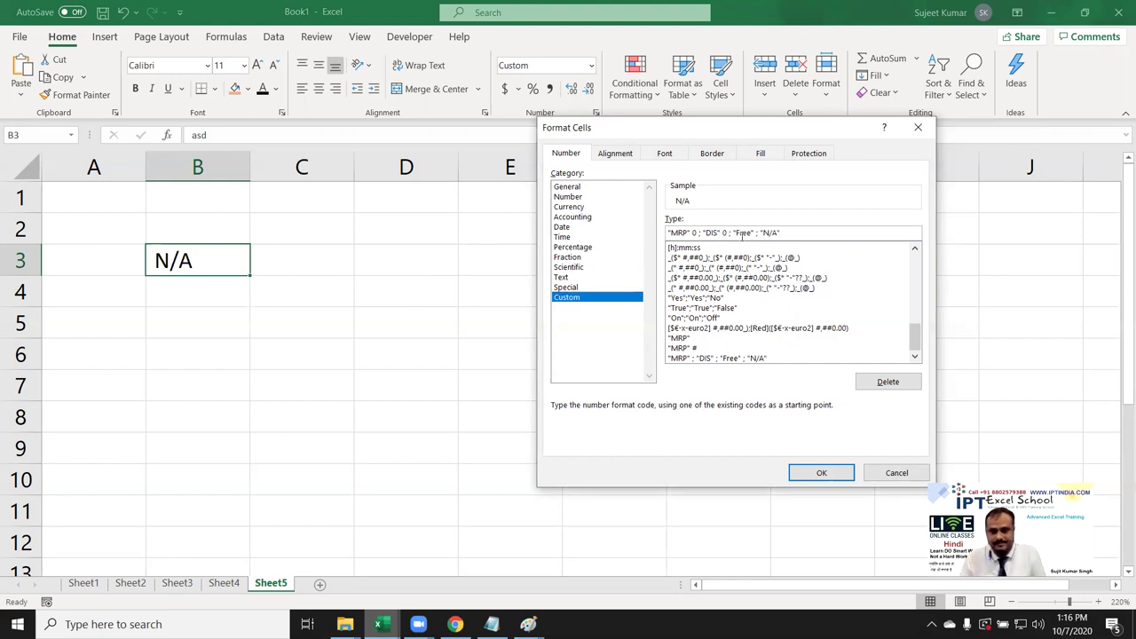
pyautogui.click(755, 232)
pyautogui.write('0')
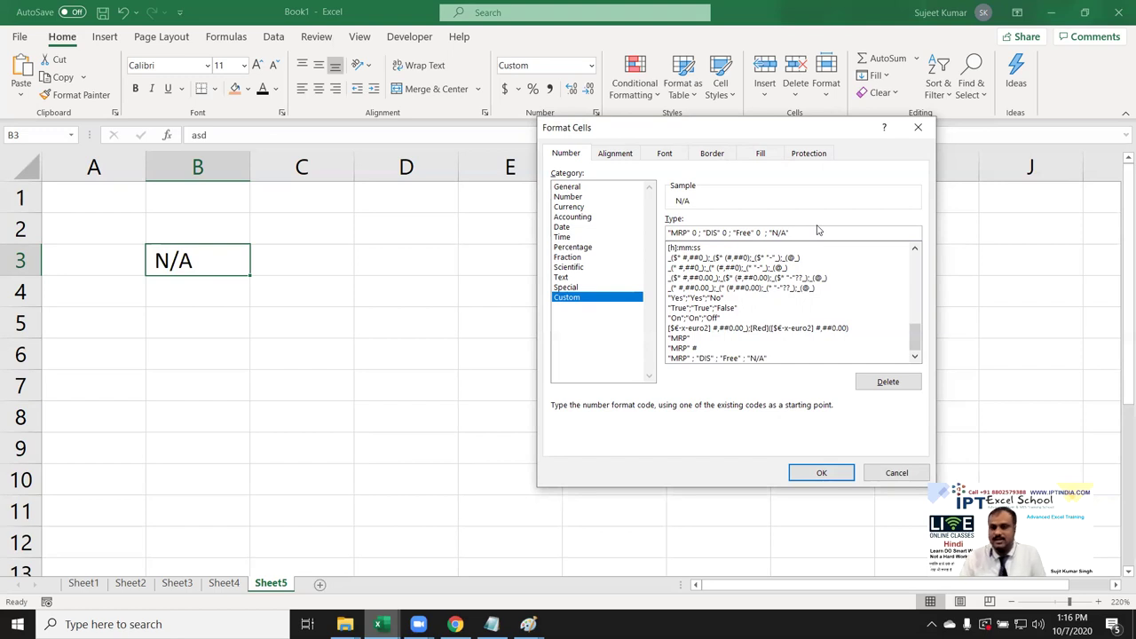
pyautogui.write('  @')
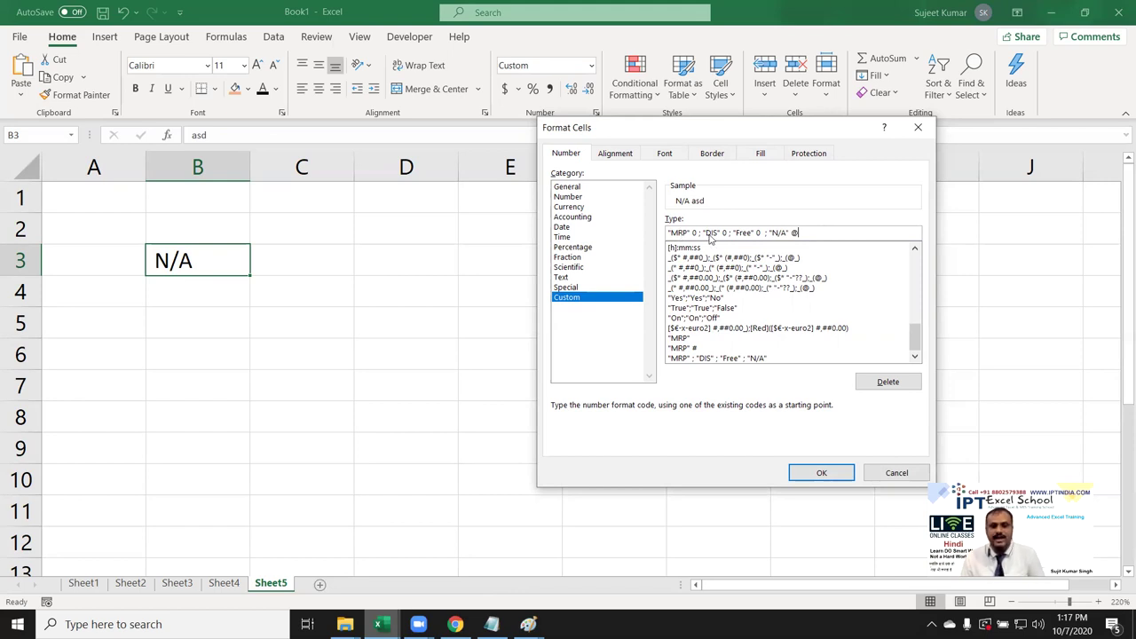
# Review the POSITIVE, NEGATIVE, ZERO and TEXT section names on the help page
pyautogui.hotkey('alt', 'Tab')
pyautogui.moveTo(193, 199); pyautogui.dragTo(246, 198)
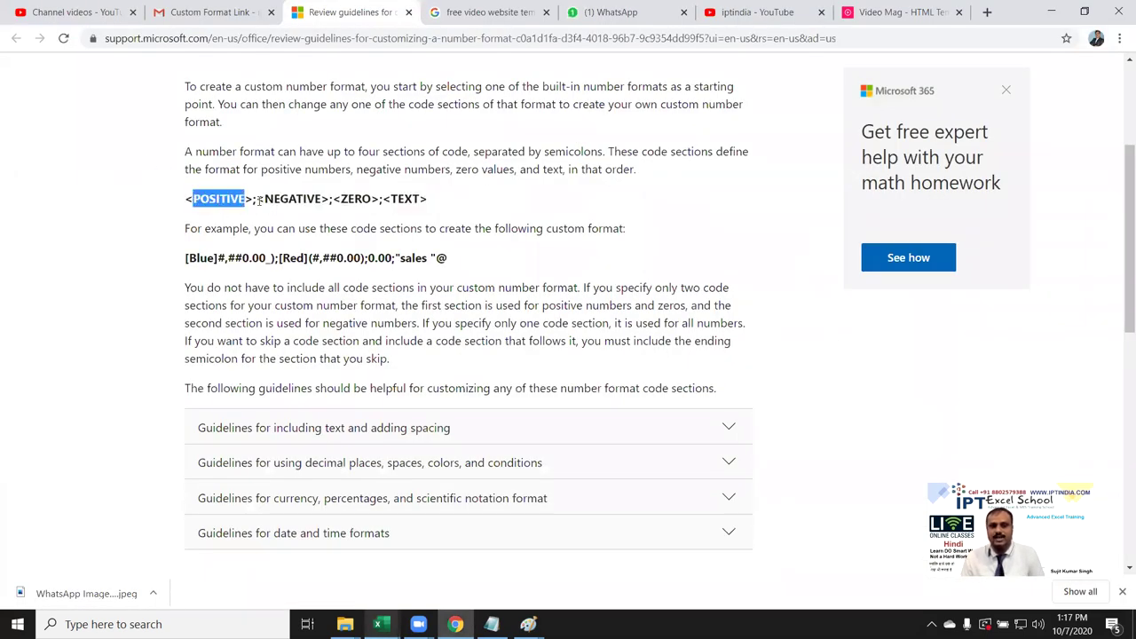
pyautogui.doubleClick(289, 200)
pyautogui.doubleClick(352, 198)
pyautogui.doubleClick(404, 199)
pyautogui.hotkey('alt', 'Tab')
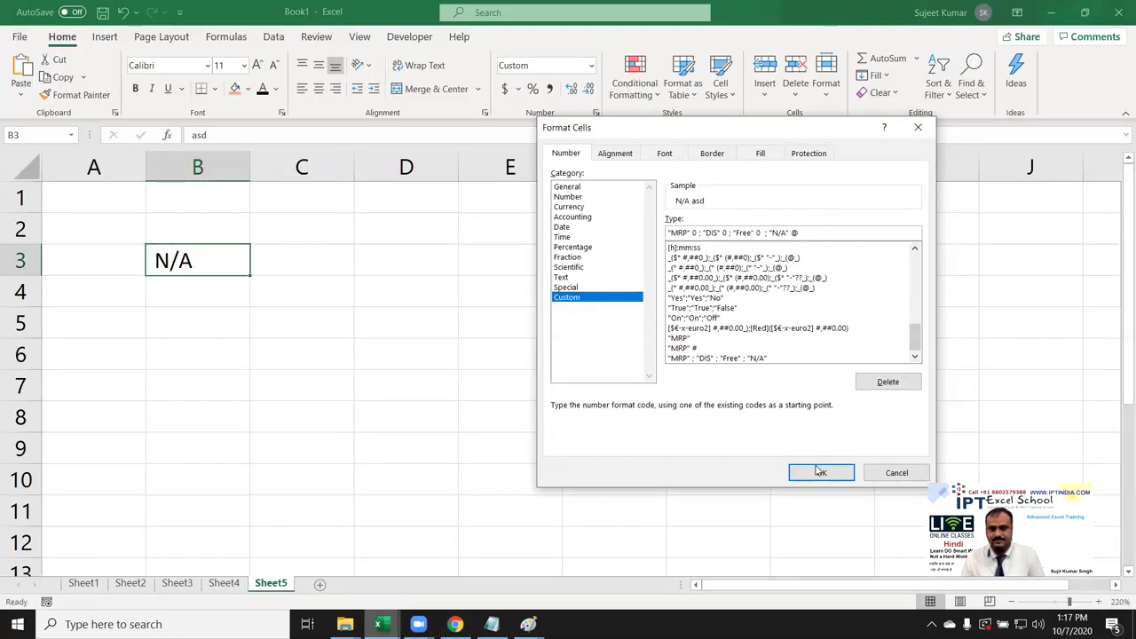
# Apply the revised format and test B3 with 254, -965, 0 and 'asdas'
pyautogui.click(816, 472)
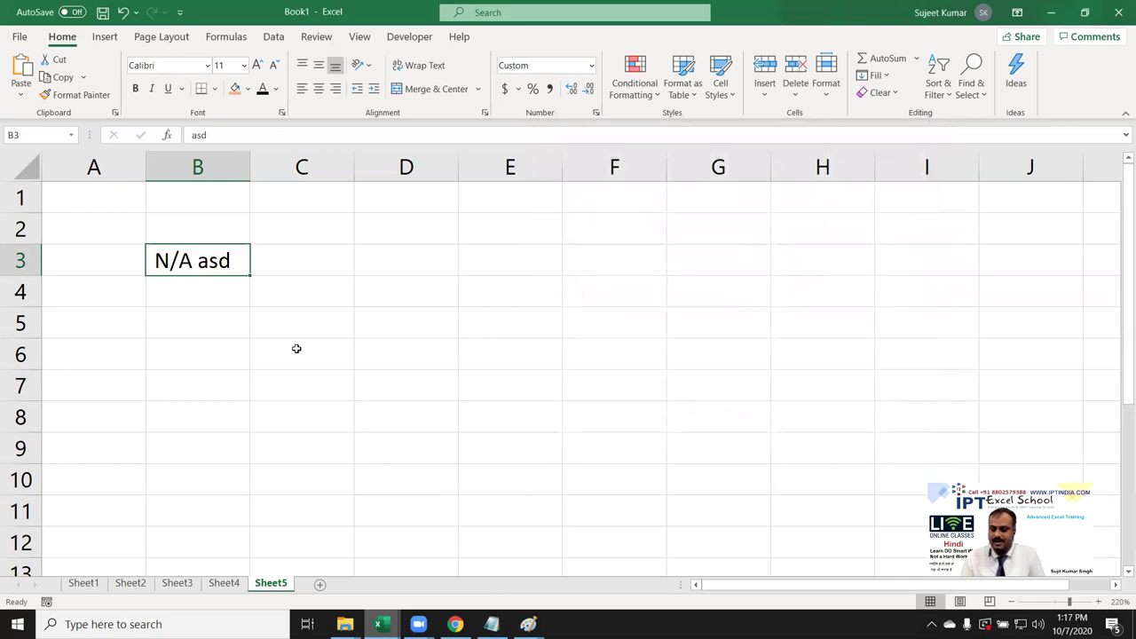
pyautogui.write('254')
pyautogui.press('Return')
pyautogui.press('Up')
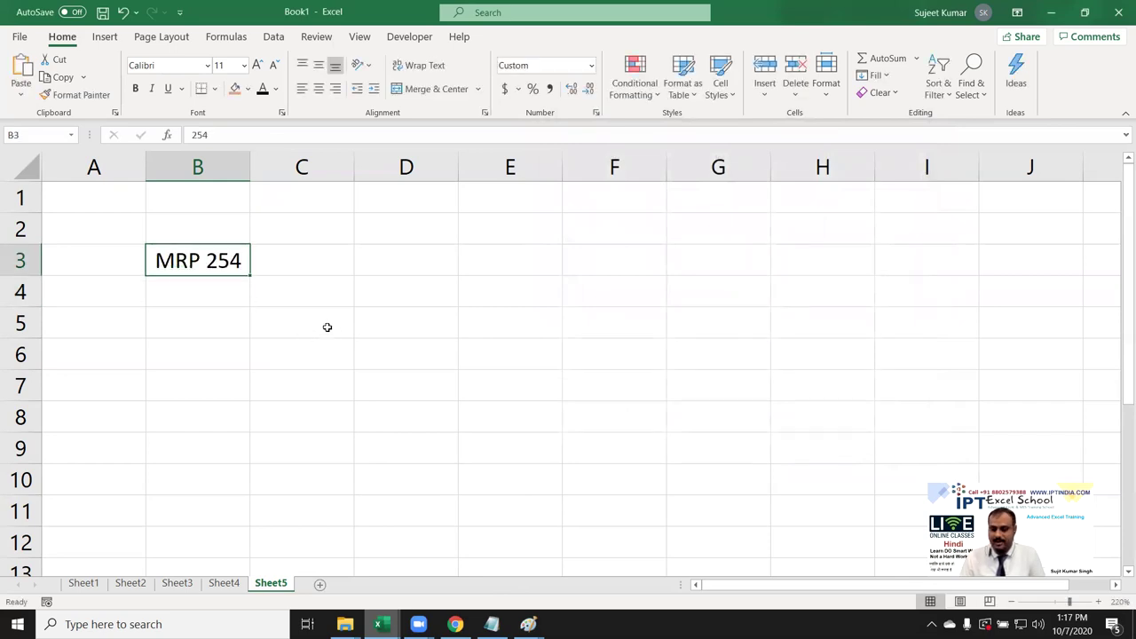
pyautogui.write('-965')
pyautogui.press('Return')
pyautogui.press('Up')
pyautogui.write('0')
pyautogui.press('Return')
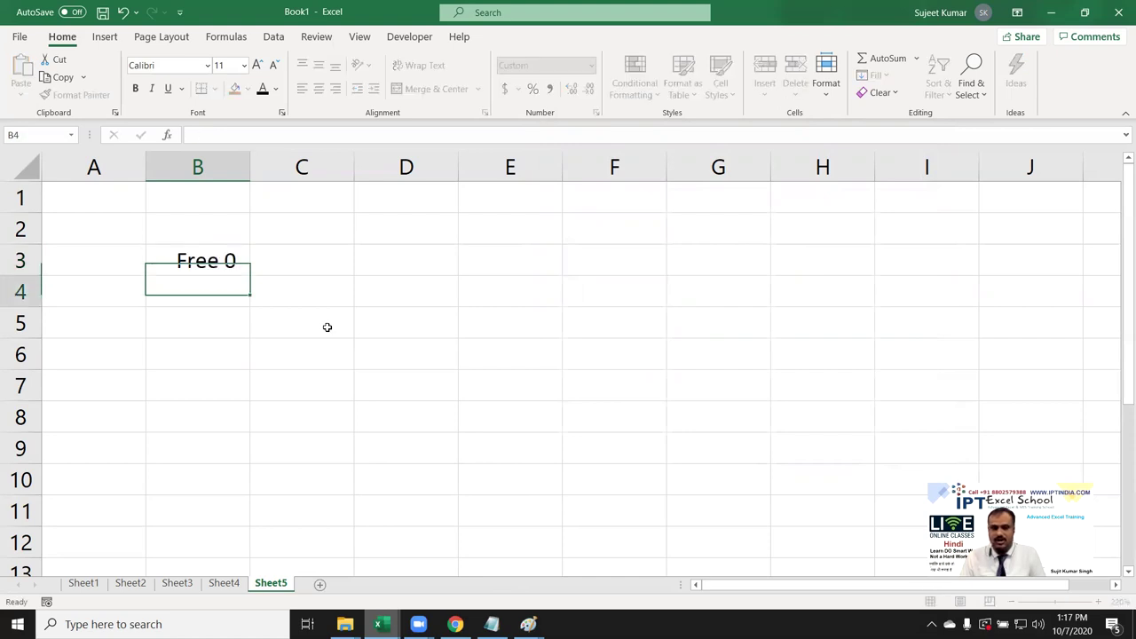
pyautogui.press('Up')
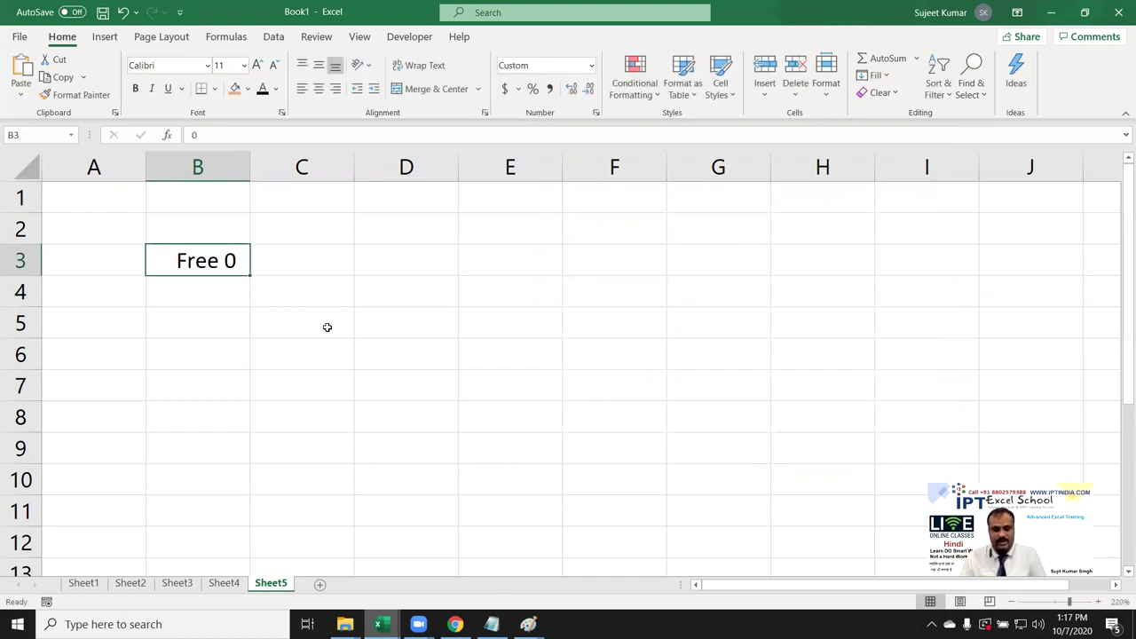
pyautogui.write('asdas')
pyautogui.press('Return')
pyautogui.press('Up')
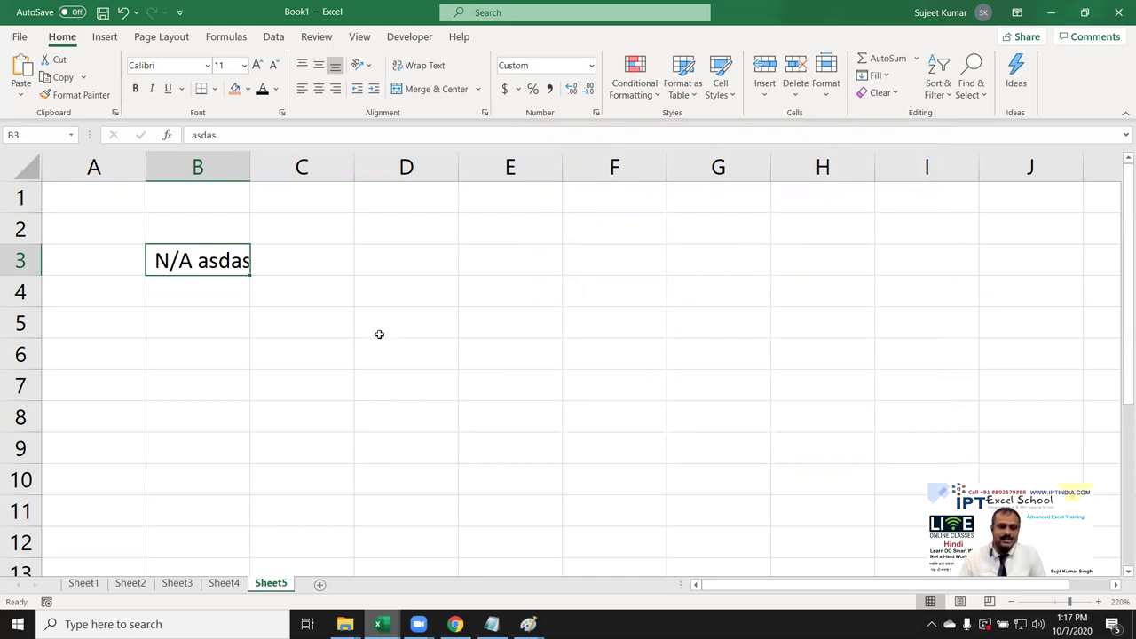
# On a new Sheet6, enter the header Name in A2 and five sample names below it
pyautogui.click(321, 585)
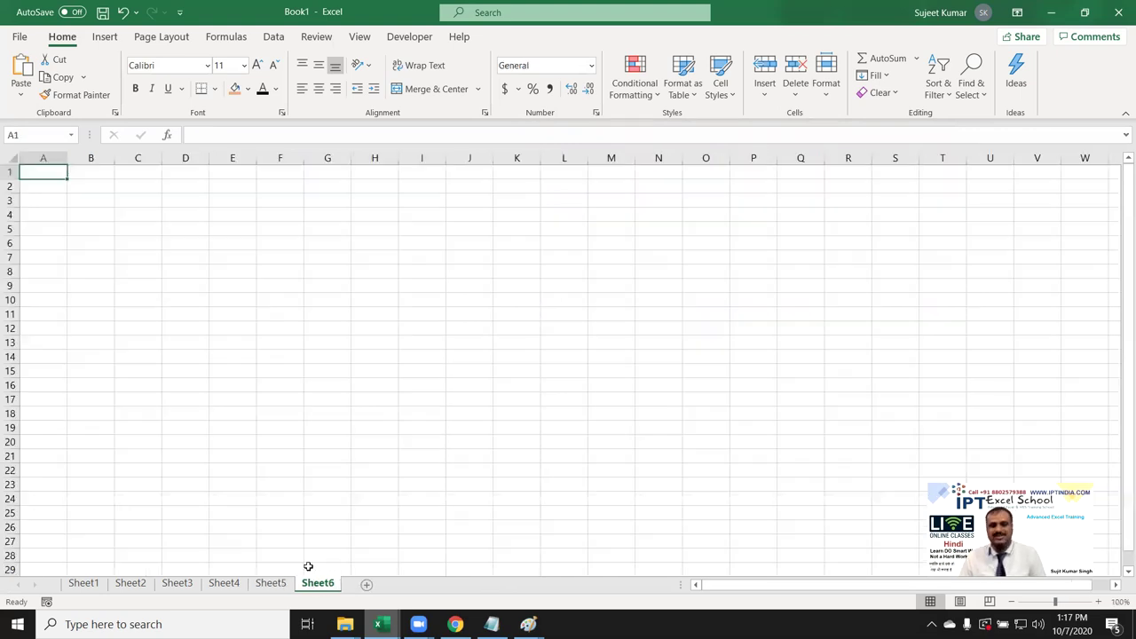
pyautogui.click(46, 227)
pyautogui.click(45, 198)
pyautogui.click(47, 187)
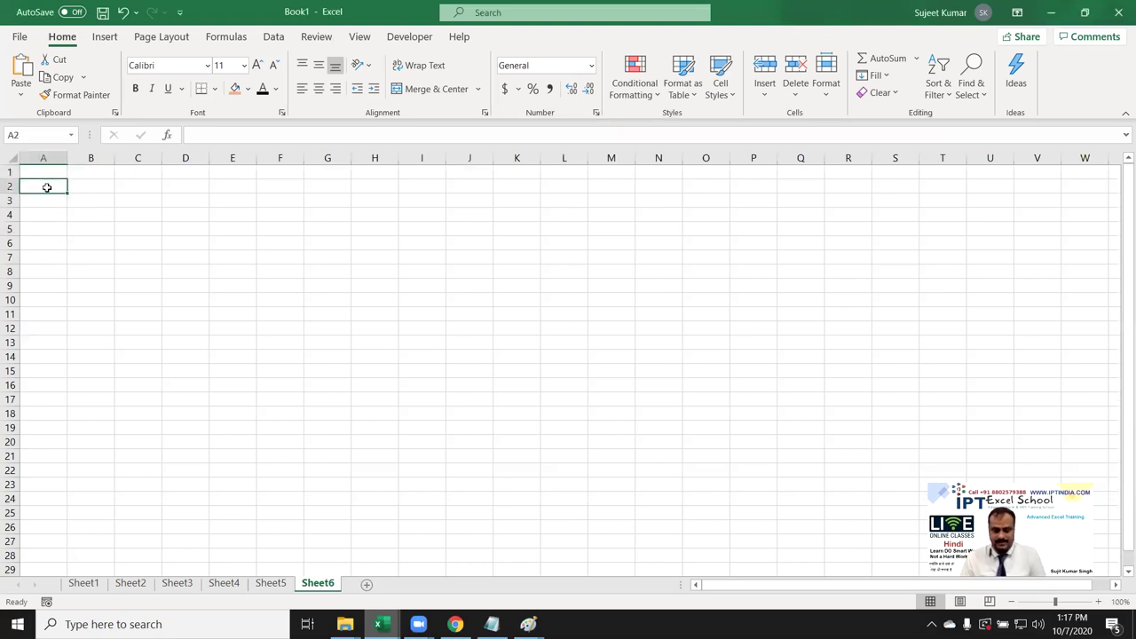
pyautogui.write('Name')
pyautogui.press('Return')
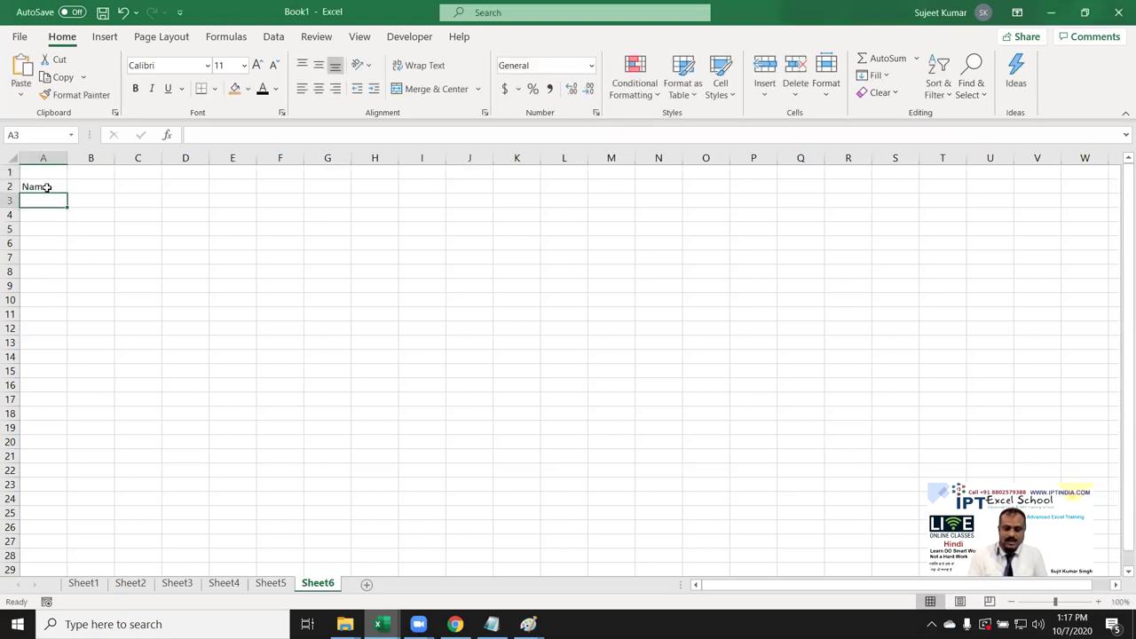
pyautogui.write('Puja')
pyautogui.press('Return')
pyautogui.write('Neera')
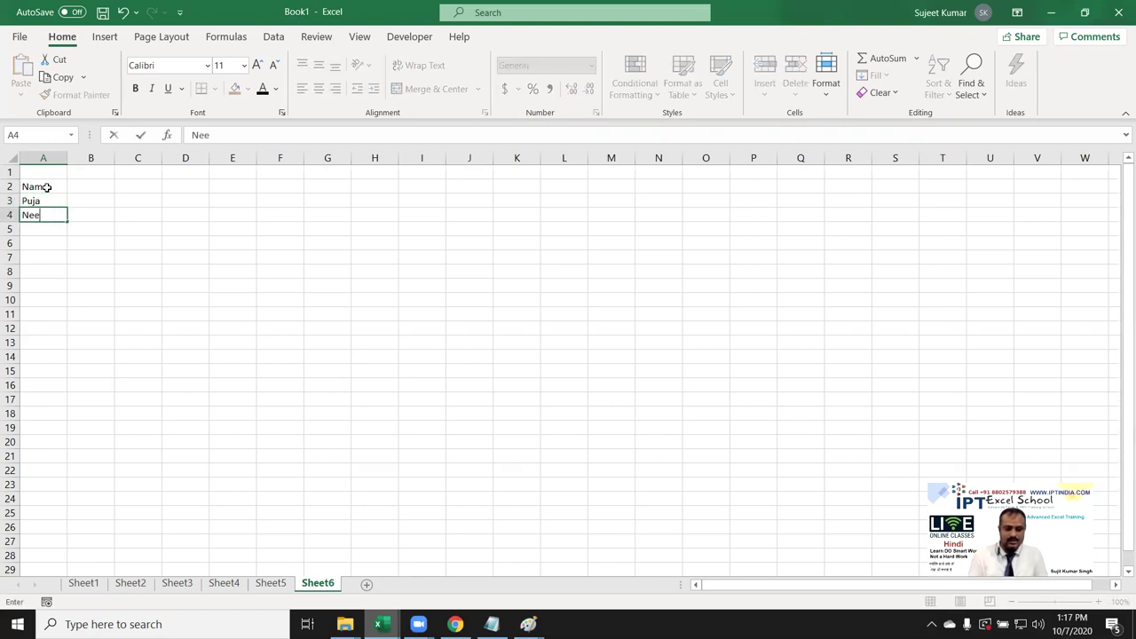
pyautogui.write('j')
pyautogui.press('Return')
pyautogui.write('Kavit')
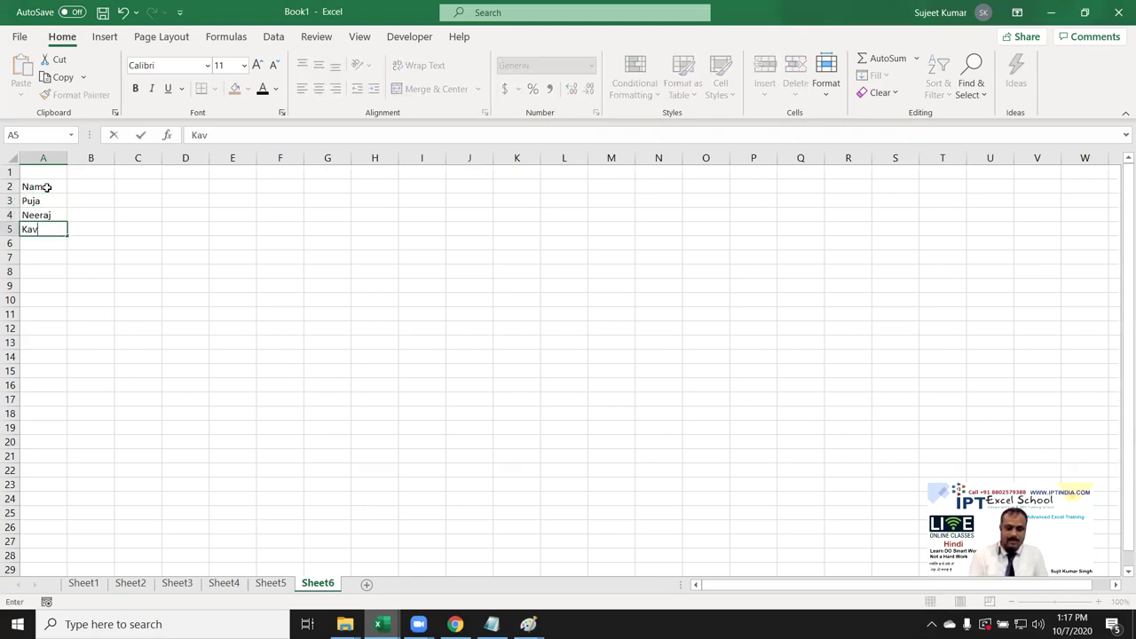
pyautogui.write('a')
pyautogui.press('Return')
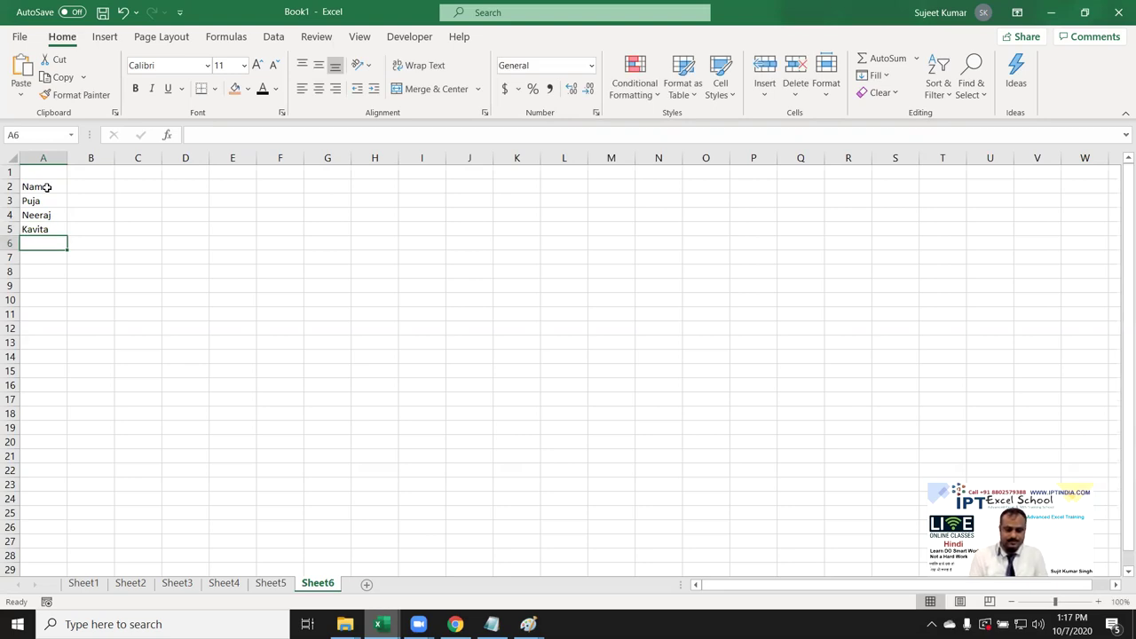
pyautogui.write('Puja')
pyautogui.write('nee')
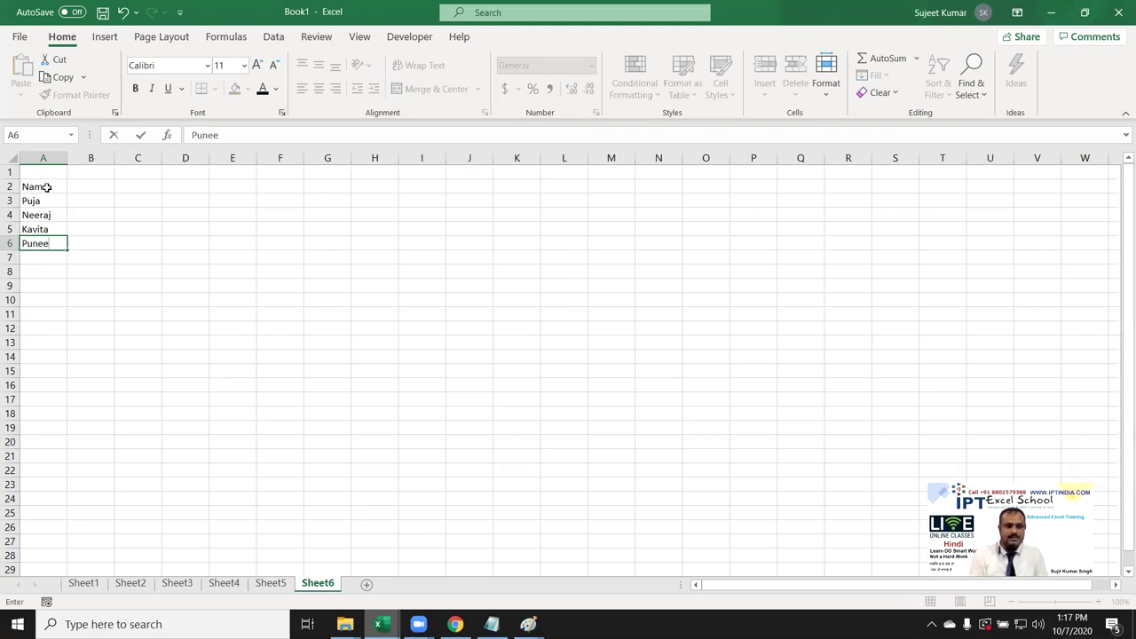
pyautogui.press('Return')
pyautogui.write('Inder')
pyautogui.press('Return')
# Enter 9/1 in B2 and format it as a date with year (1-Sep-20)
pyautogui.press('Up')
pyautogui.press('Up')
pyautogui.press('Up')
pyautogui.press('Right')
pyautogui.write('7')
pyautogui.press('BackSpace')
pyautogui.write('9/1')
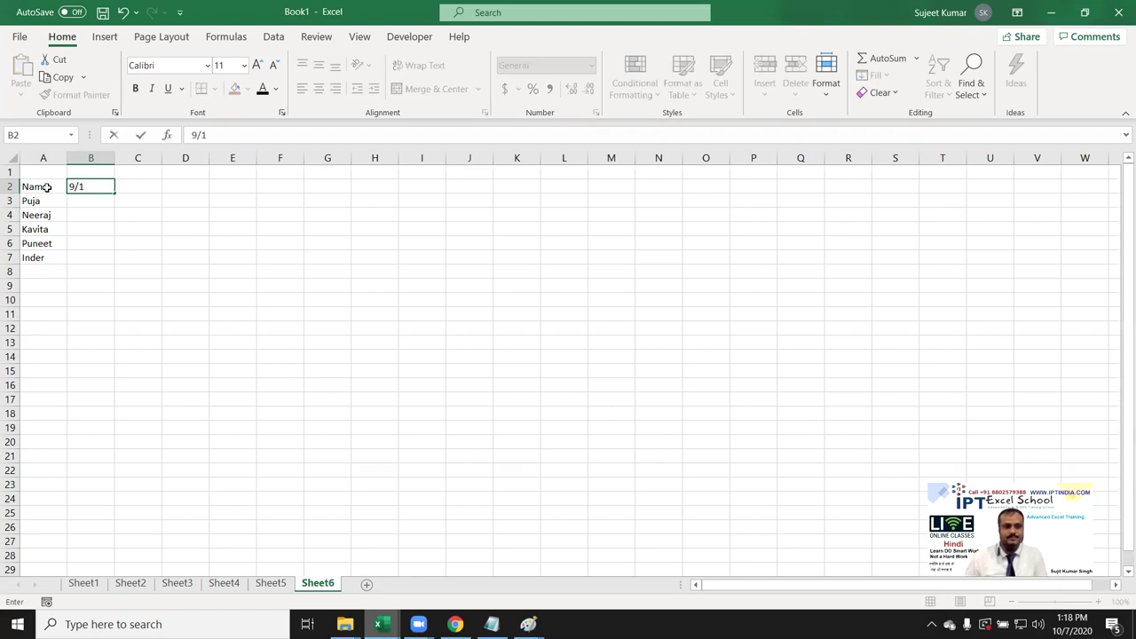
pyautogui.click(102, 226)
pyautogui.click(100, 188)
pyautogui.hotkey('ctrl', 'shift', '3')
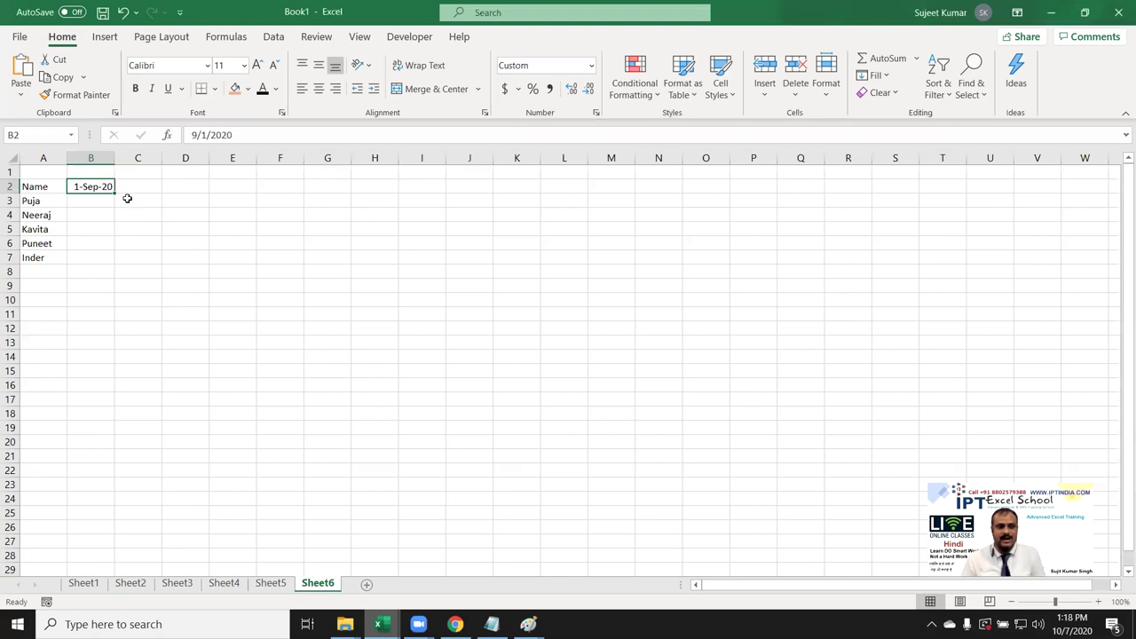
# Fill dates across row 2 to 21-Sep-20 in V2 and autofit all columns
pyautogui.moveTo(115, 193)
pyautogui.mouseDown()
pyautogui.moveTo(836, 193)
pyautogui.moveTo(1106, 180)
pyautogui.moveTo(1056, 177)
pyautogui.mouseUp()
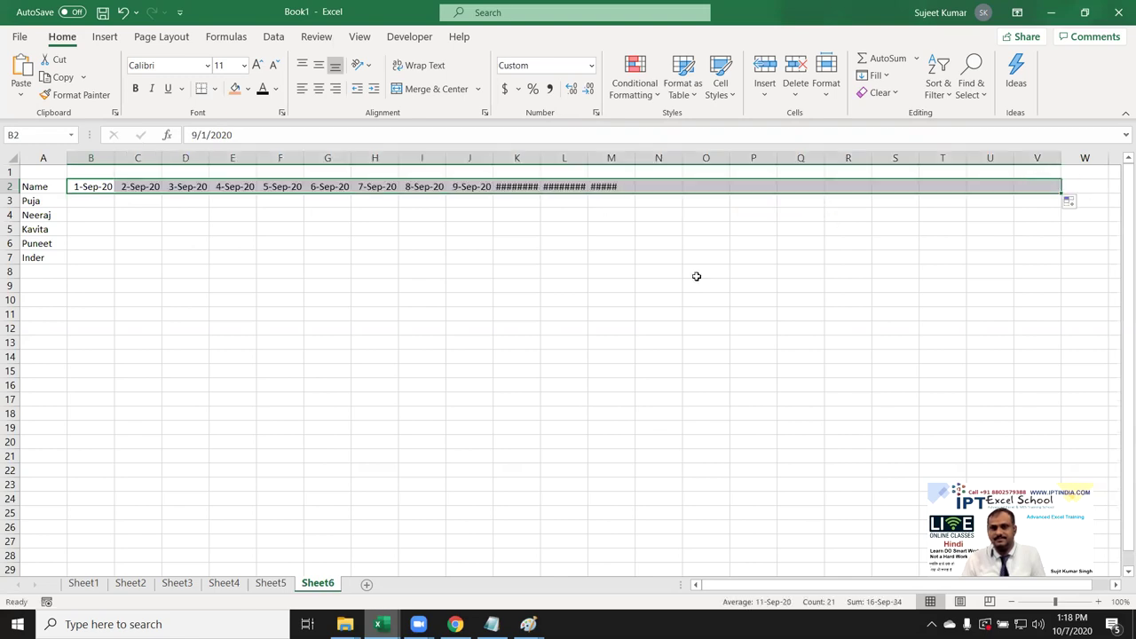
pyautogui.click(12, 158)
pyautogui.doubleClick(113, 157)
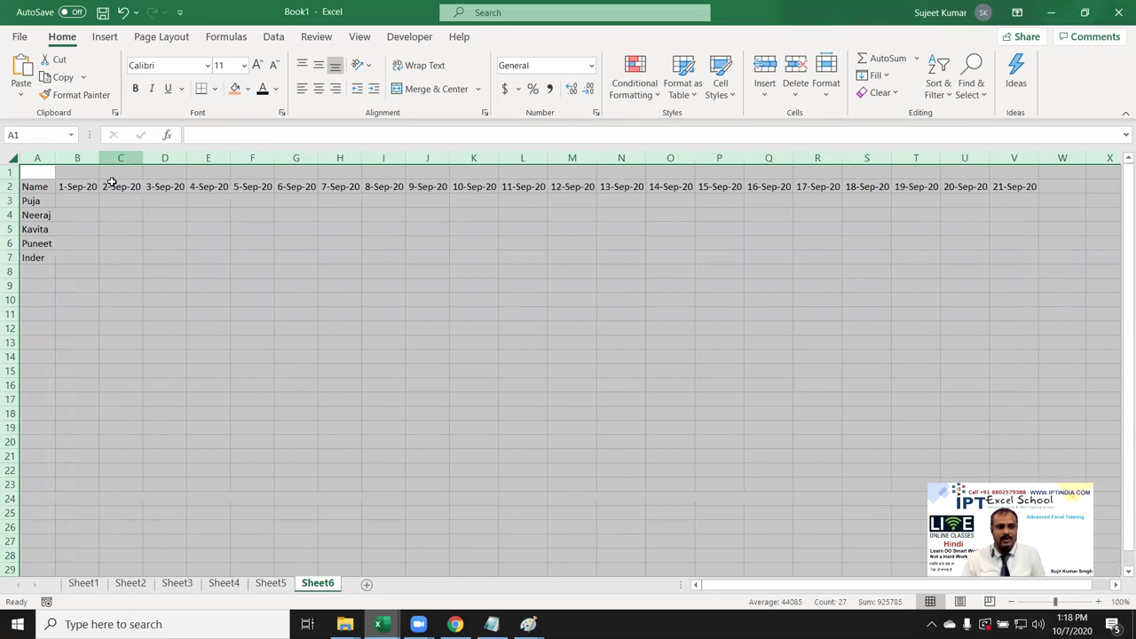
pyautogui.click(88, 201)
# Enter =RANDBETWEEN(0,9) in cell B3
pyautogui.write('=')
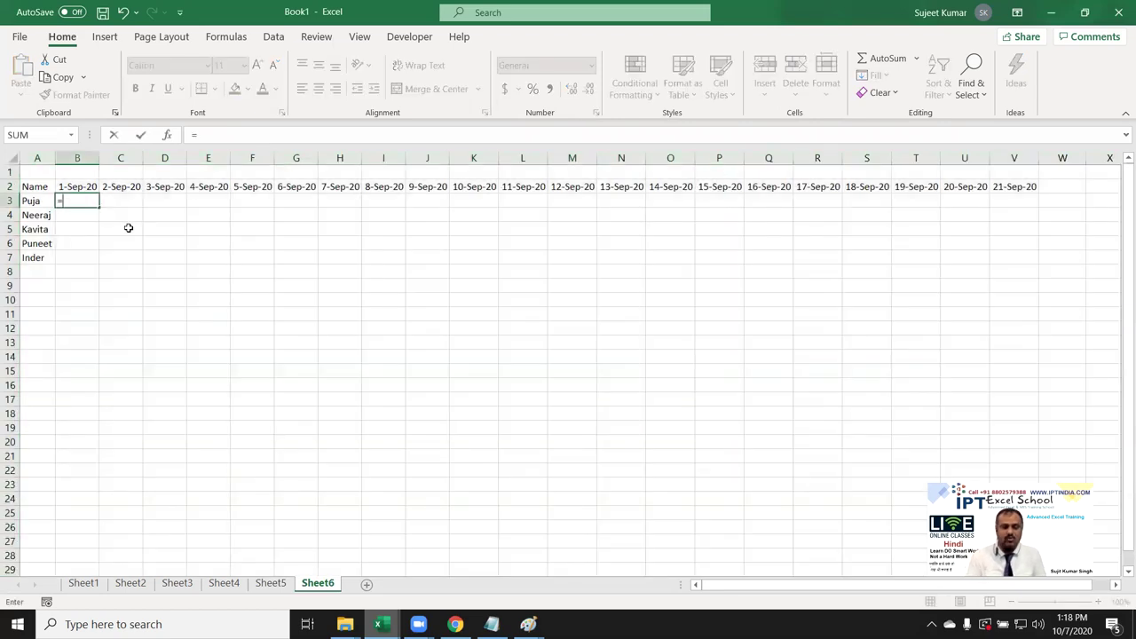
pyautogui.write('ra')
pyautogui.press('Down')
pyautogui.press('Down')
pyautogui.press('Down')
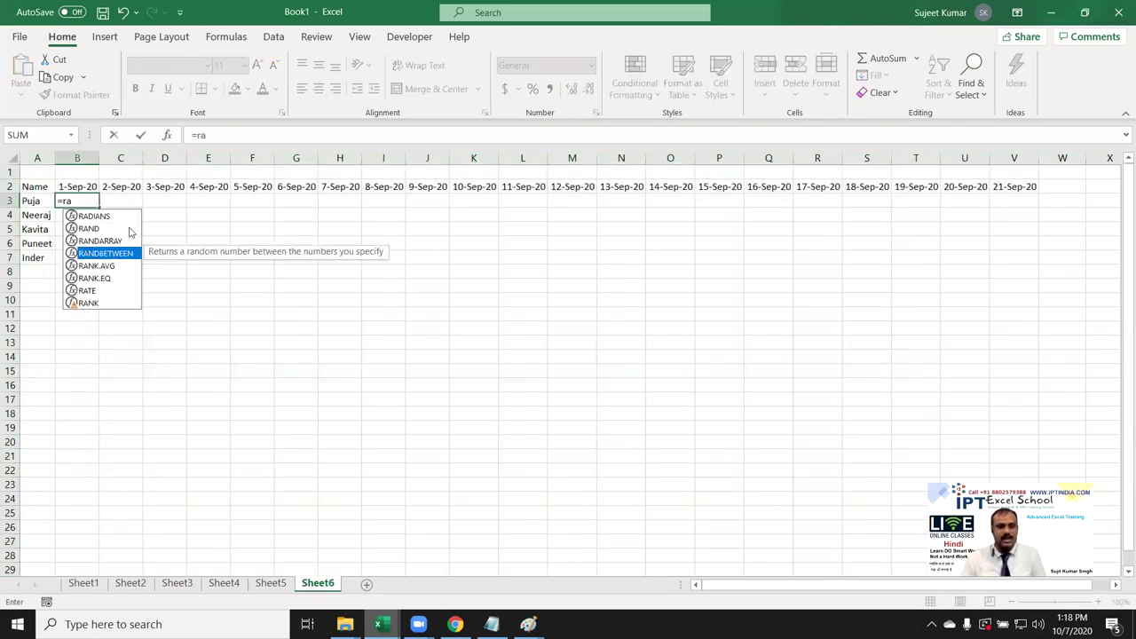
pyautogui.press('Tab')
pyautogui.write('09')
pyautogui.press('Return')
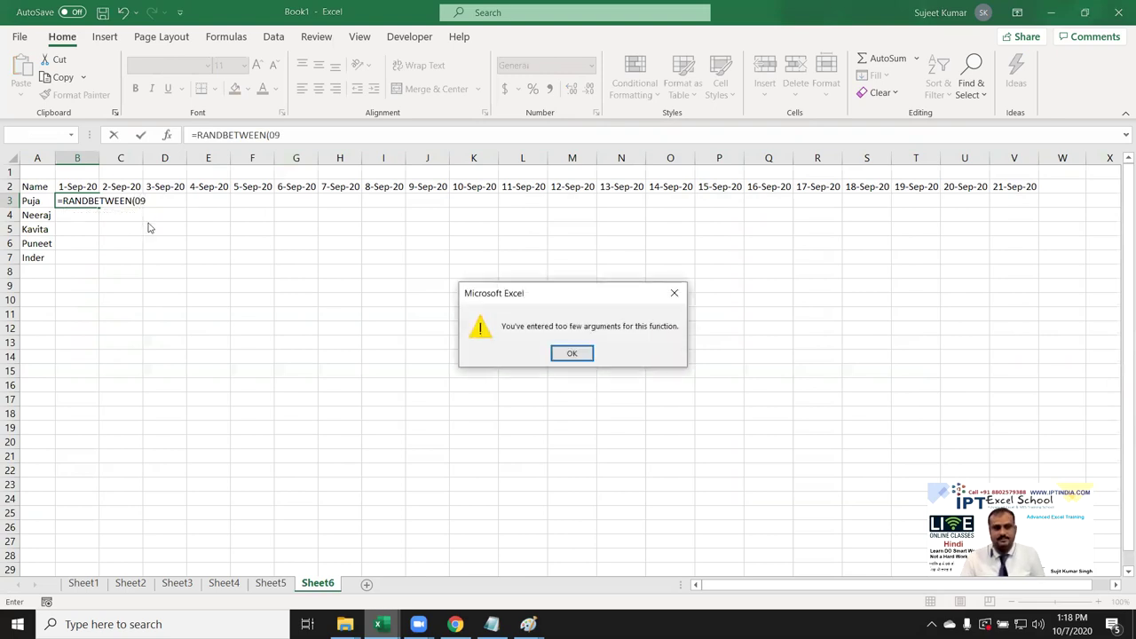
pyautogui.press('Return')
pyautogui.write('0,')
pyautogui.press('Return')
# Select B3:V7 and fill the RANDBETWEEN formula into the whole range
pyautogui.press('Up')
pyautogui.press('Up')
pyautogui.hotkey('ctrl', 'Right')
pyautogui.press('Down')
pyautogui.hotkey('ctrl', 'shift', 'Left')
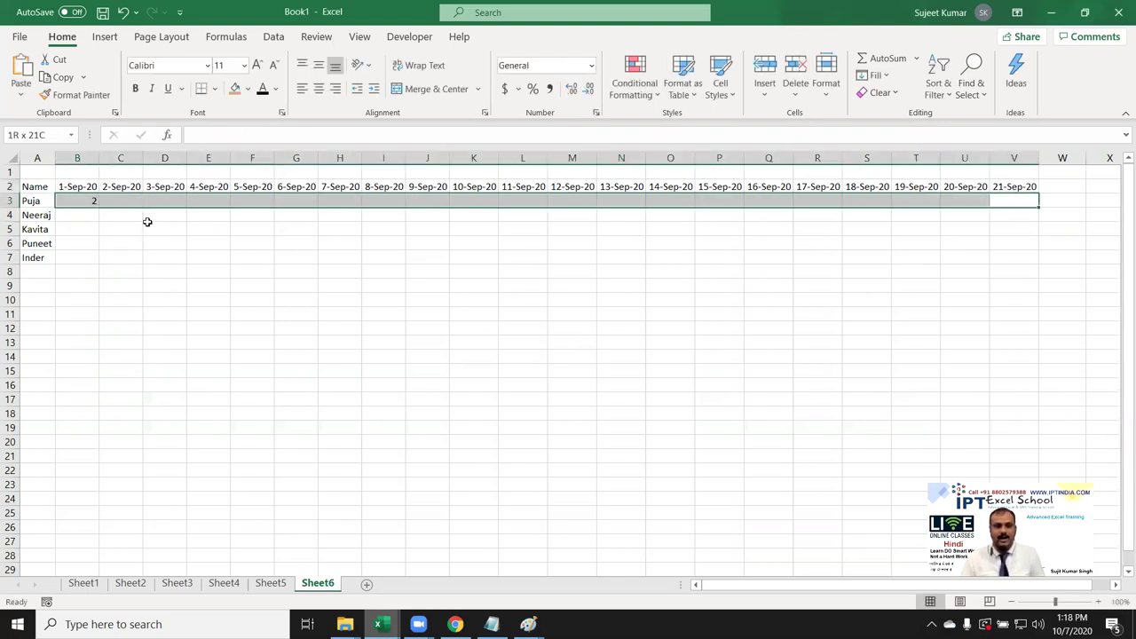
pyautogui.hotkey('shift', 'Down')
pyautogui.hotkey('shift', 'Down')
pyautogui.hotkey('shift', 'Down')
pyautogui.hotkey('shift', 'Down')
pyautogui.hotkey('ctrl', 'r')
pyautogui.hotkey('ctrl', 'd')
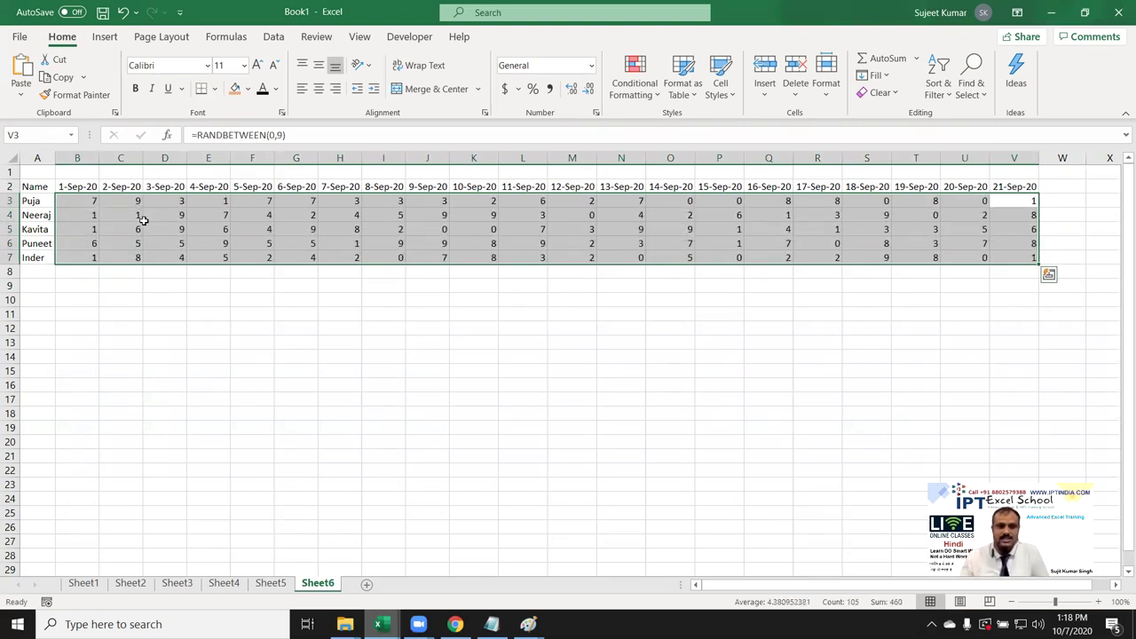
pyautogui.click(438, 231)
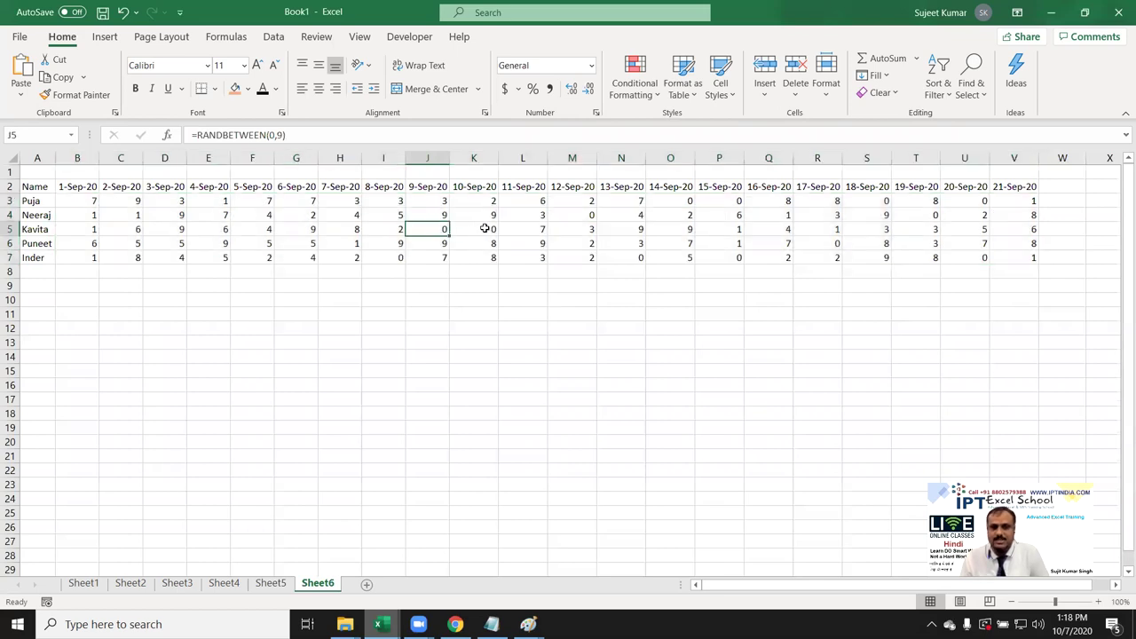
pyautogui.click(487, 229)
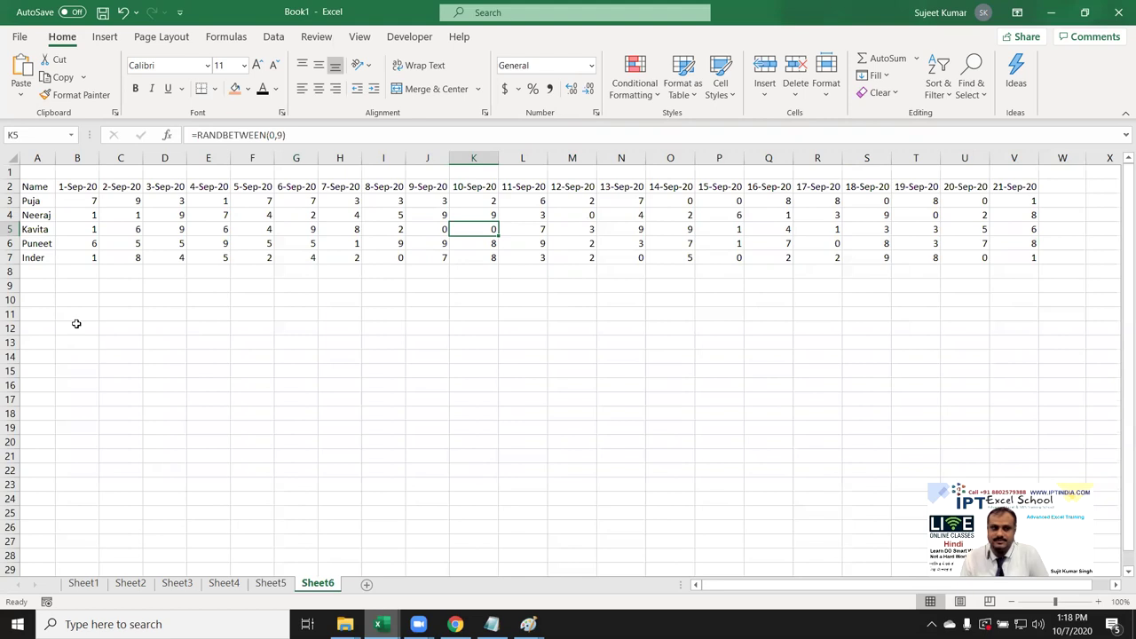
# Select B3:V7 and draft the custom format code "P";;"A" in Format Cells
pyautogui.moveTo(82, 202)
pyautogui.mouseDown()
pyautogui.moveTo(660, 252)
pyautogui.moveTo(1029, 246)
pyautogui.moveTo(1031, 257)
pyautogui.mouseUp()
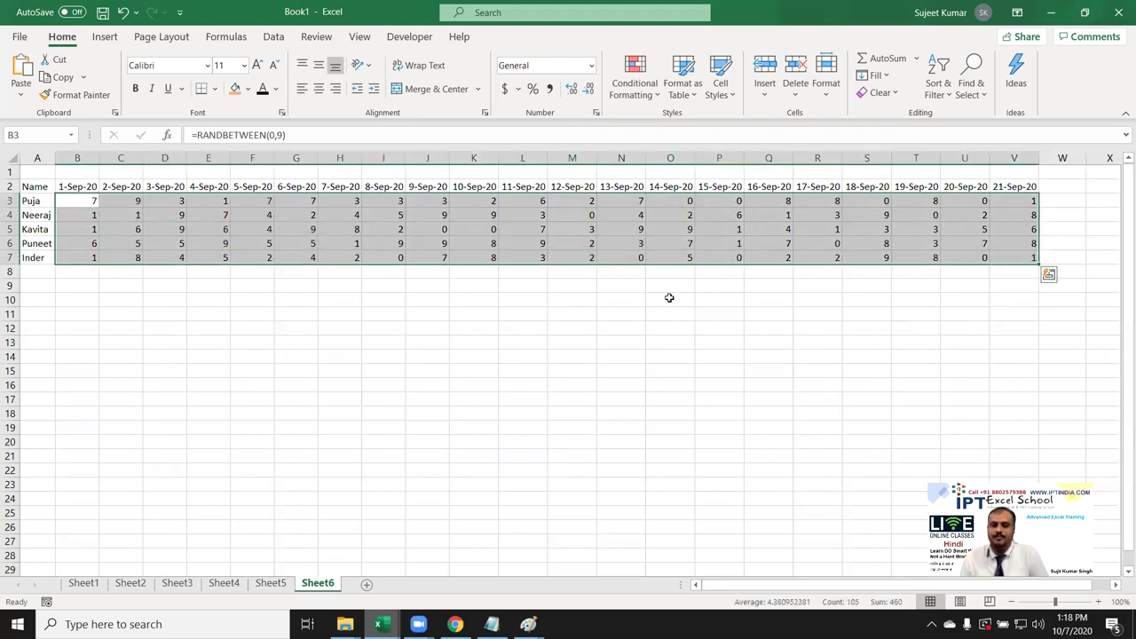
pyautogui.click(596, 113)
pyautogui.moveTo(635, 149); pyautogui.dragTo(651, 183)
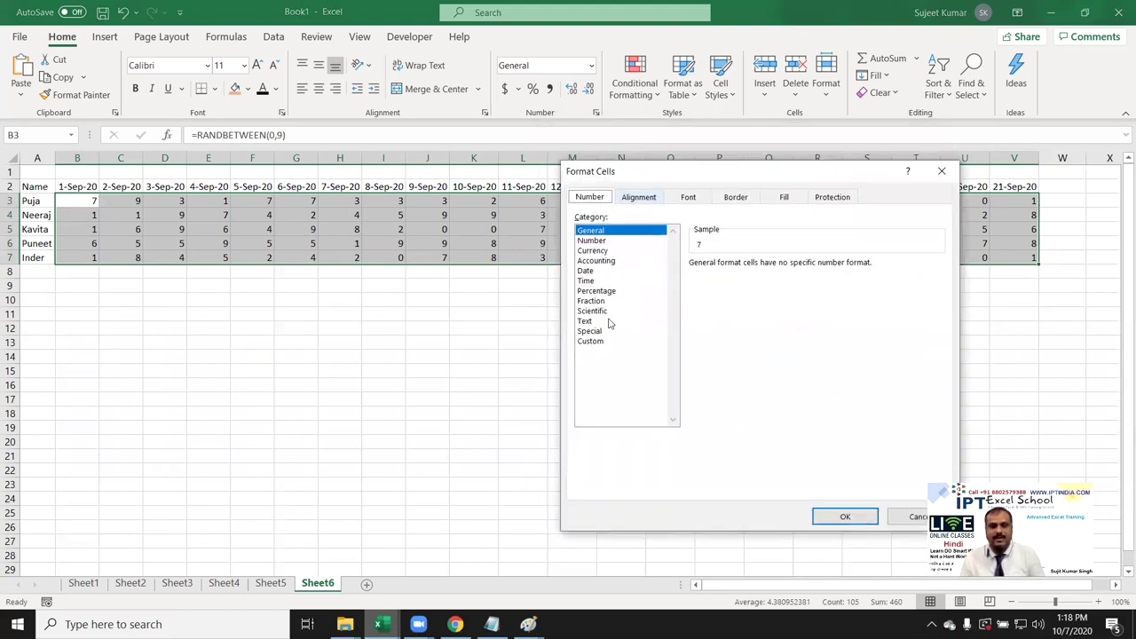
pyautogui.click(590, 341)
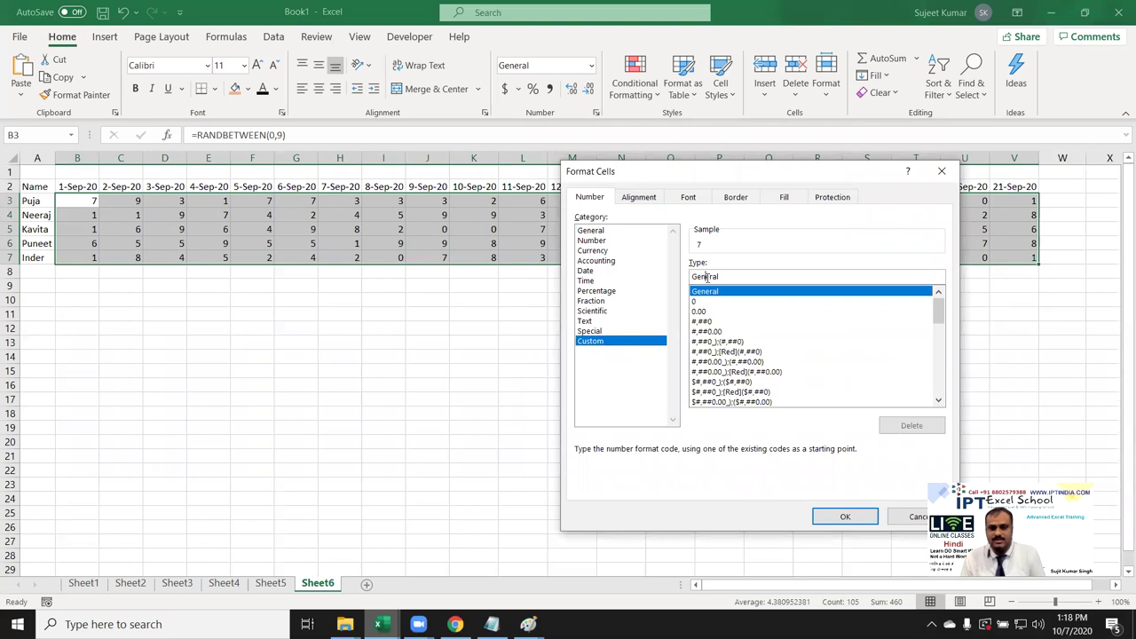
pyautogui.doubleClick(706, 276)
pyautogui.press('BackSpace')
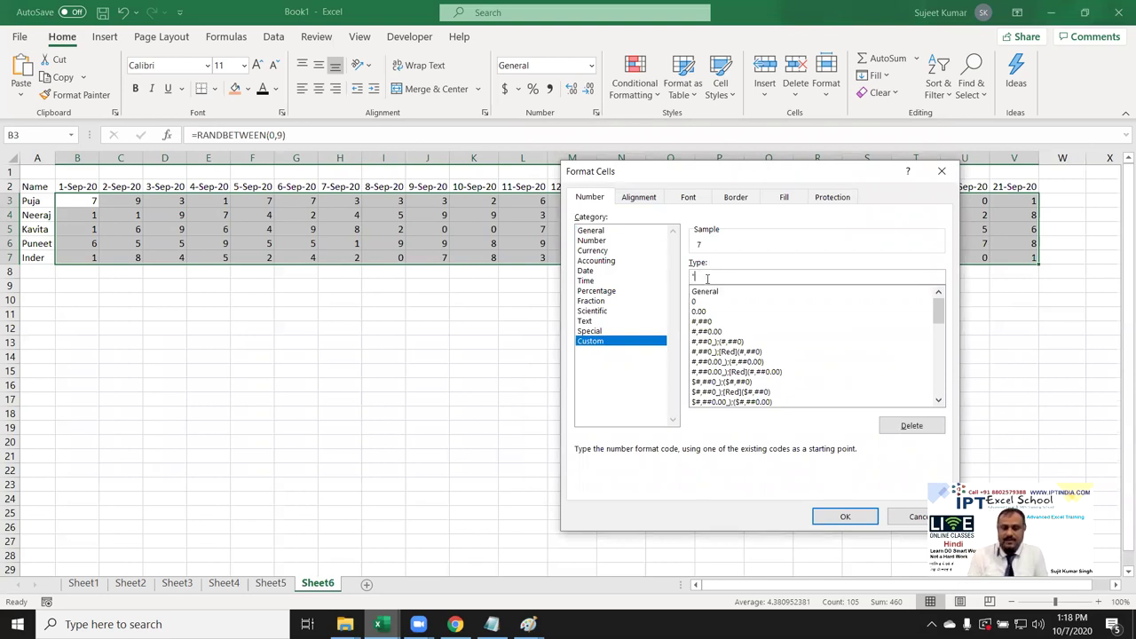
pyautogui.write('"P";')
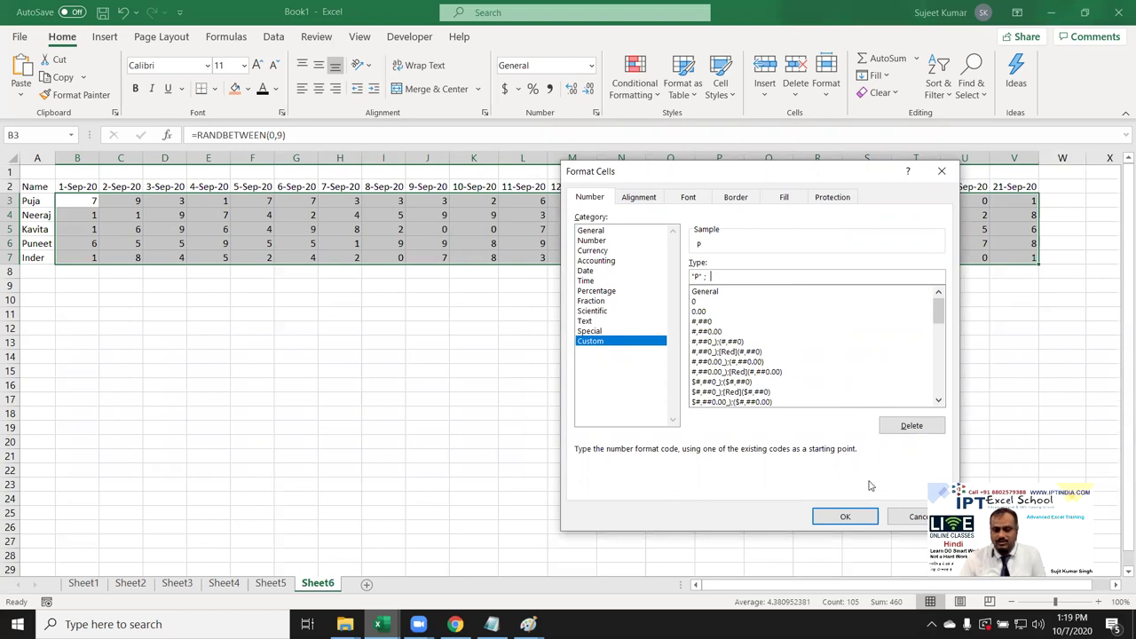
pyautogui.write('; "A"')
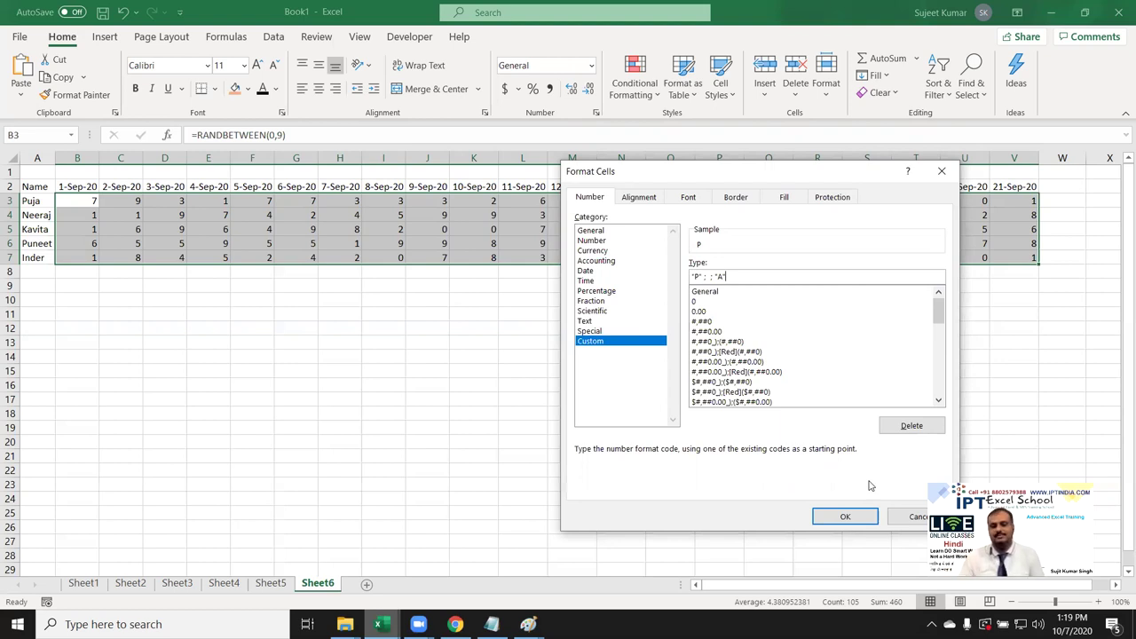
pyautogui.hotkey('alt', 'Tab')
pyautogui.click(351, 223)
pyautogui.moveTo(428, 199); pyautogui.dragTo(195, 201)
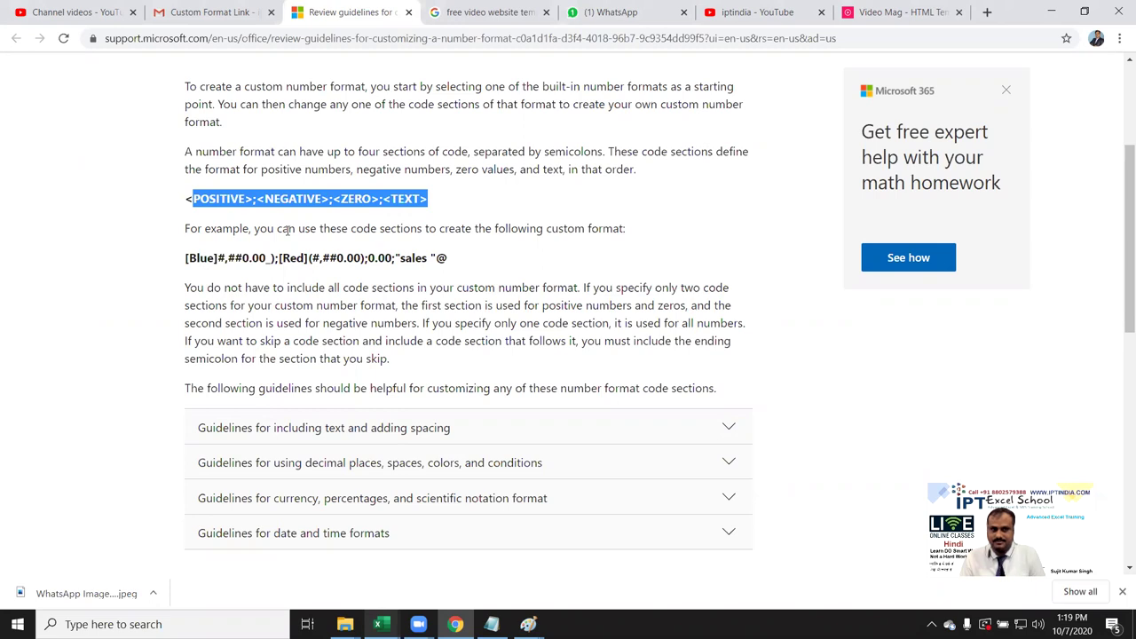
pyautogui.hotkey('alt', 'Tab')
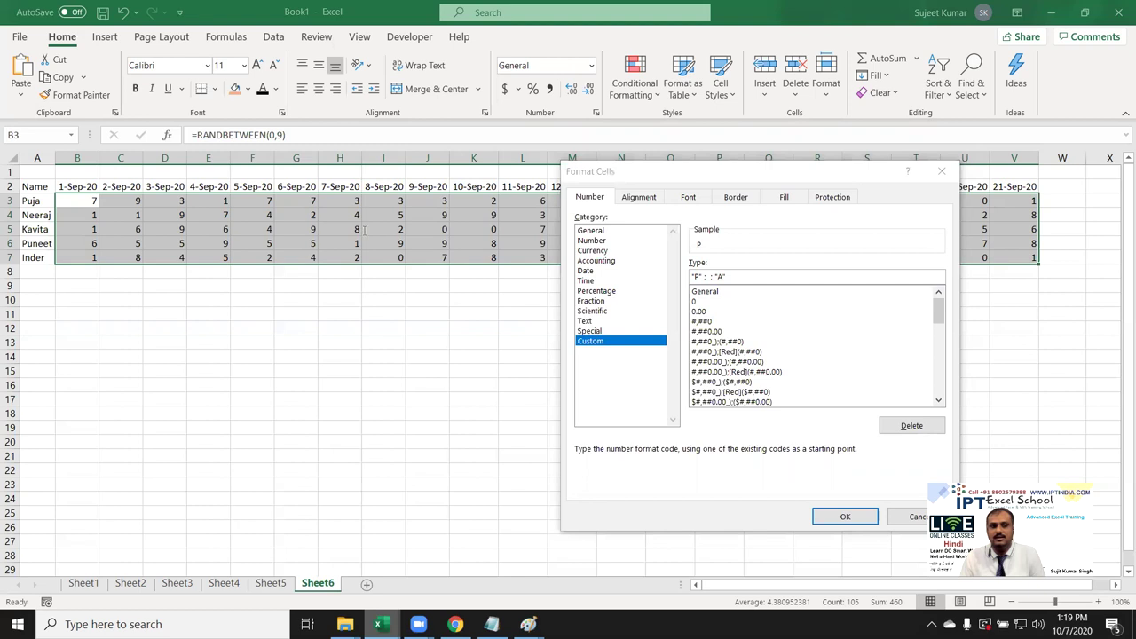
pyautogui.hotkey('alt', 'Tab')
pyautogui.doubleClick(349, 201)
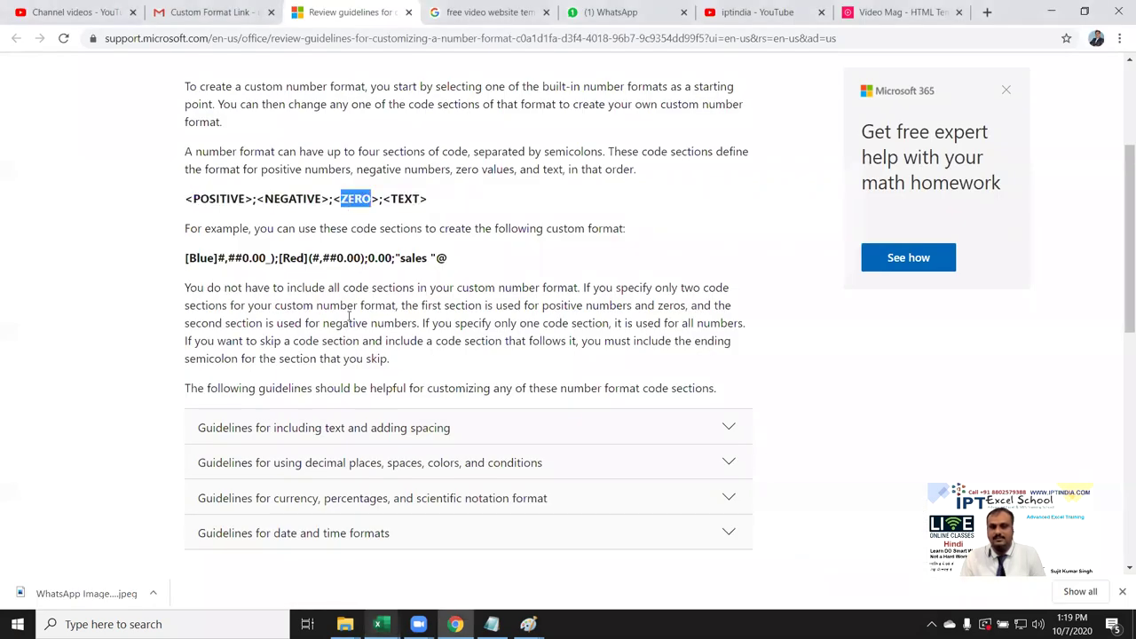
pyautogui.doubleClick(404, 199)
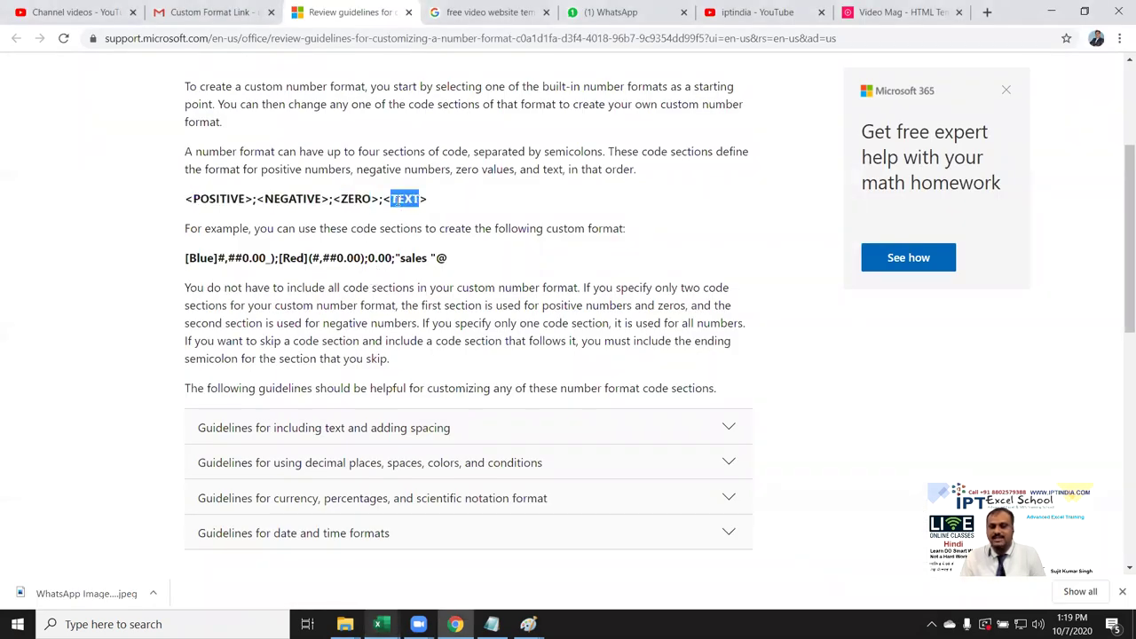
pyautogui.hotkey('alt', 'Tab')
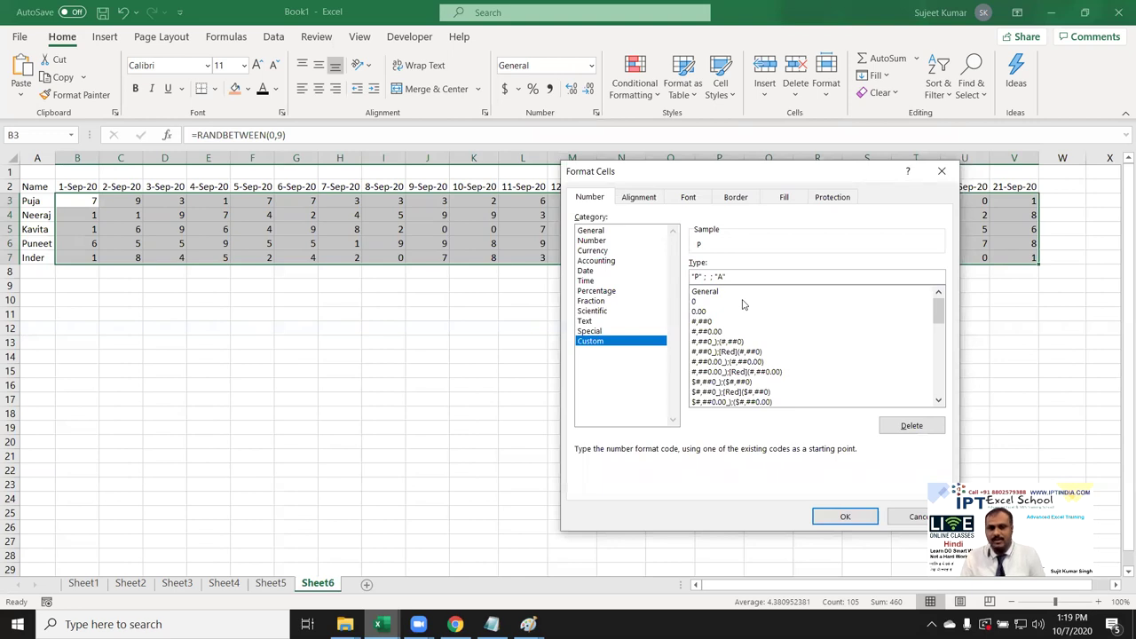
# Apply the P/A format to B3:V7 and find the [Red] colour code in the help article
pyautogui.click(844, 517)
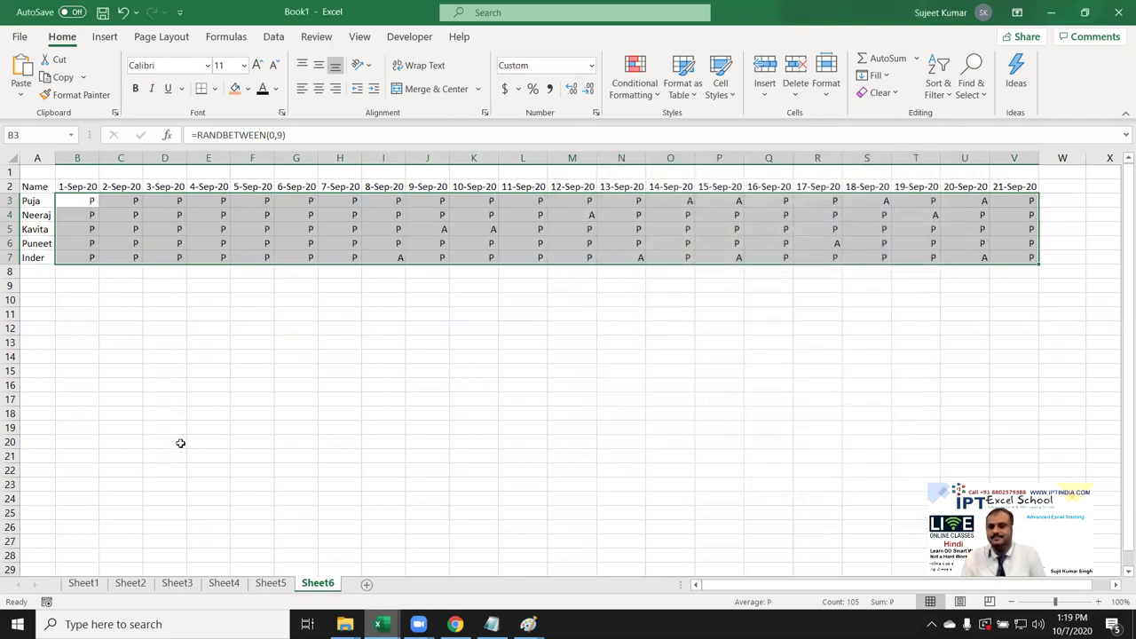
pyautogui.hotkey('alt', 'Tab')
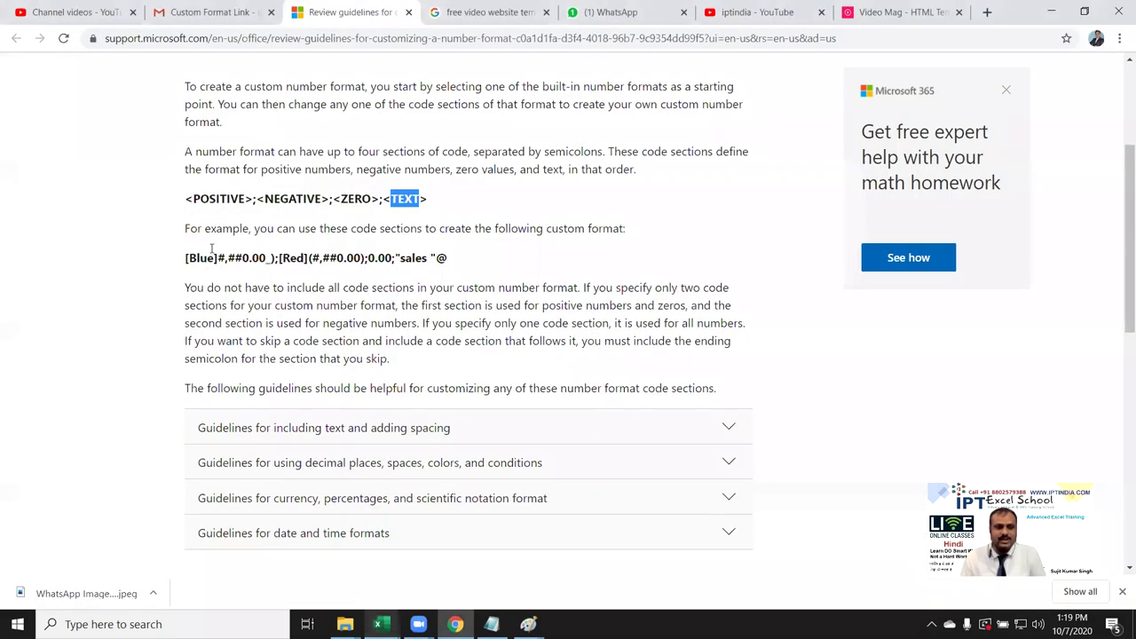
pyautogui.scroll(-1, 201, 260)
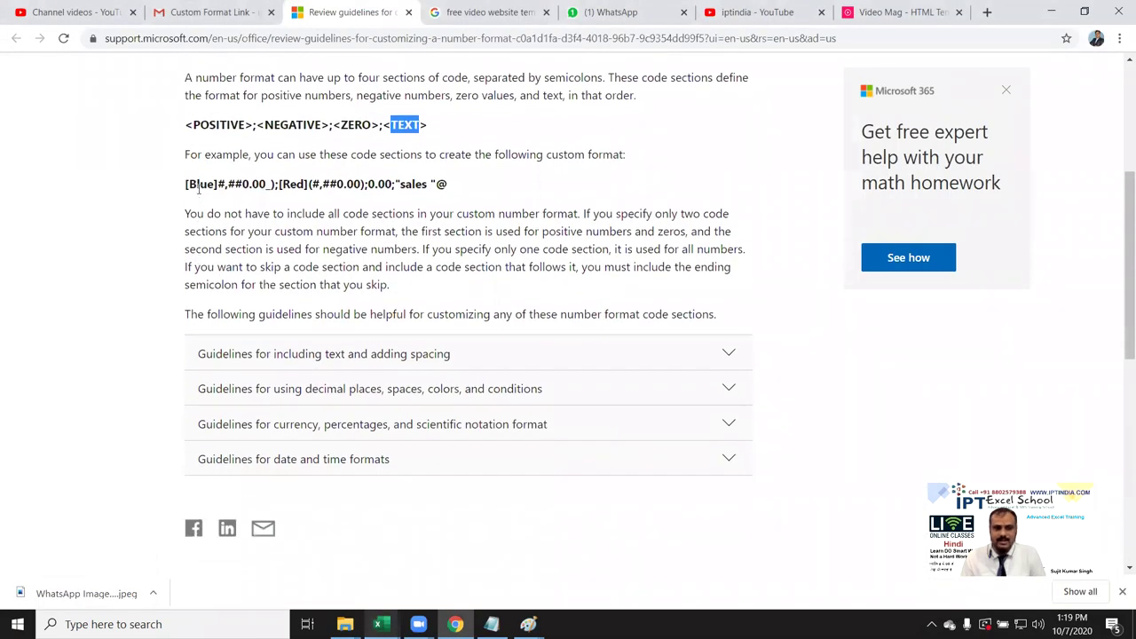
pyautogui.moveTo(278, 186); pyautogui.dragTo(310, 180)
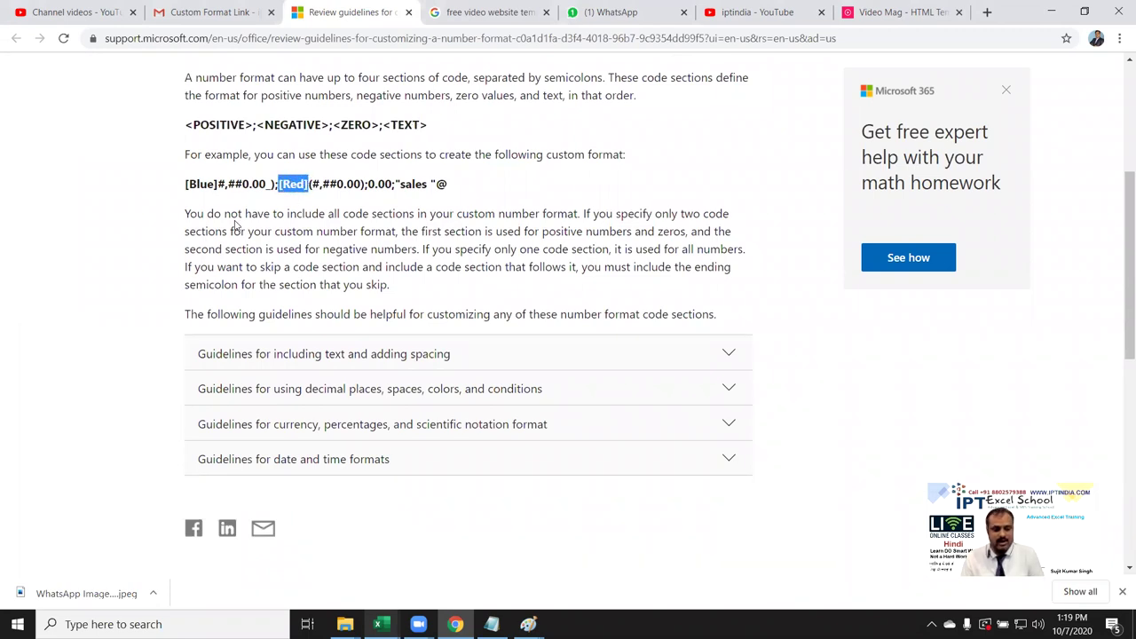
pyautogui.hotkey('alt', 'Tab')
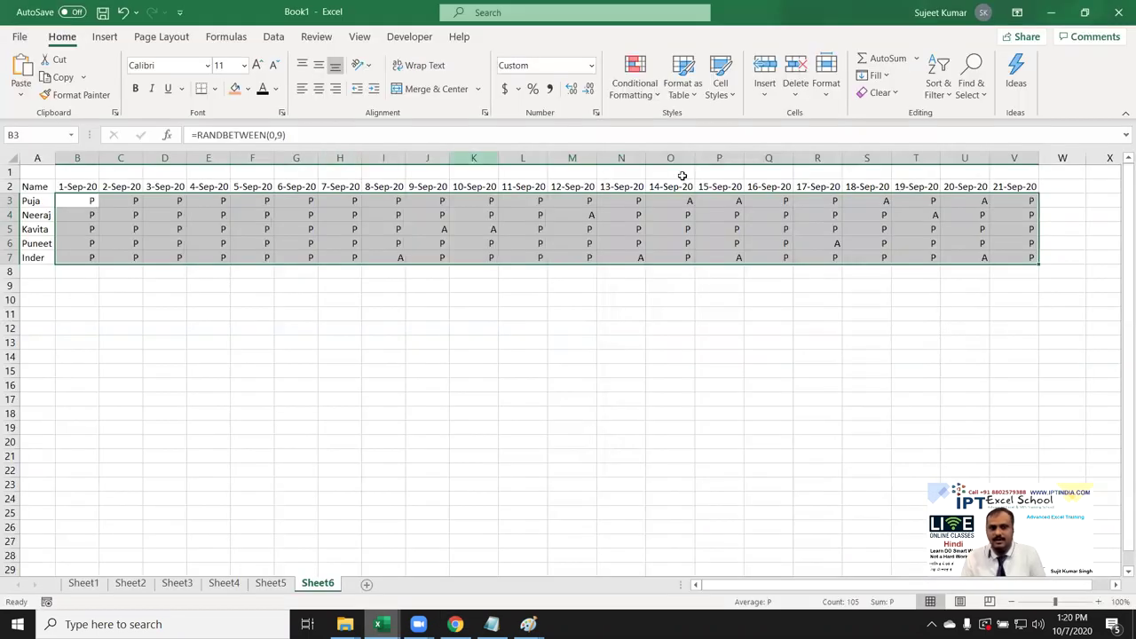
# Change the format to "P";;[Red]"A" and expand the text-and-spacing guidelines in the article
pyautogui.click(595, 113)
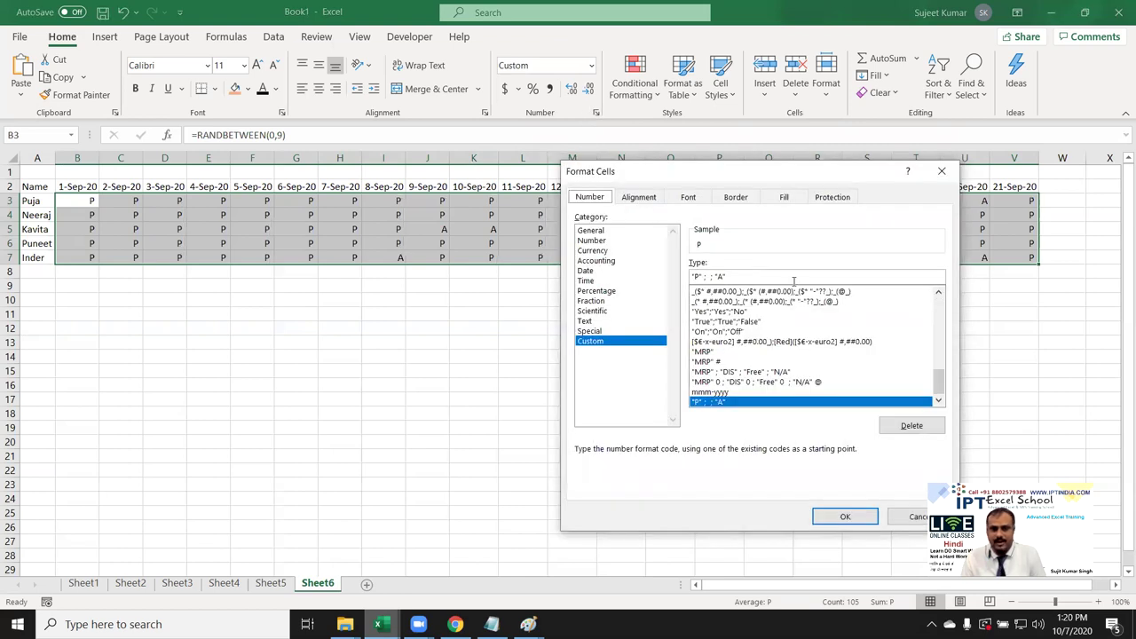
pyautogui.click(715, 276)
pyautogui.write('[Red]')
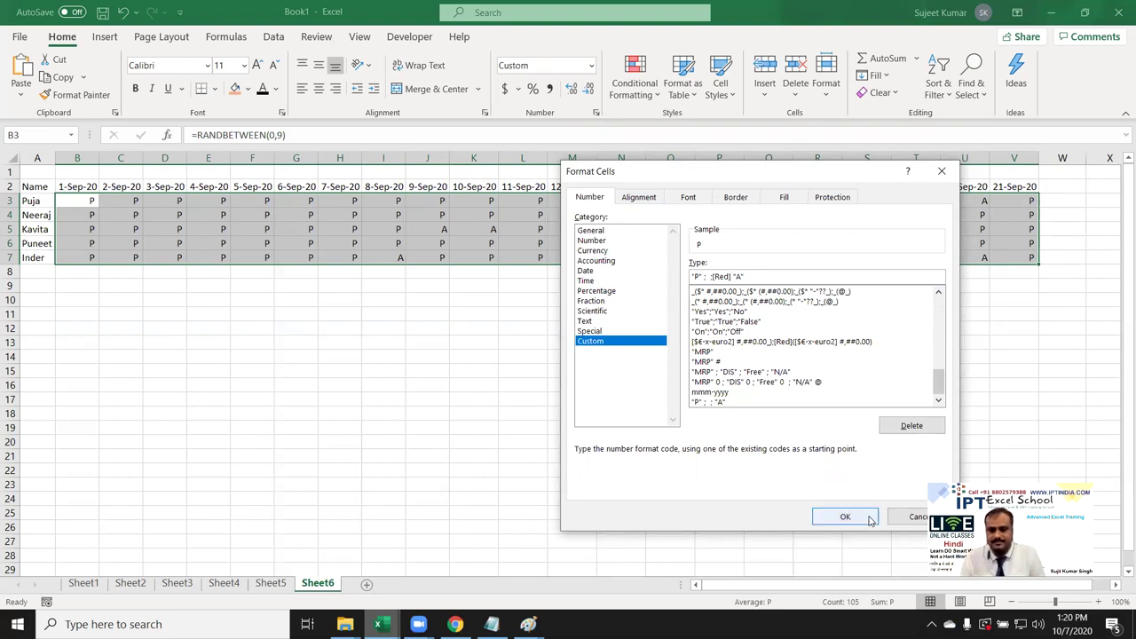
pyautogui.click(870, 518)
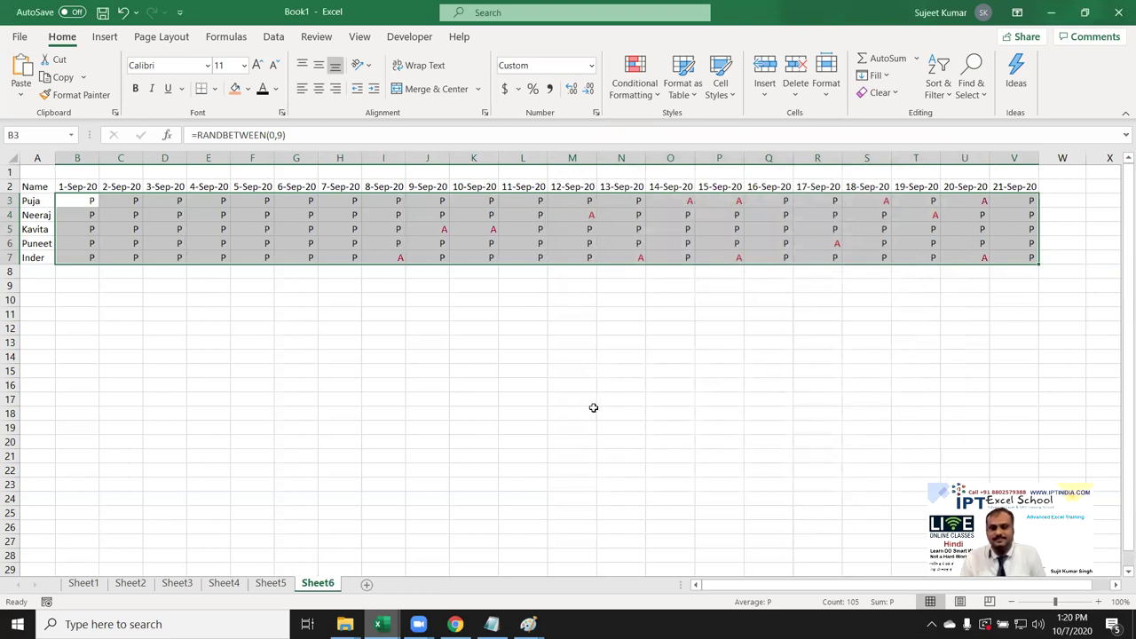
pyautogui.hotkey('alt', 'Tab')
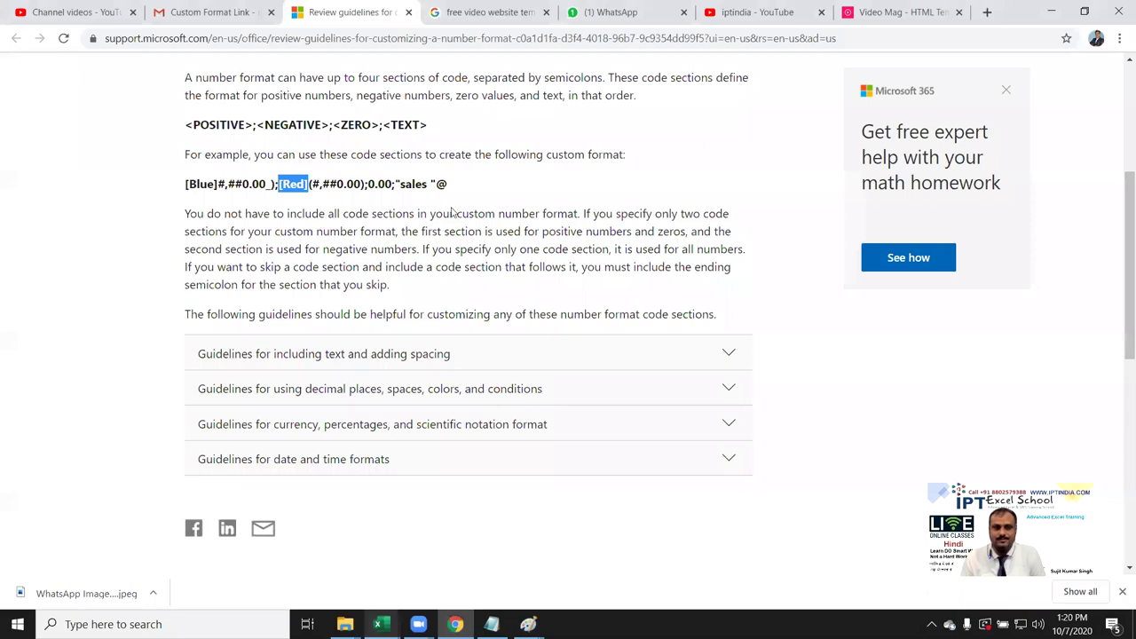
pyautogui.click(732, 354)
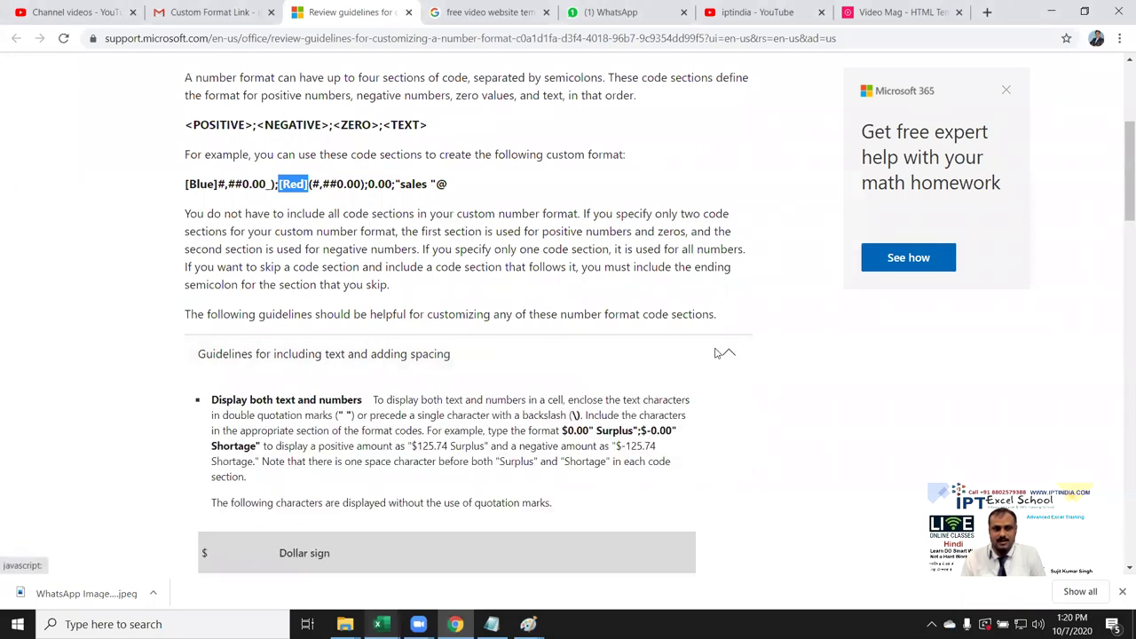
# Expand the 'Guidelines for using decimal places, spaces, colors, and conditions' section
pyautogui.scroll(-3, 700, 343)
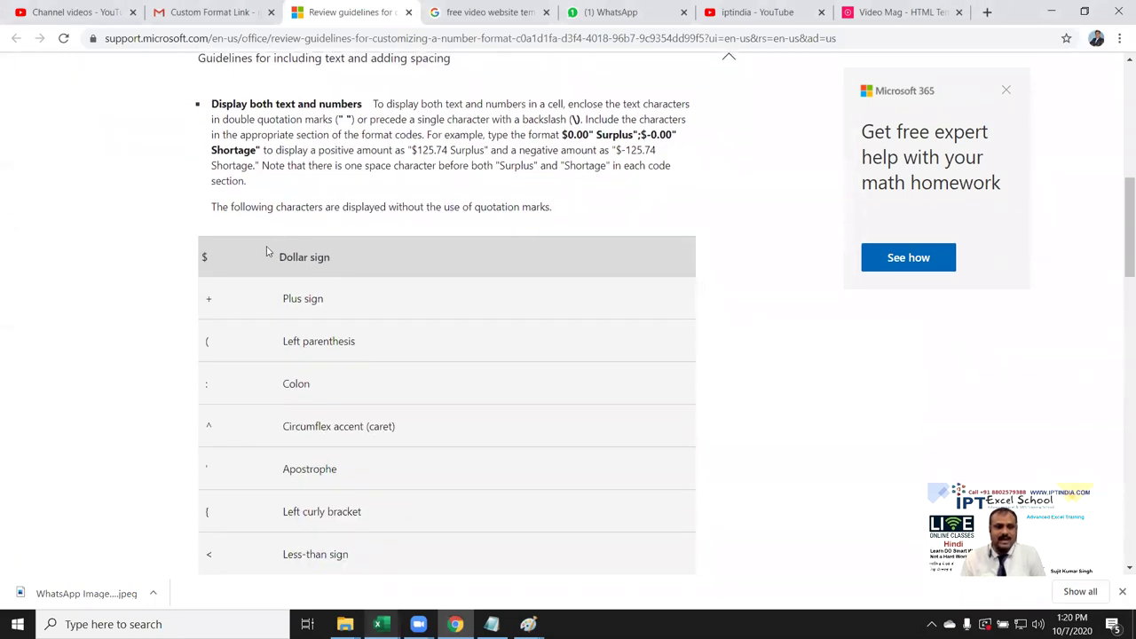
pyautogui.scroll(-1, 258, 263)
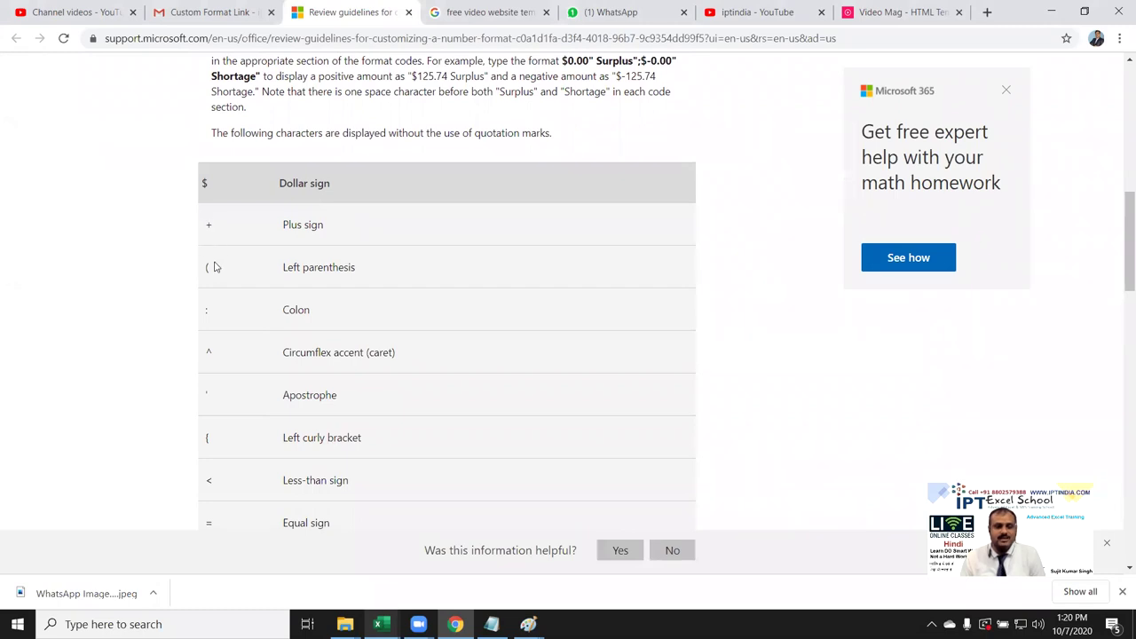
pyautogui.scroll(3, 217, 271)
pyautogui.scroll(3, 240, 298)
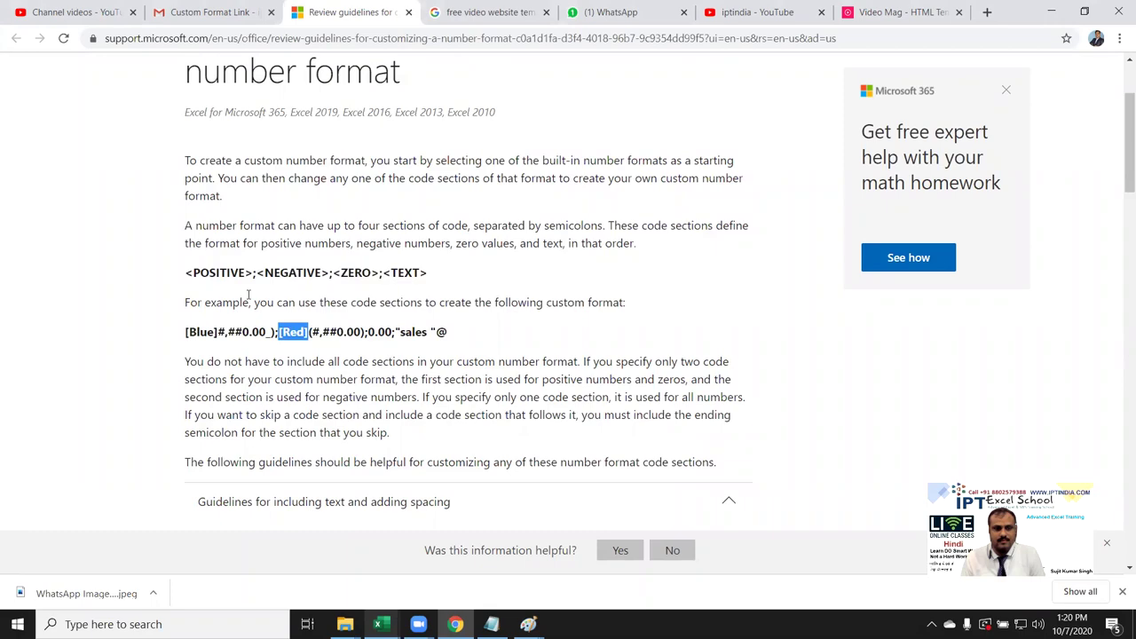
pyautogui.scroll(-3, 248, 297)
pyautogui.scroll(-6, 248, 302)
pyautogui.scroll(-6, 249, 309)
pyautogui.scroll(1, 281, 299)
pyautogui.scroll(1, 274, 293)
pyautogui.click(275, 293)
pyautogui.scroll(-4, 273, 300)
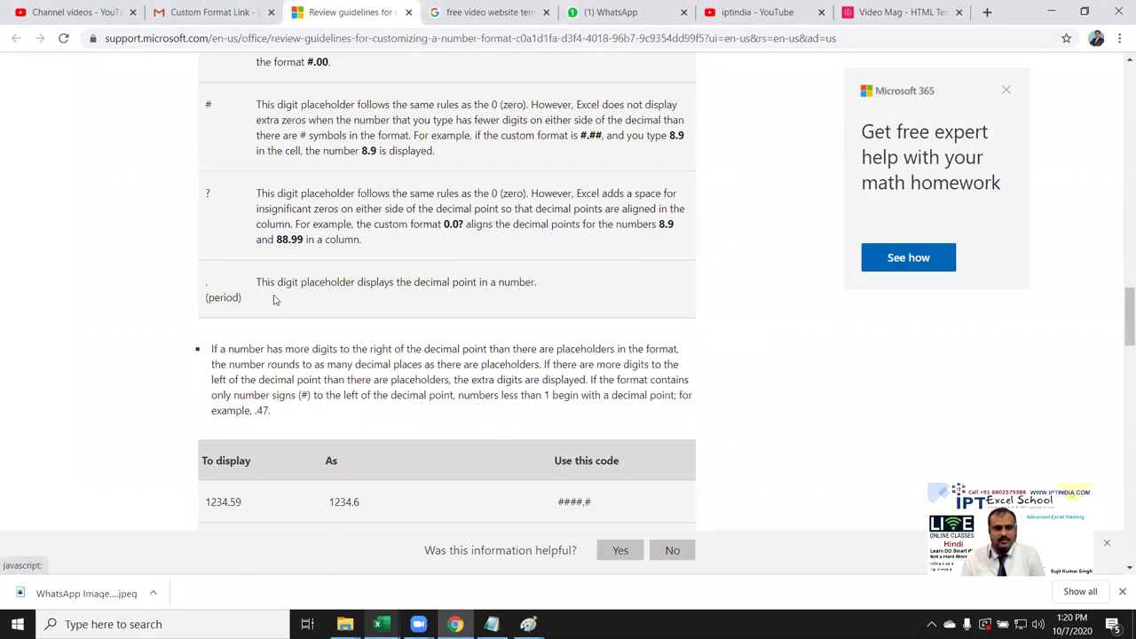
pyautogui.scroll(-5, 273, 300)
pyautogui.scroll(-5, 274, 300)
pyautogui.scroll(-3, 273, 303)
pyautogui.scroll(3, 274, 308)
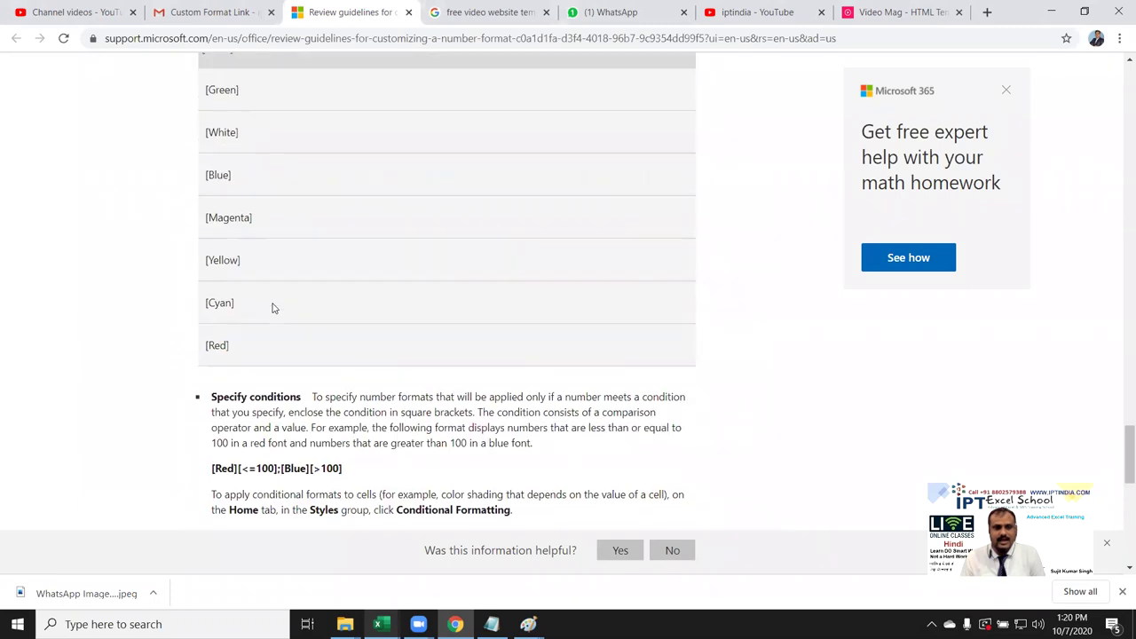
pyautogui.scroll(2, 273, 308)
# Highlight the colour codes [Black], [Green], [White], [Cyan], [Red], then the whole list
pyautogui.doubleClick(213, 177)
pyautogui.click(223, 215)
pyautogui.doubleClick(223, 216)
pyautogui.doubleClick(229, 257)
pyautogui.click(232, 304)
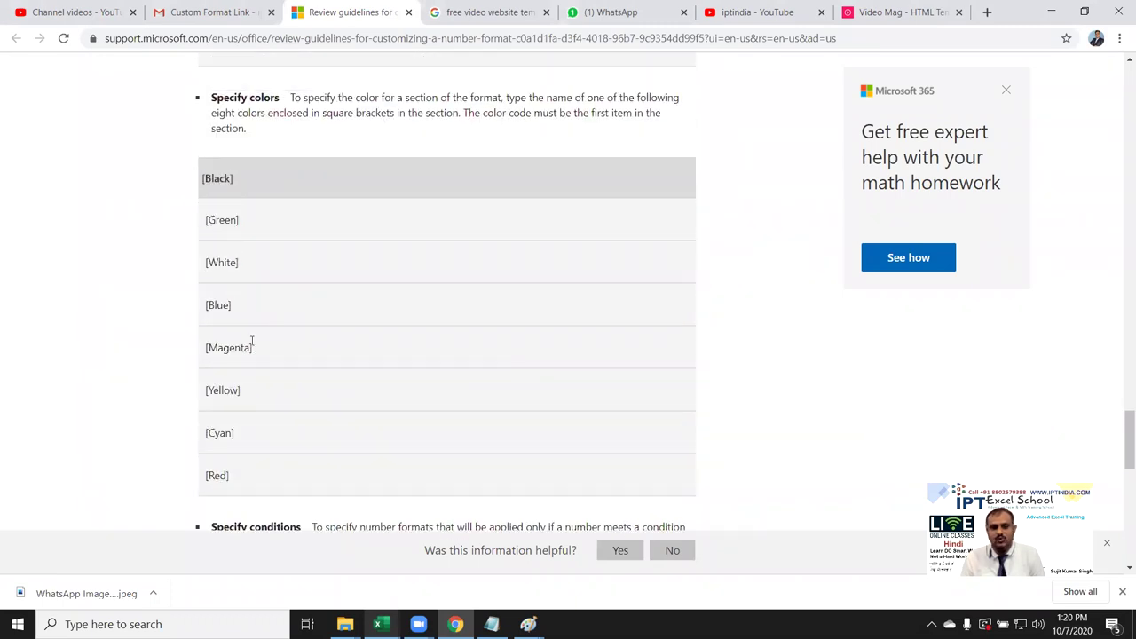
pyautogui.doubleClick(229, 436)
pyautogui.click(243, 484)
pyautogui.doubleClick(229, 478)
pyautogui.moveTo(230, 479); pyautogui.dragTo(200, 174)
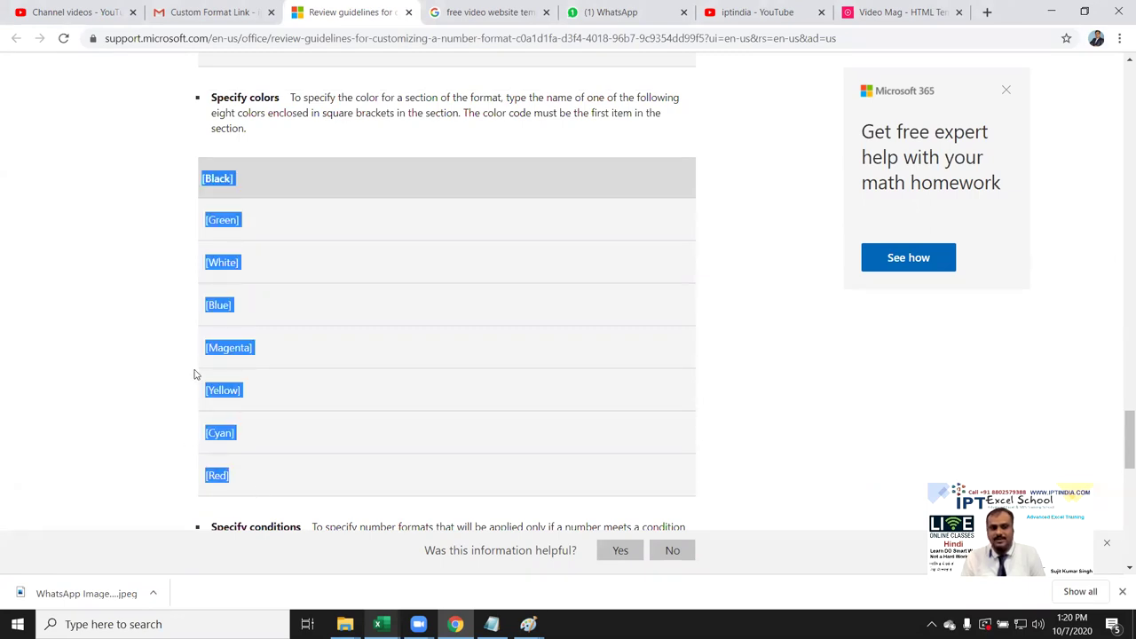
pyautogui.scroll(3, 218, 391)
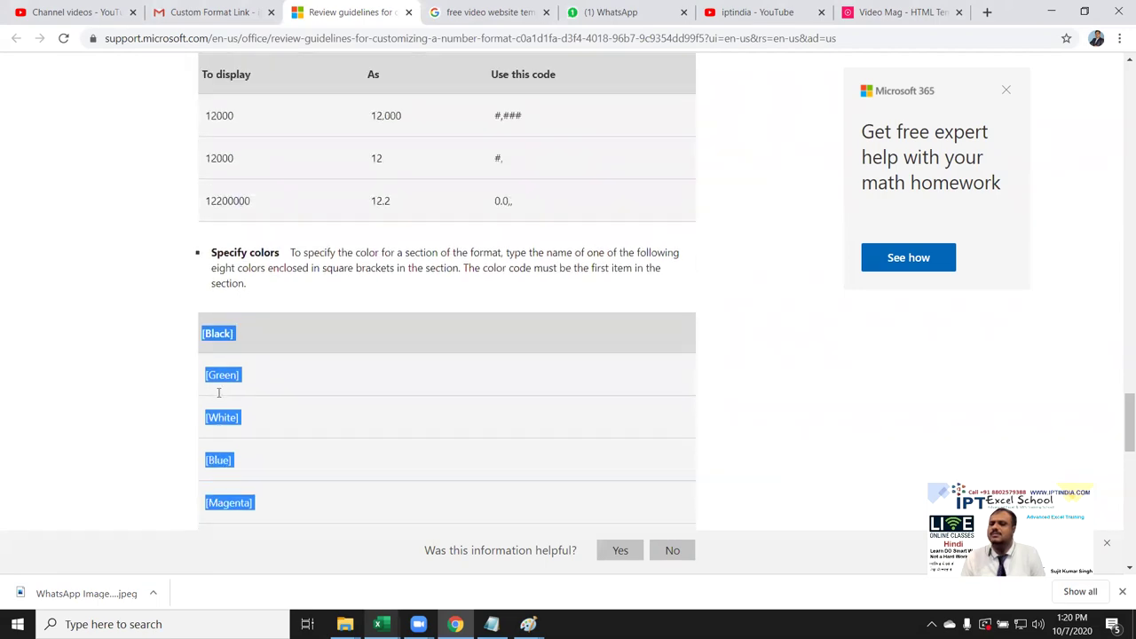
pyautogui.scroll(5, 217, 397)
pyautogui.scroll(5, 217, 397)
pyautogui.scroll(5, 217, 396)
pyautogui.scroll(5, 220, 397)
pyautogui.scroll(5, 217, 395)
# Collapse the decimal and colors guidelines and reopen the text-and-spacing guidelines
pyautogui.scroll(5, 218, 395)
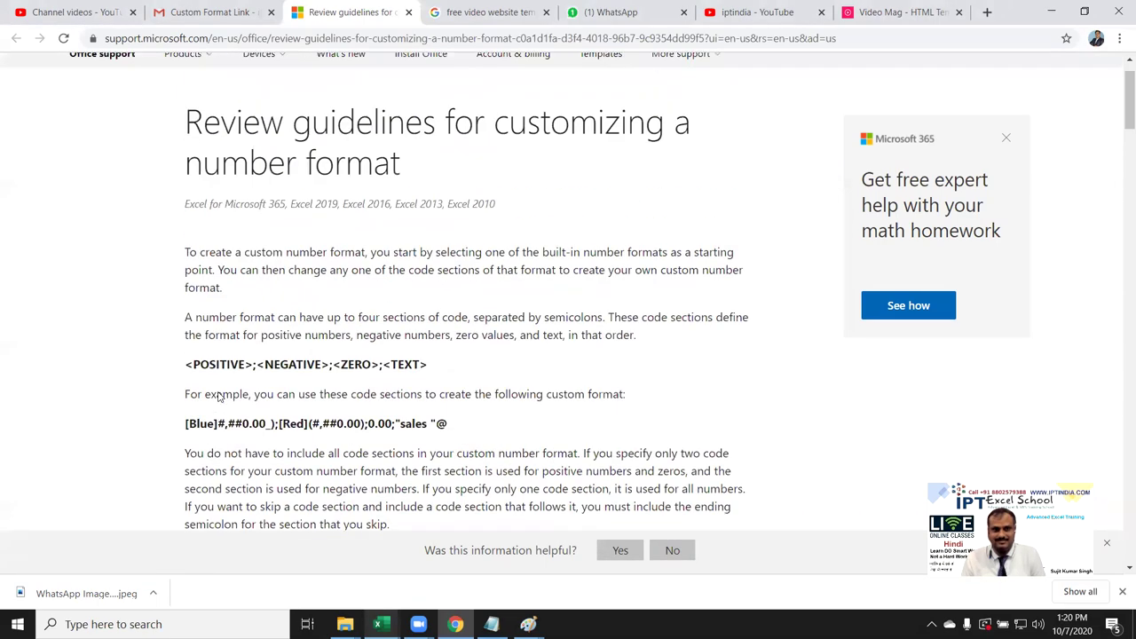
pyautogui.scroll(2, 217, 395)
pyautogui.scroll(-5, 222, 390)
pyautogui.scroll(-2, 224, 386)
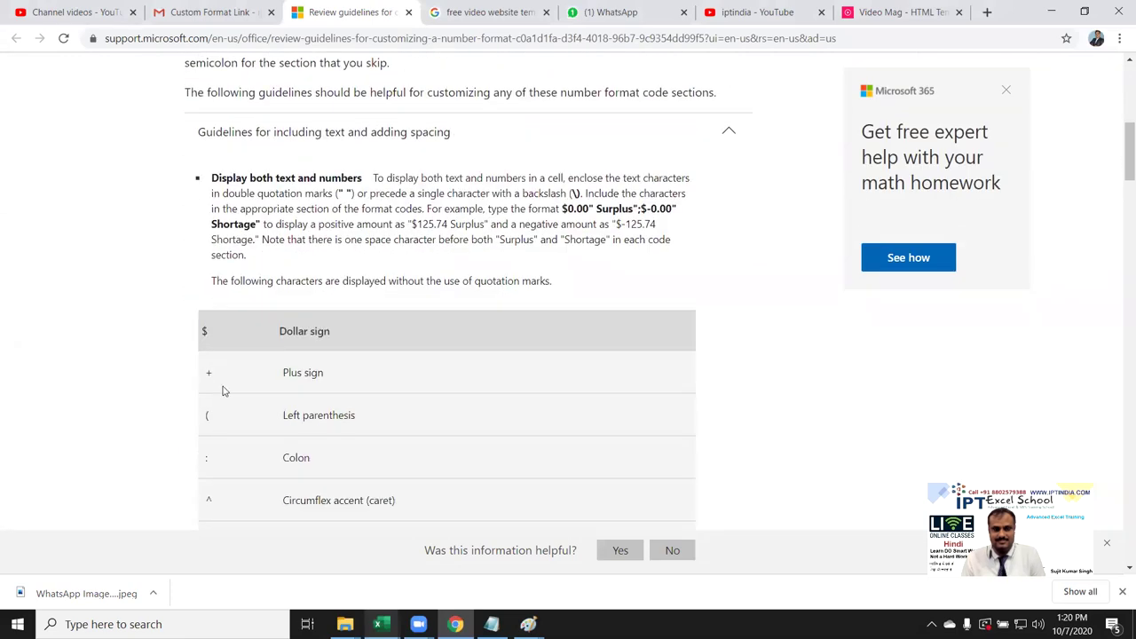
pyautogui.scroll(-5, 221, 394)
pyautogui.scroll(-10, 222, 393)
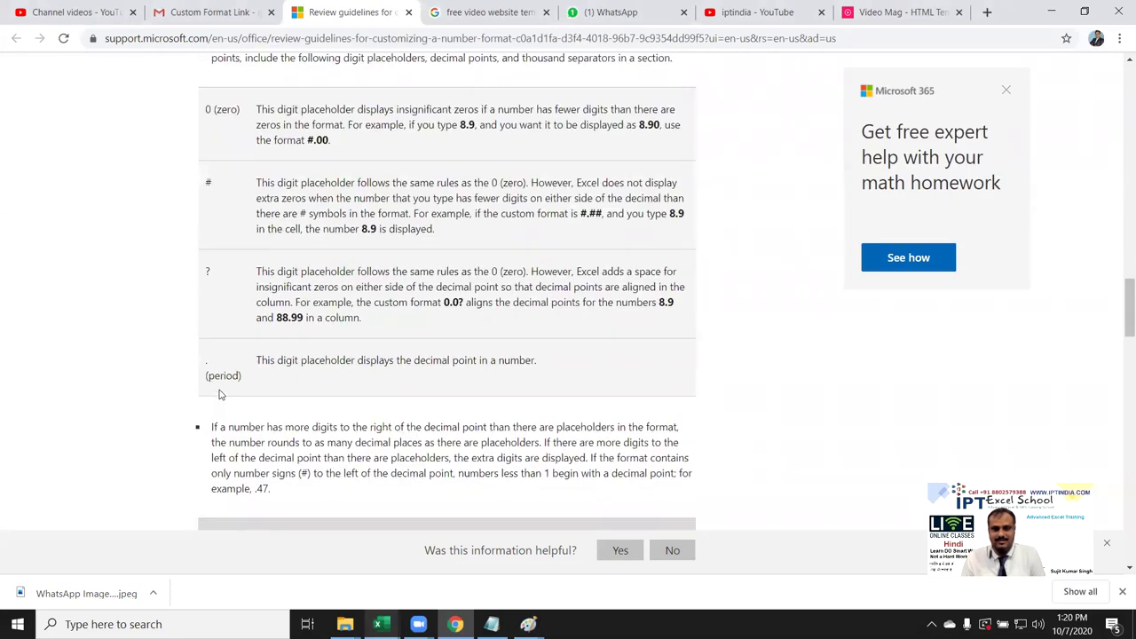
pyautogui.scroll(3, 221, 393)
pyautogui.click(728, 288)
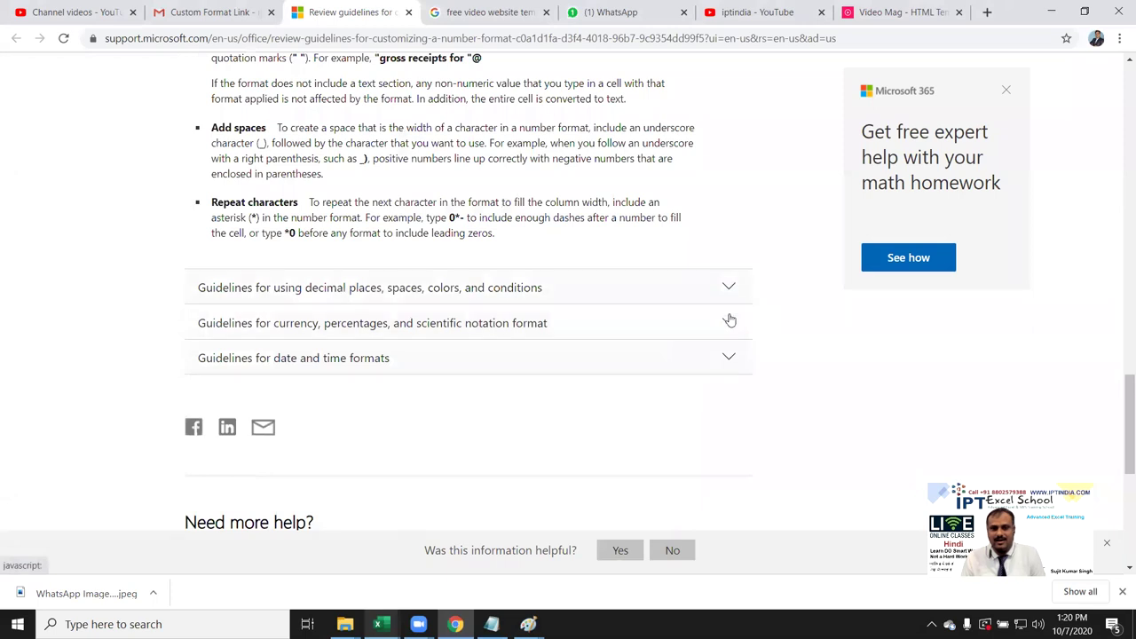
pyautogui.scroll(2, 726, 360)
pyautogui.scroll(3, 723, 350)
pyautogui.scroll(4, 723, 350)
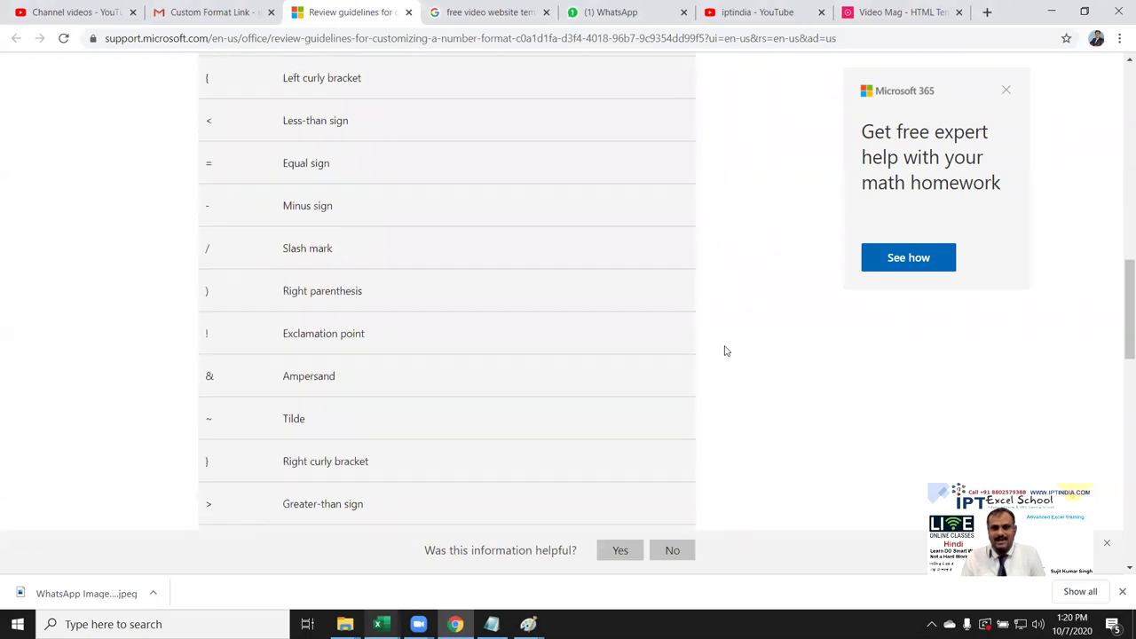
pyautogui.scroll(4, 726, 346)
pyautogui.scroll(3, 729, 338)
pyautogui.click(730, 286)
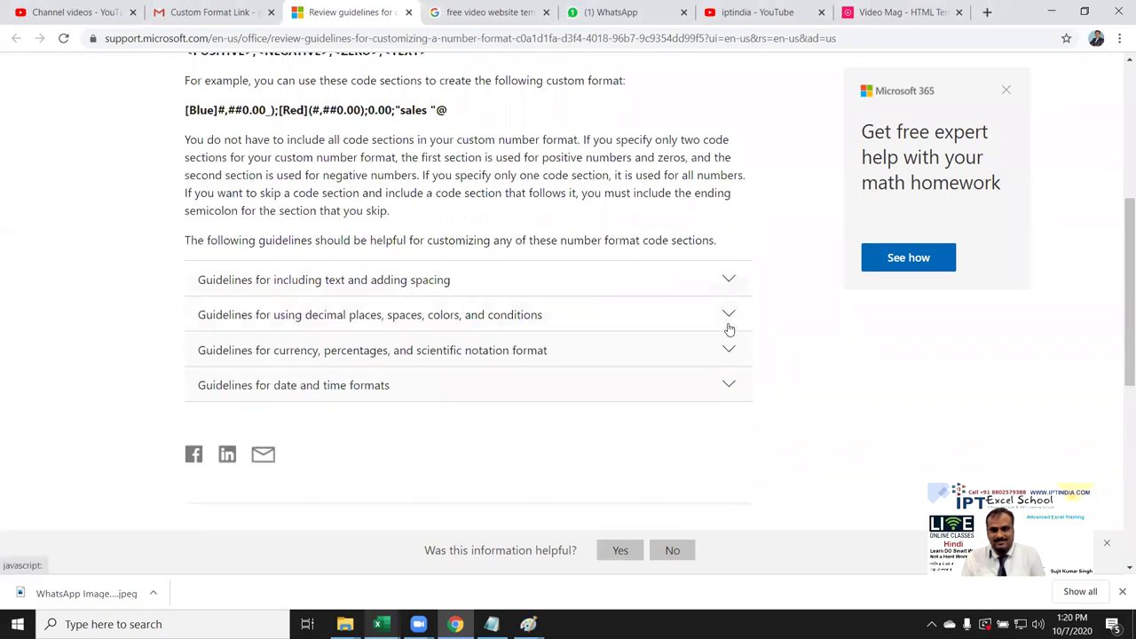
pyautogui.click(730, 287)
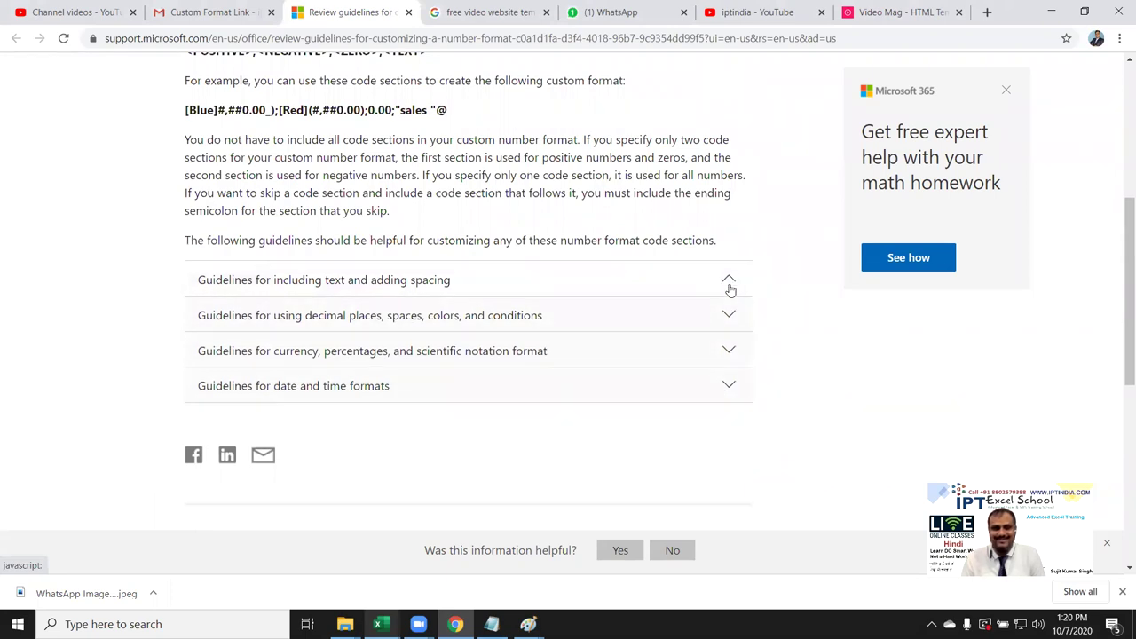
pyautogui.scroll(-4, 672, 355)
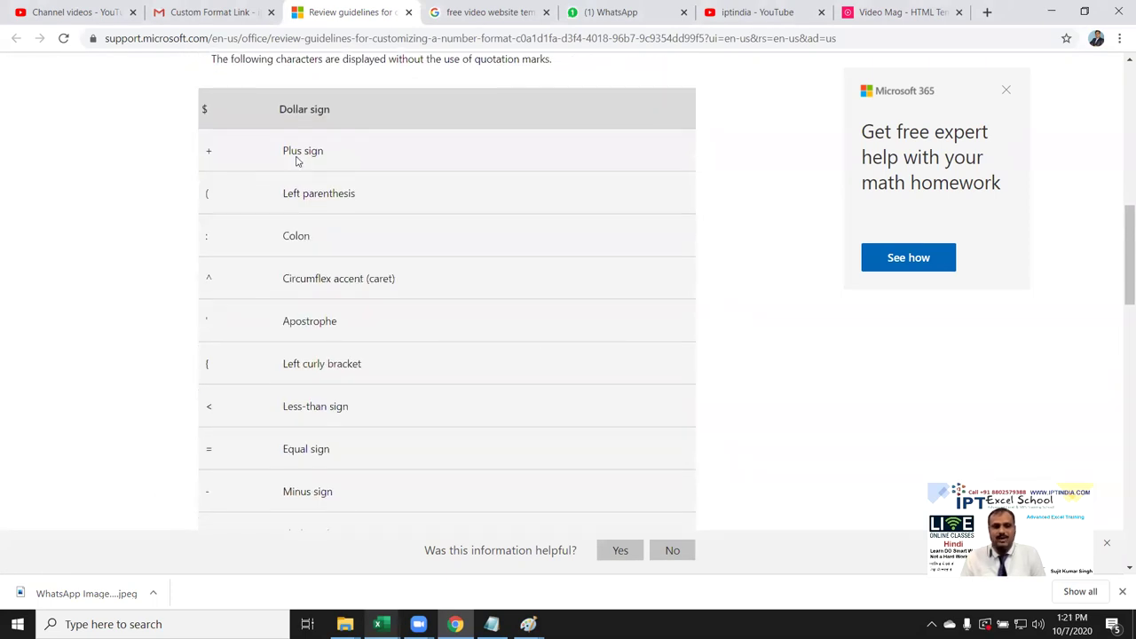
# Highlight the special characters +, ^, {, <, ~ and > in the table
pyautogui.doubleClick(208, 153)
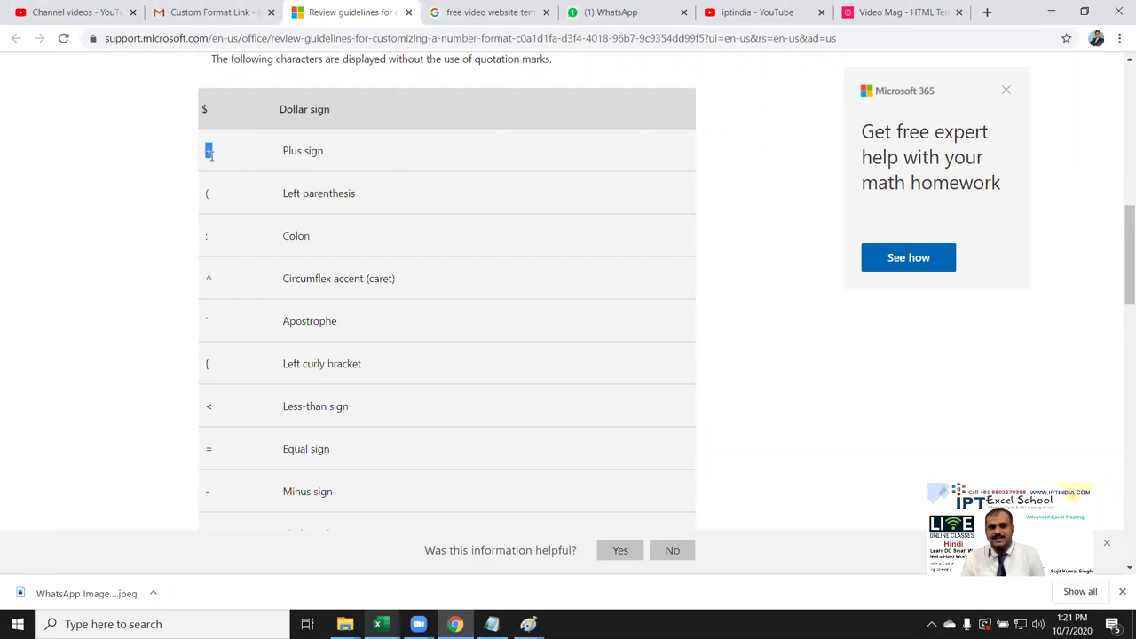
pyautogui.doubleClick(207, 278)
pyautogui.click(207, 323)
pyautogui.doubleClick(208, 365)
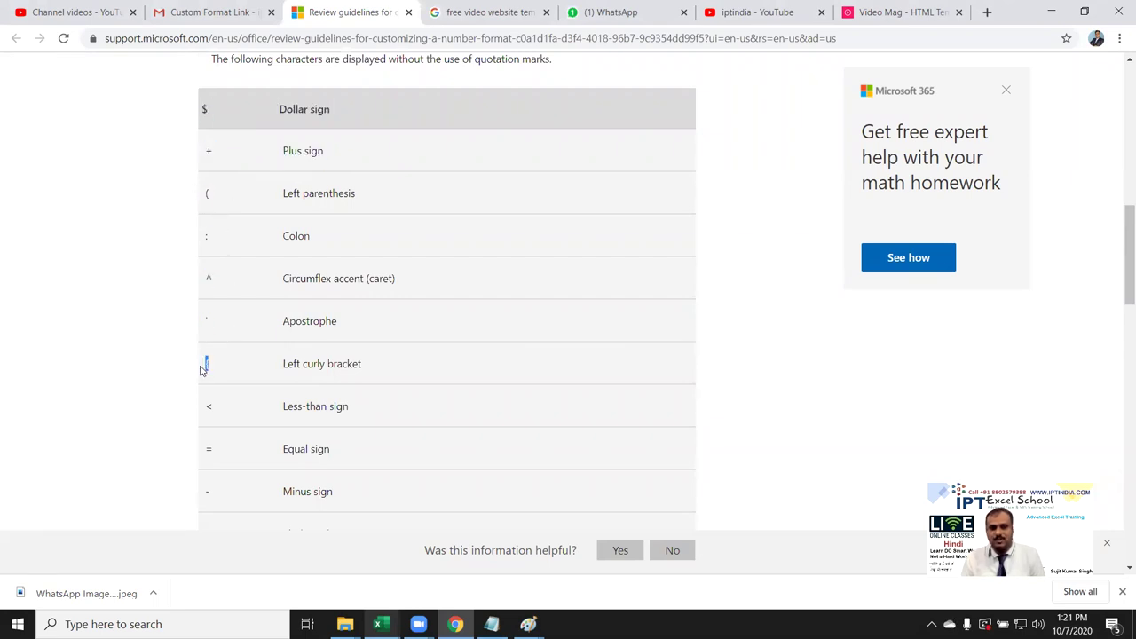
pyautogui.doubleClick(210, 408)
pyautogui.click(212, 410)
pyautogui.keyDown('shift'); pyautogui.click(238, 454); pyautogui.keyUp('shift')
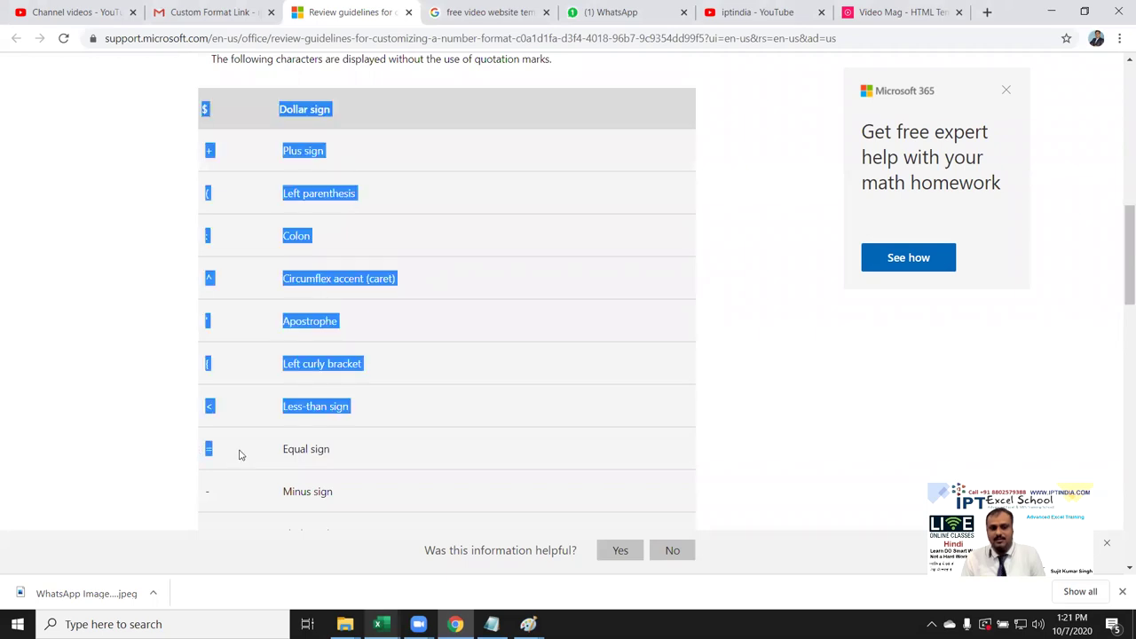
pyautogui.click(242, 453)
pyautogui.scroll(-3, 238, 447)
pyautogui.doubleClick(216, 410)
pyautogui.scroll(-2, 214, 428)
pyautogui.doubleClick(209, 270)
pyautogui.scroll(-2, 236, 317)
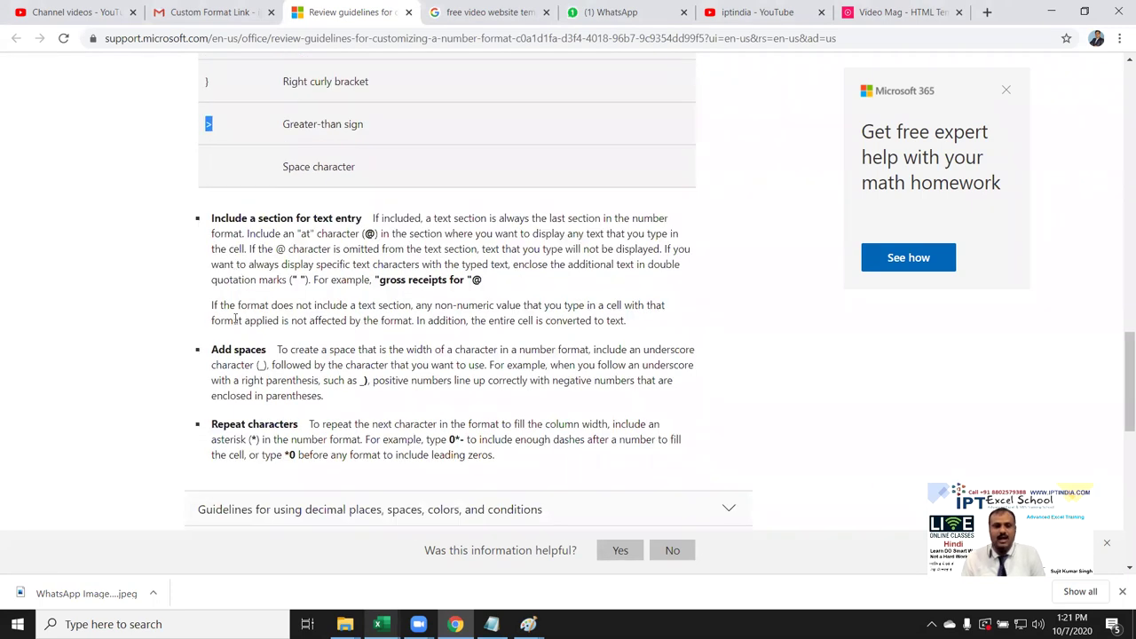
pyautogui.scroll(-2, 238, 342)
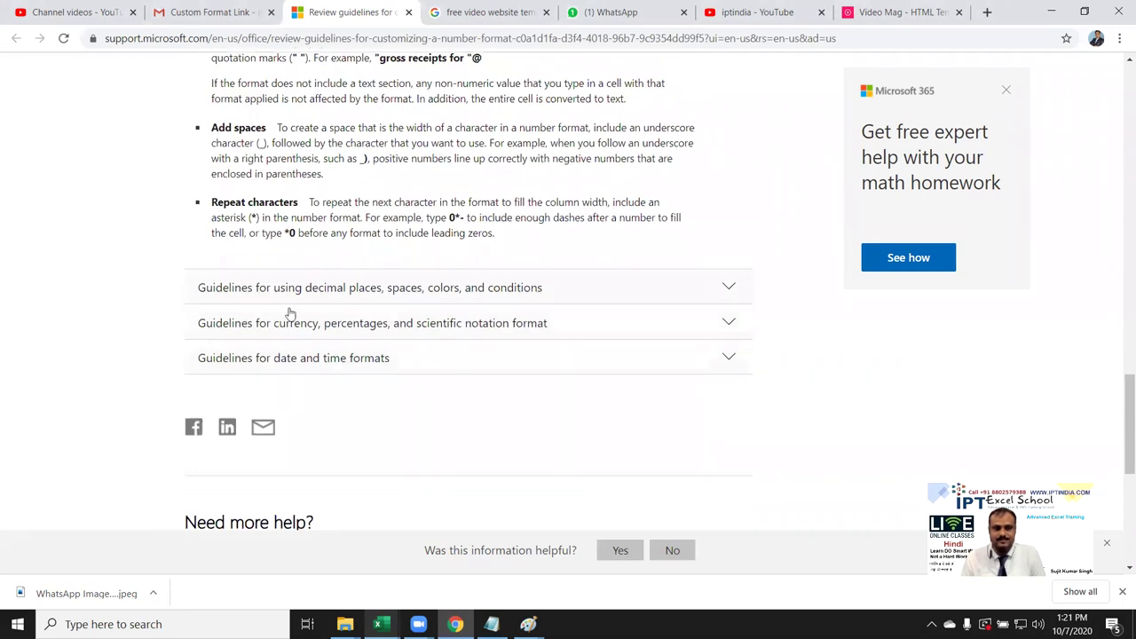
# Reopen the decimal guidelines, highlighting the ? placeholder and the @ gross receipts example
pyautogui.click(293, 293)
pyautogui.scroll(-2, 293, 296)
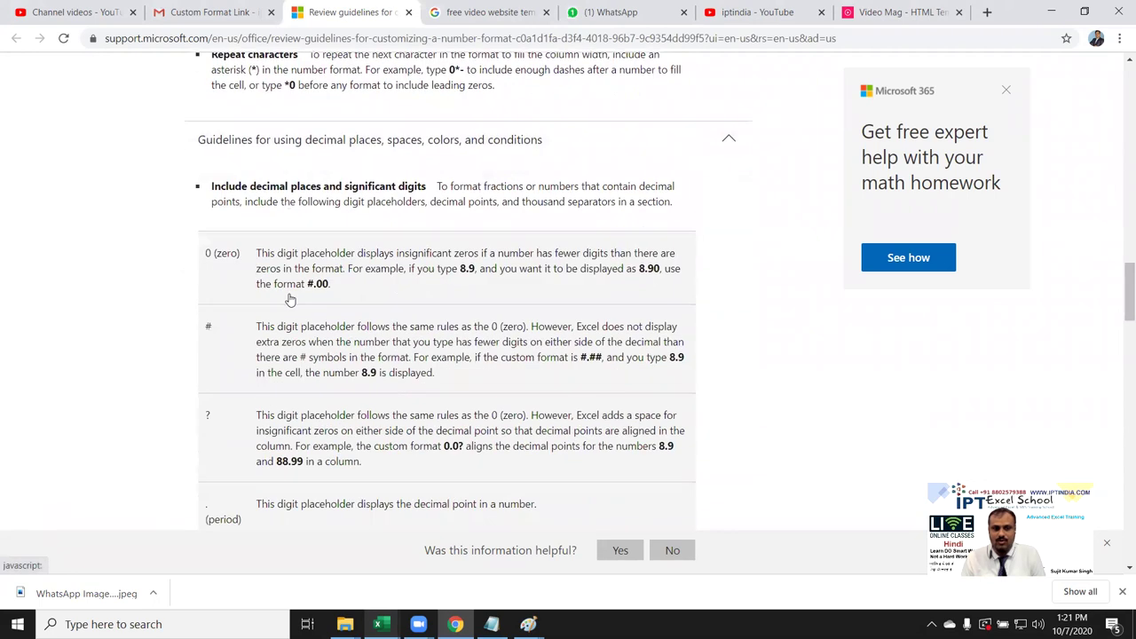
pyautogui.scroll(-3, 284, 293)
pyautogui.scroll(3, 266, 289)
pyautogui.scroll(2, 266, 288)
pyautogui.scroll(-2, 260, 311)
pyautogui.moveTo(211, 416); pyautogui.dragTo(205, 415)
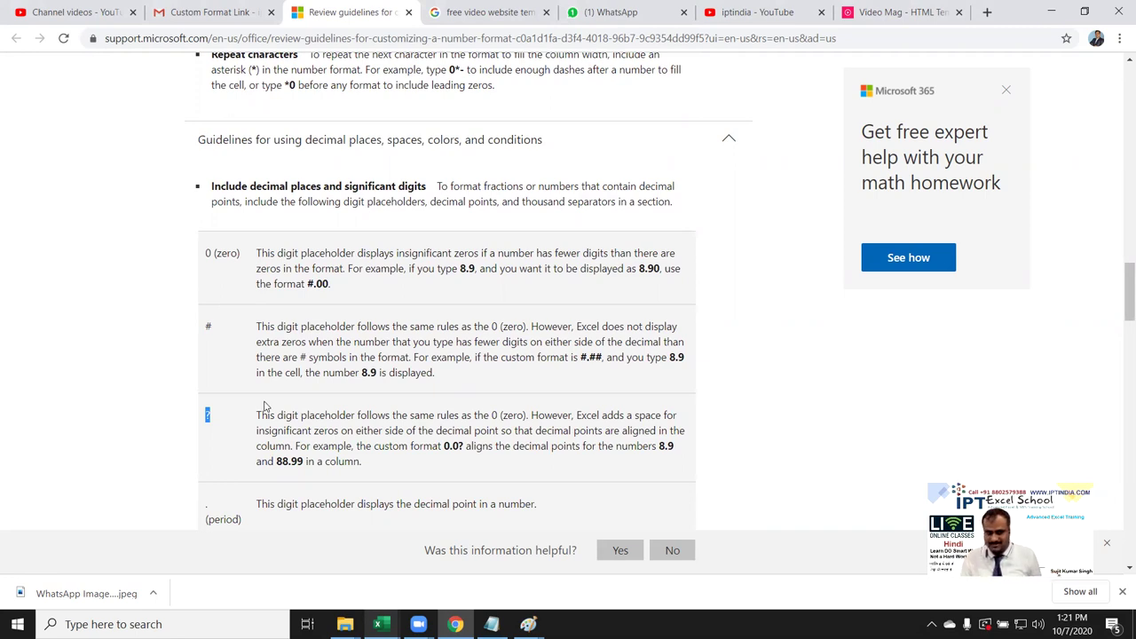
pyautogui.scroll(2, 257, 411)
pyautogui.scroll(1, 258, 411)
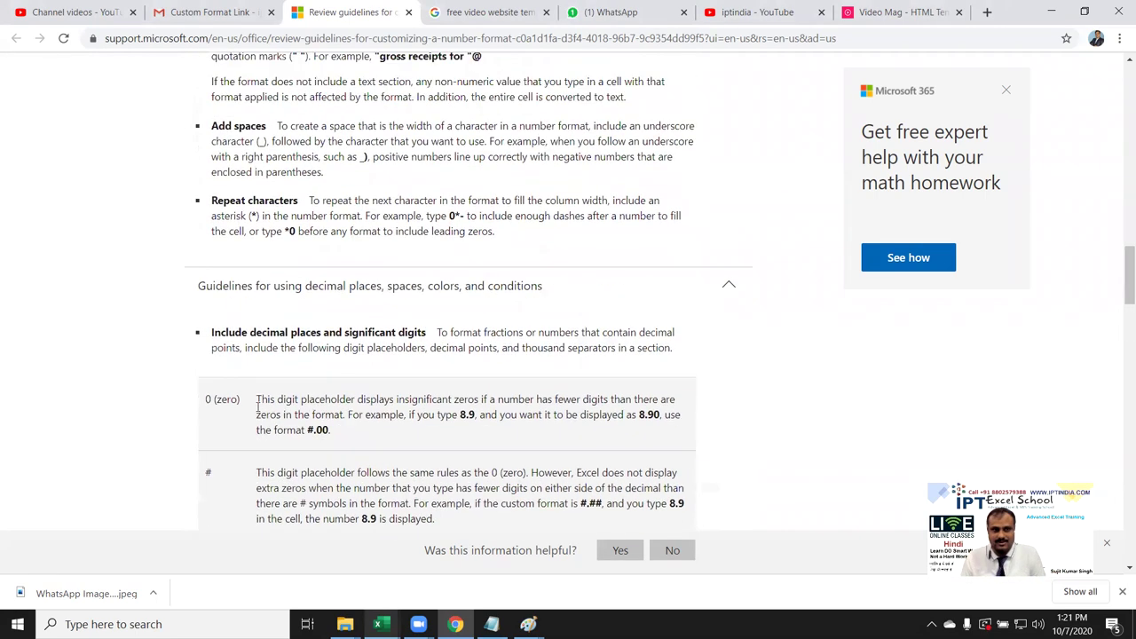
pyautogui.scroll(1, 258, 411)
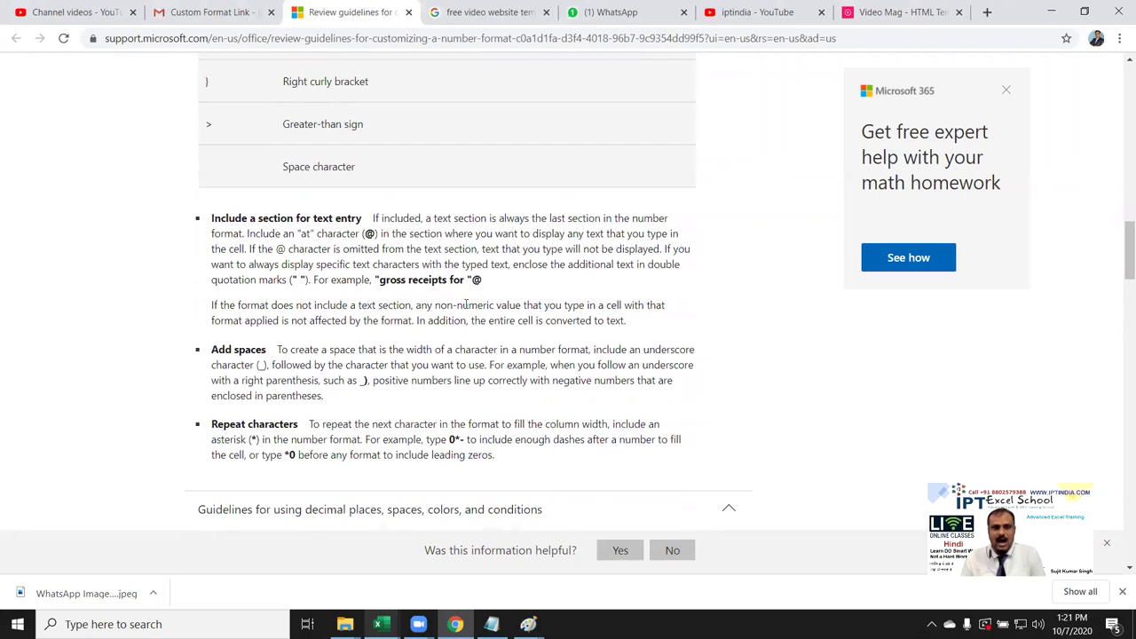
pyautogui.doubleClick(475, 280)
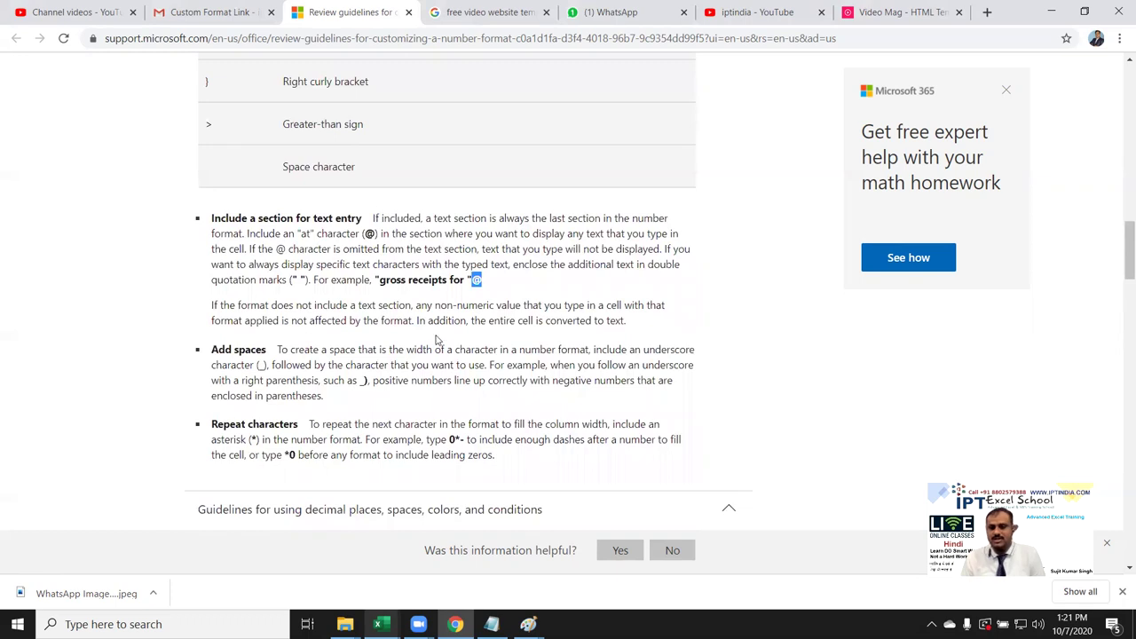
pyautogui.hotkey('alt', 'Tab')
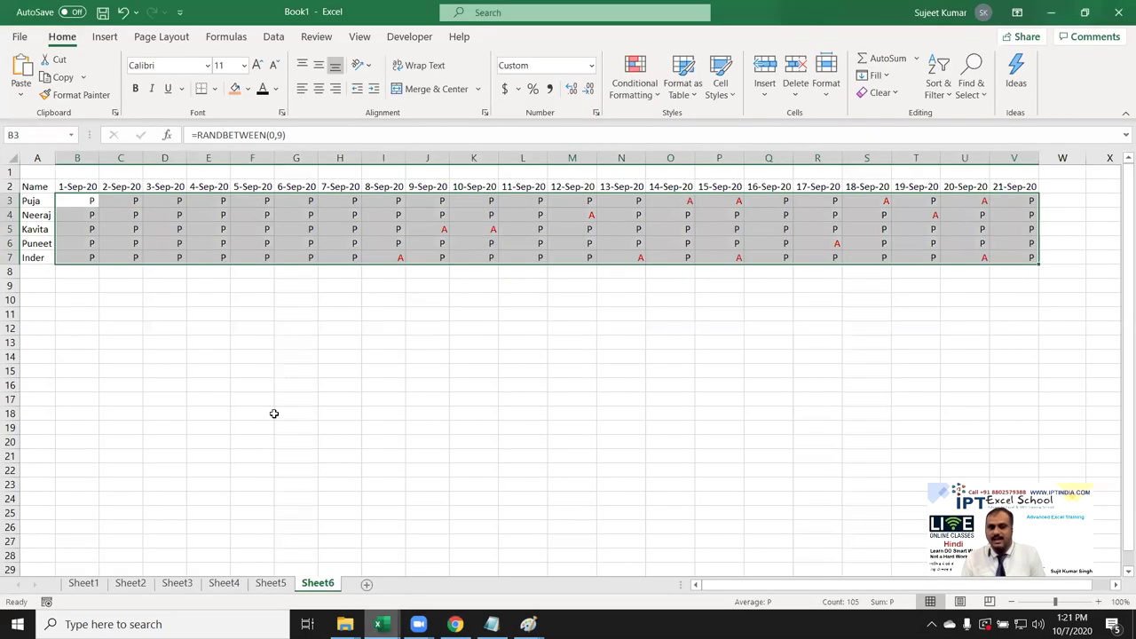
# Add Sheet7, widen column A, and enter the heading C Name in A1
pyautogui.click(367, 585)
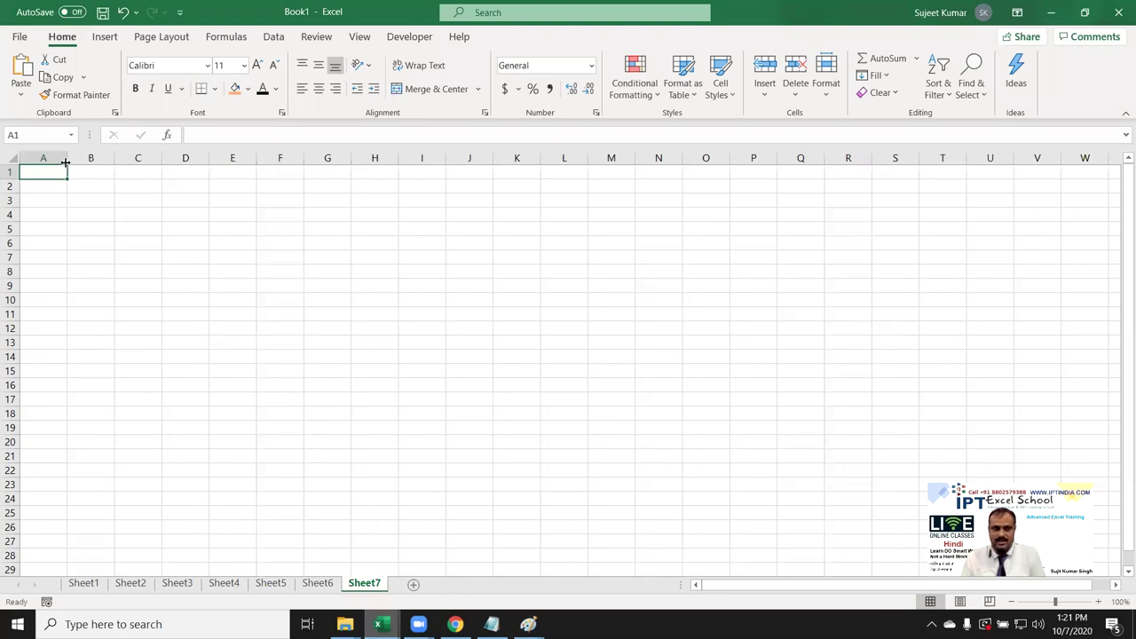
pyautogui.moveTo(65, 162); pyautogui.dragTo(83, 163)
pyautogui.keyDown('ctrl'); pyautogui.scroll(10, 77, 277); pyautogui.keyUp('ctrl')
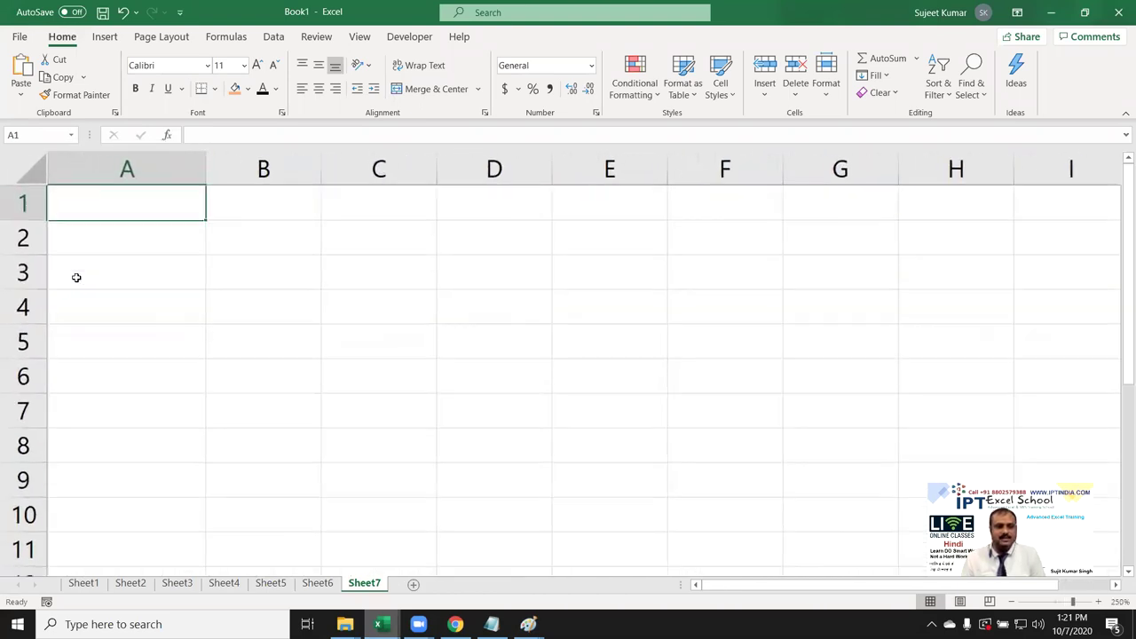
pyautogui.write('MRP')
pyautogui.press('Escape')
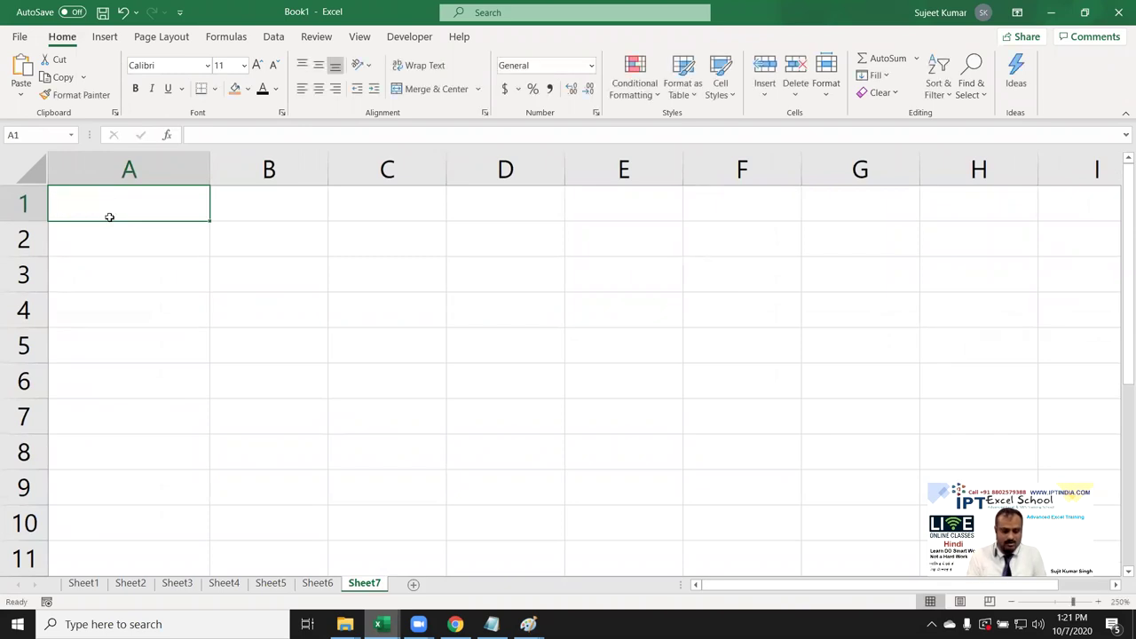
pyautogui.write('C N')
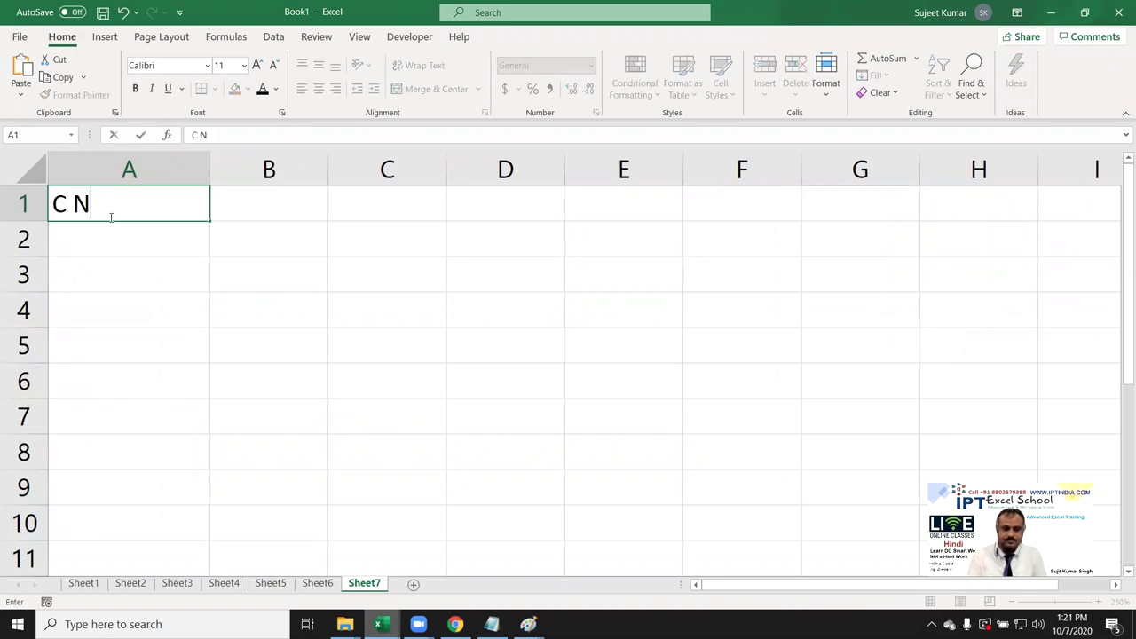
pyautogui.write('ame')
pyautogui.press('Return')
# Try M/S IPT in A2, clear it, then select A2:A8 for names
pyautogui.write('M/s')
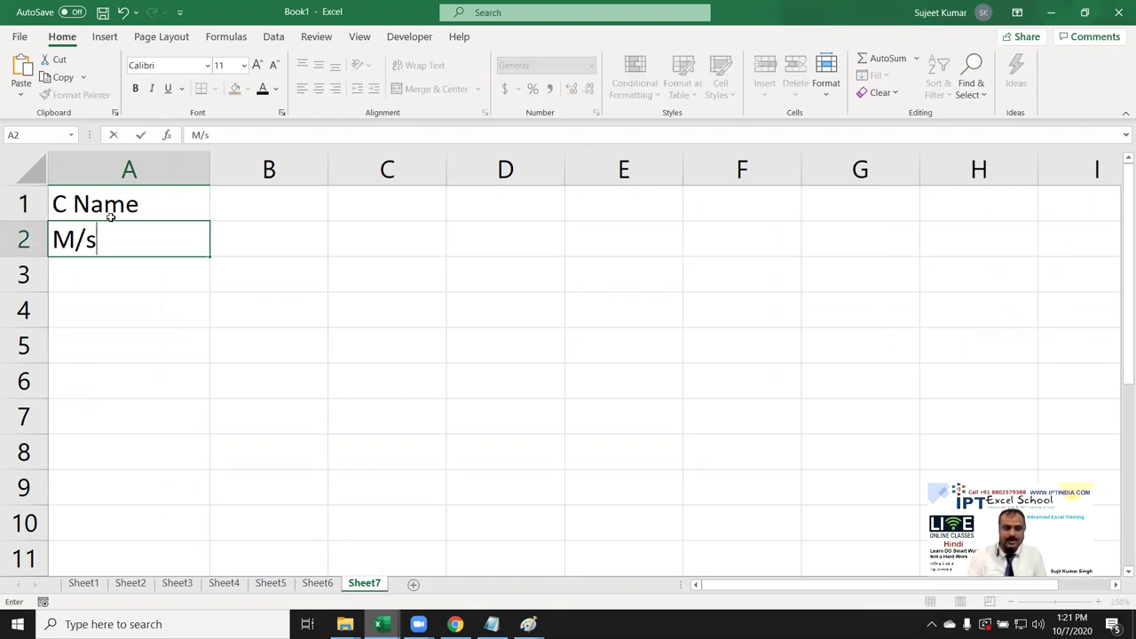
pyautogui.press('BackSpace')
pyautogui.write('S IPT')
pyautogui.click(110, 216)
pyautogui.press('Down')
pyautogui.press('Delete')
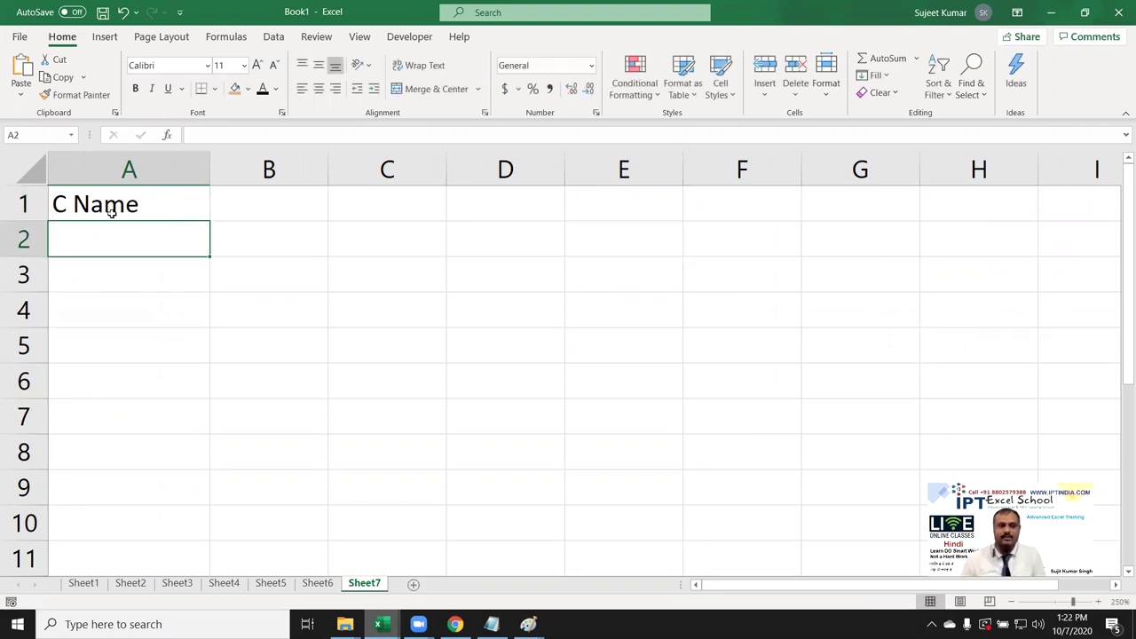
pyautogui.click(112, 205)
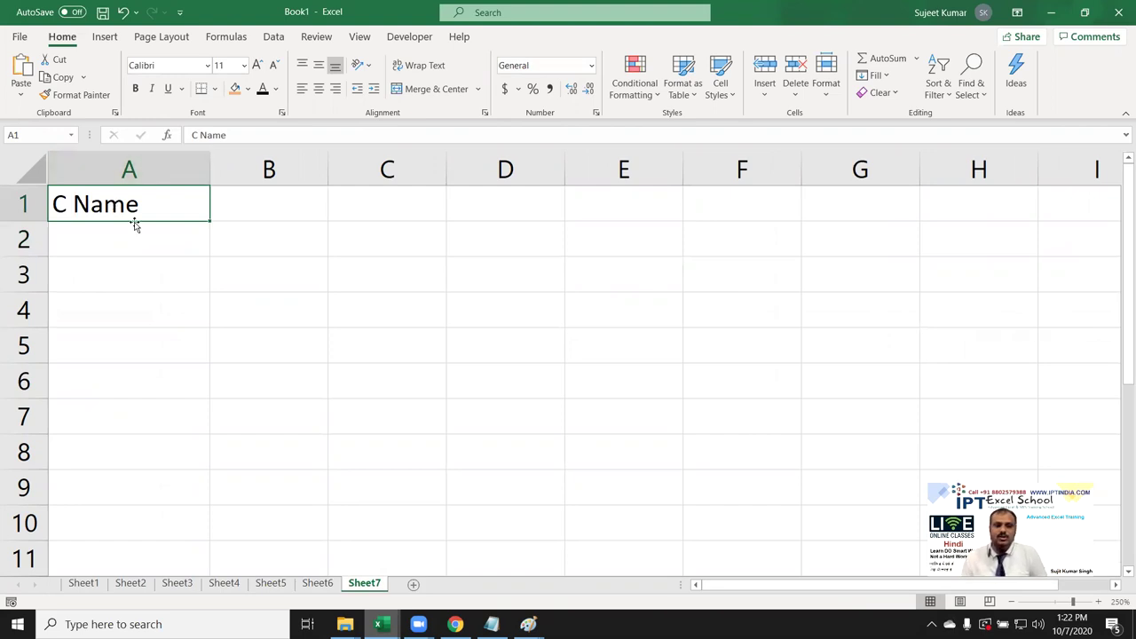
pyautogui.click(133, 240)
pyautogui.keyDown('shift'); pyautogui.click(109, 452); pyautogui.keyUp('shift')
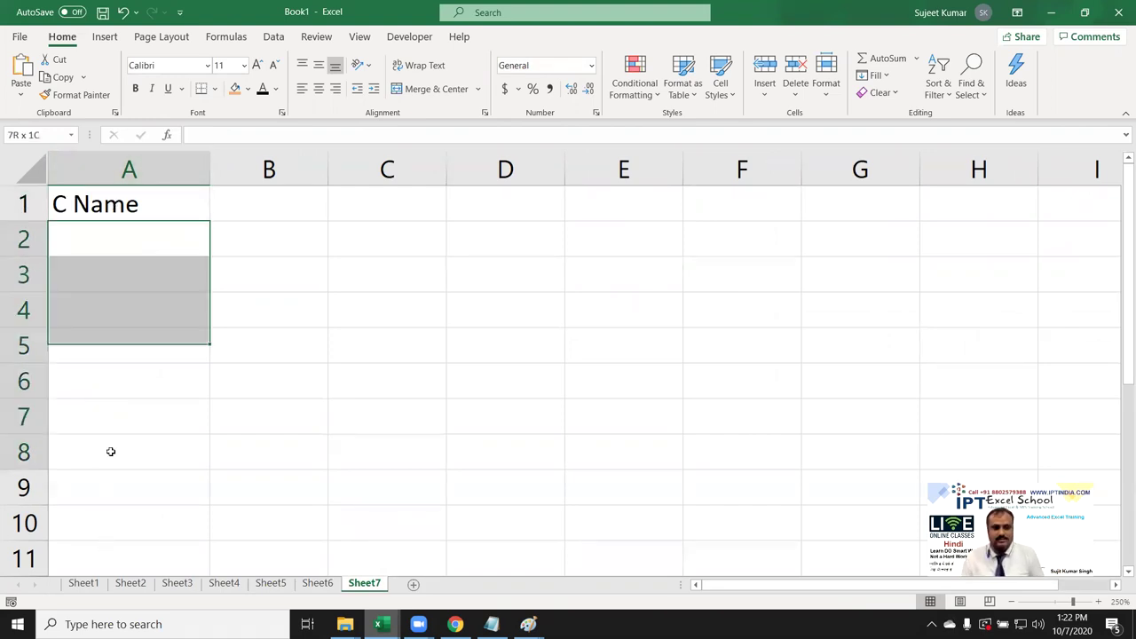
# Give A2:A8 the custom format "M/S" @ in Format Cells
pyautogui.click(595, 113)
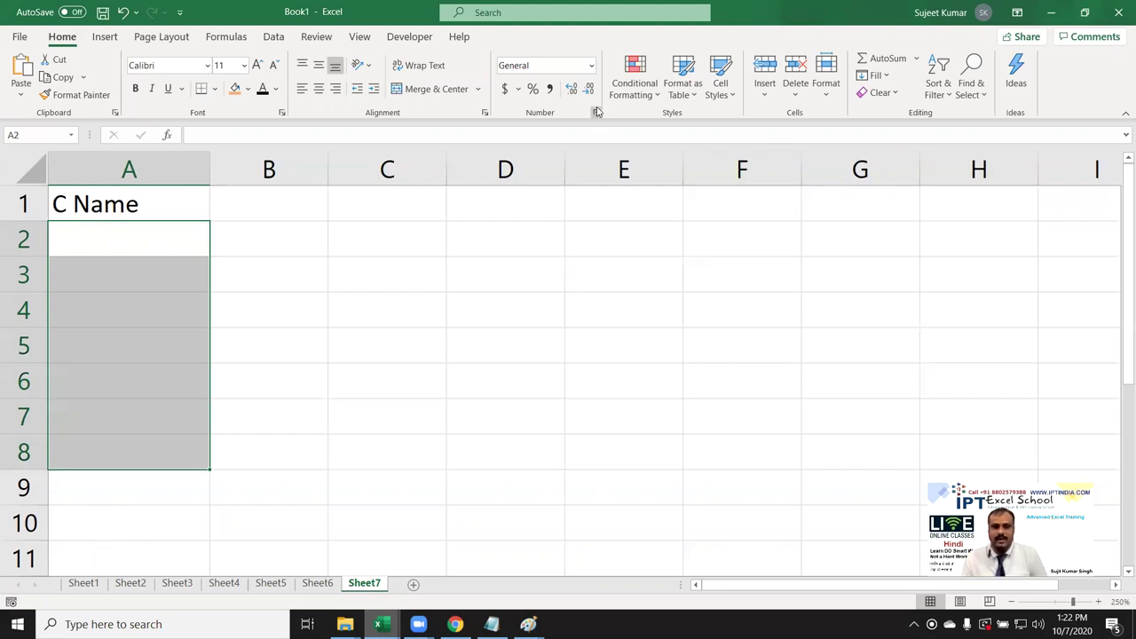
pyautogui.click(589, 342)
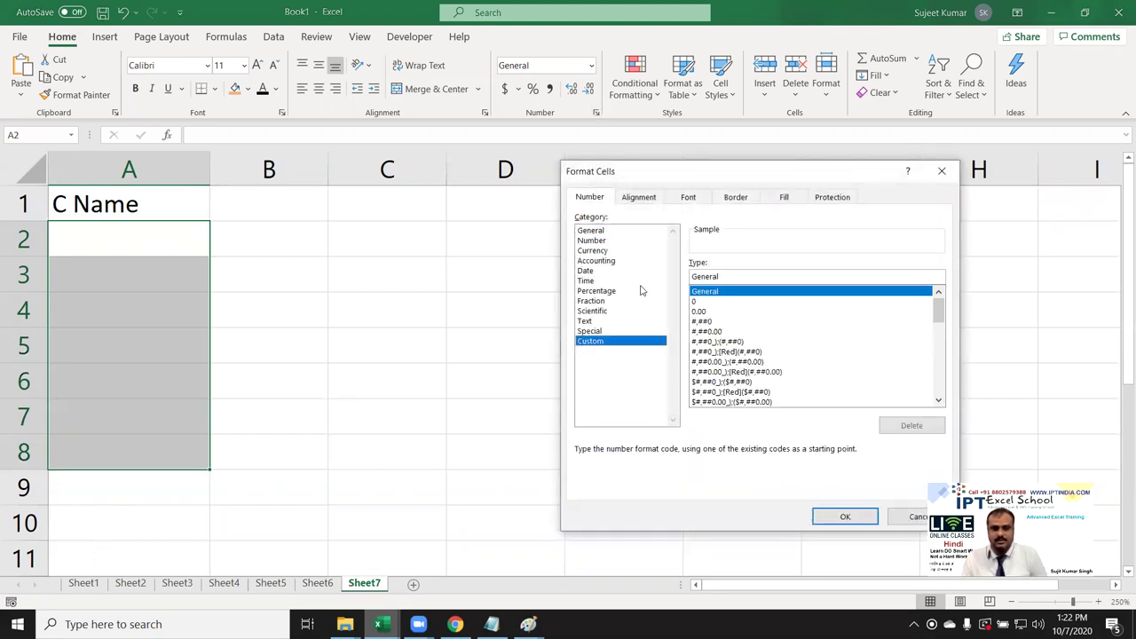
pyautogui.click(741, 280)
pyautogui.hotkey('shift', 'Home')
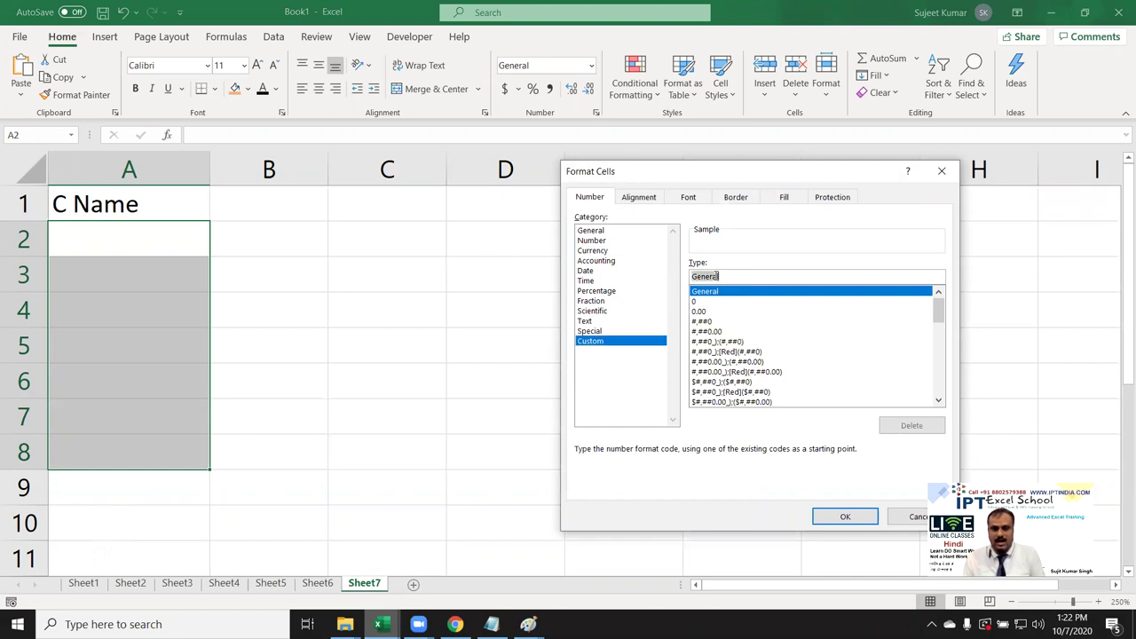
pyautogui.write('"M/S" @')
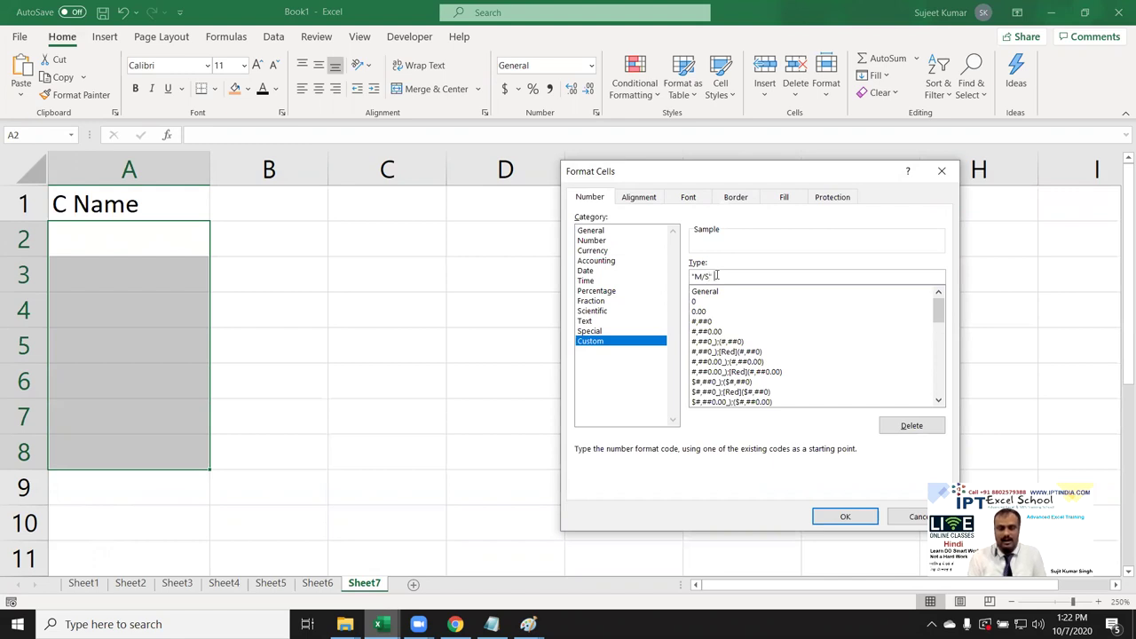
pyautogui.click(846, 516)
# Enter IPT in A2 so it displays M/S IPT, and start typing Adress in B1
pyautogui.click(184, 234)
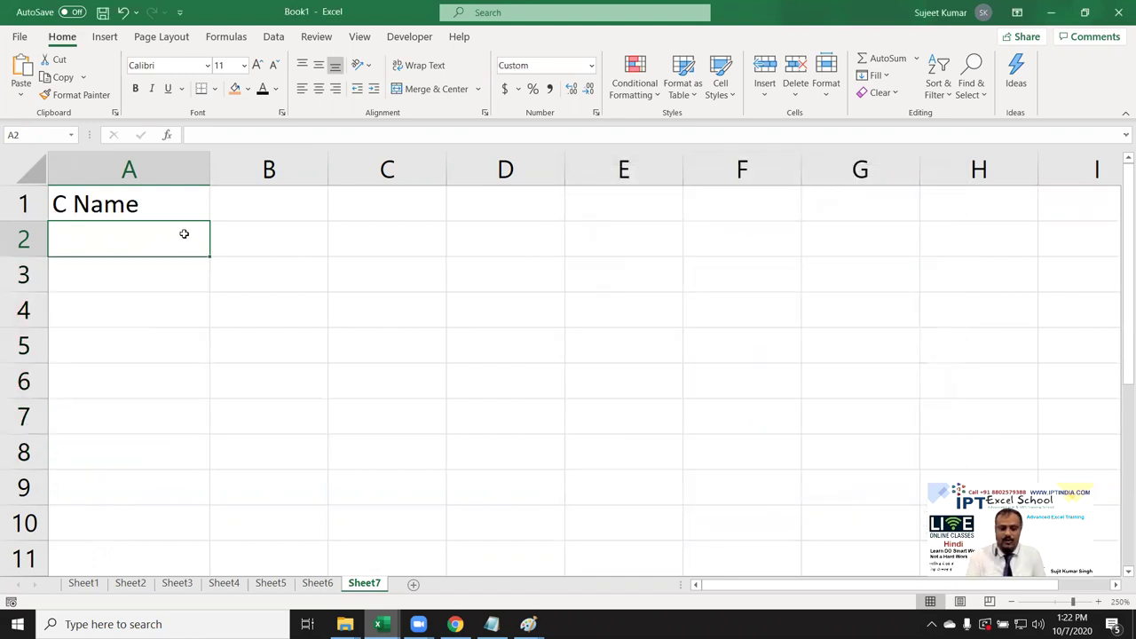
pyautogui.write('IPT')
pyautogui.press('Return')
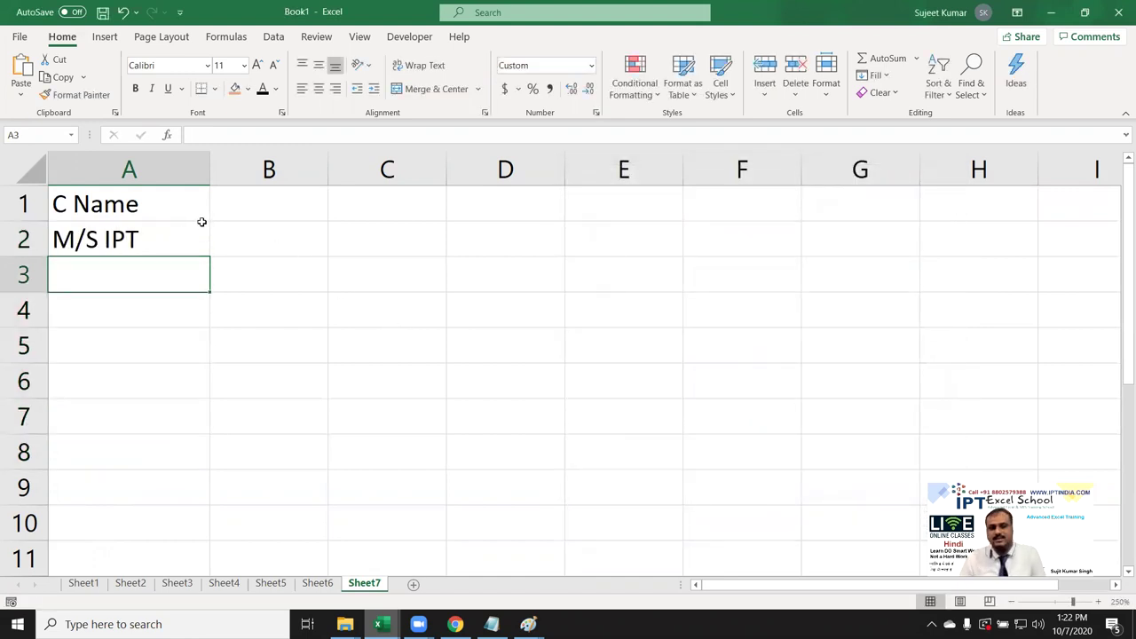
pyautogui.click(254, 197)
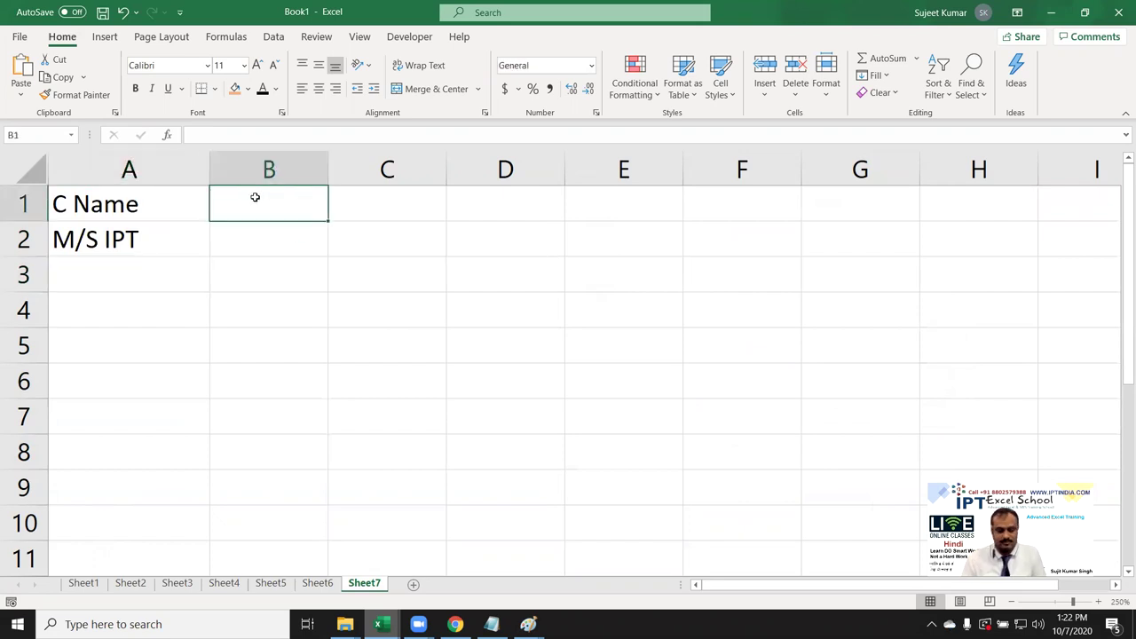
pyautogui.write('Adress')
# Commit the Adress heading and give B2:B7 the custom format @ "New Delhi 110062"
pyautogui.press('Return')
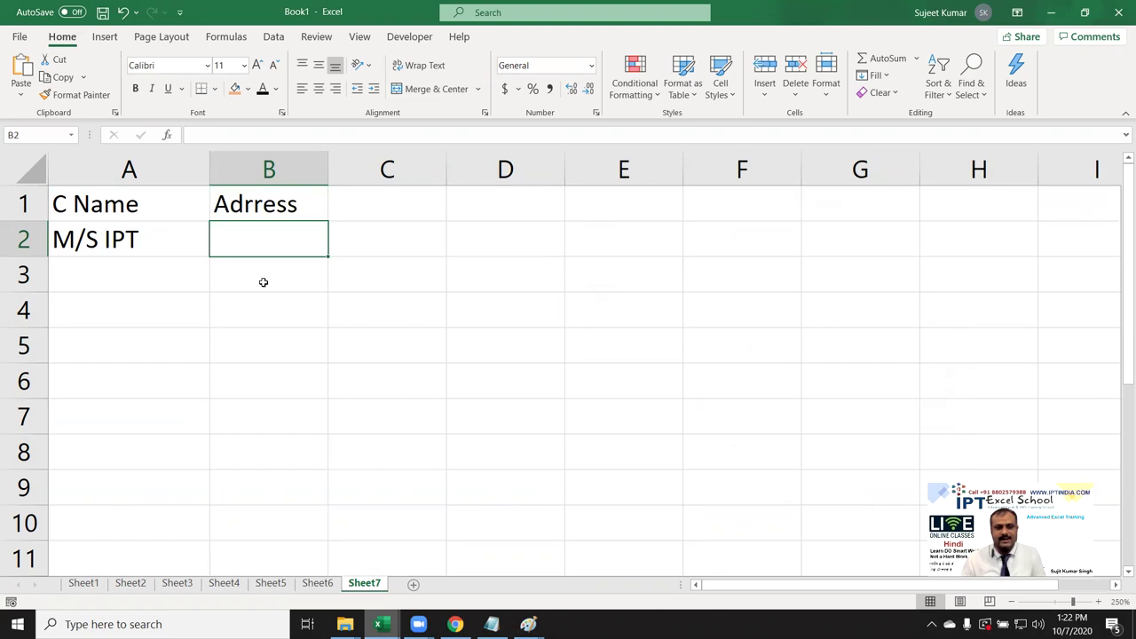
pyautogui.keyDown('shift'); pyautogui.click(275, 406); pyautogui.keyUp('shift')
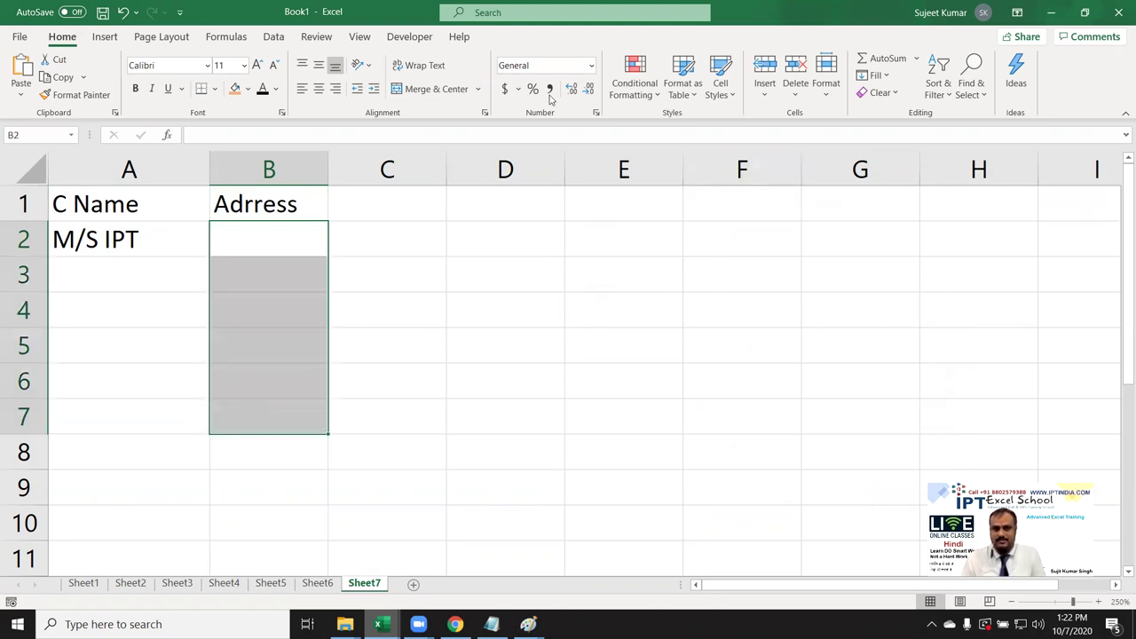
pyautogui.click(595, 112)
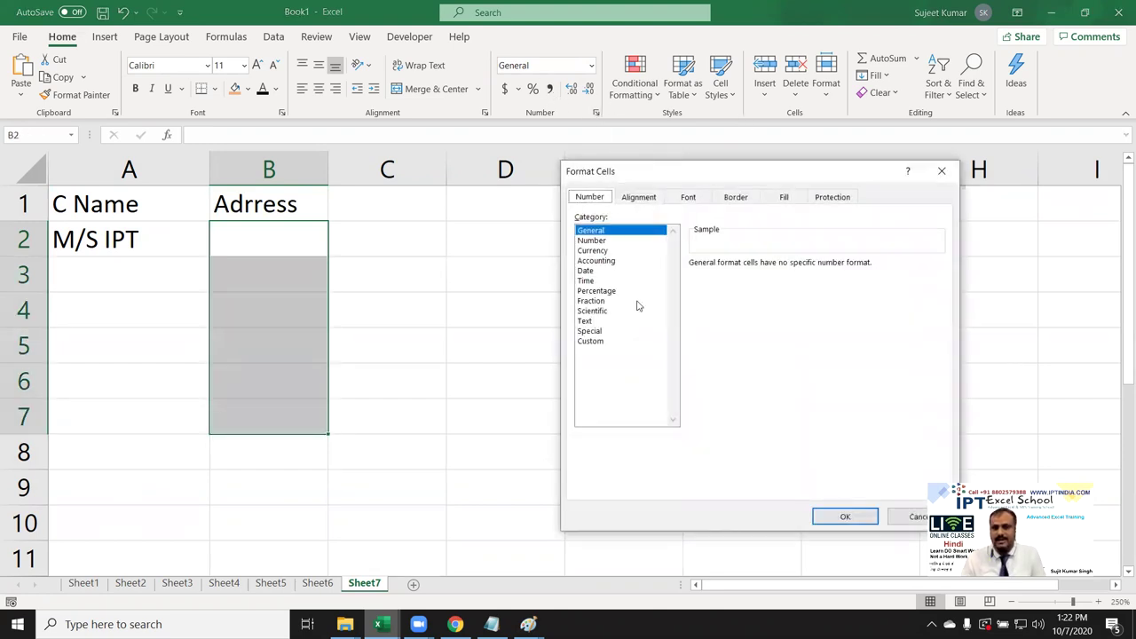
pyautogui.click(593, 341)
pyautogui.moveTo(733, 278); pyautogui.dragTo(649, 270)
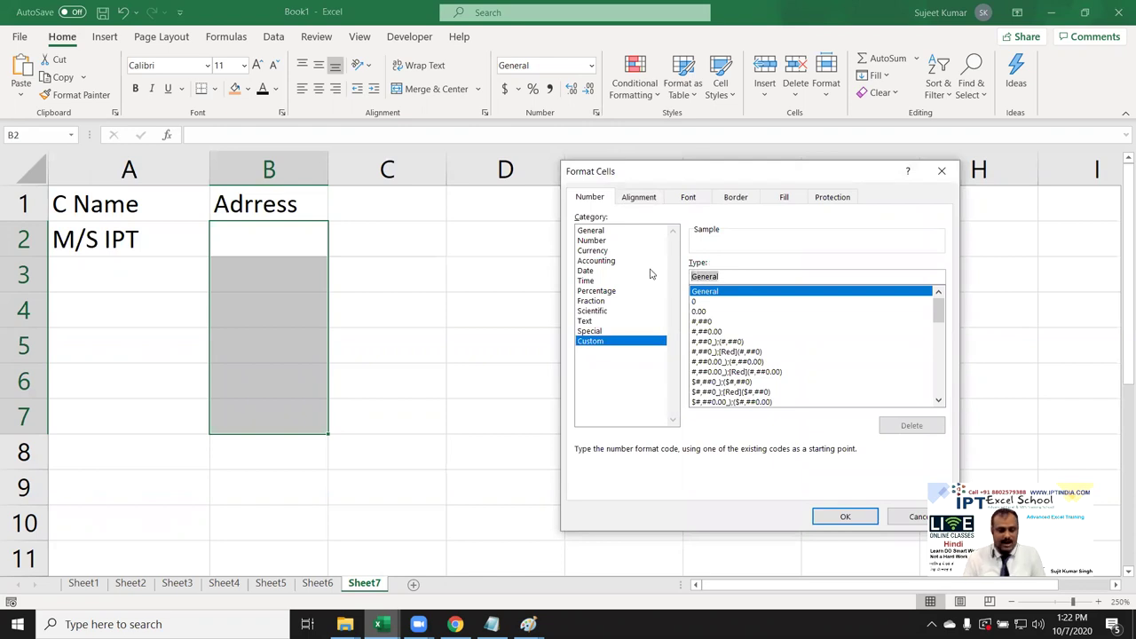
pyautogui.write('@')
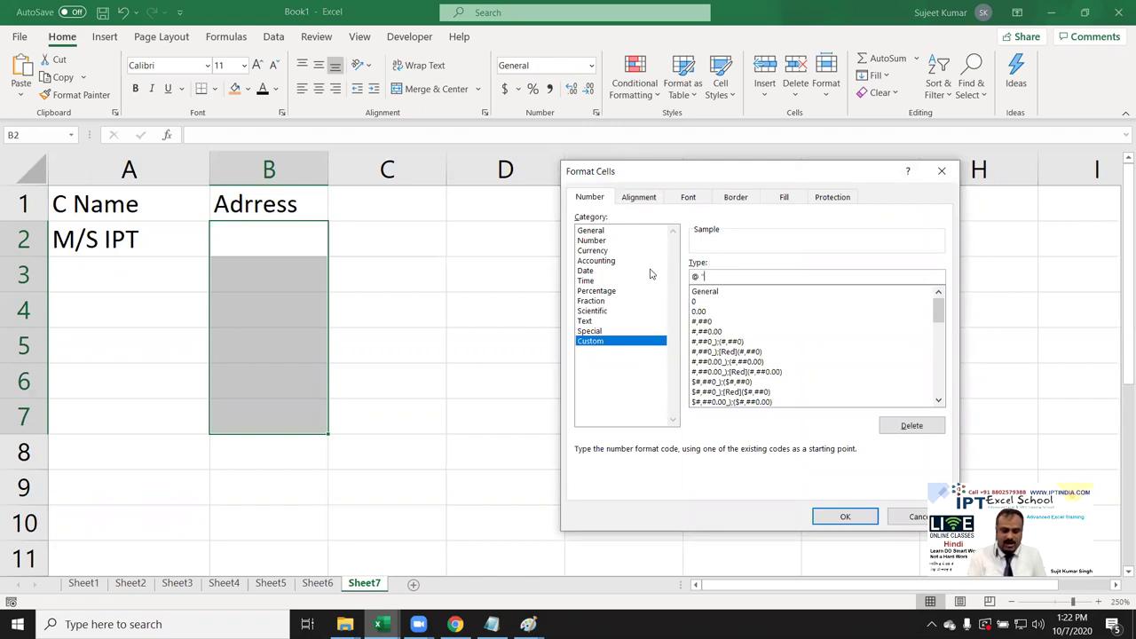
pyautogui.write('i ')
pyautogui.write('62')
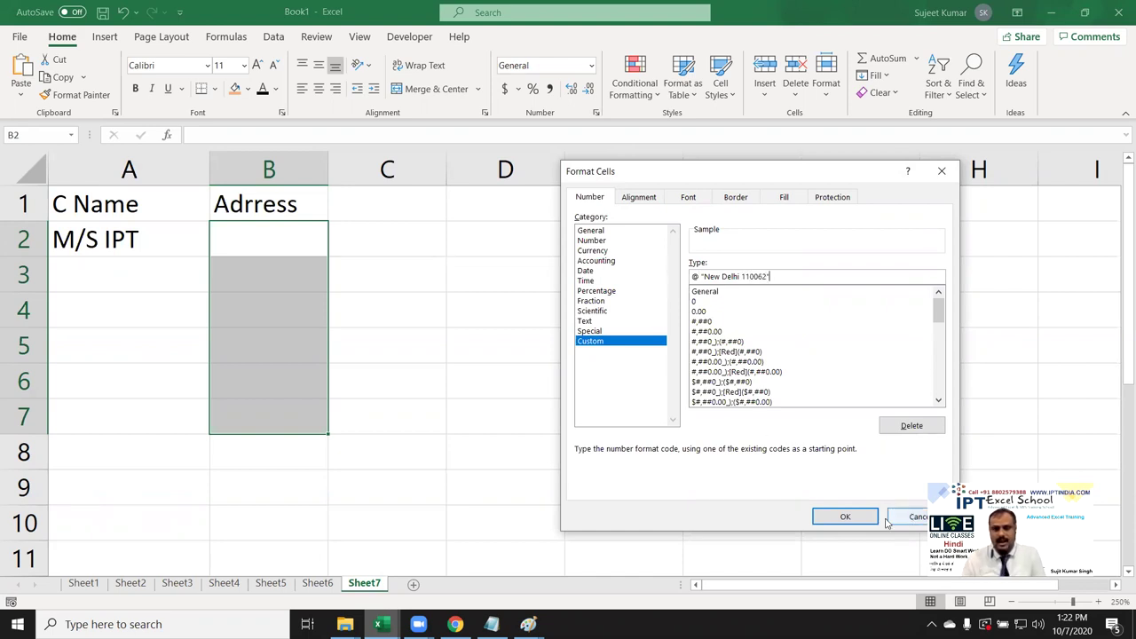
pyautogui.click(845, 516)
# Enter F101 in B2 so it shows F101 New Delhi 110062
pyautogui.click(295, 234)
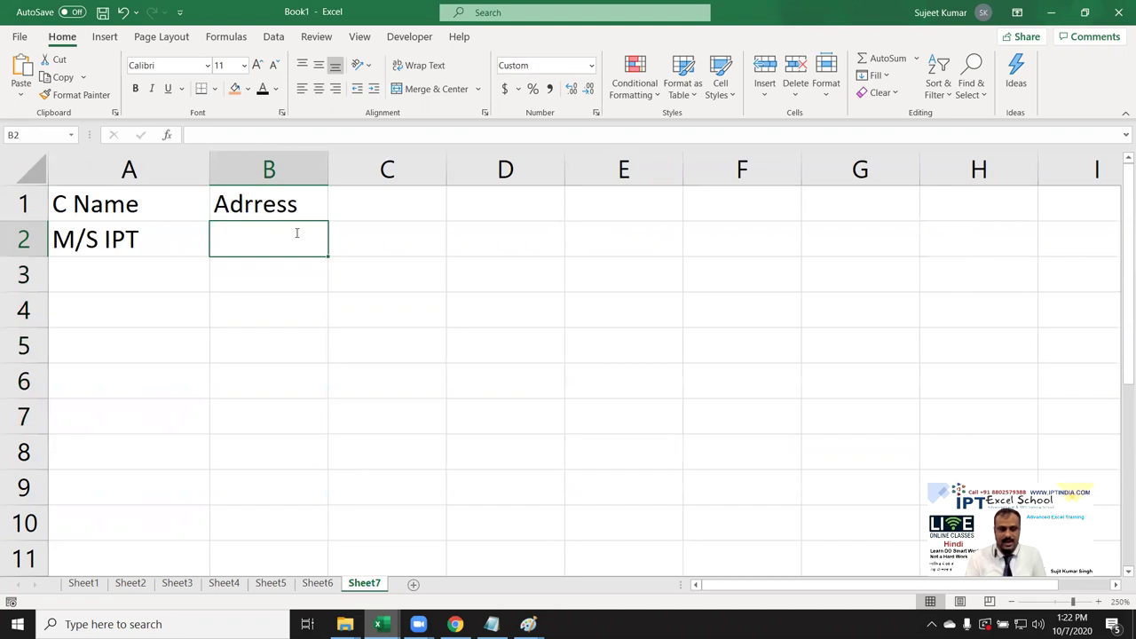
pyautogui.write('F101')
pyautogui.press('Return')
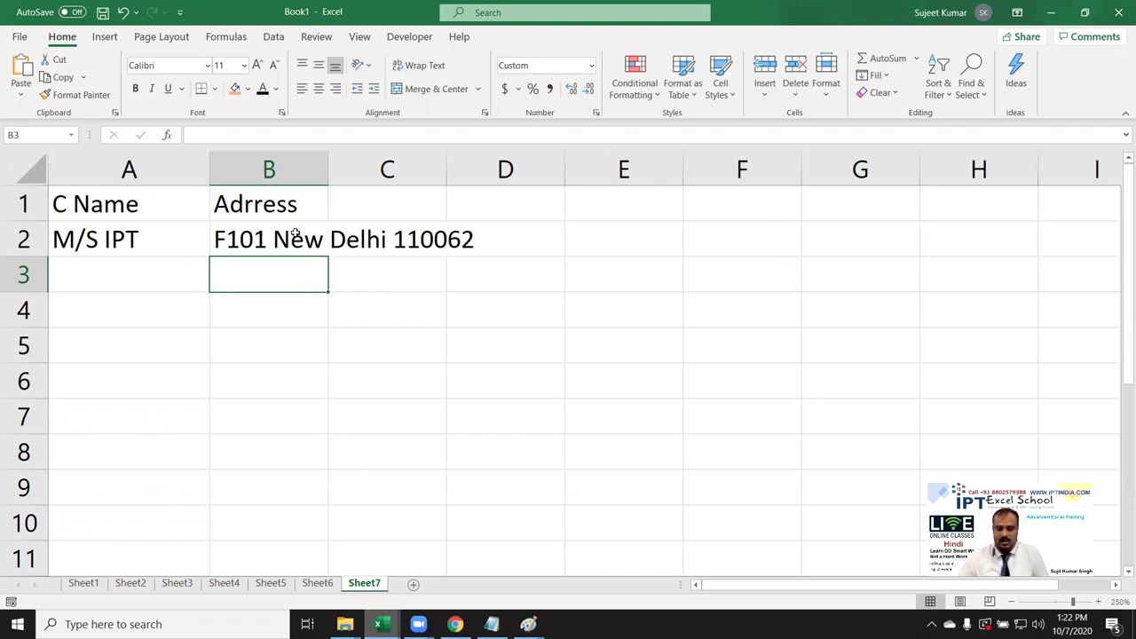
pyautogui.press('Up')
pyautogui.press('Left')
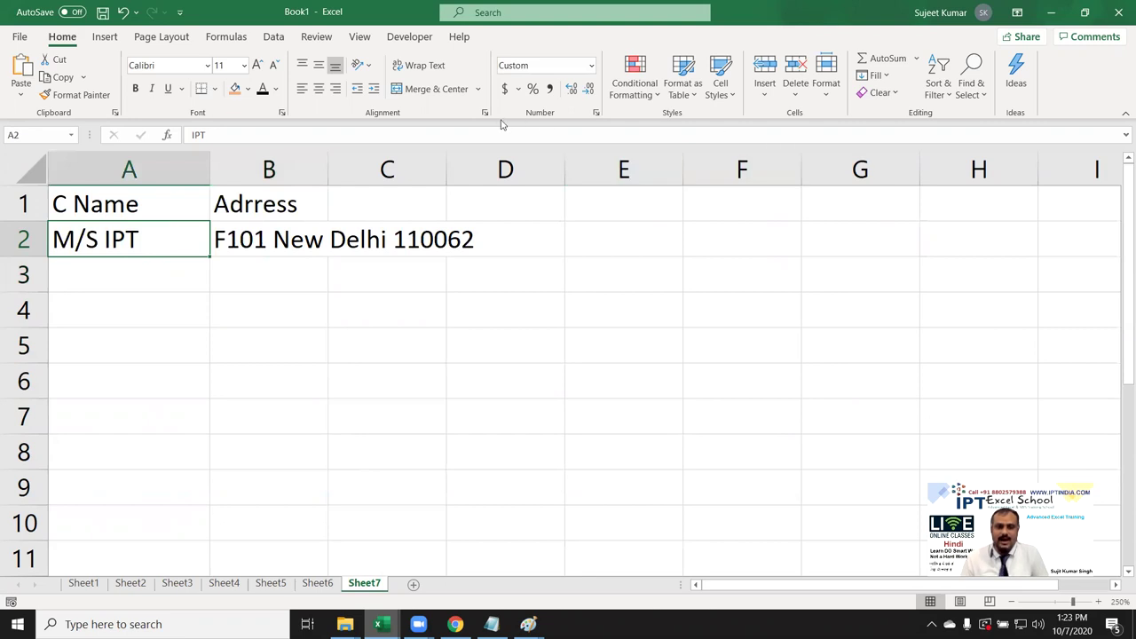
pyautogui.click(595, 113)
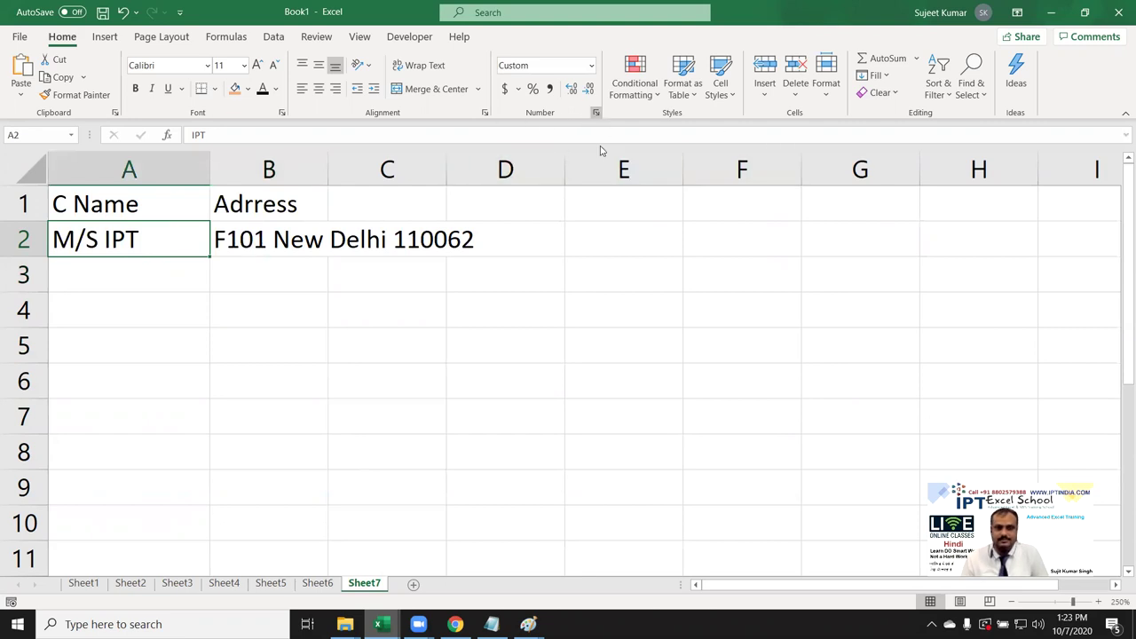
pyautogui.moveTo(712, 274); pyautogui.dragTo(662, 269)
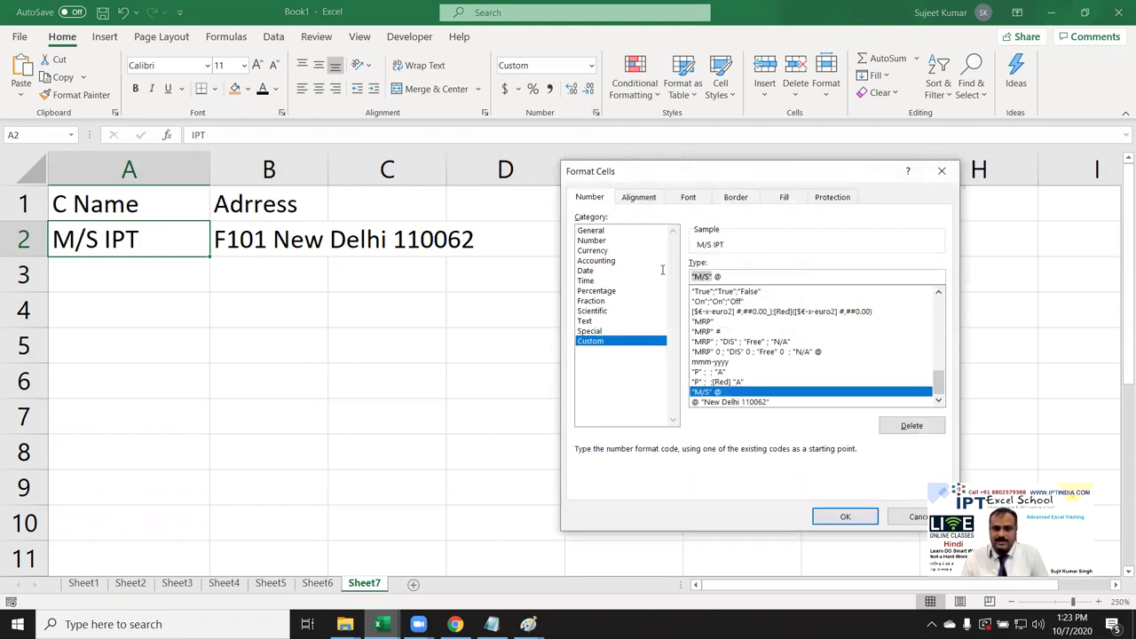
pyautogui.click(728, 277)
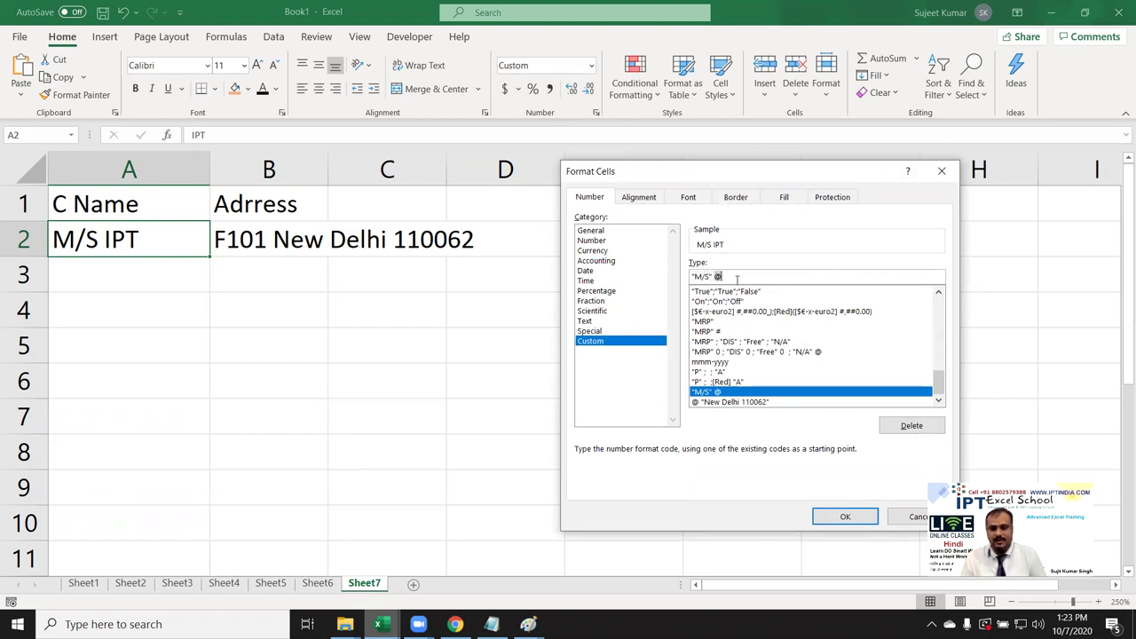
pyautogui.press('Return')
pyautogui.click(255, 234)
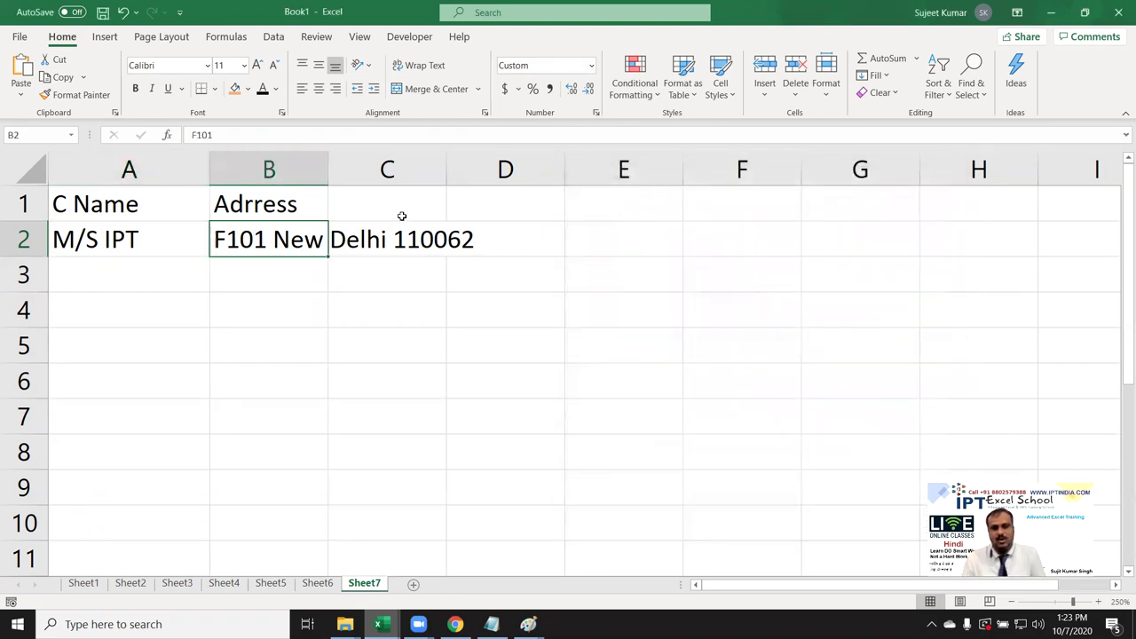
pyautogui.click(596, 114)
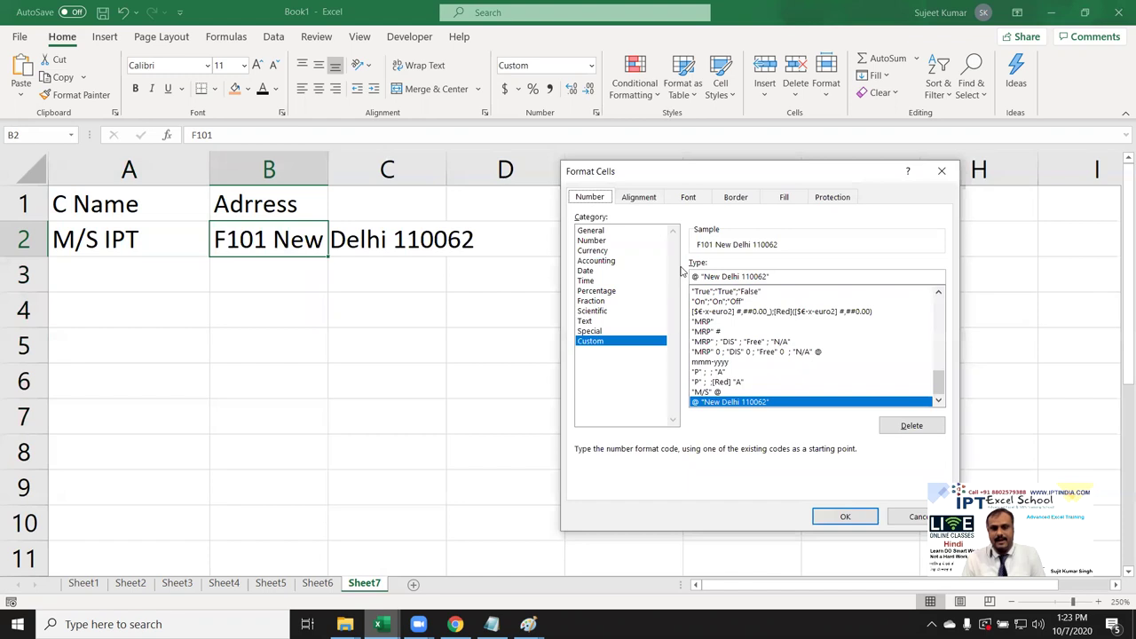
pyautogui.moveTo(701, 276); pyautogui.dragTo(850, 276)
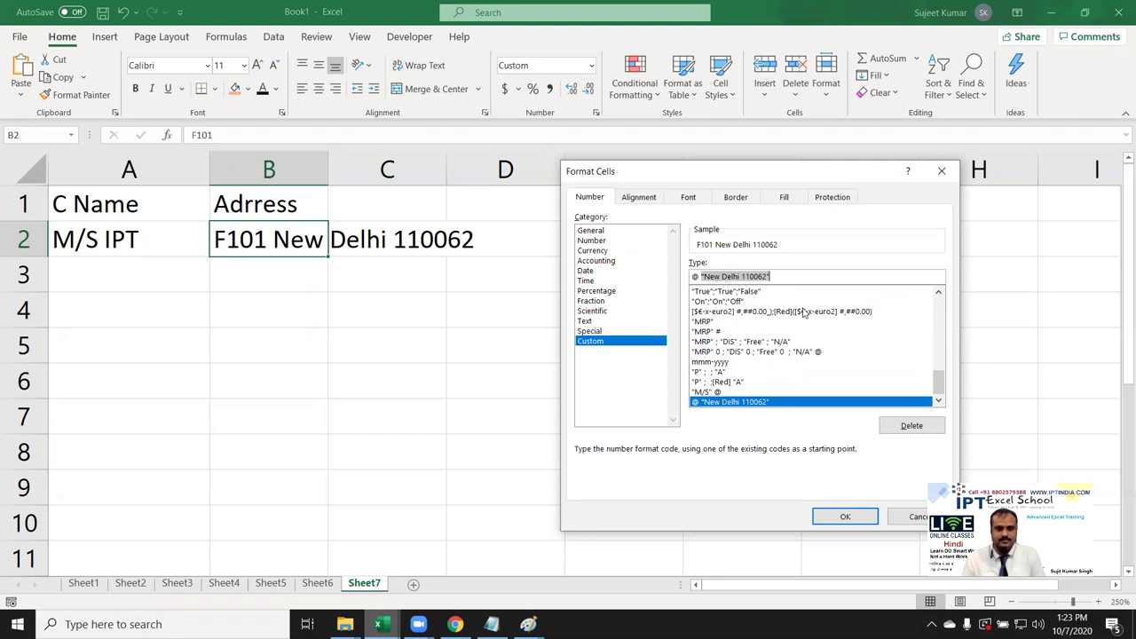
# Close Format Cells unchanged and enter 5000 as text in cell D6
pyautogui.press('Return')
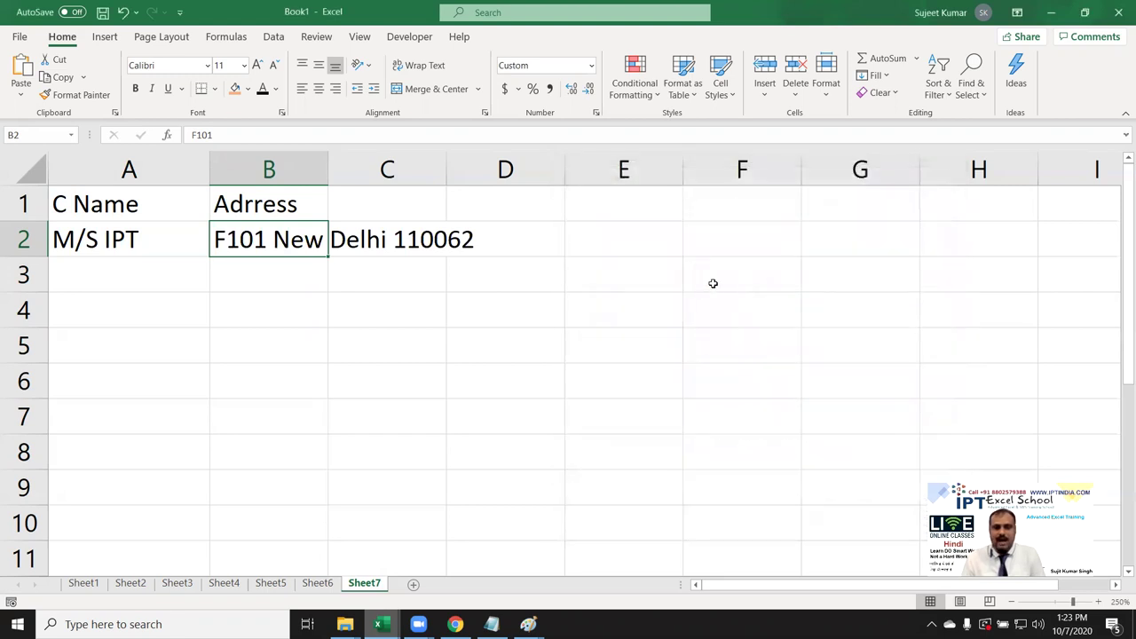
pyautogui.scroll(-2, 707, 284)
pyautogui.scroll(-2, 675, 284)
pyautogui.scroll(3, 550, 293)
pyautogui.click(533, 284)
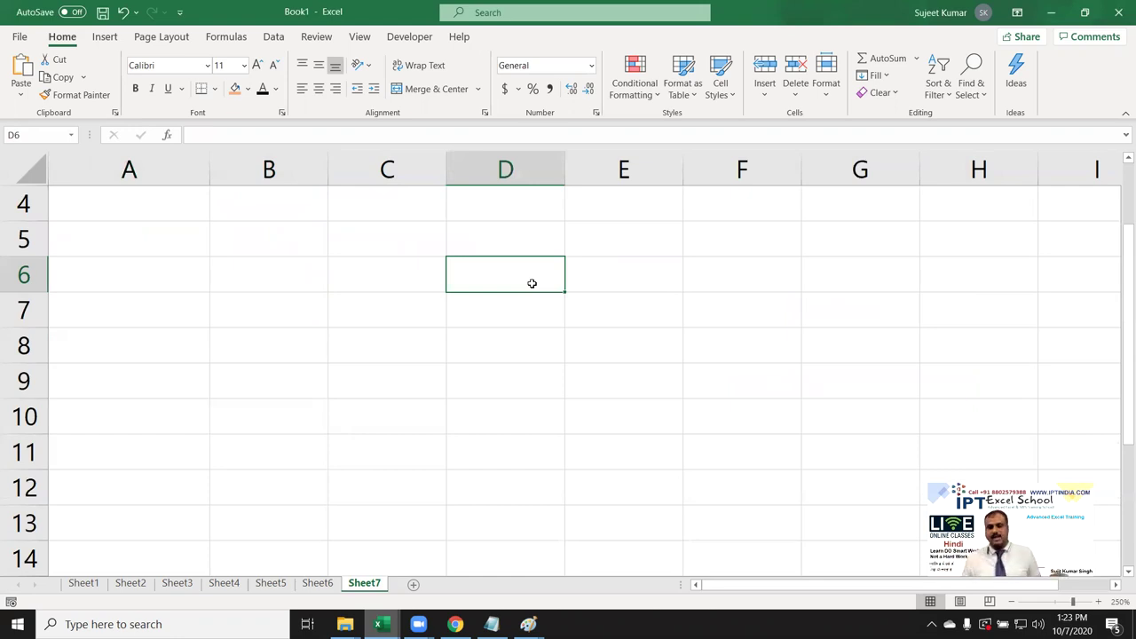
pyautogui.write("'[50")
pyautogui.press('BackSpace')
pyautogui.press('BackSpace')
pyautogui.press('BackSpace')
pyautogui.write('5000')
pyautogui.press('Return')
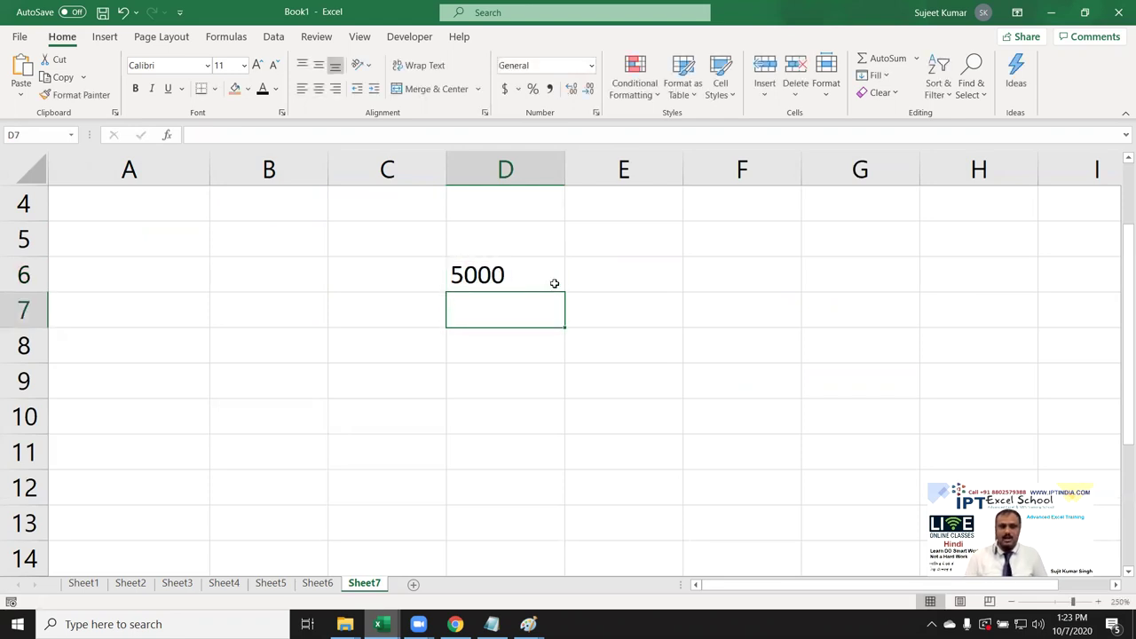
# Replace General with a custom code beginning @"" for D6 and apply it
pyautogui.click(515, 281)
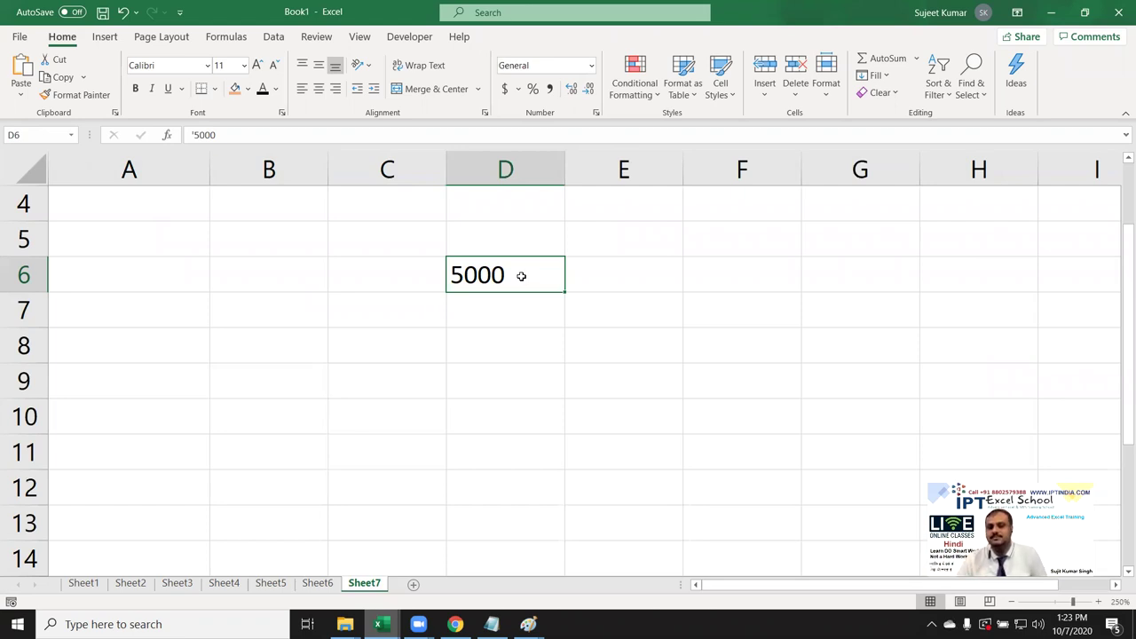
pyautogui.click(596, 113)
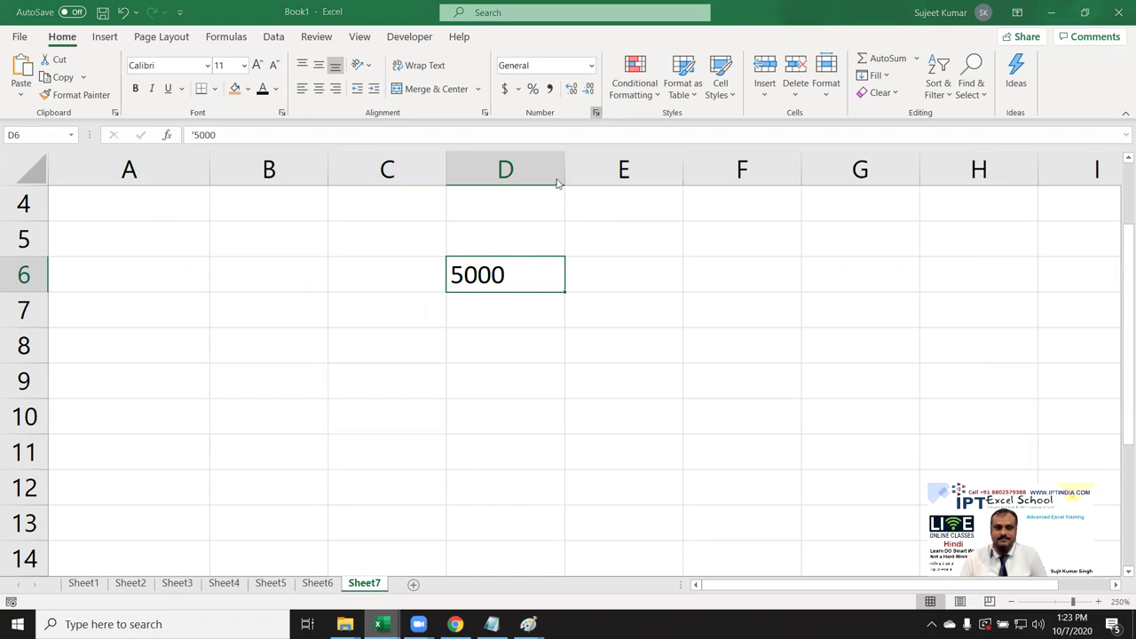
pyautogui.moveTo(653, 182); pyautogui.dragTo(739, 149)
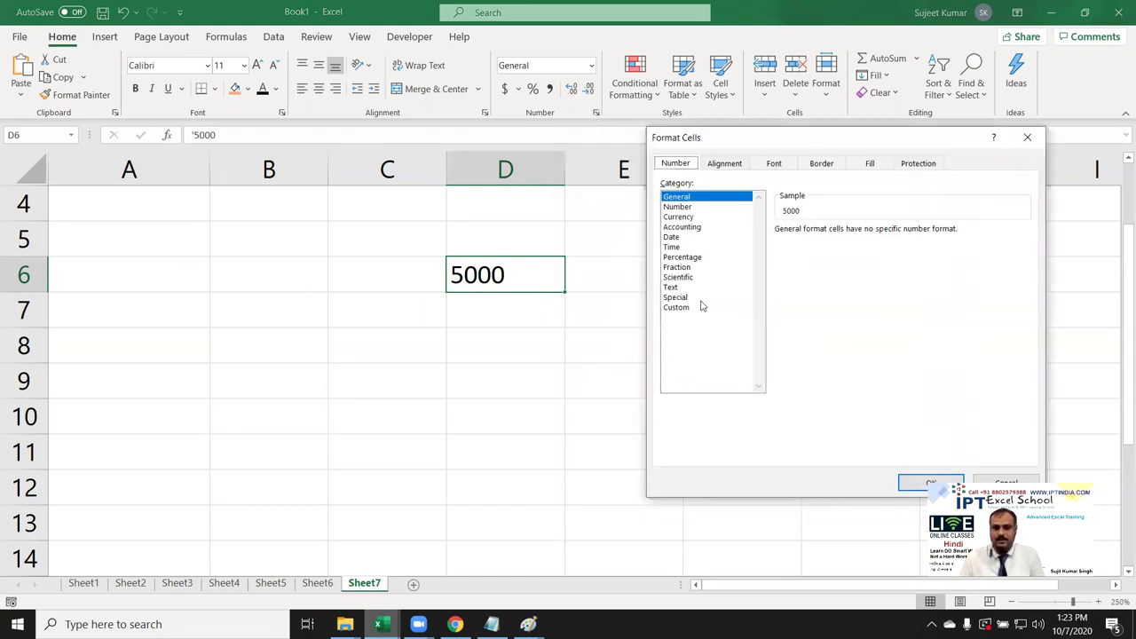
pyautogui.click(694, 308)
pyautogui.doubleClick(793, 241)
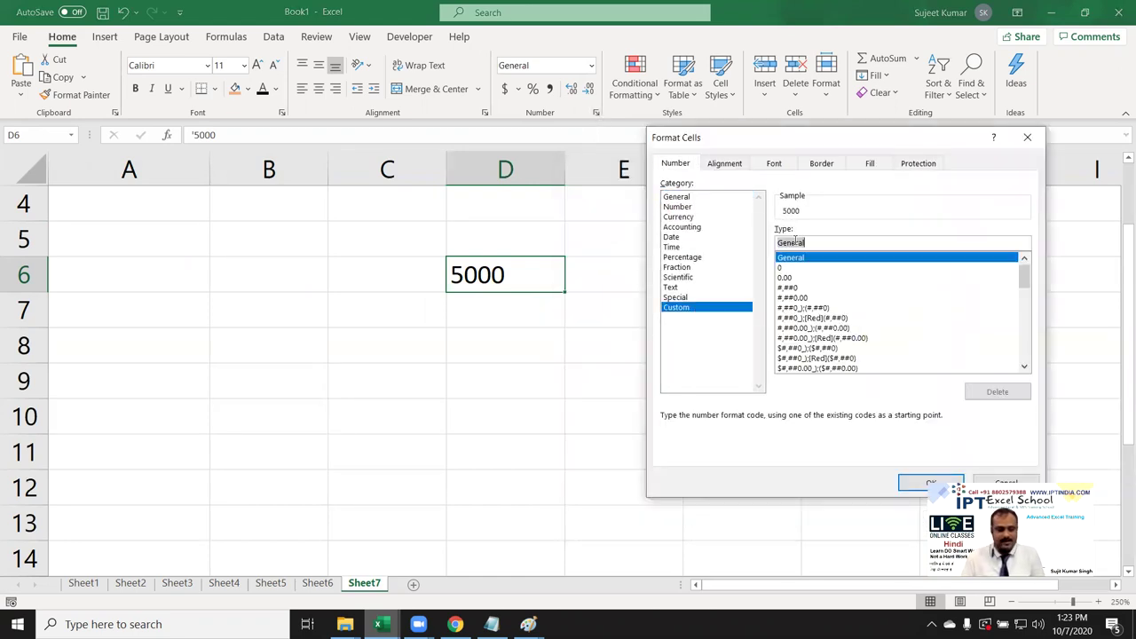
pyautogui.write('@')
pyautogui.write('""')
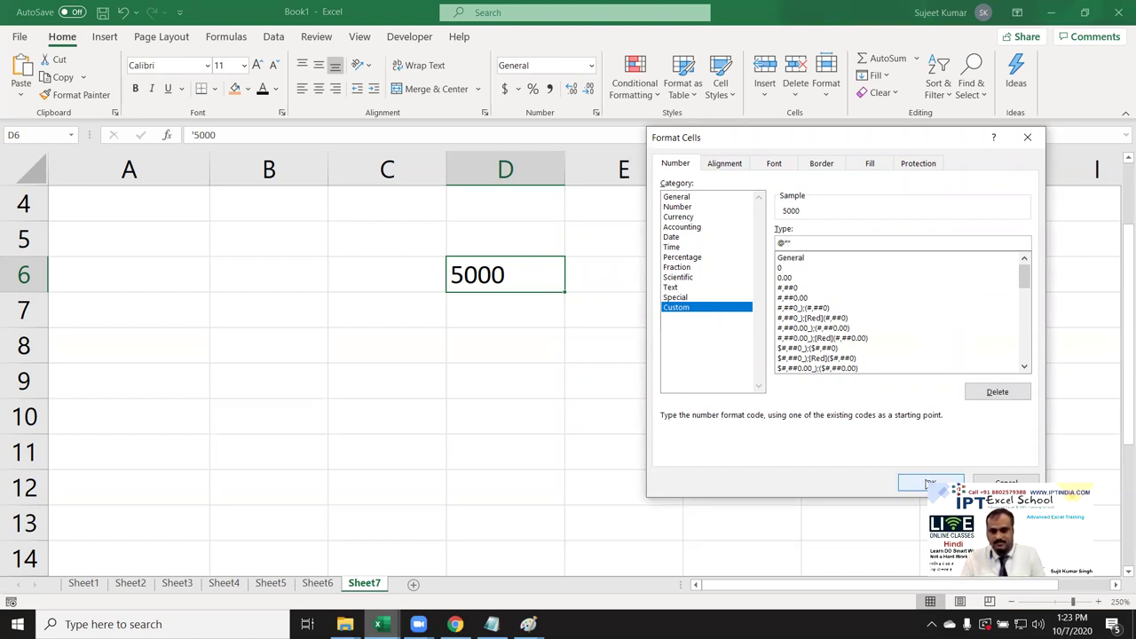
pyautogui.click(929, 484)
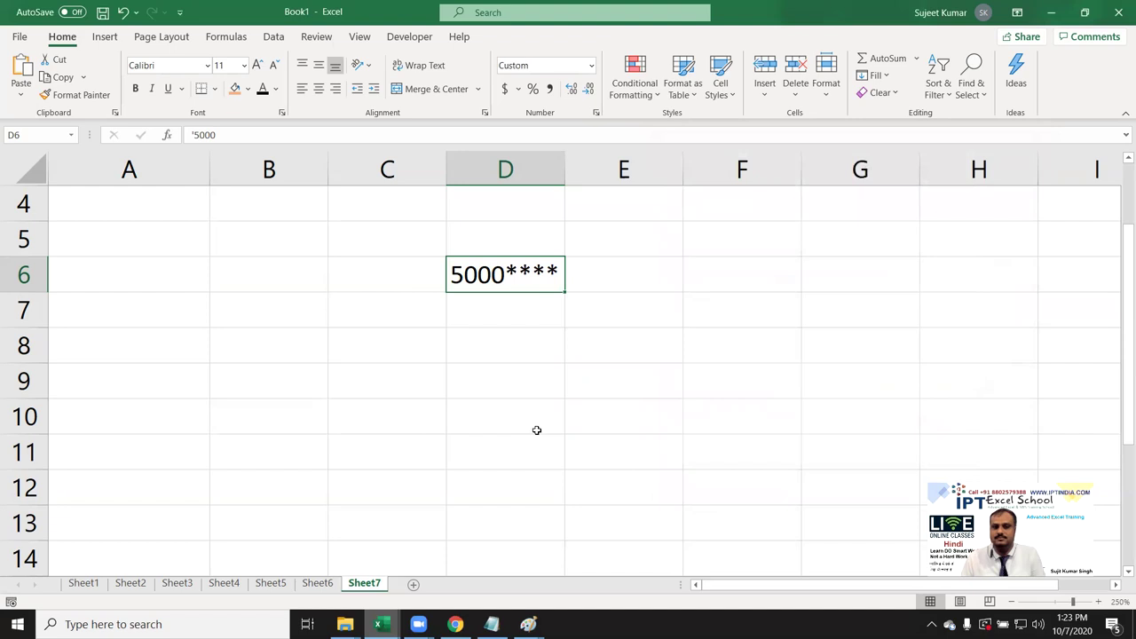
# Widen column D and change D6 to 646645, padded with asterisks
pyautogui.click(499, 315)
pyautogui.click(511, 277)
pyautogui.moveTo(566, 176)
pyautogui.mouseDown()
pyautogui.moveTo(683, 178)
pyautogui.moveTo(564, 187)
pyautogui.mouseUp()
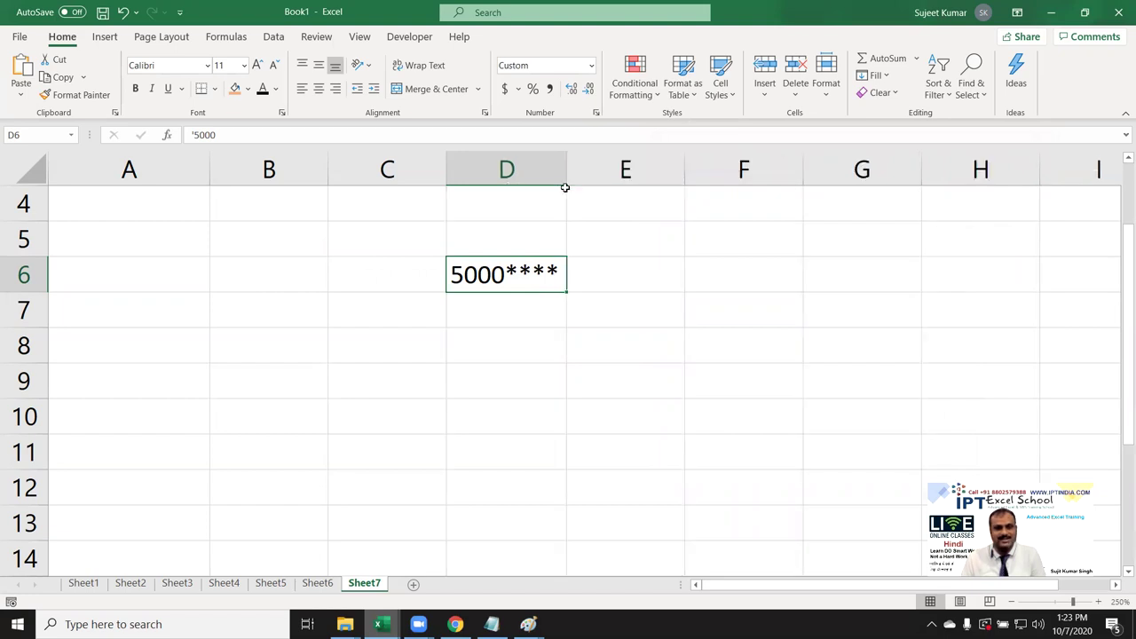
pyautogui.write('646645')
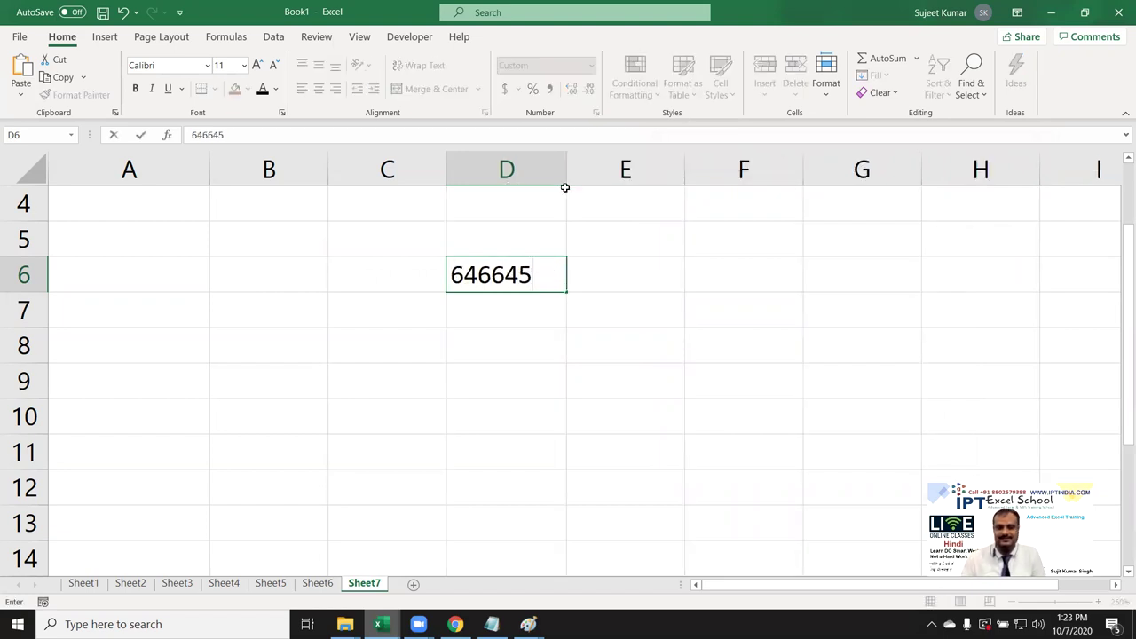
pyautogui.press('Return')
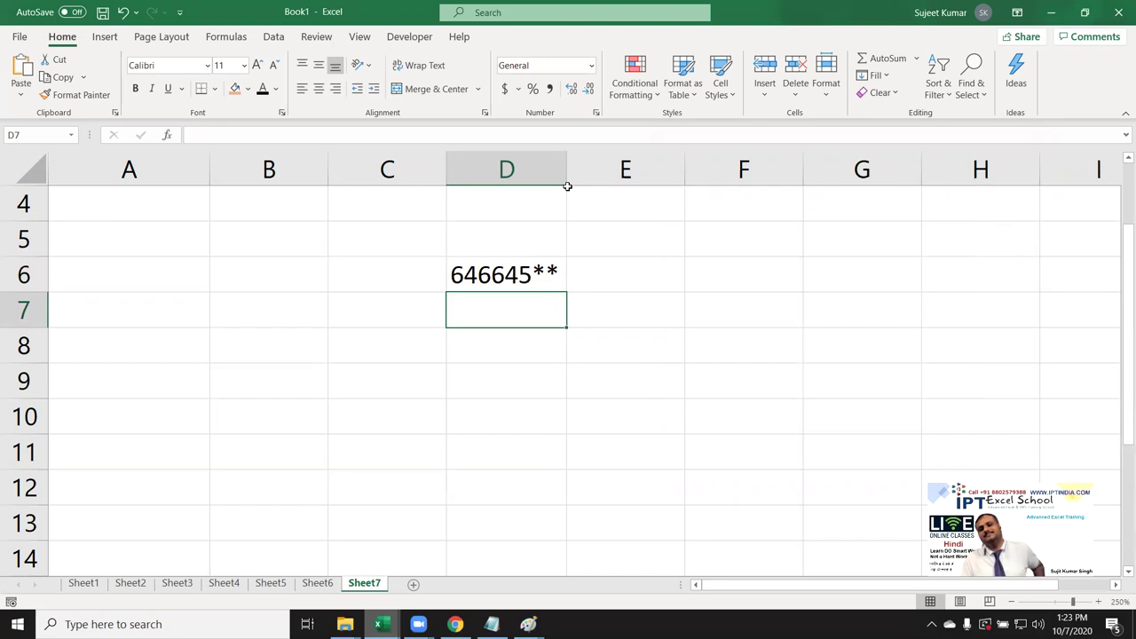
# Enter Pass in A8 so it displays as M/S Pass
pyautogui.click(106, 343)
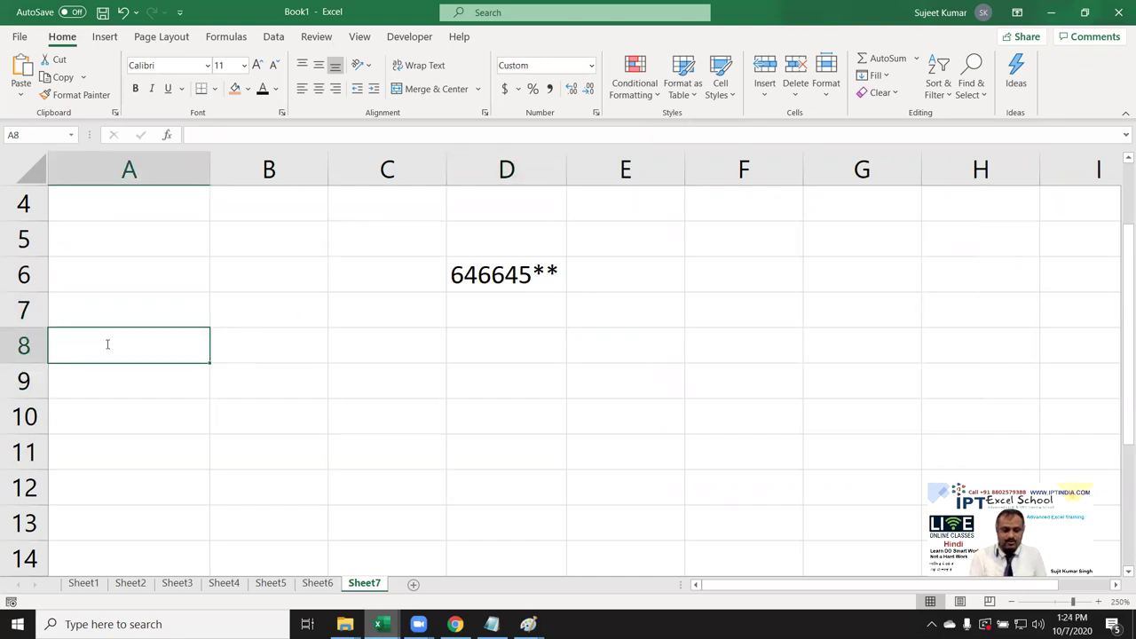
pyautogui.write('Pass')
pyautogui.press('Tab')
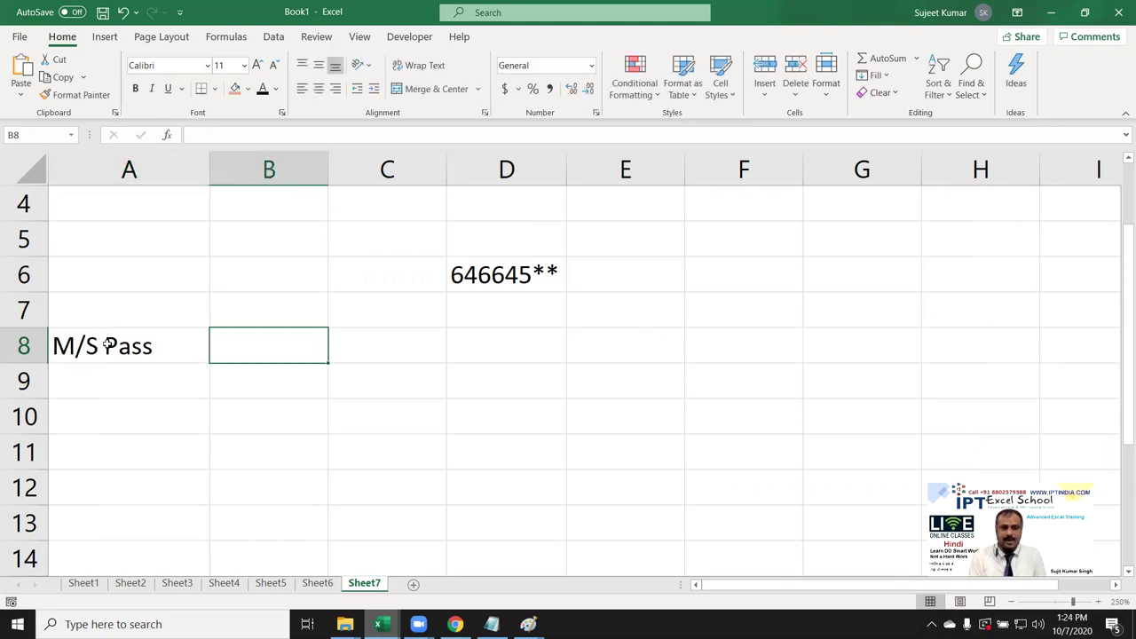
# Label A27 as Pass and widen column B
pyautogui.scroll(-6, 63, 406)
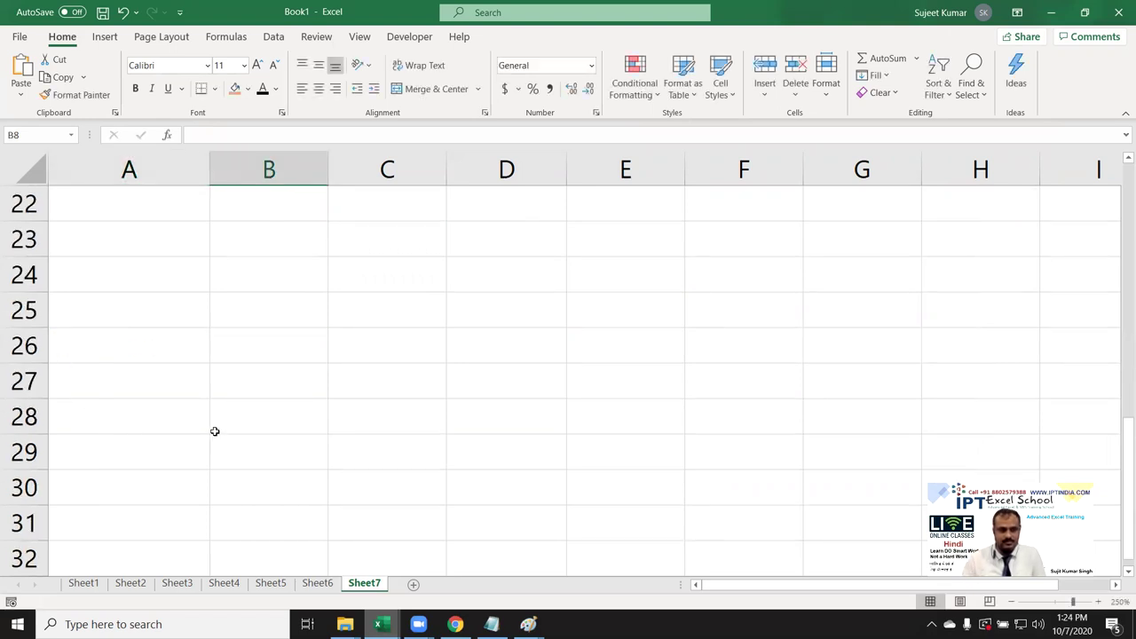
pyautogui.click(137, 366)
pyautogui.write('Pass')
pyautogui.press('Tab')
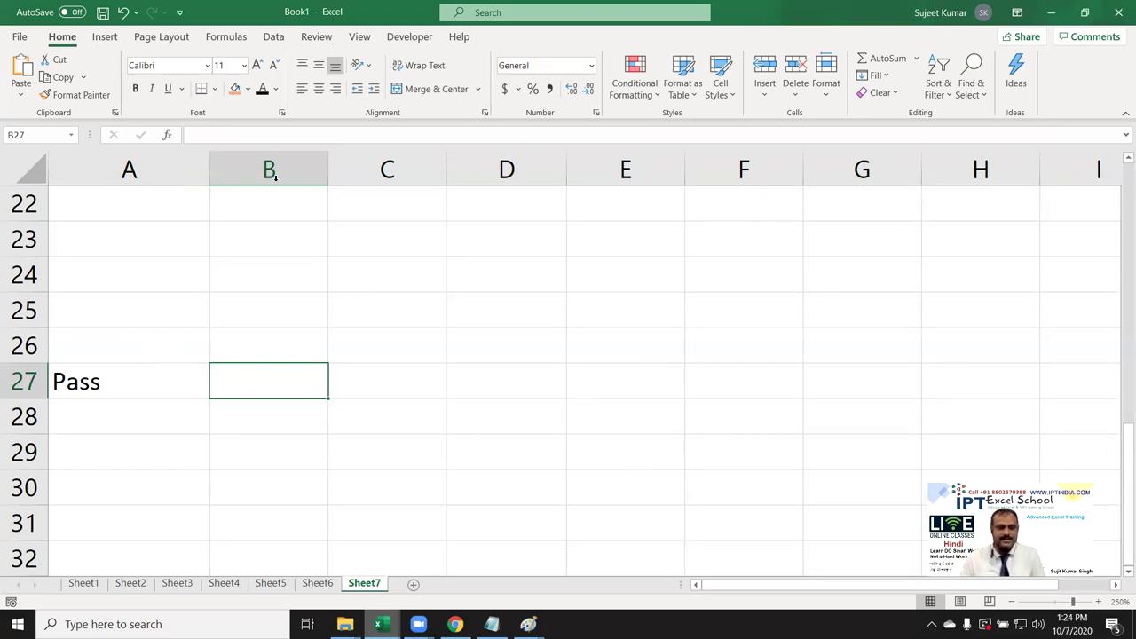
pyautogui.moveTo(328, 170); pyautogui.dragTo(354, 169)
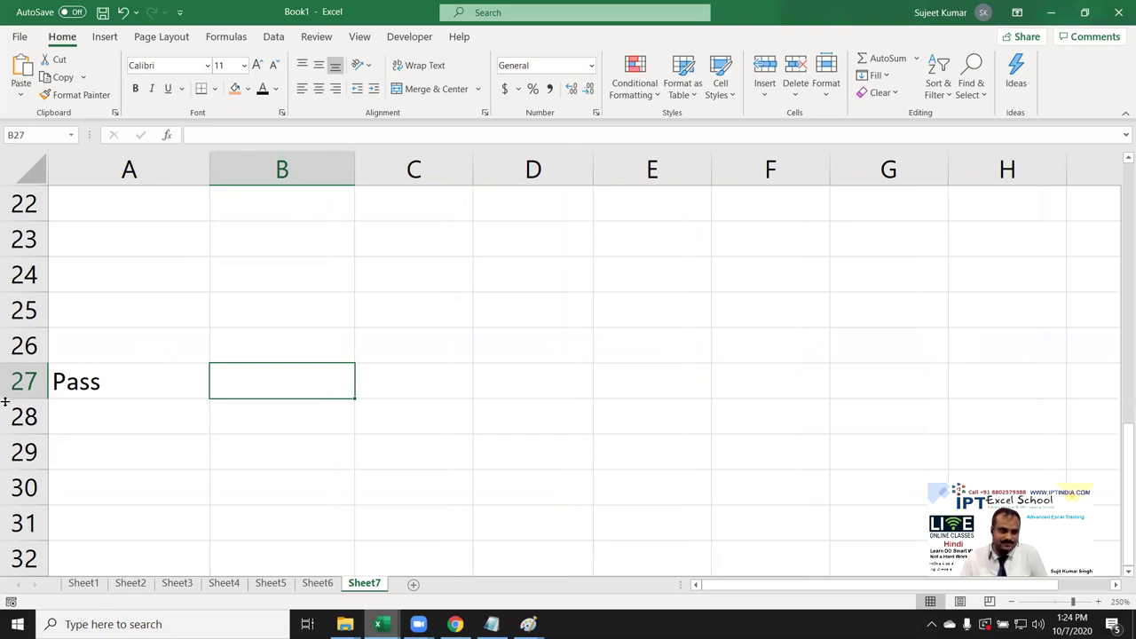
# Apply a custom number format to B27 and enter the sample text andlkasdas
pyautogui.click(596, 112)
pyautogui.click(681, 308)
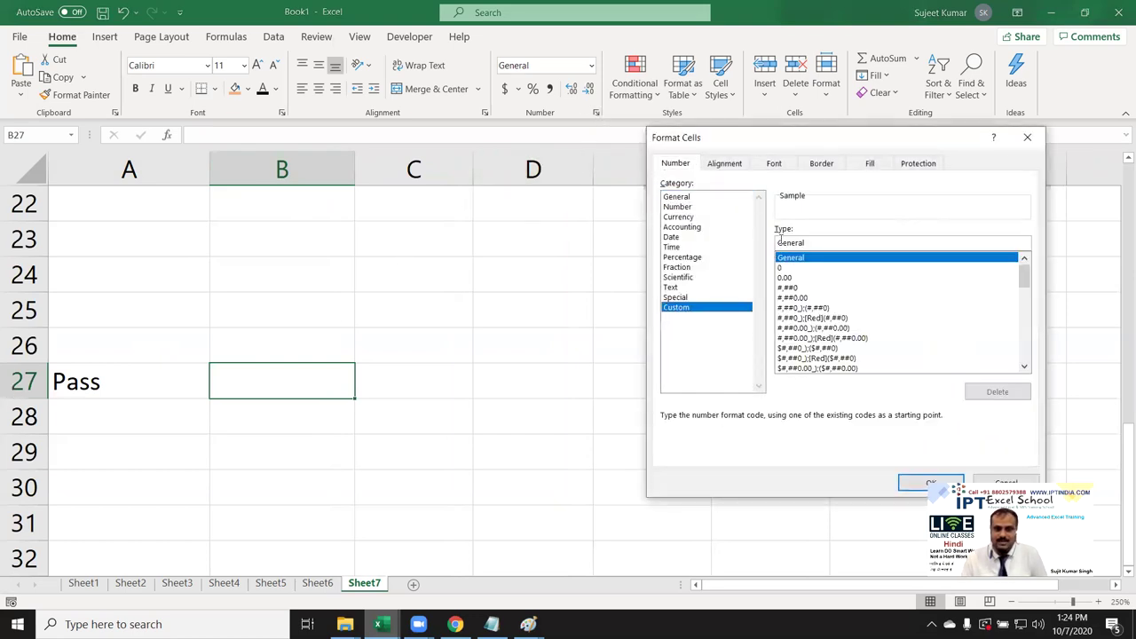
pyautogui.doubleClick(786, 241)
pyautogui.press('BackSpace')
pyautogui.write('""')
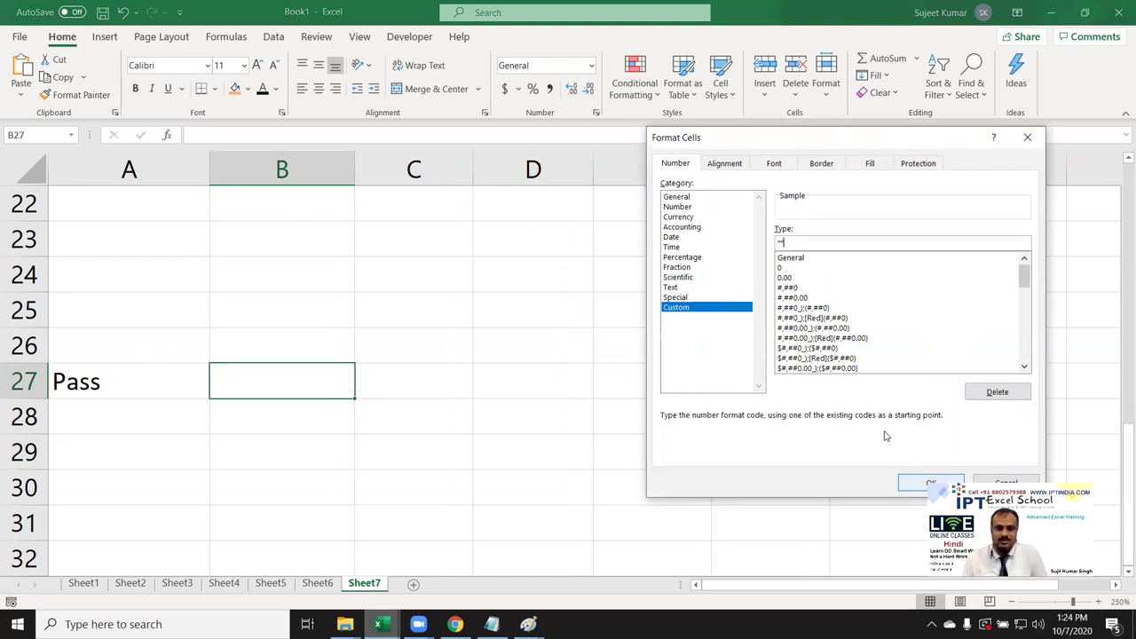
pyautogui.click(928, 482)
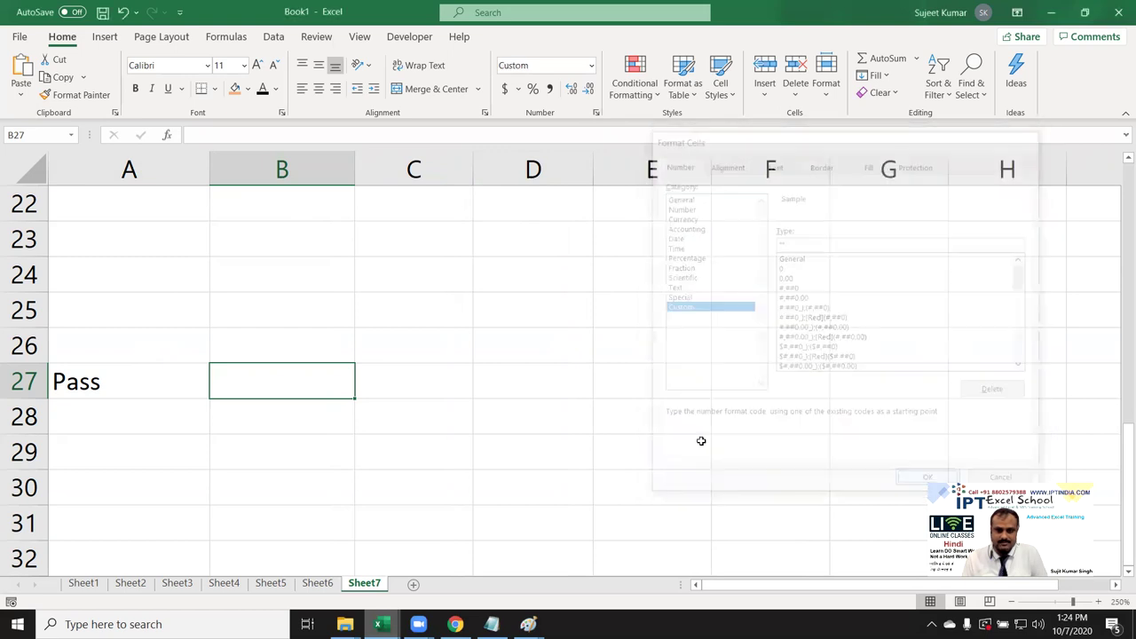
pyautogui.write('andlkasdas')
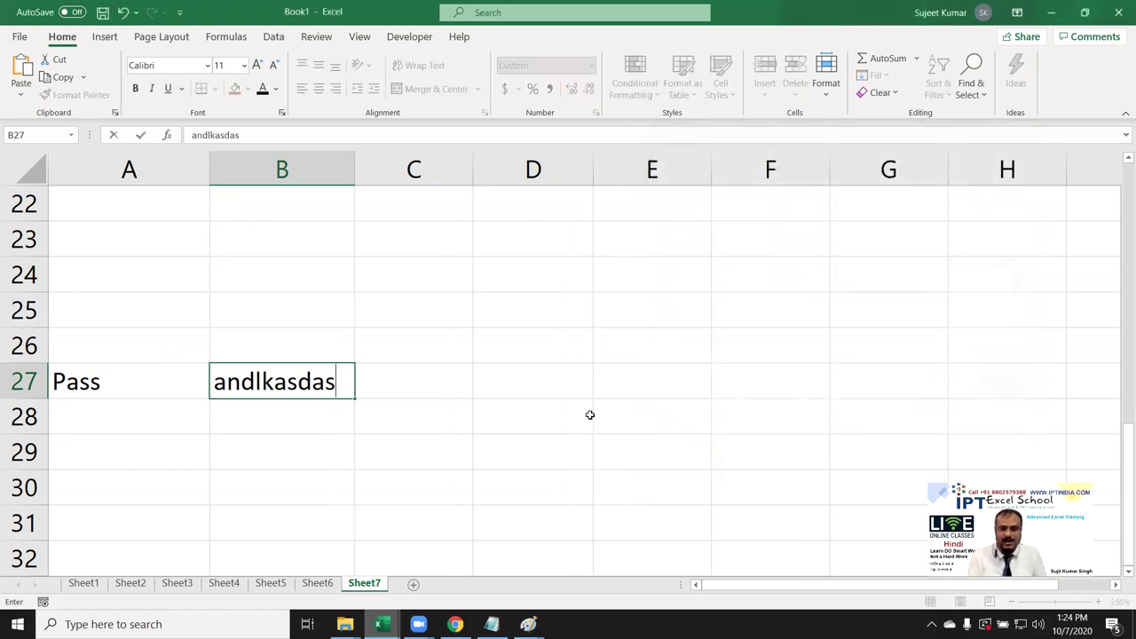
pyautogui.press('Return')
pyautogui.press('Up')
pyautogui.press('Right')
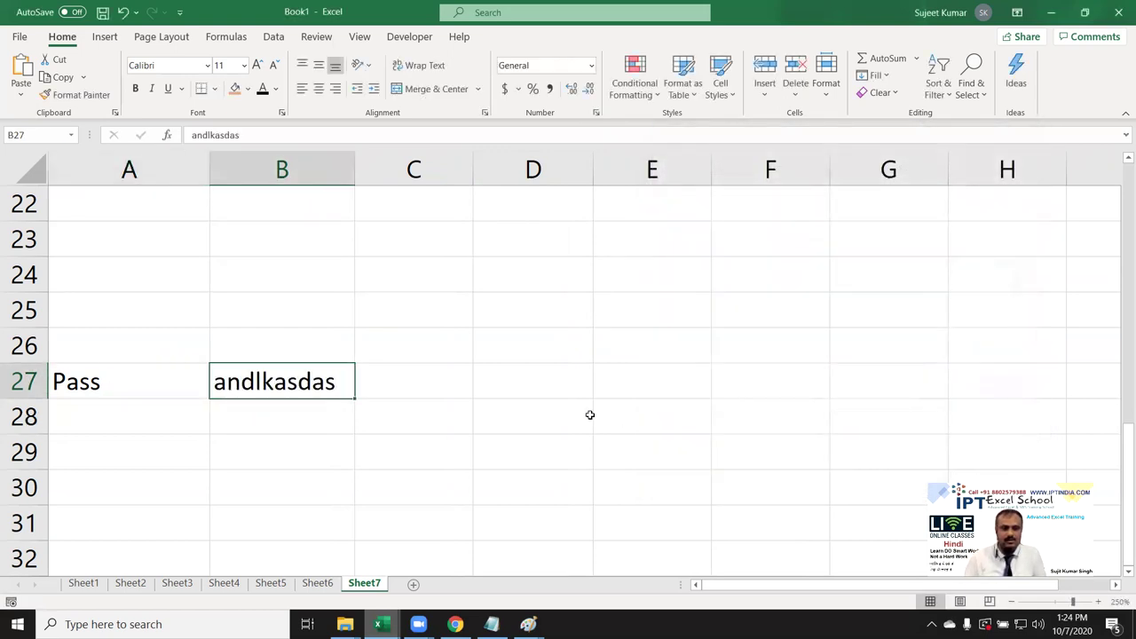
# Revise B27's custom format code and enter 1654 to test it
pyautogui.click(596, 113)
pyautogui.click(780, 240)
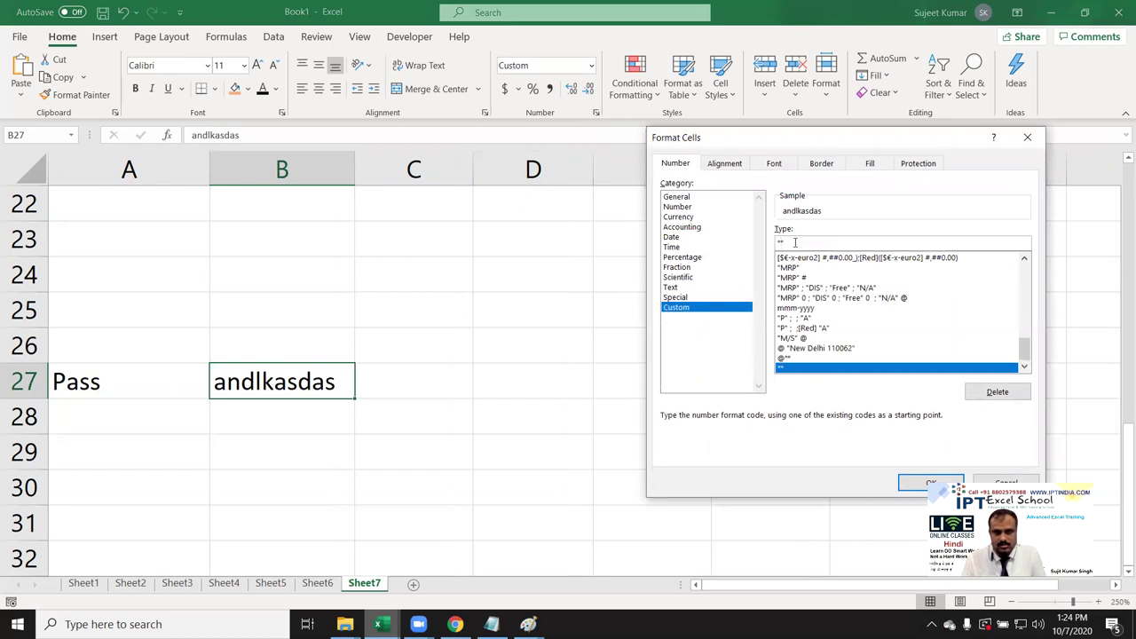
pyautogui.write('"')
pyautogui.write('+')
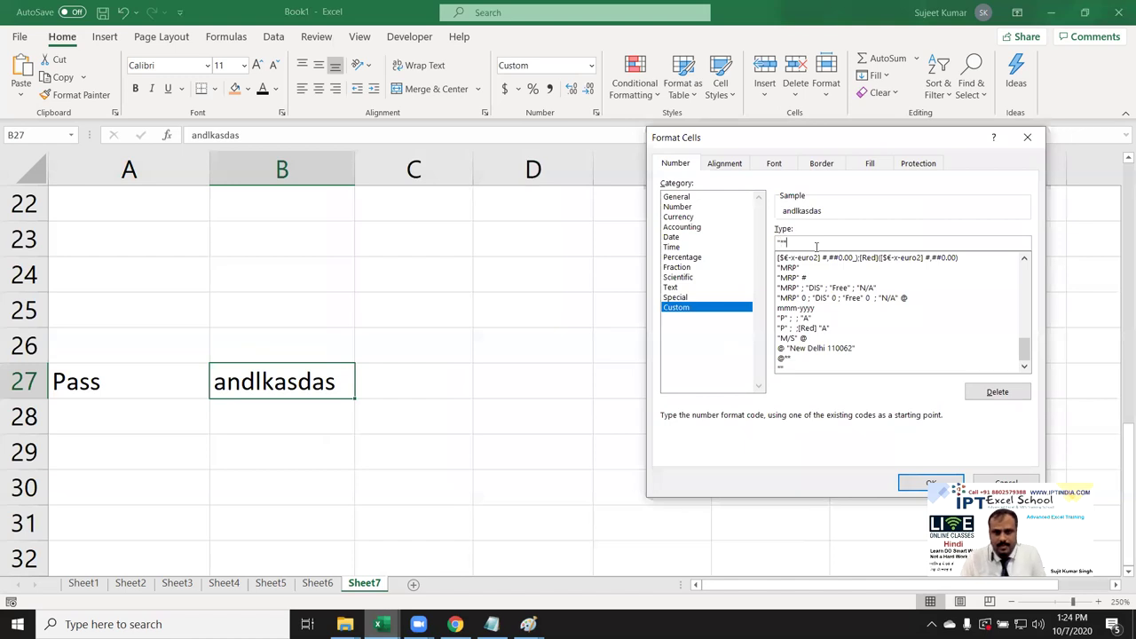
pyautogui.click(929, 483)
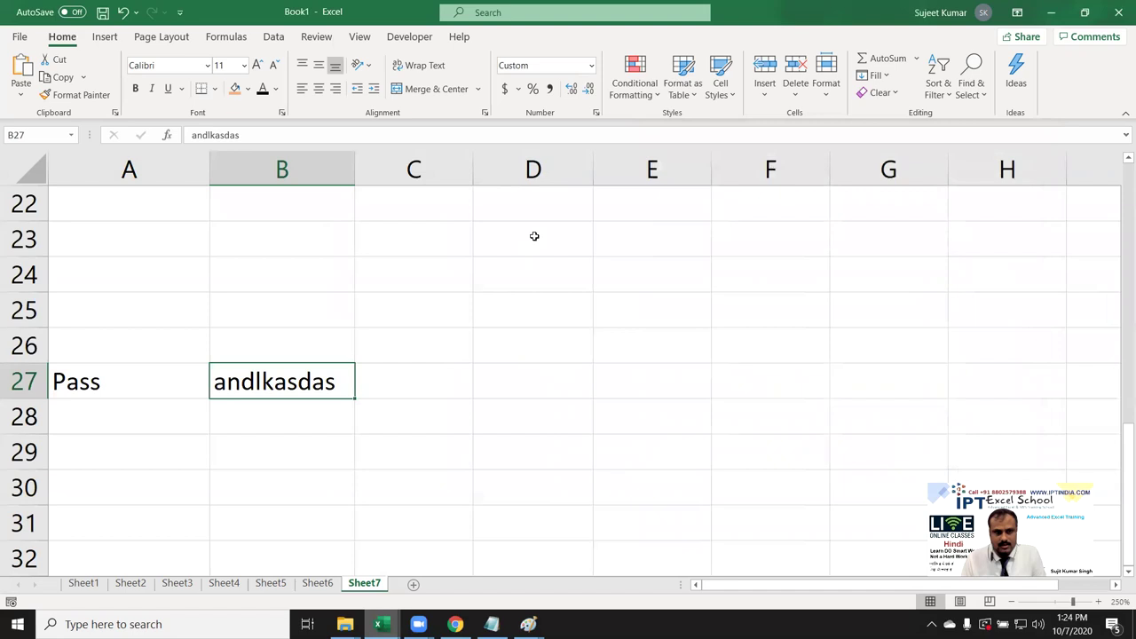
pyautogui.write('1654')
pyautogui.press('Return')
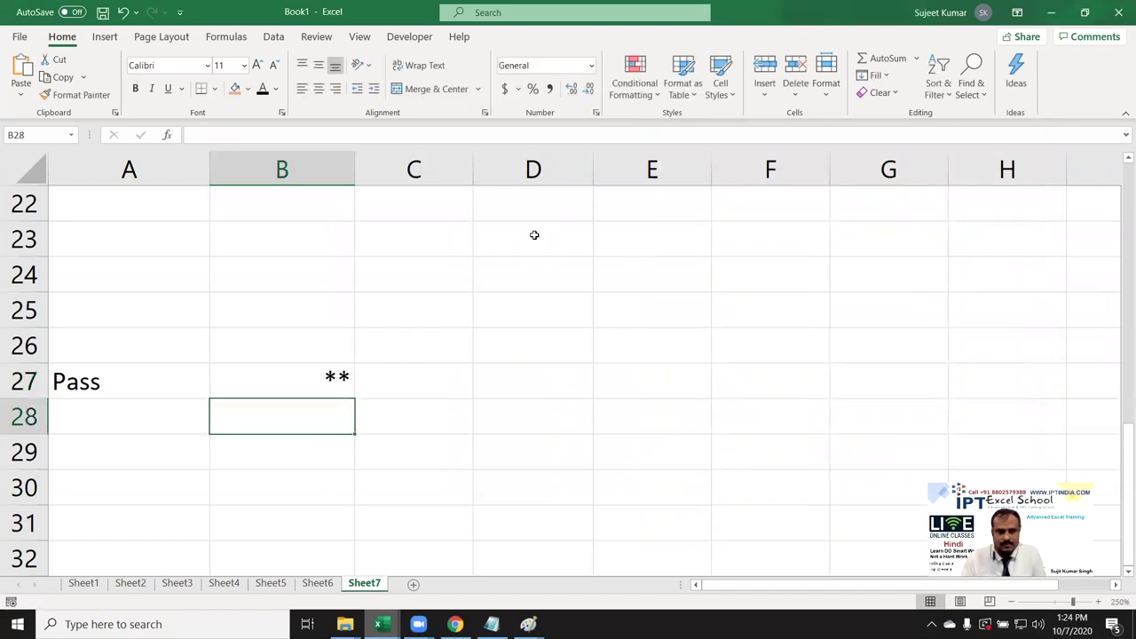
pyautogui.press('Up')
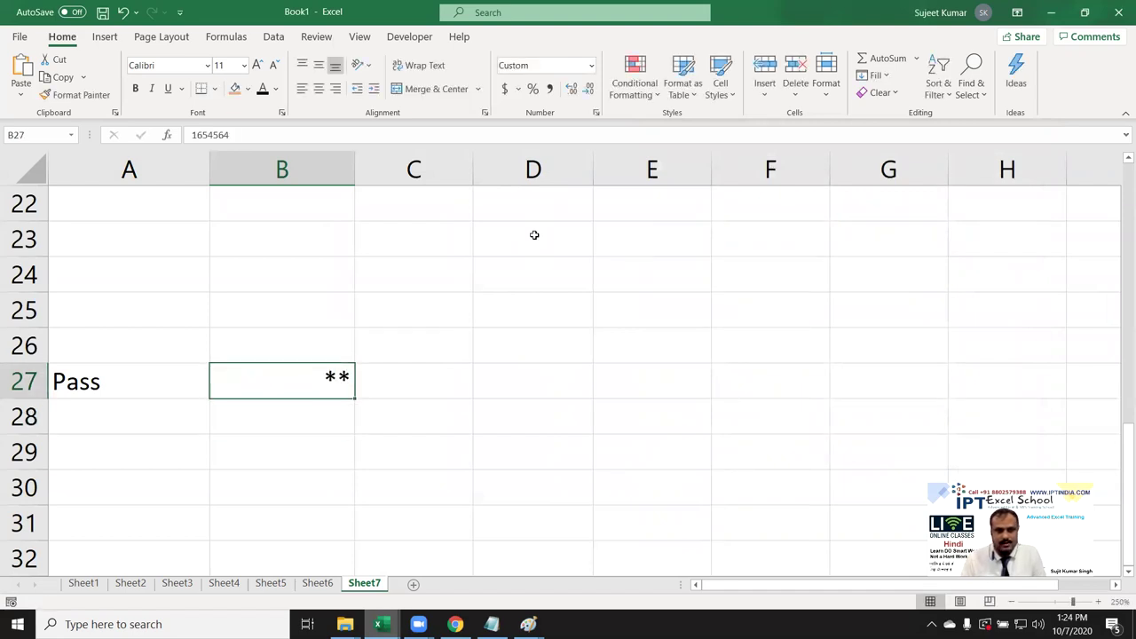
# Change B27's format to a single-asterisk fill and enter 1245625 so it is masked
pyautogui.click(596, 113)
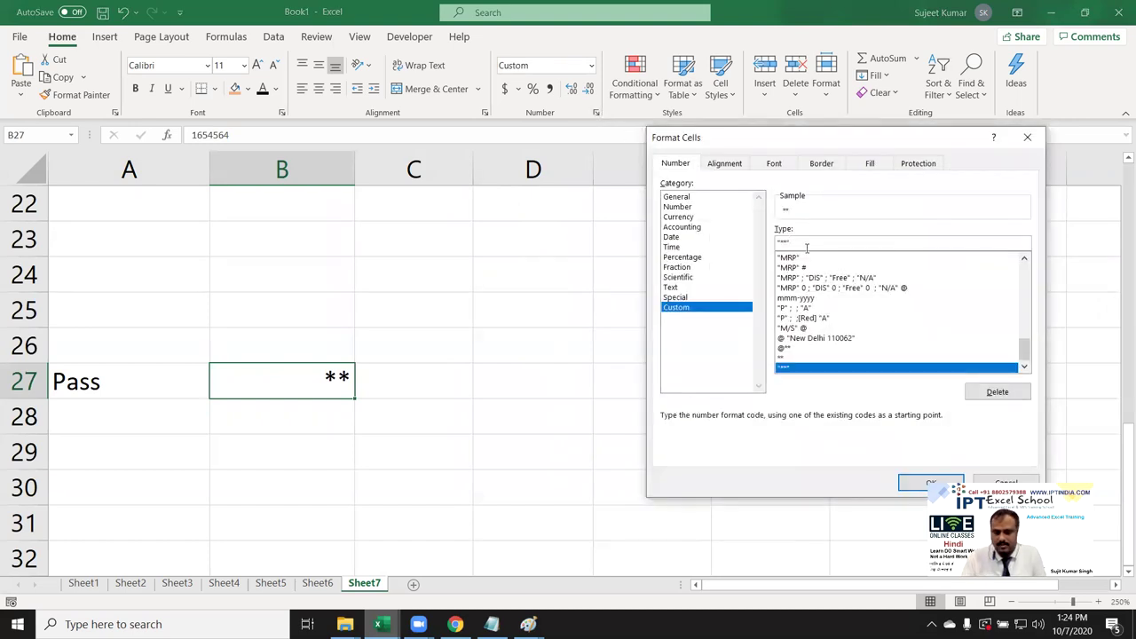
pyautogui.press('BackSpace')
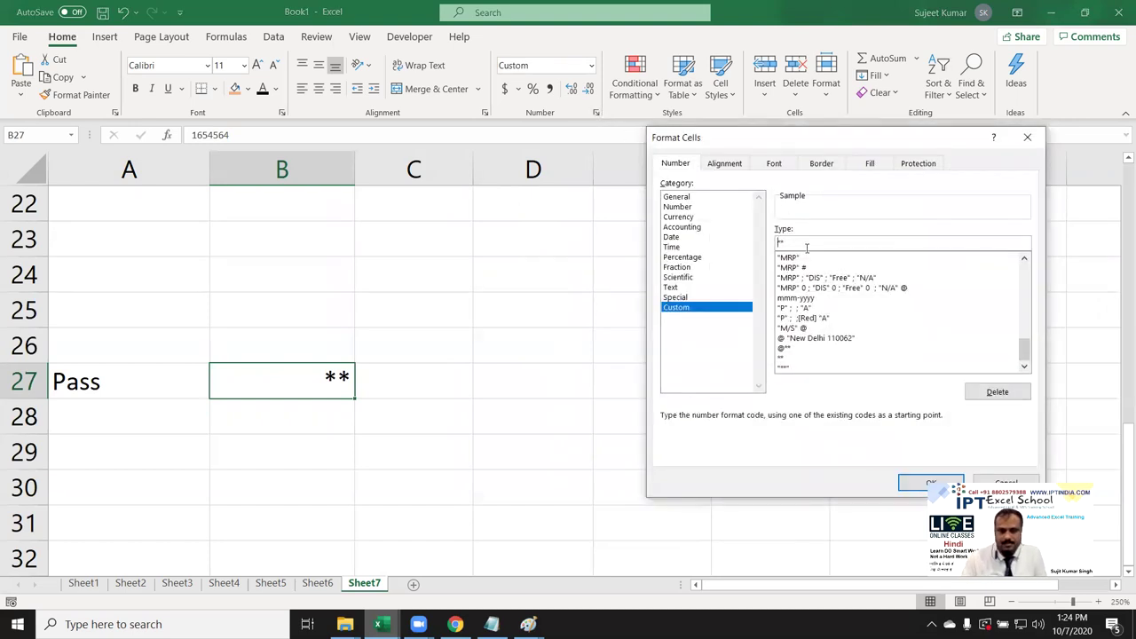
pyautogui.press('Return')
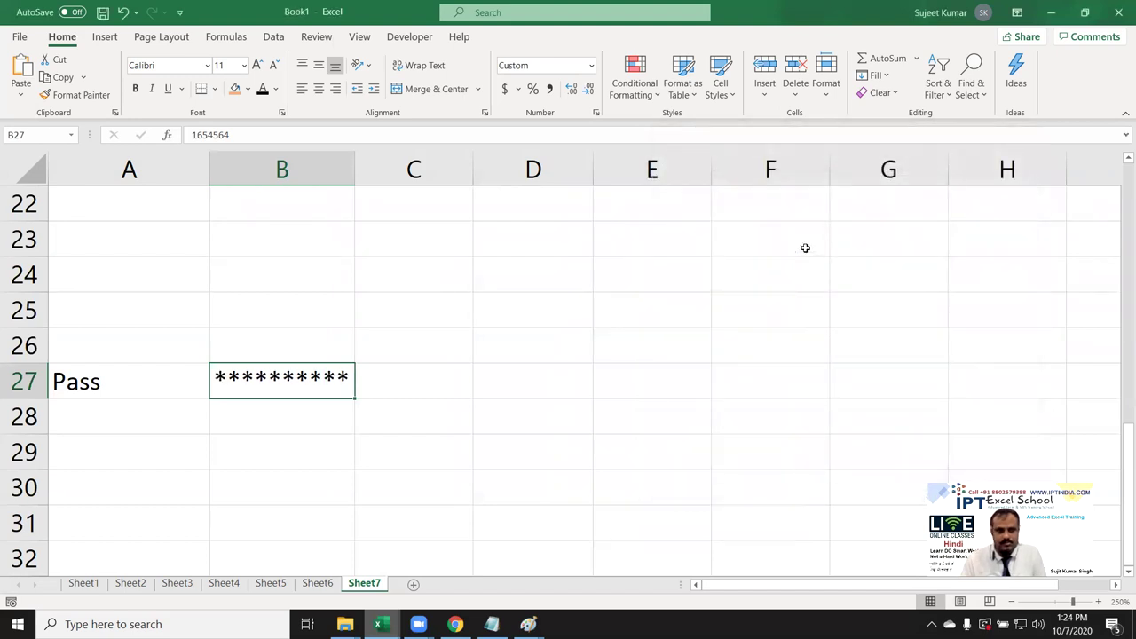
pyautogui.write('dasd154')
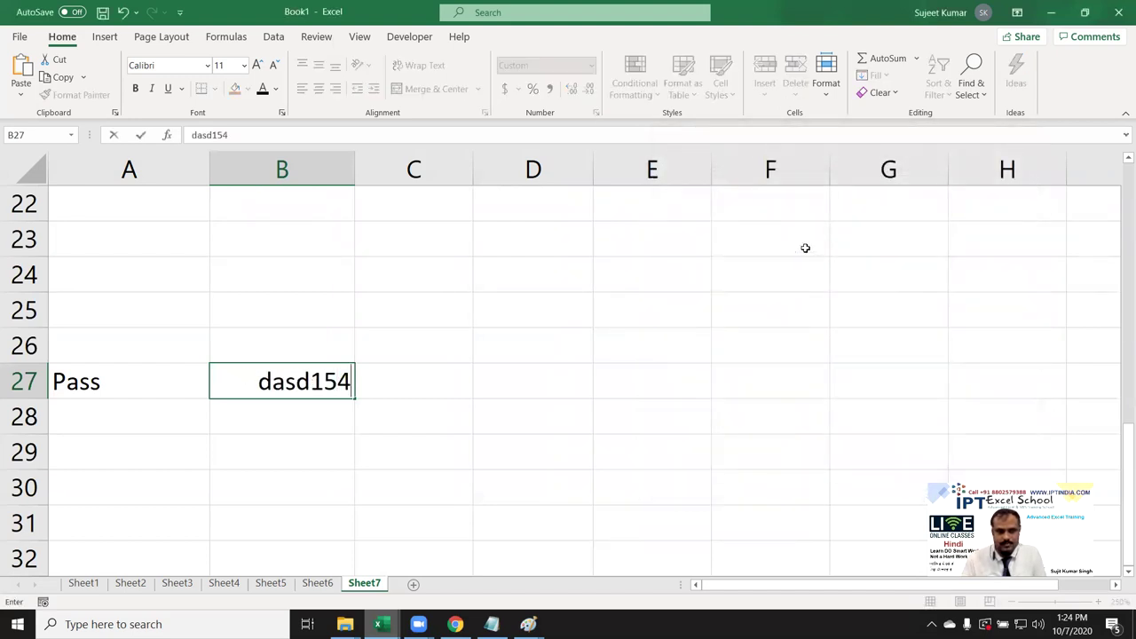
pyautogui.press('Return')
pyautogui.press('Up')
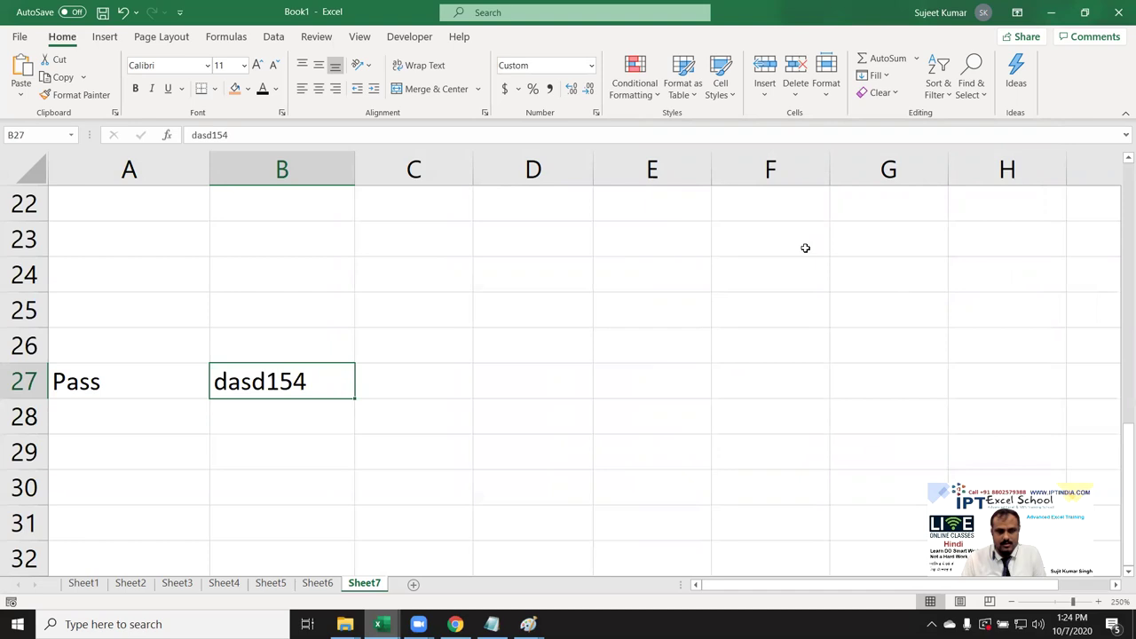
pyautogui.write('1245625')
pyautogui.hotkey('ctrl', 'Return')
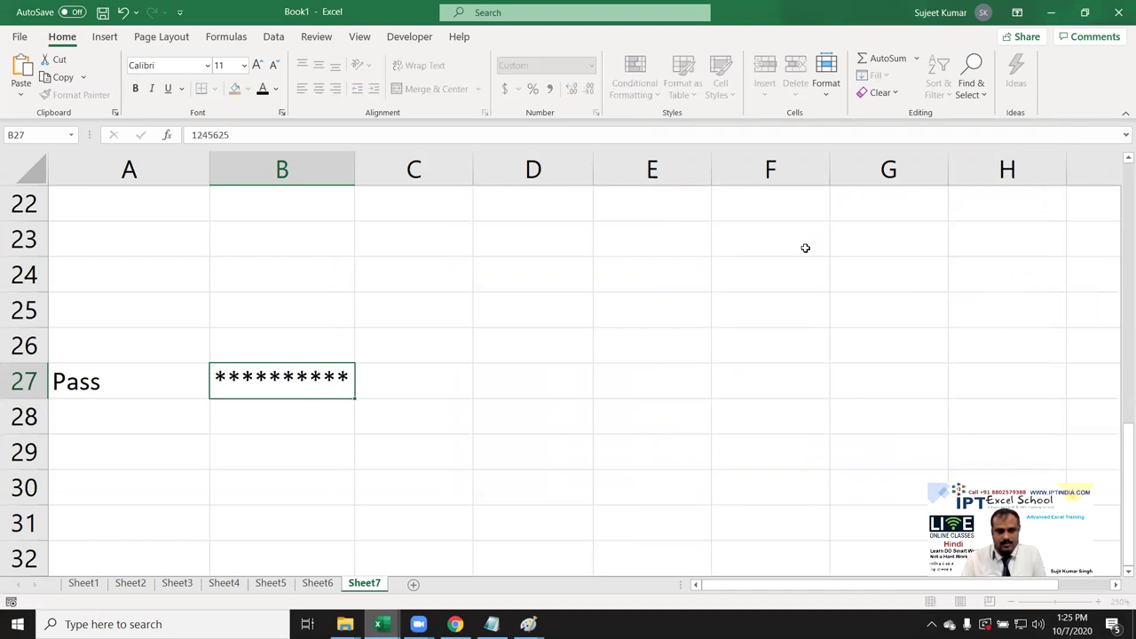
pyautogui.press('Return')
pyautogui.press('Up')
# Set B27's custom format to @ so the entry shows as typed
pyautogui.click(595, 113)
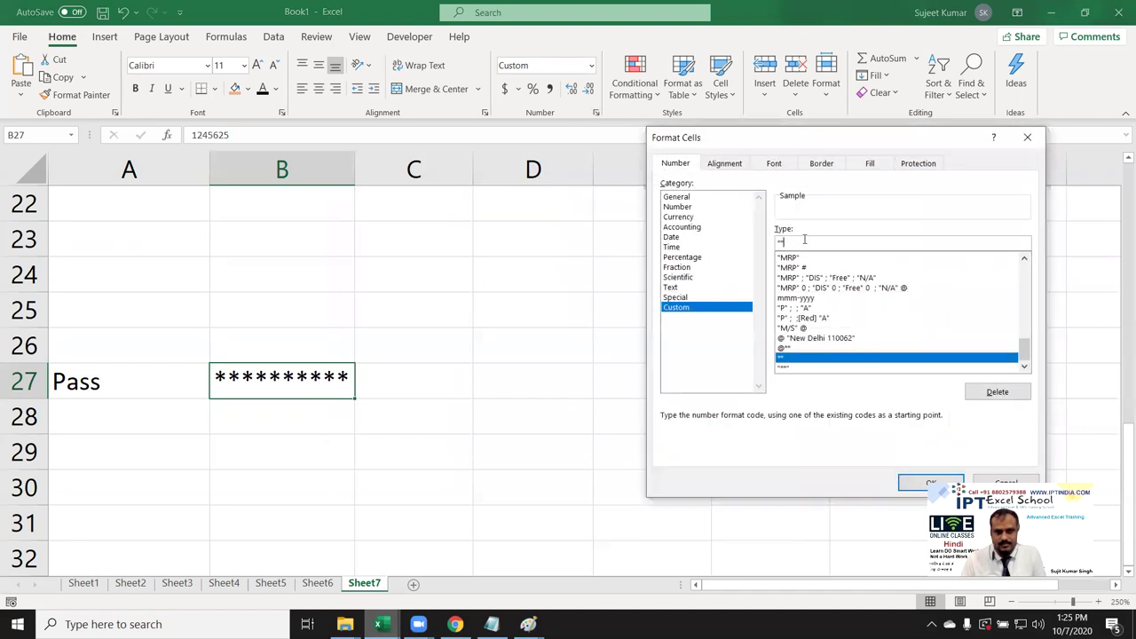
pyautogui.write('@')
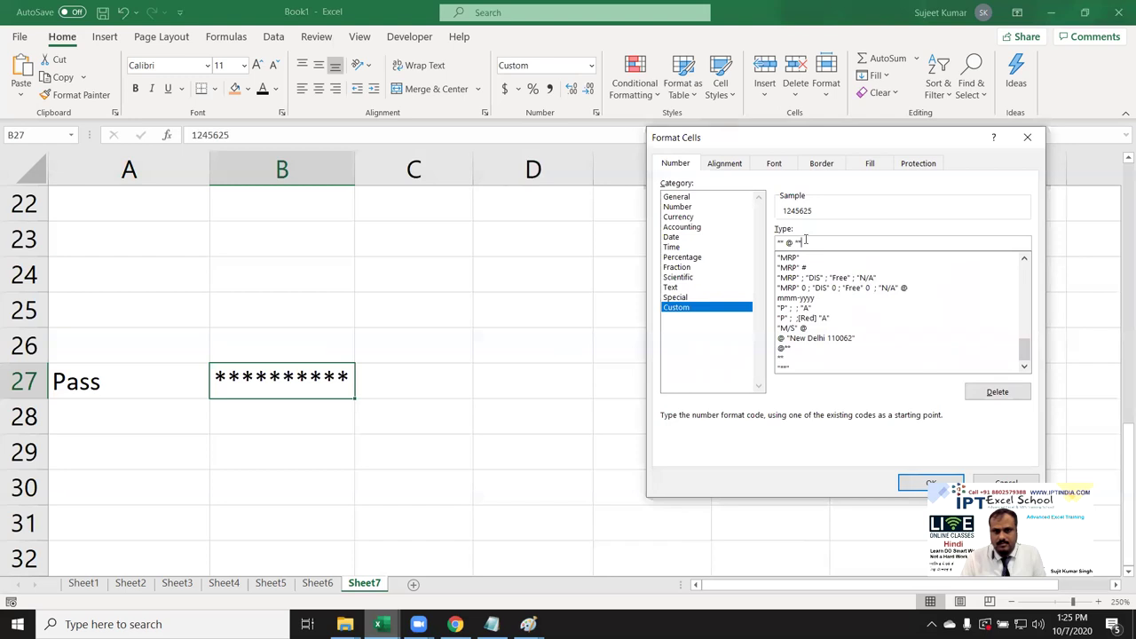
pyautogui.press('Return')
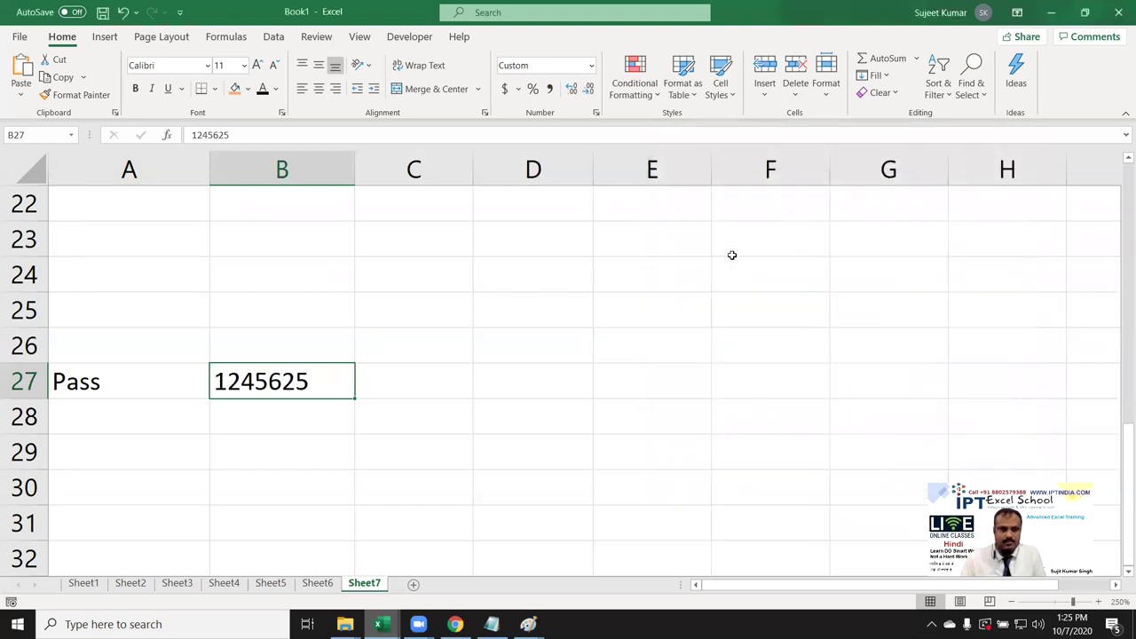
# Change B27's format to the **- asterisk fill, then test it with asdas and 1634
pyautogui.click(595, 114)
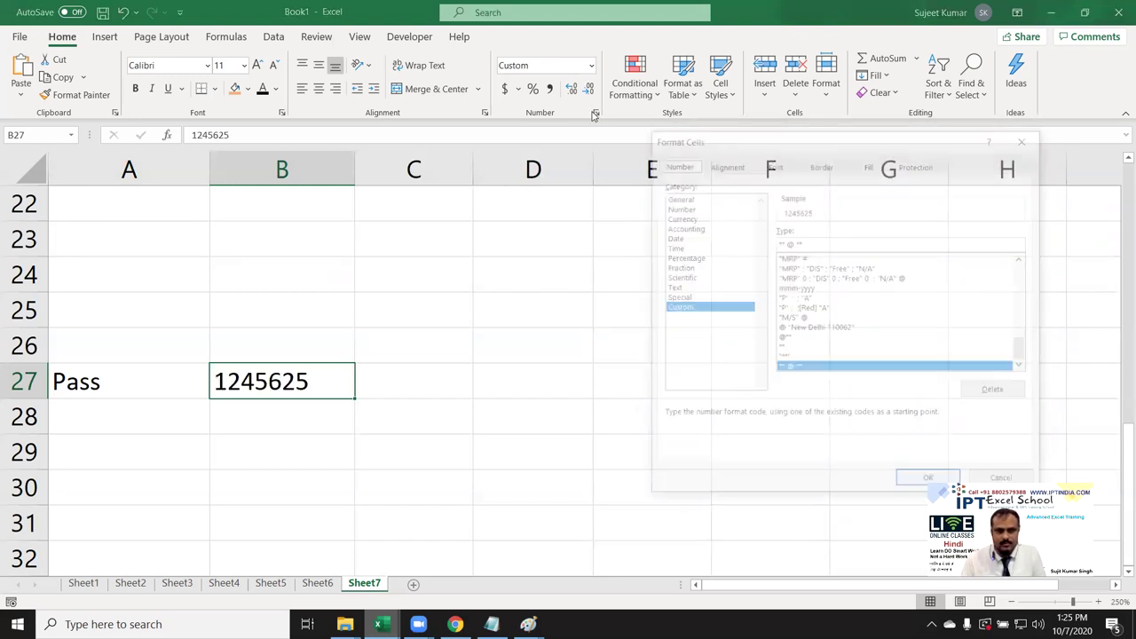
pyautogui.click(790, 243)
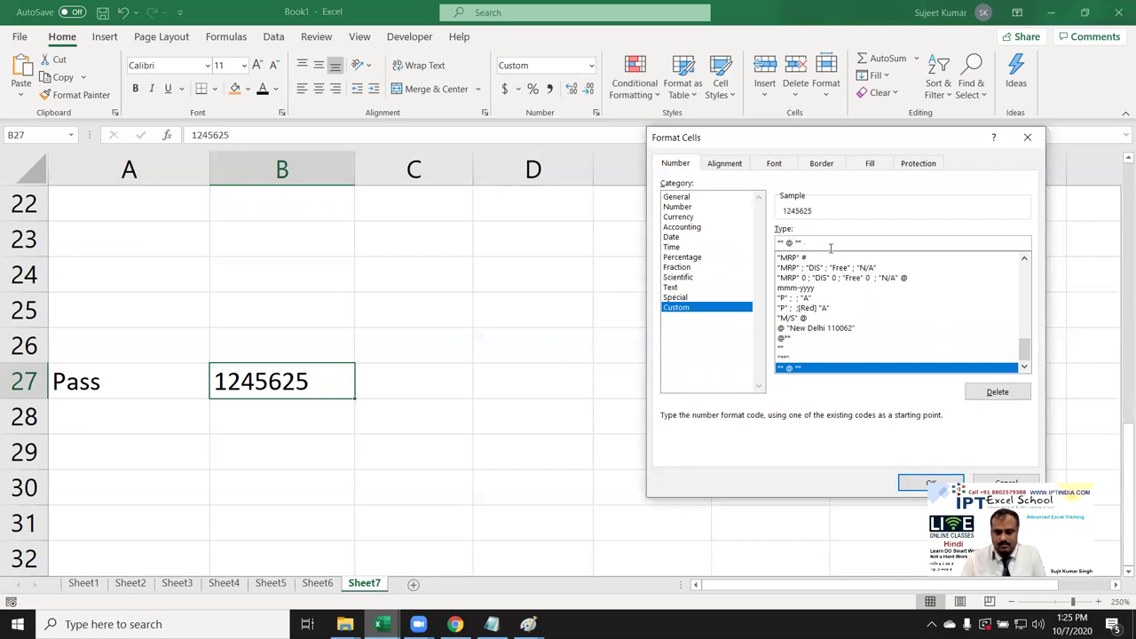
pyautogui.press('BackSpace')
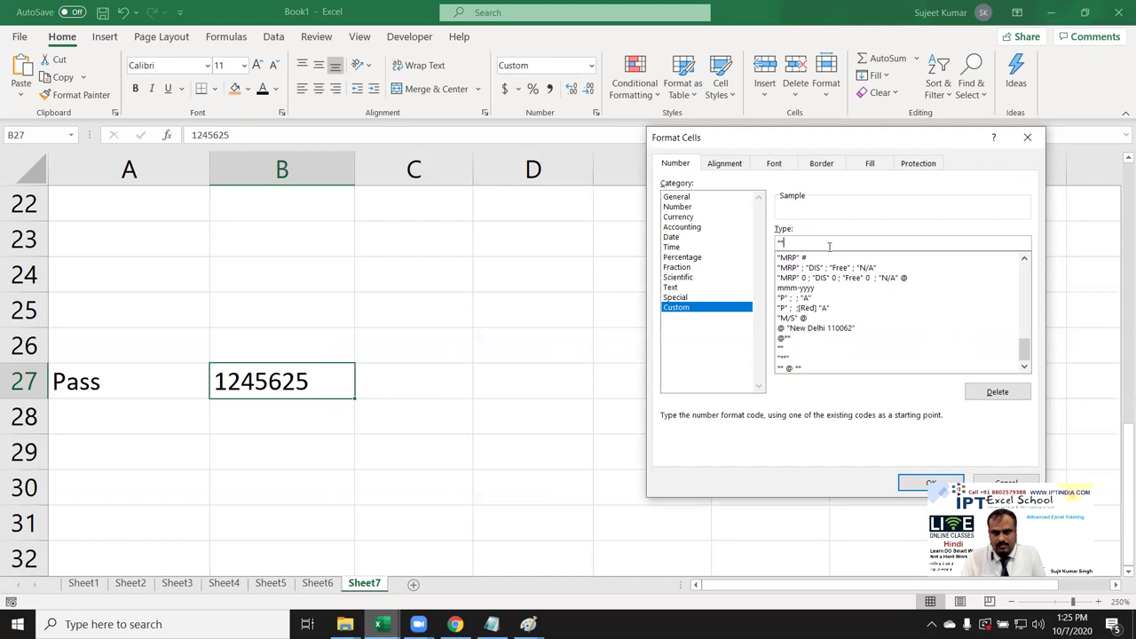
pyautogui.write('""-')
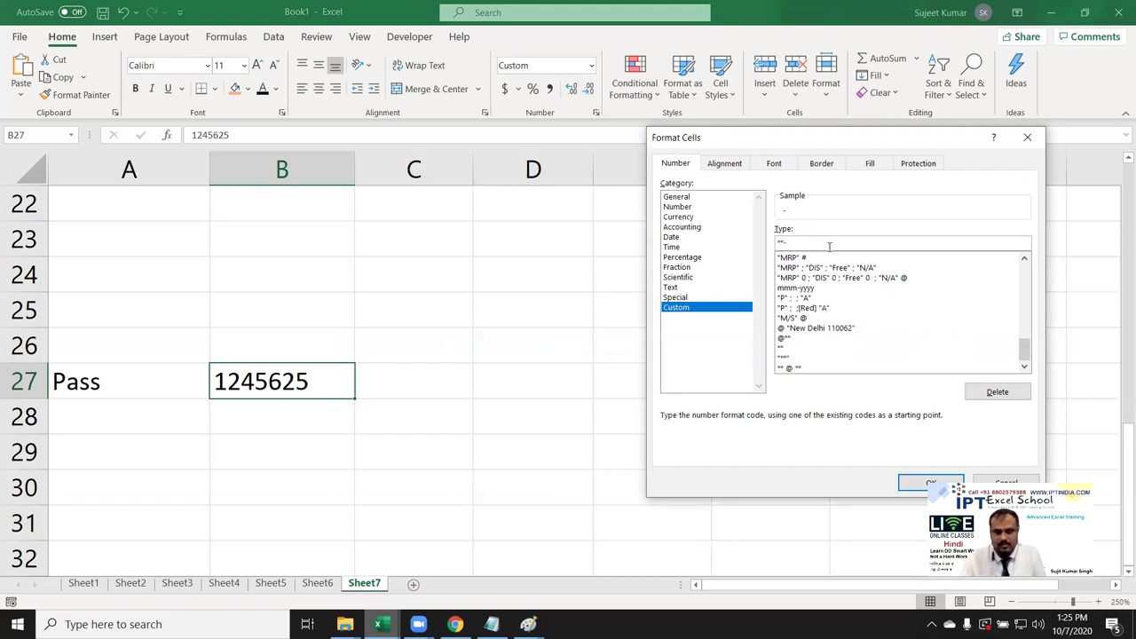
pyautogui.press('Return')
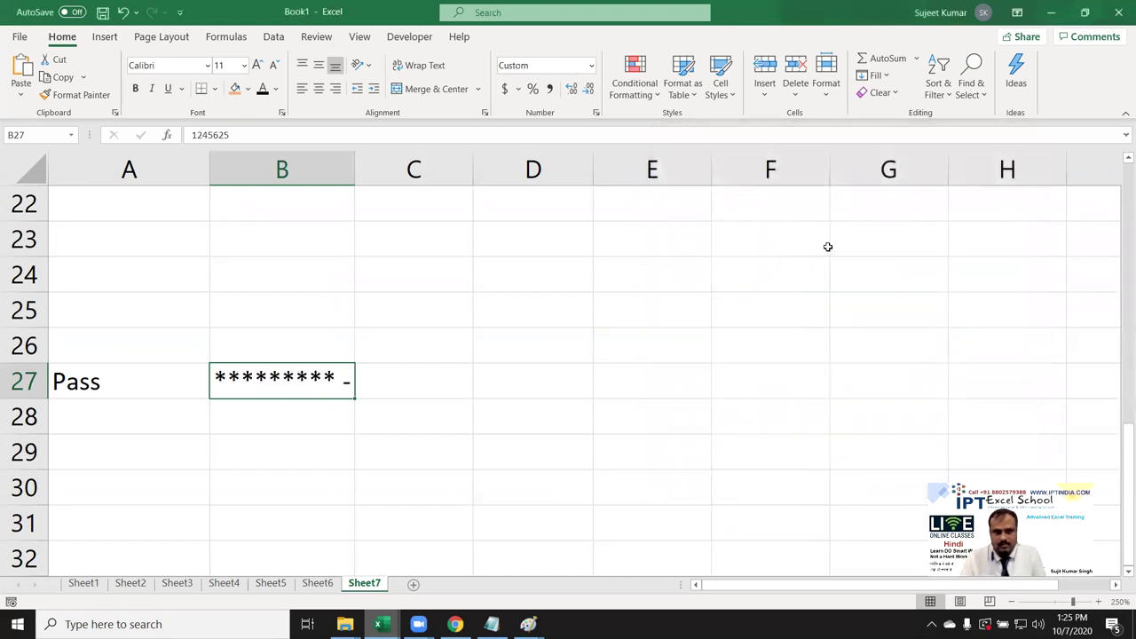
pyautogui.write('asdas')
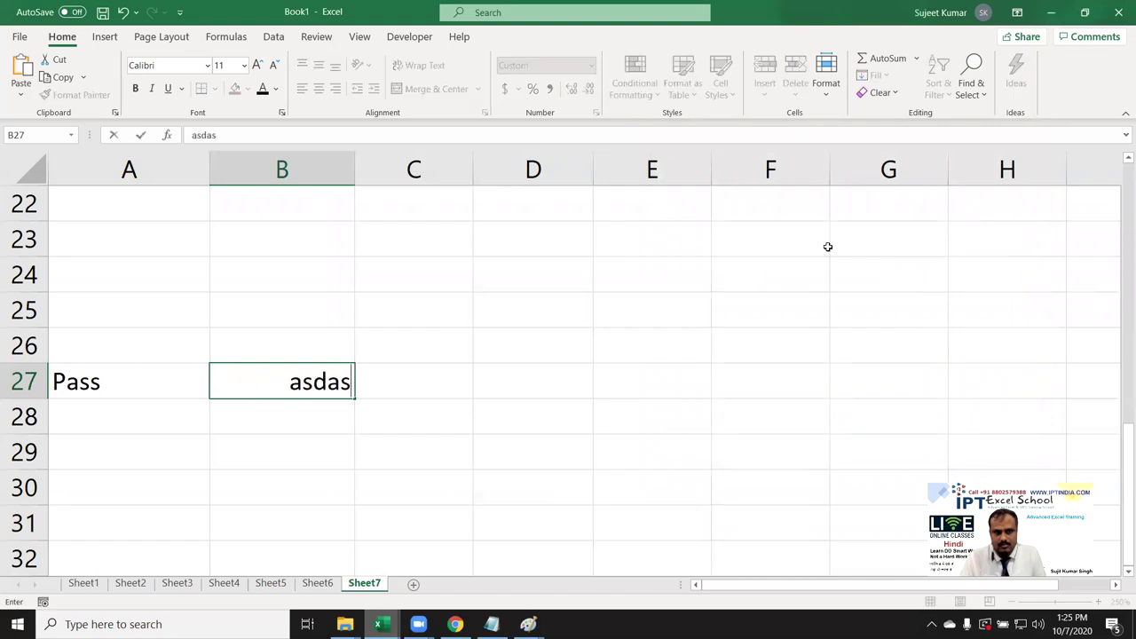
pyautogui.press('Return')
pyautogui.press('Up')
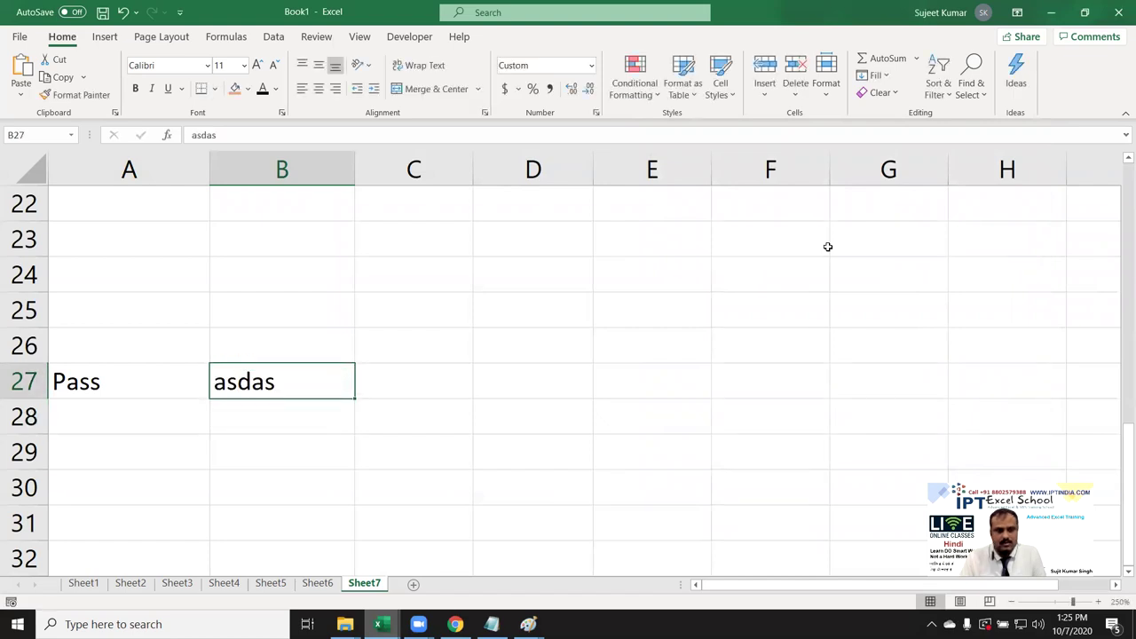
pyautogui.write('1634')
pyautogui.press('Return')
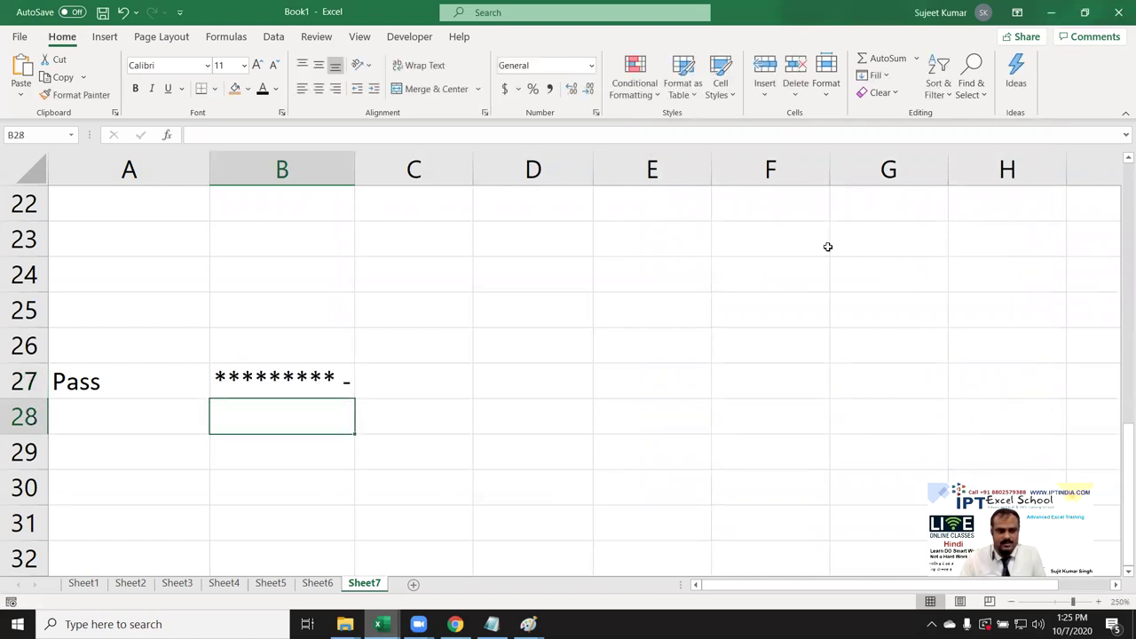
pyautogui.press('Up')
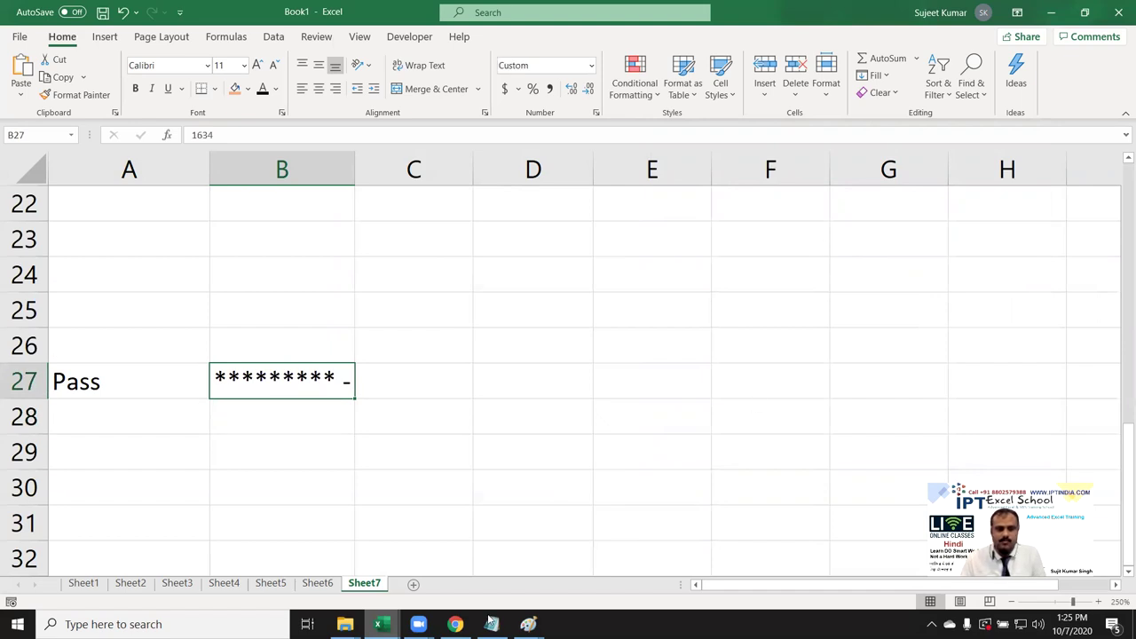
pyautogui.moveTo(344, 624)
pyautogui.click(213, 515)
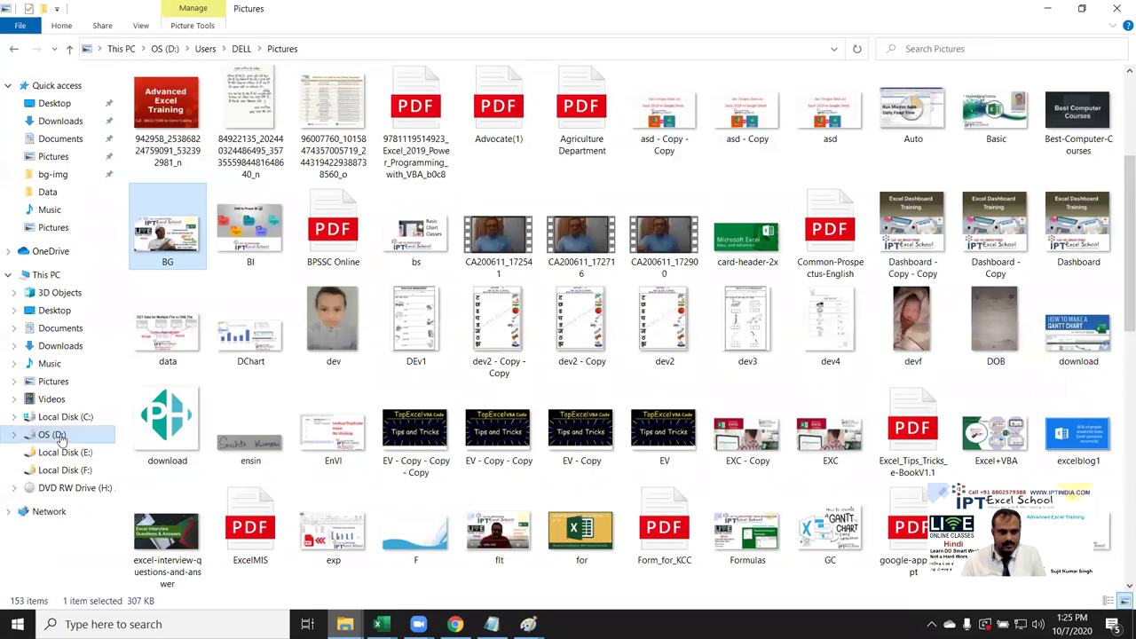
pyautogui.click(59, 436)
pyautogui.doubleClick(157, 288)
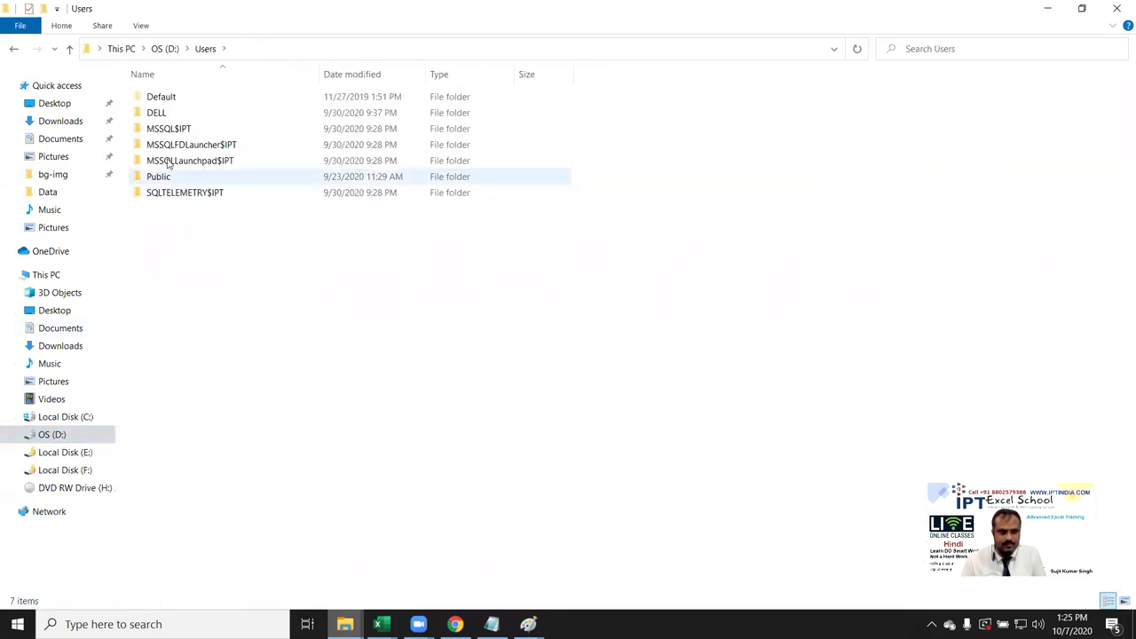
pyautogui.doubleClick(157, 112)
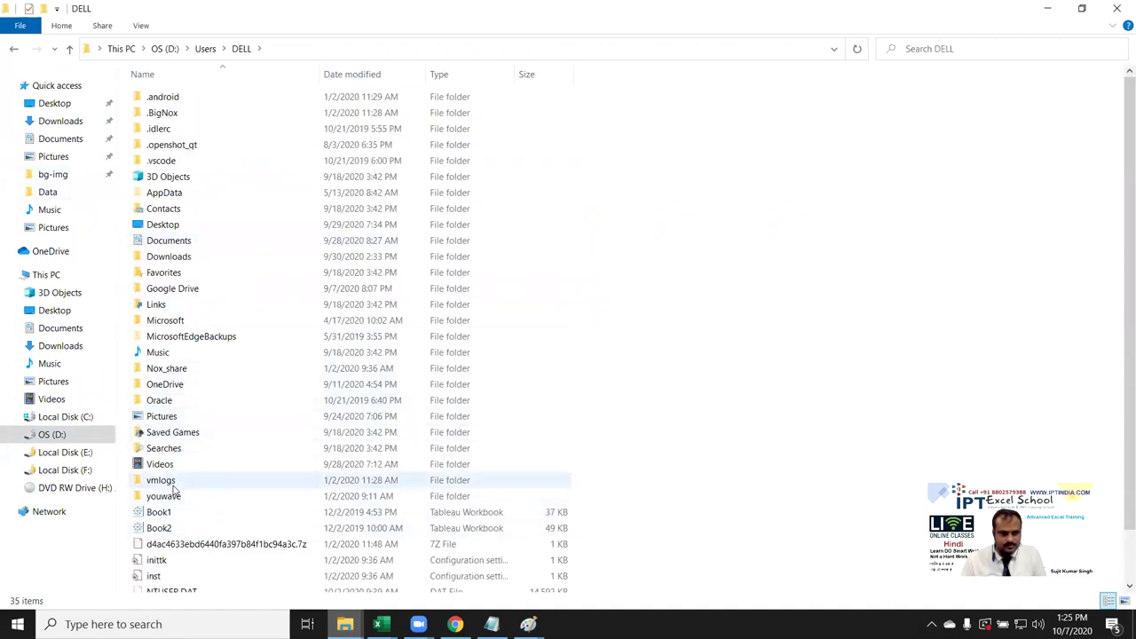
pyautogui.click(192, 246)
pyautogui.doubleClick(192, 246)
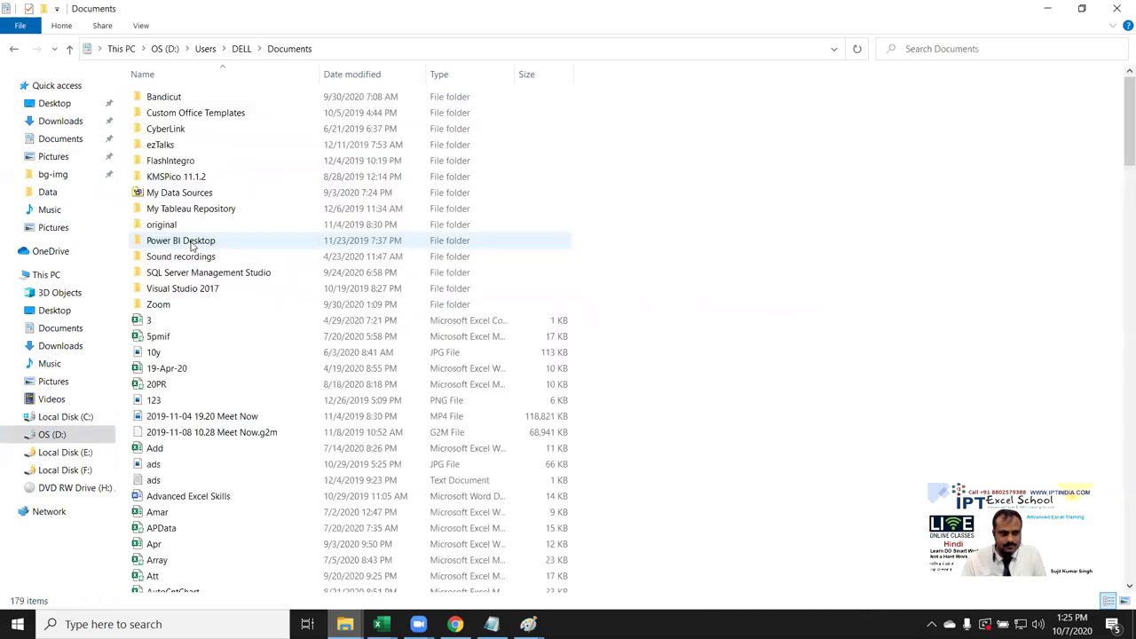
pyautogui.click(178, 373)
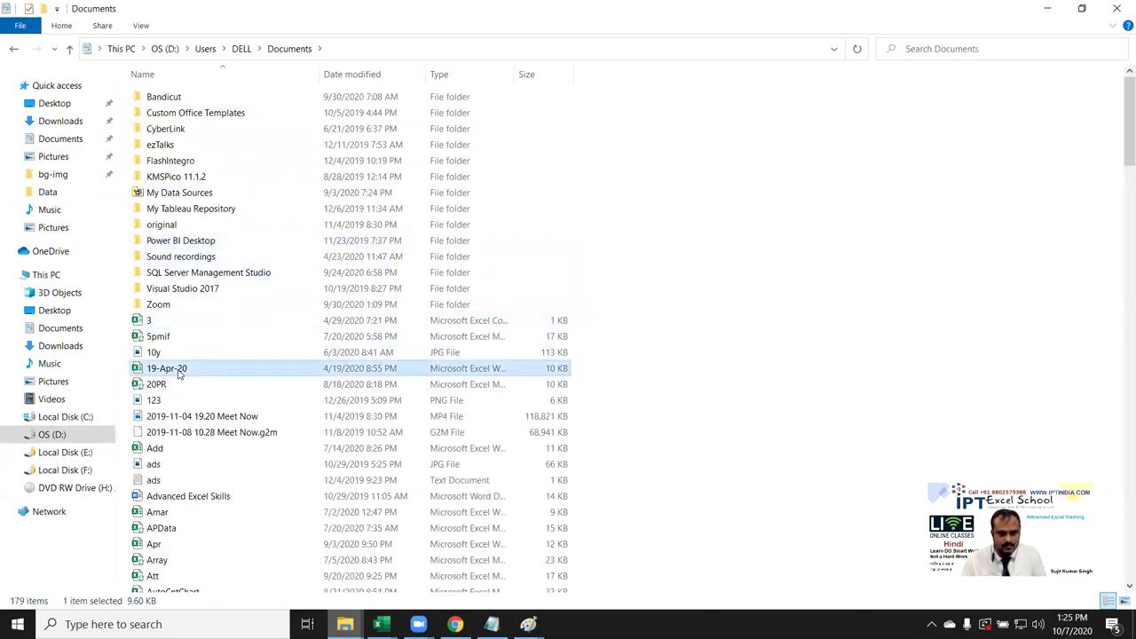
pyautogui.press('f')
pyautogui.press('f')
pyautogui.press('f')
pyautogui.press('f')
pyautogui.press('f')
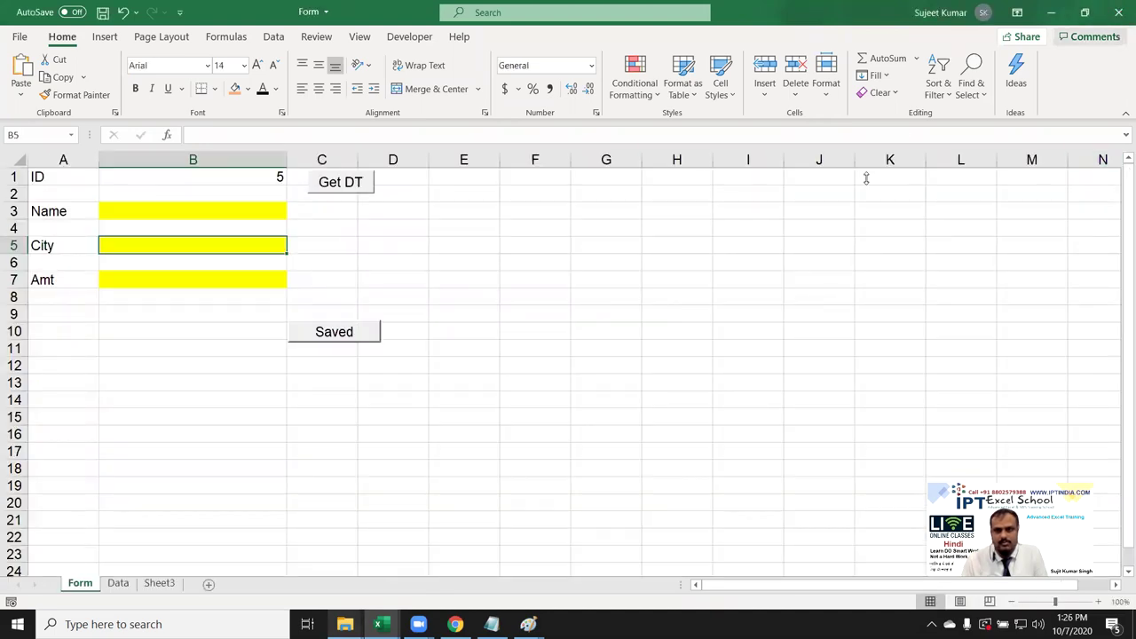
pyautogui.click(121, 586)
pyautogui.click(159, 583)
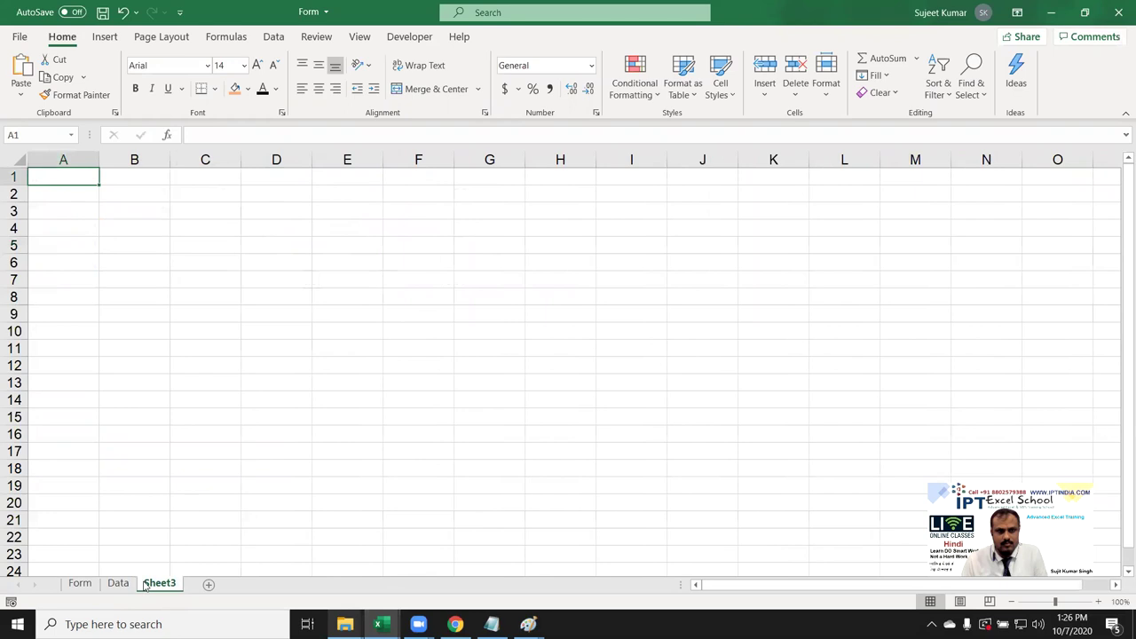
pyautogui.click(1118, 12)
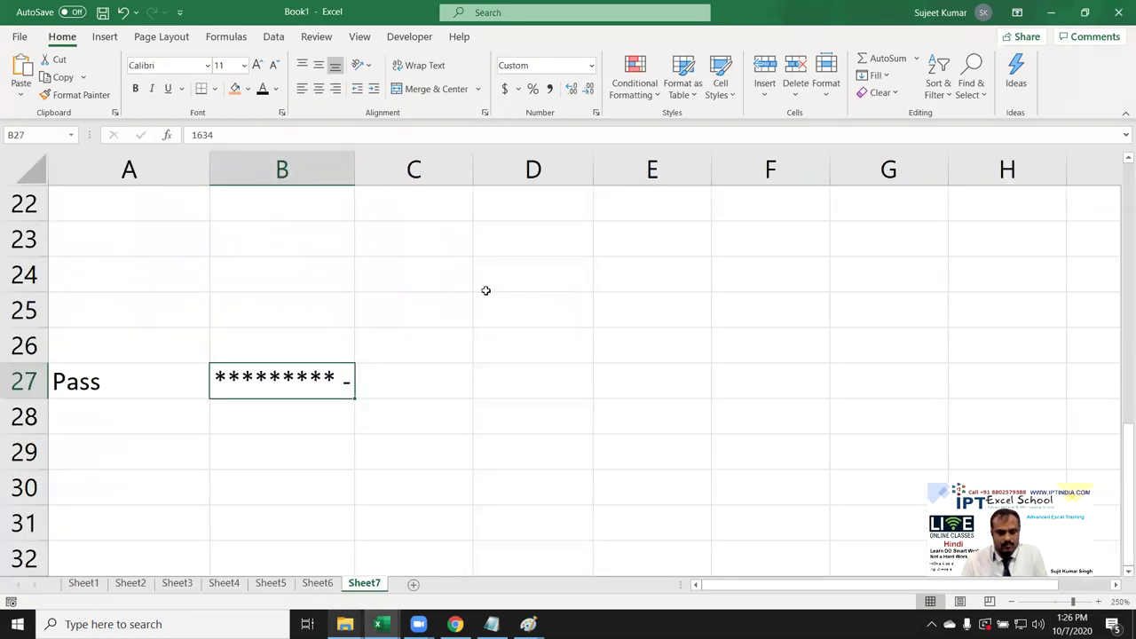
pyautogui.hotkey('alt', 'Tab')
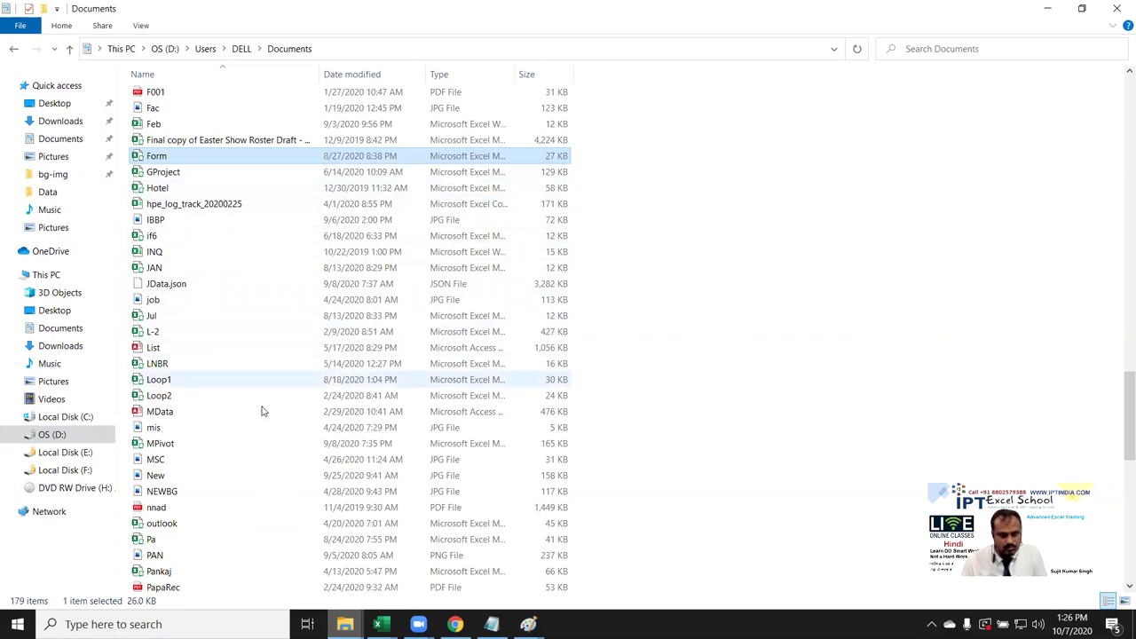
pyautogui.press('f')
pyautogui.press('f')
pyautogui.press('f')
pyautogui.press('f')
pyautogui.press('f')
pyautogui.press('f')
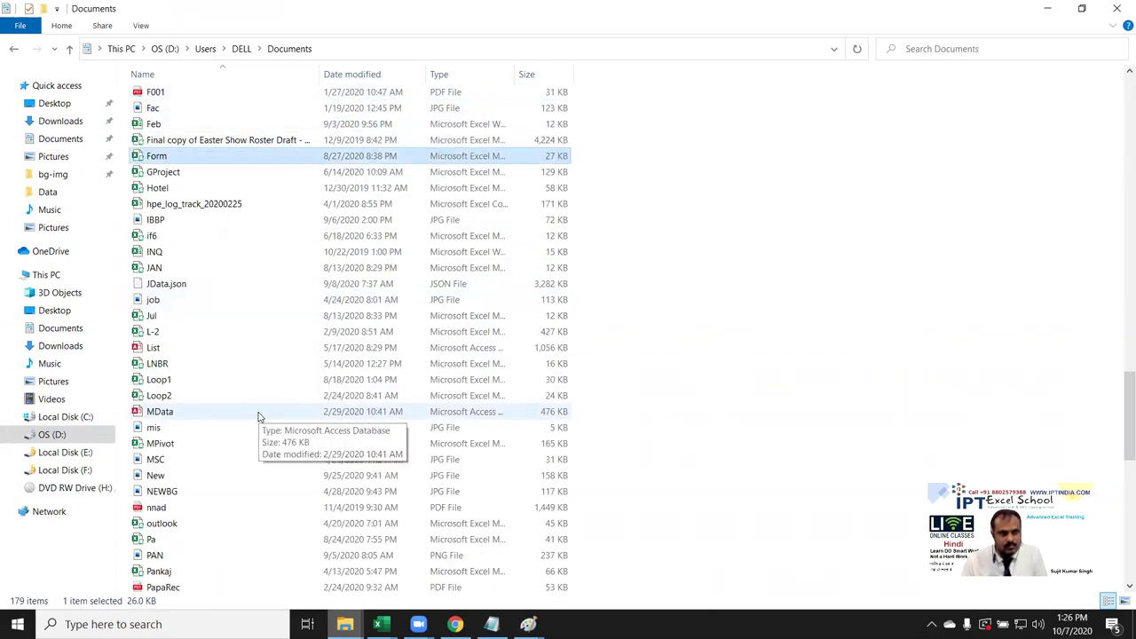
pyautogui.press('f')
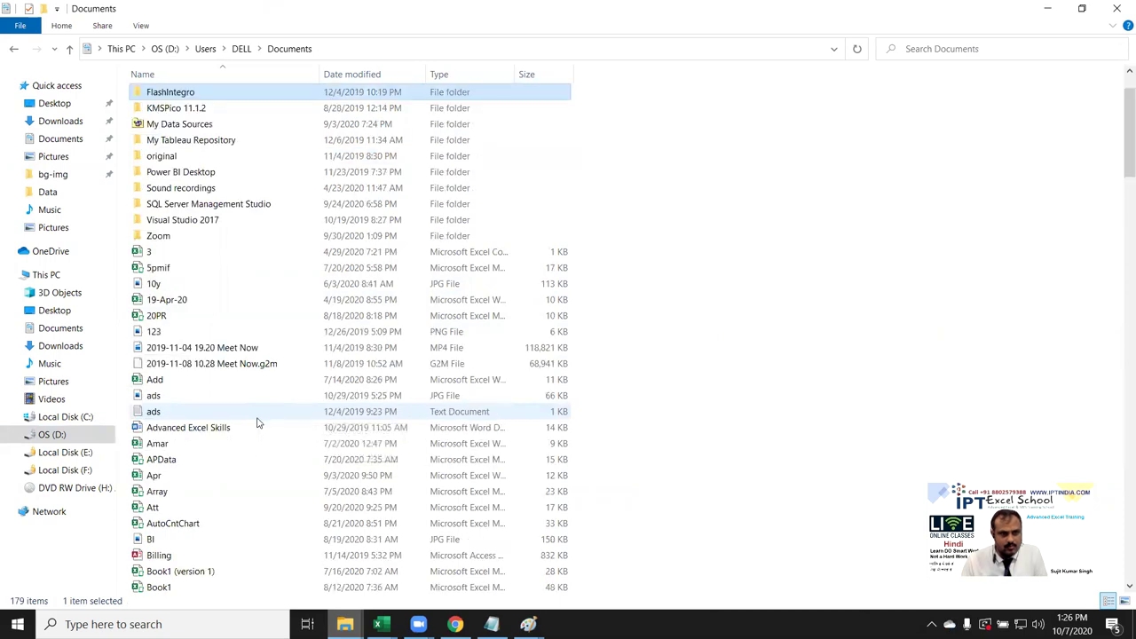
pyautogui.press('f')
pyautogui.press('f')
pyautogui.press('f')
pyautogui.press('f')
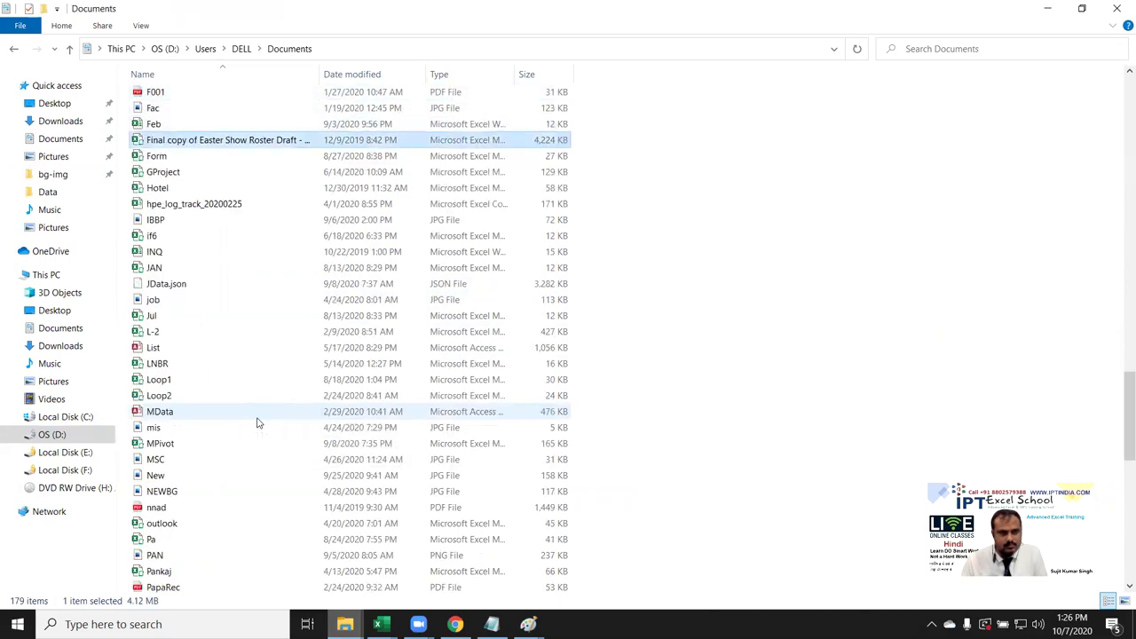
pyautogui.press('f')
pyautogui.press('f')
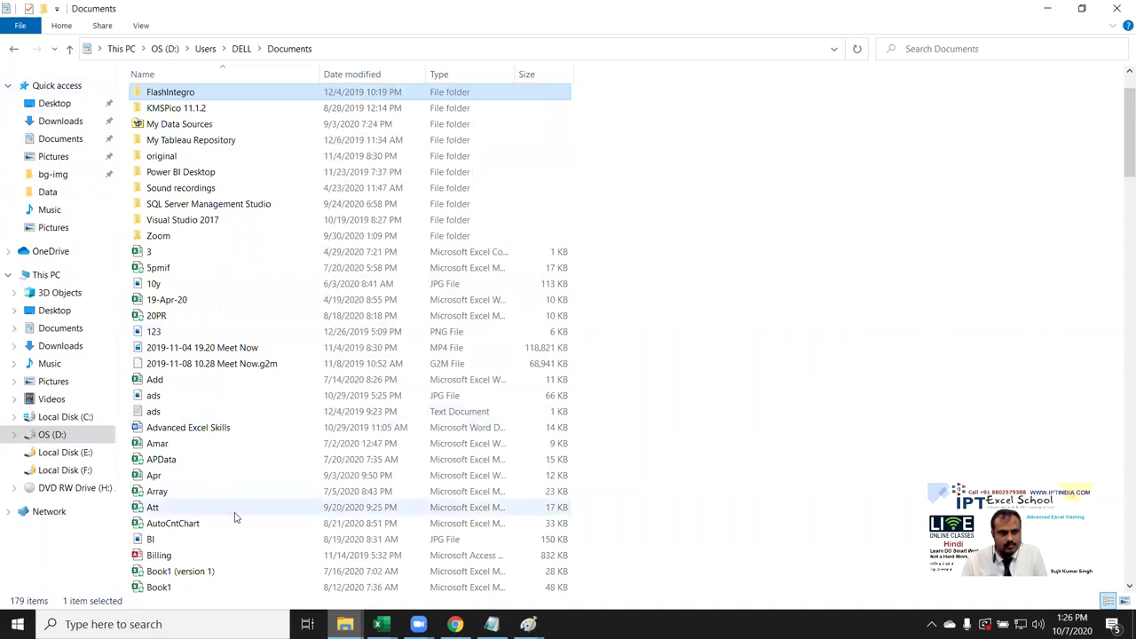
pyautogui.hotkey('alt', 'Tab')
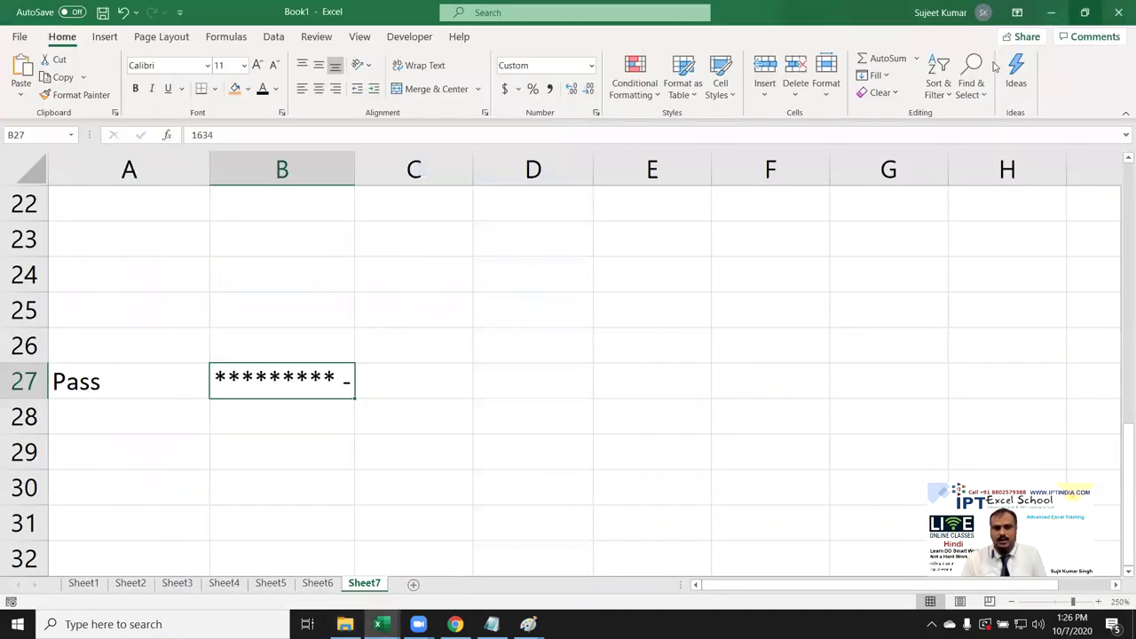
# Trim B27's custom format from **- to ** so 1634 shows as solid asterisks
pyautogui.click(596, 114)
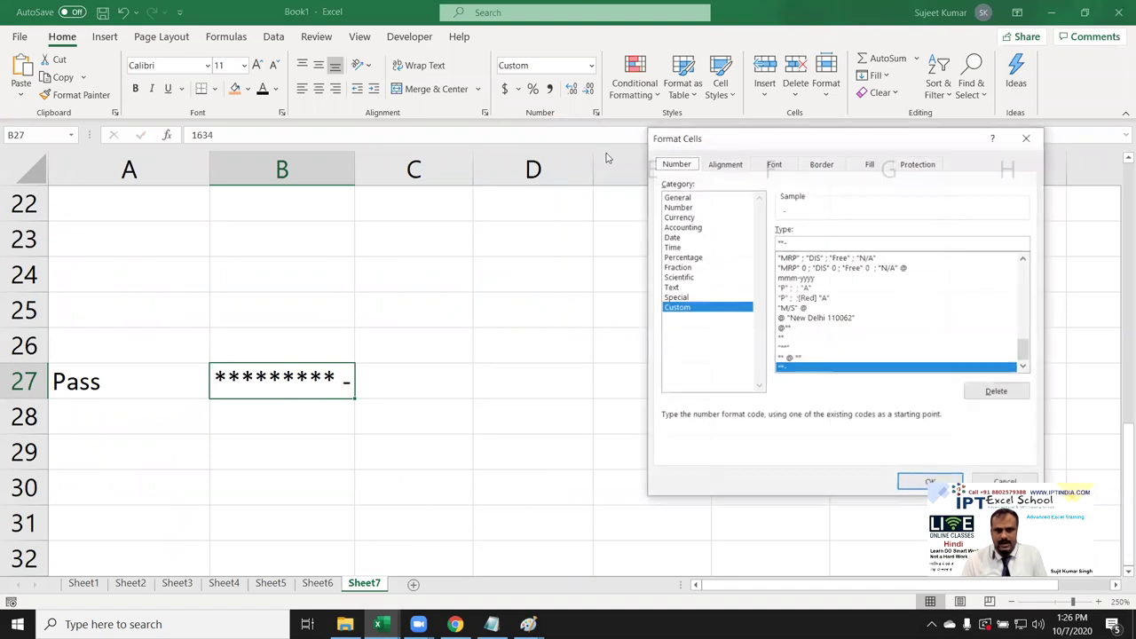
pyautogui.click(797, 243)
pyautogui.press('BackSpace')
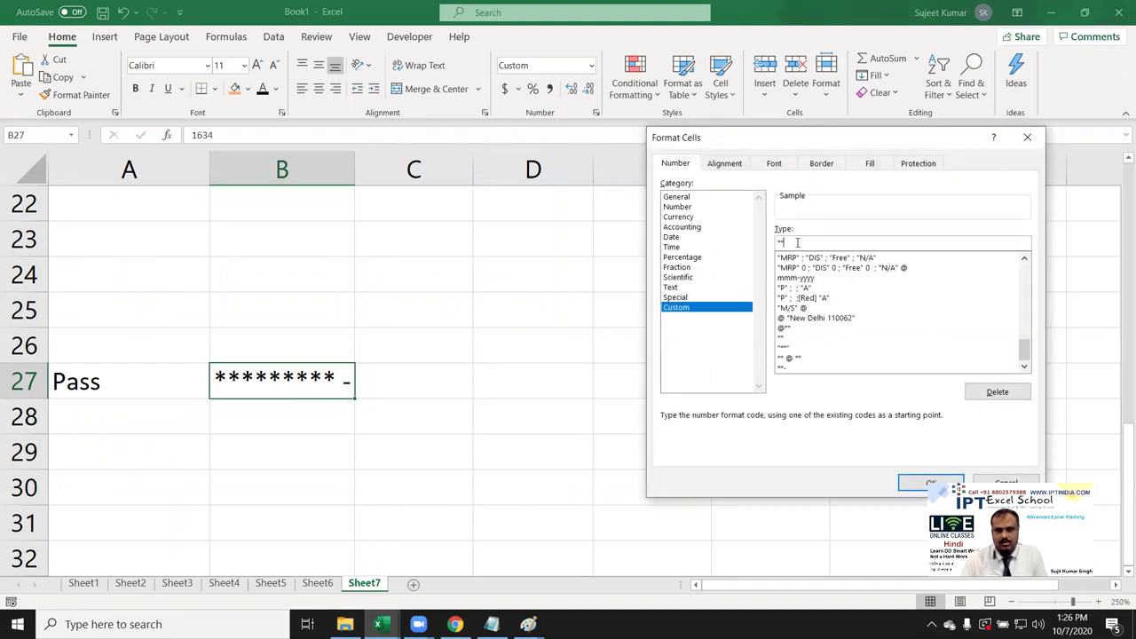
pyautogui.press('Return')
pyautogui.click(596, 113)
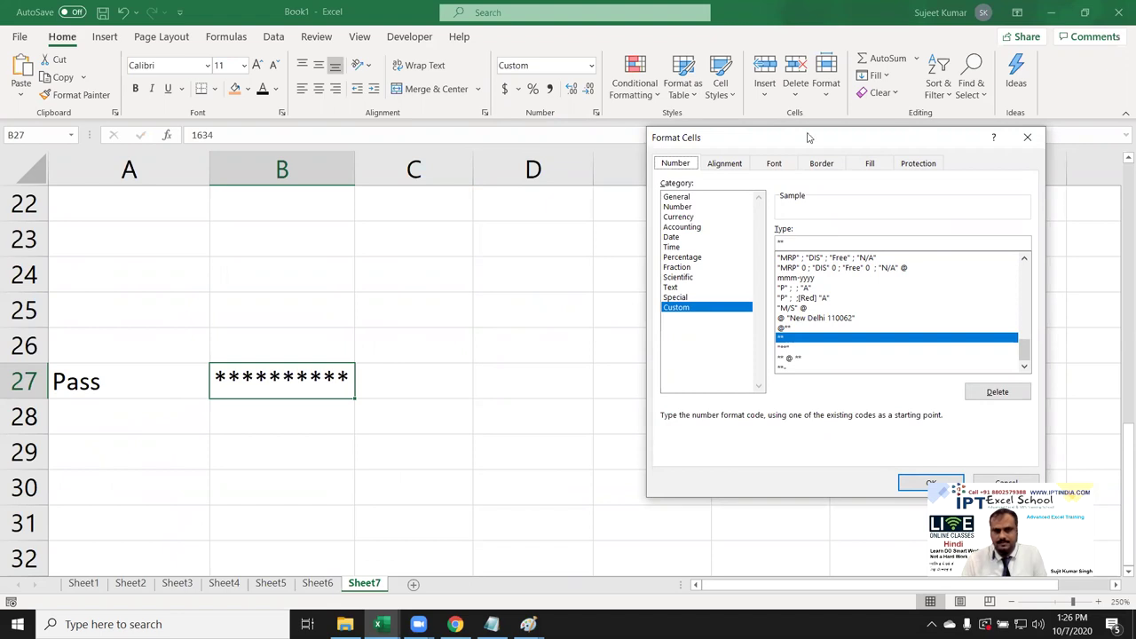
pyautogui.moveTo(808, 138); pyautogui.dragTo(580, 113)
pyautogui.click(702, 458)
pyautogui.click(312, 418)
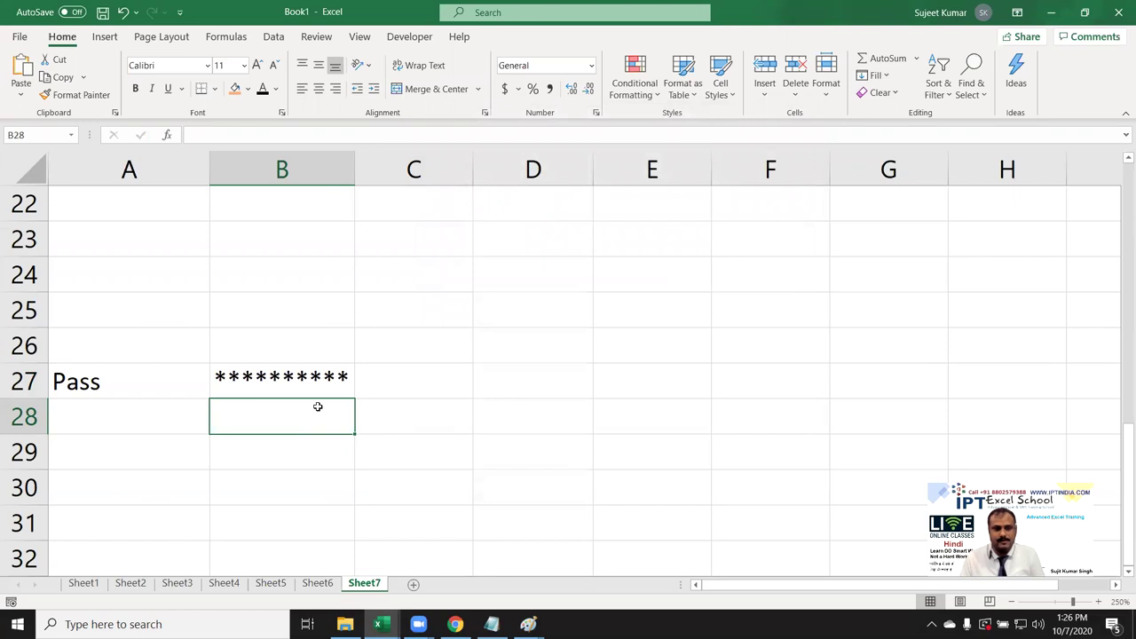
pyautogui.hotkey('alt', 'Tab')
# Scroll through the Support article and select its example tables, including the thousands-separator rows
pyautogui.scroll(-4, 476, 322)
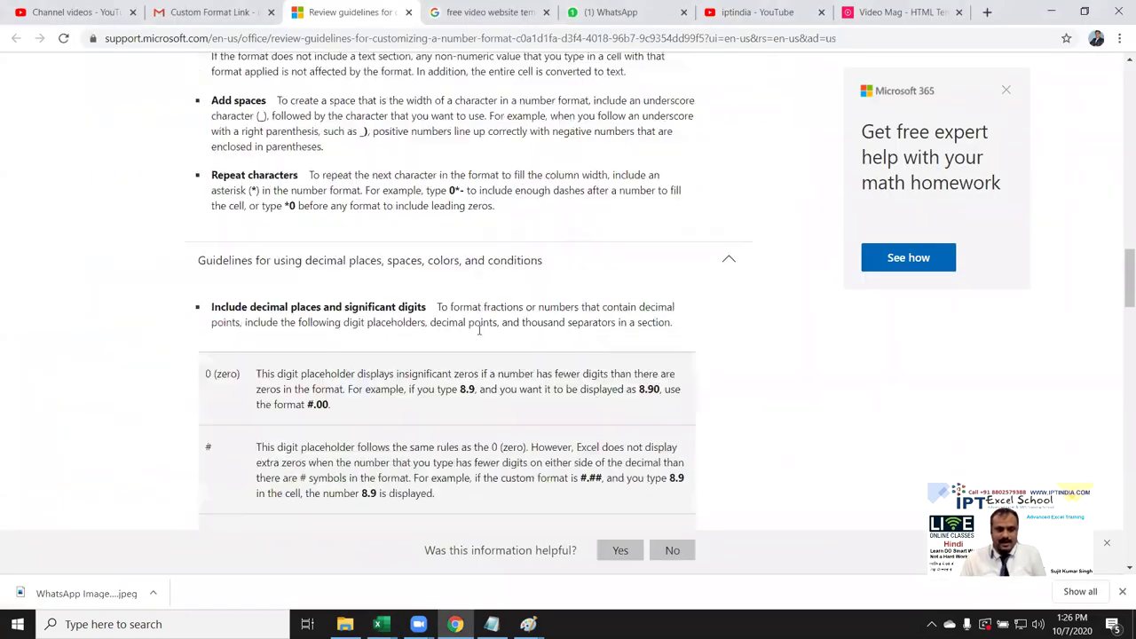
pyautogui.scroll(-2, 684, 345)
pyautogui.scroll(-6, 684, 345)
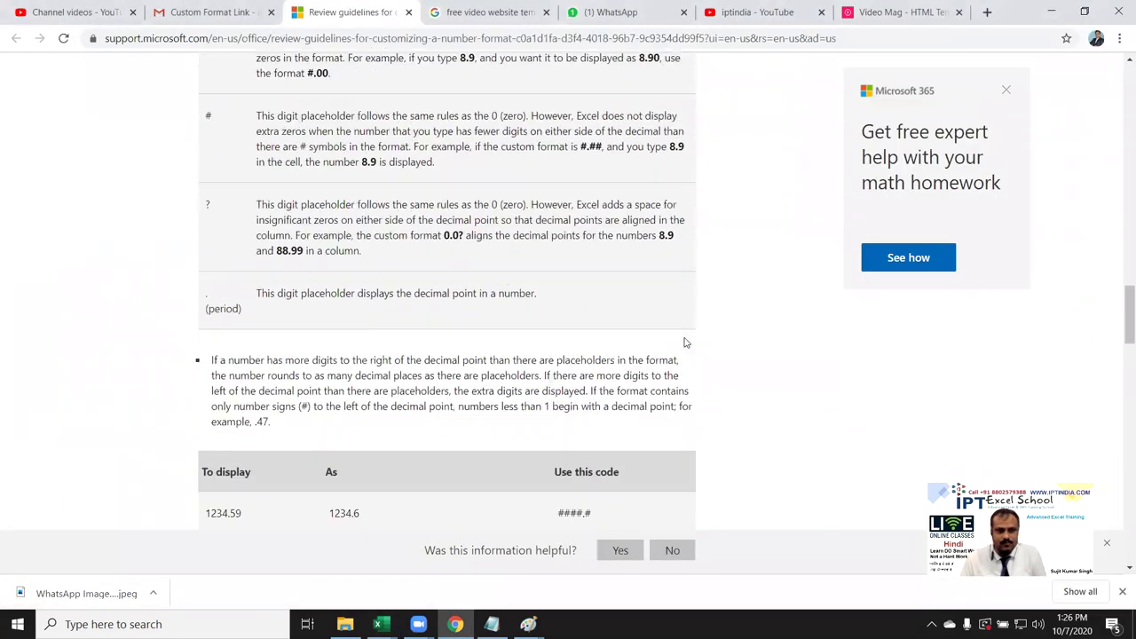
pyautogui.scroll(2, 384, 201)
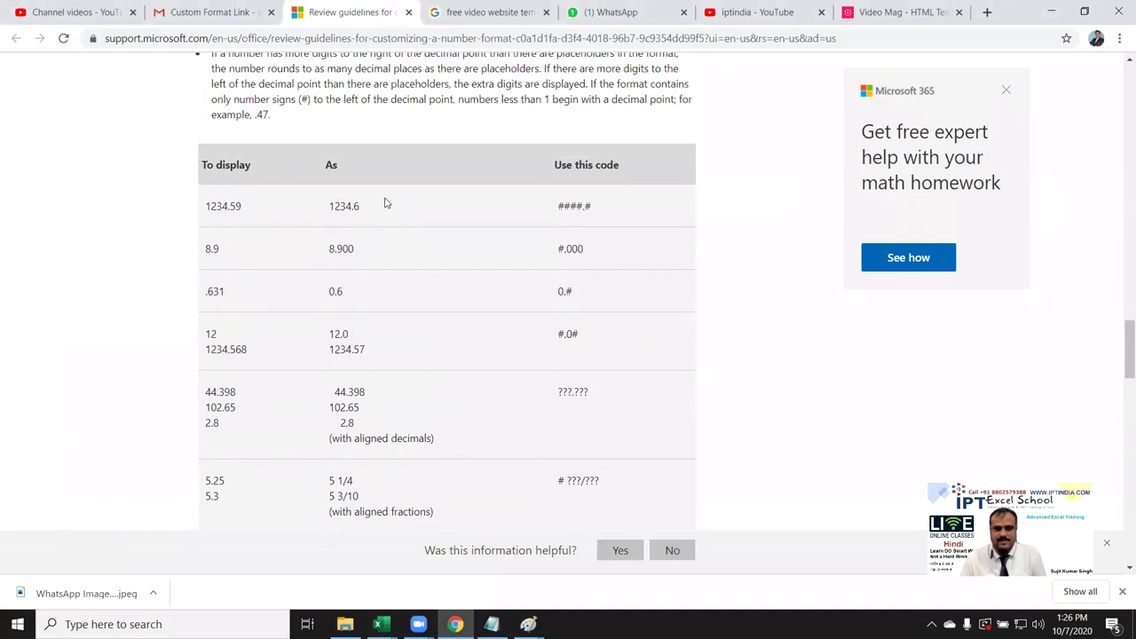
pyautogui.scroll(-1, 330, 235)
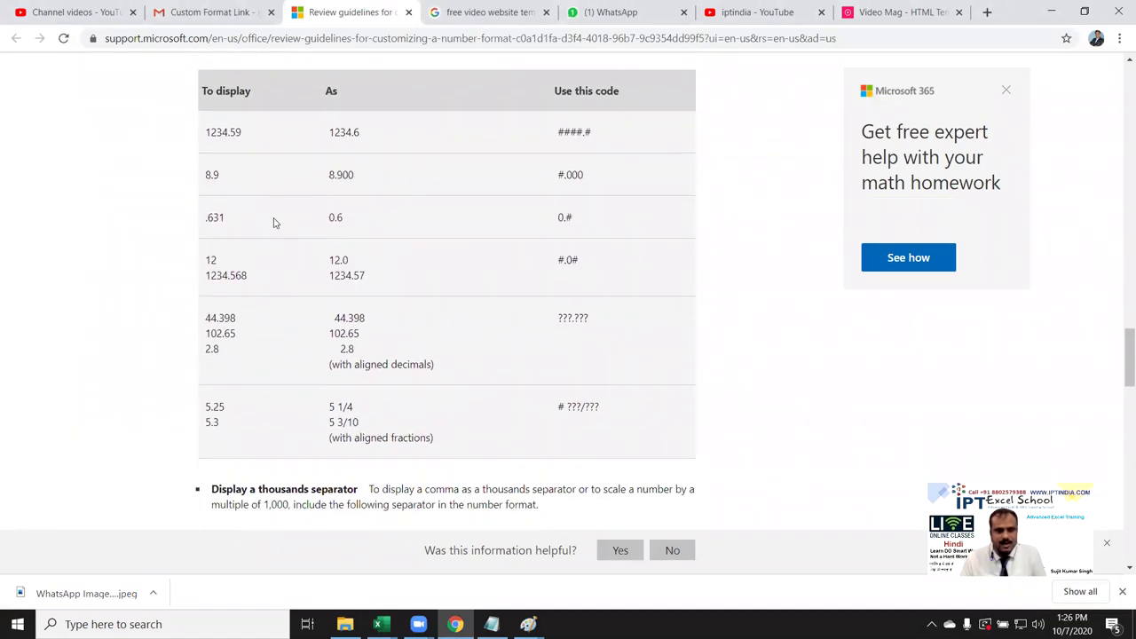
pyautogui.moveTo(208, 130); pyautogui.dragTo(586, 430)
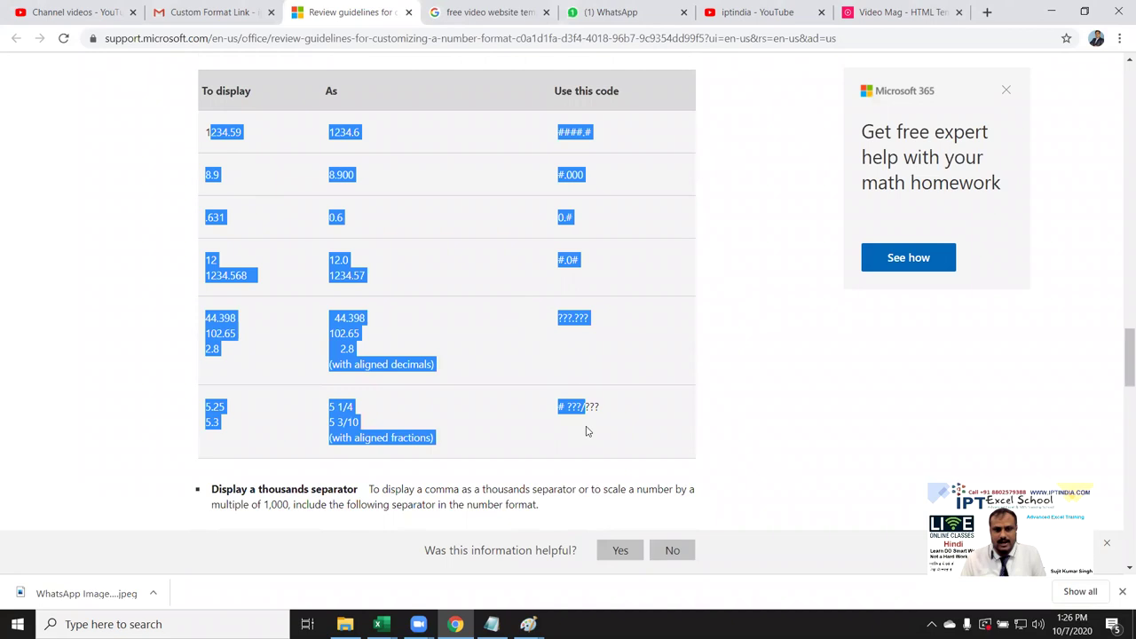
pyautogui.scroll(-4, 586, 430)
pyautogui.scroll(-1, 570, 424)
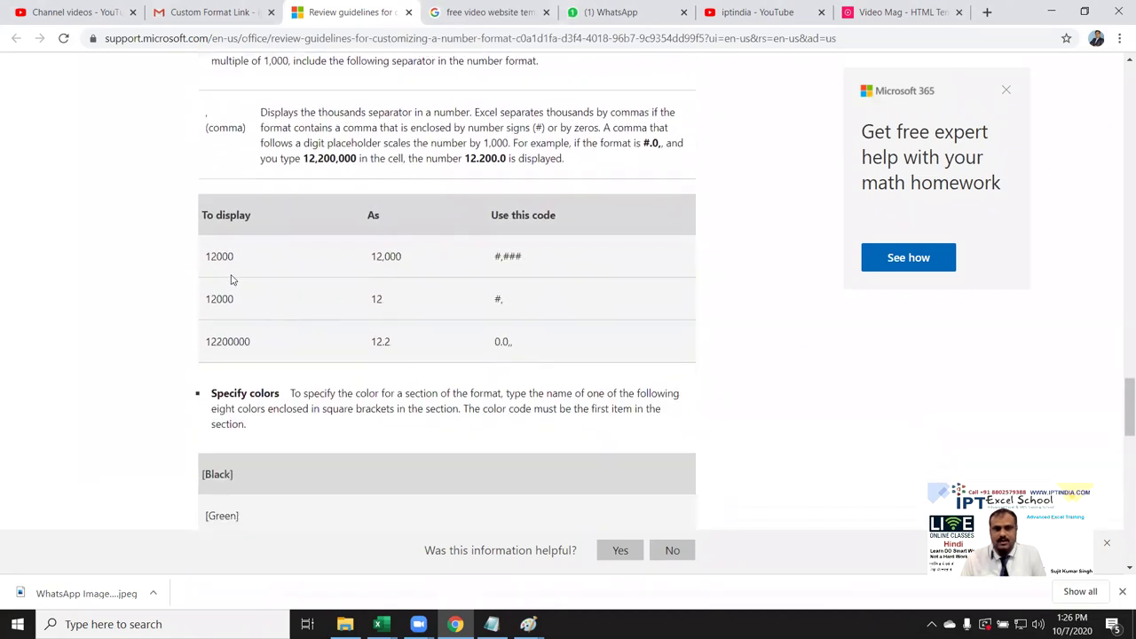
pyautogui.moveTo(216, 256)
pyautogui.mouseDown()
pyautogui.moveTo(482, 287)
pyautogui.moveTo(548, 350)
pyautogui.mouseUp()
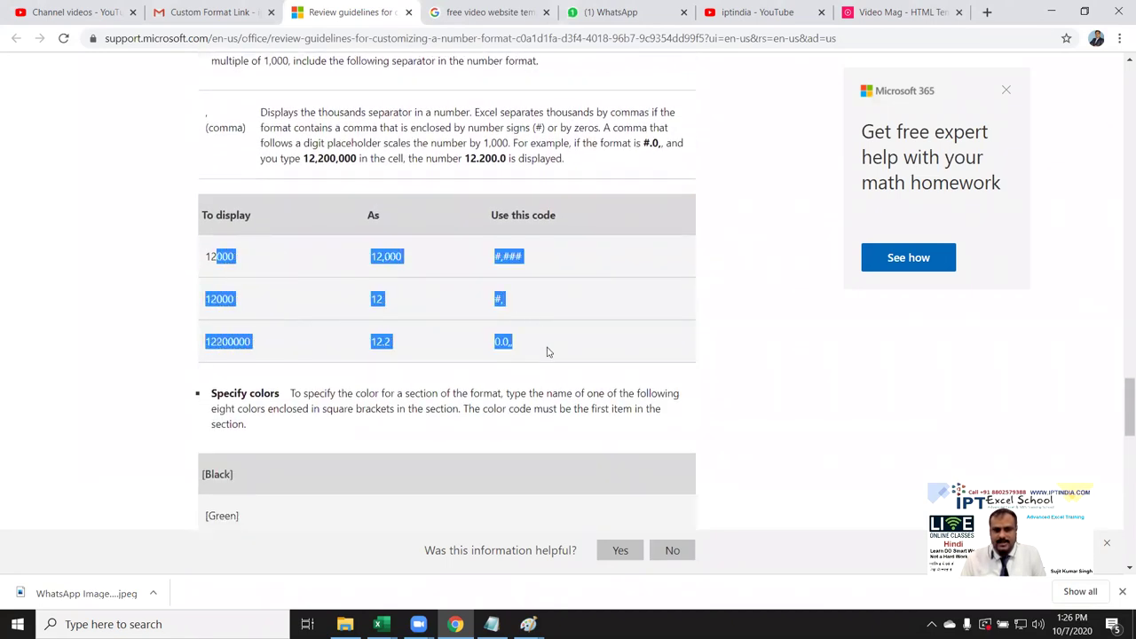
# Select the [Red][<=100];[Blue][>100] format code and return to Excel
pyautogui.scroll(-4, 548, 352)
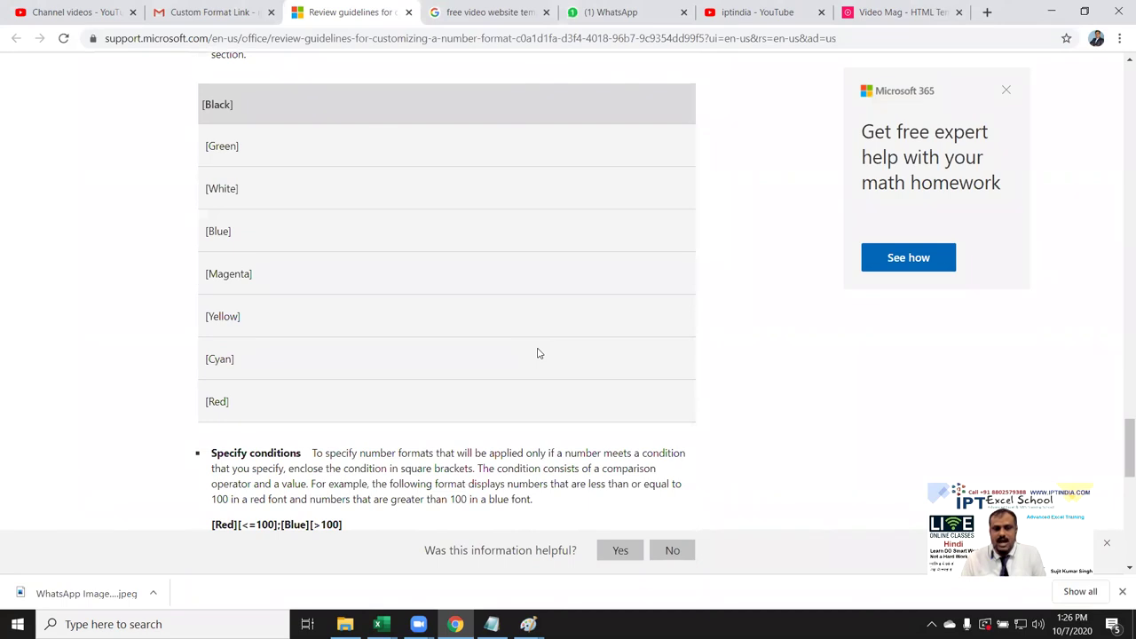
pyautogui.scroll(-1, 537, 354)
pyautogui.moveTo(376, 455); pyautogui.dragTo(210, 451)
pyautogui.hotkey('ctrl', 'c')
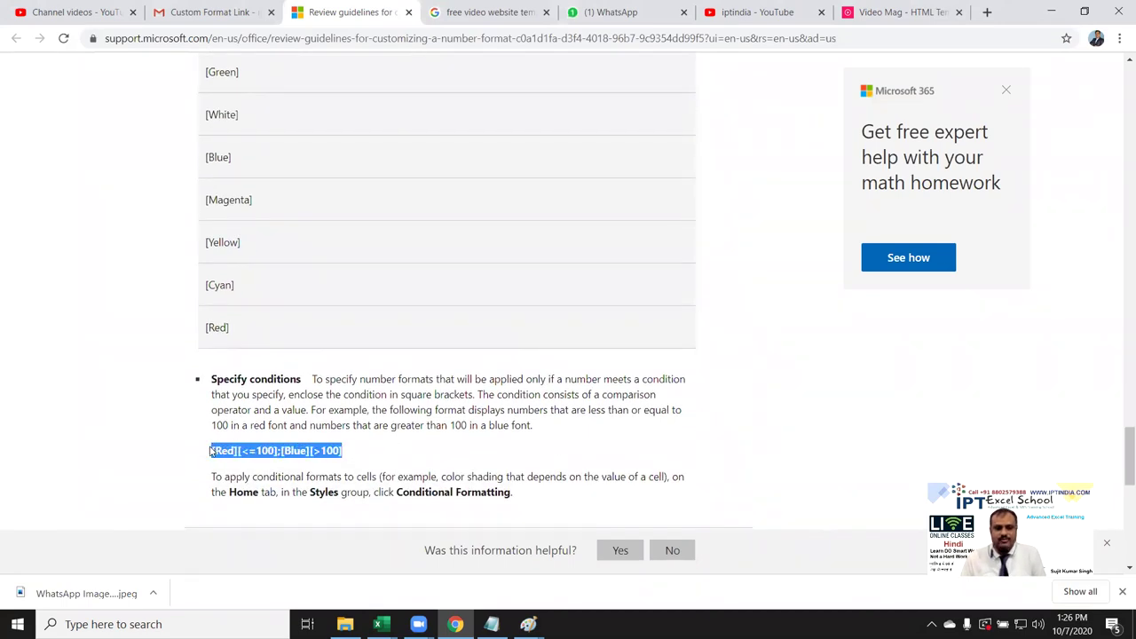
pyautogui.hotkey('alt', 'Tab')
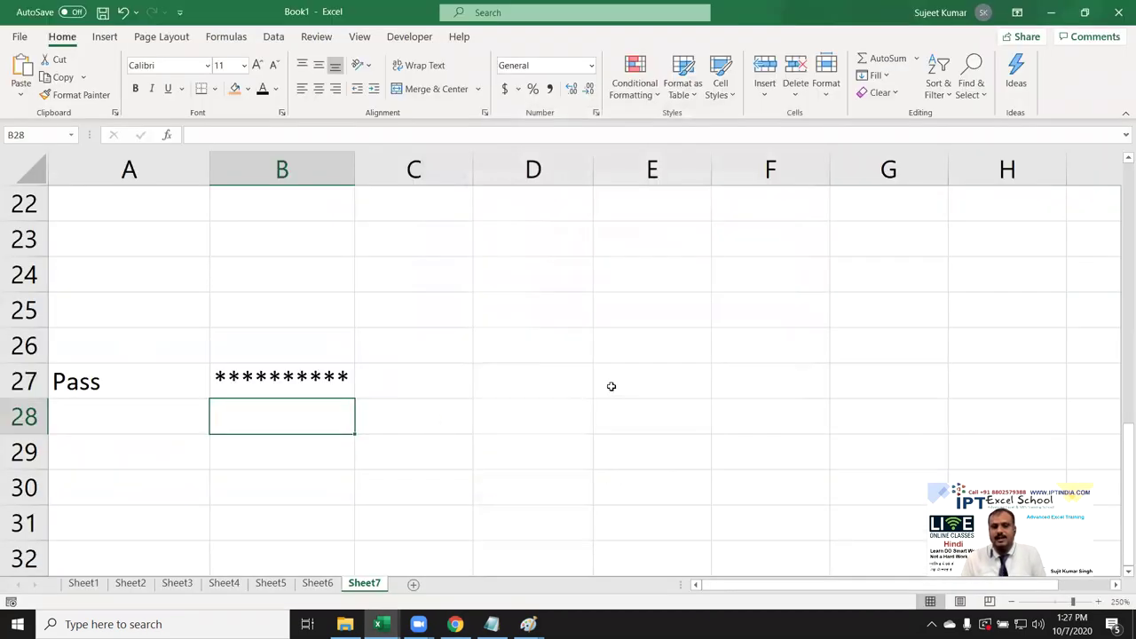
# Apply the custom format [Red][<=100];[Blue][>100] to D23:D29
pyautogui.click(559, 240)
pyautogui.moveTo(532, 452); pyautogui.dragTo(533, 448)
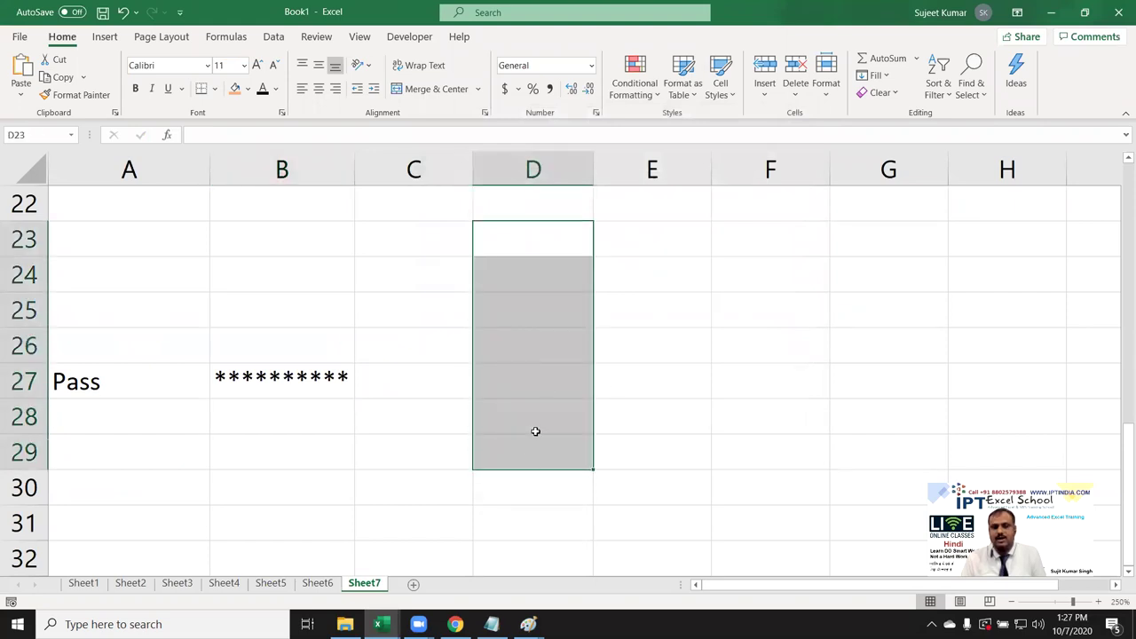
pyautogui.press('Return')
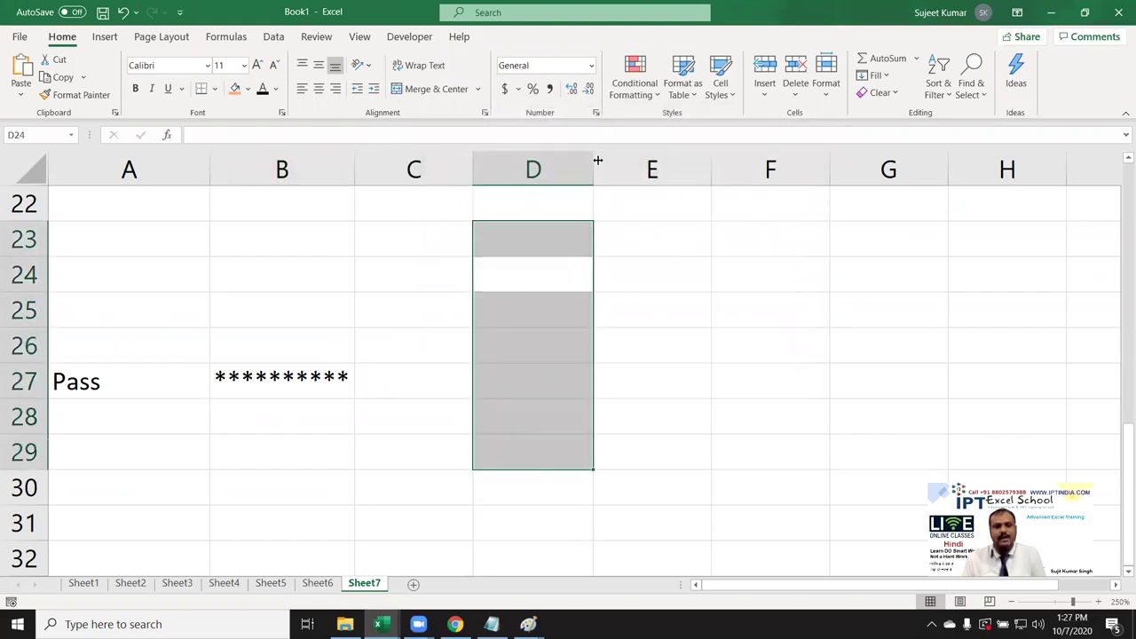
pyautogui.hotkey('alt', 'Tab')
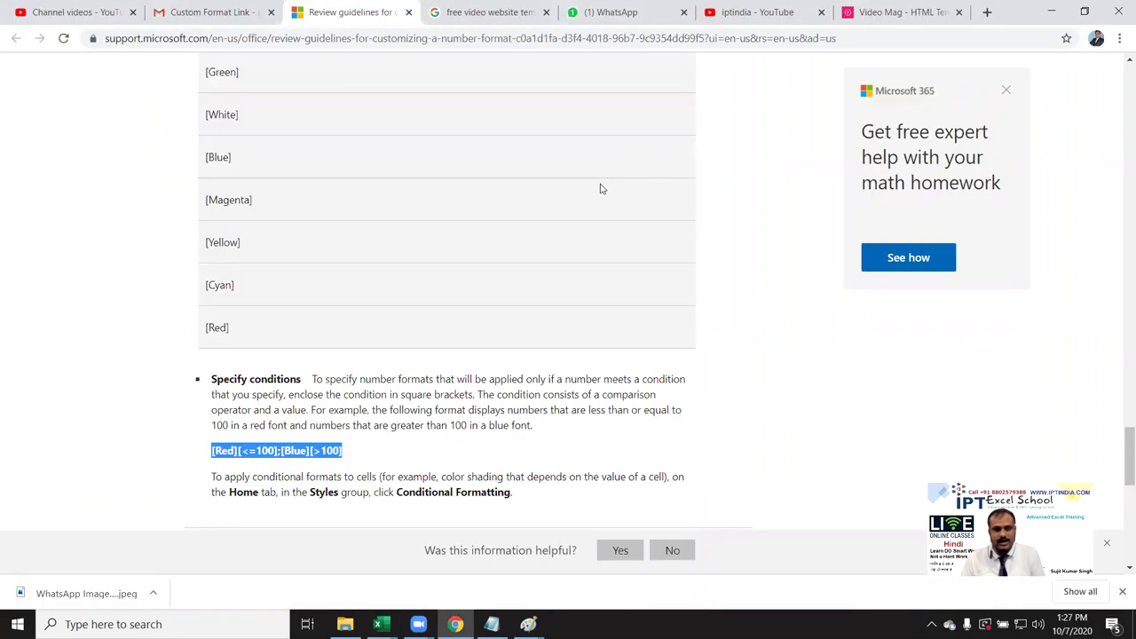
pyautogui.hotkey('alt', 'Tab')
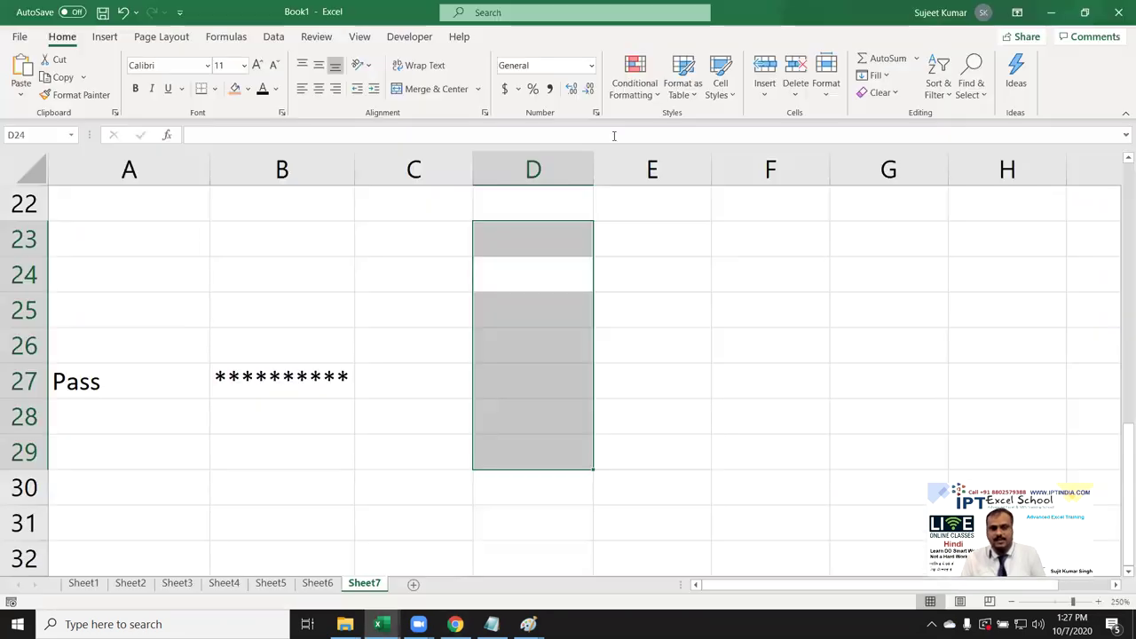
pyautogui.hotkey('ctrl', '1')
pyautogui.click(471, 282)
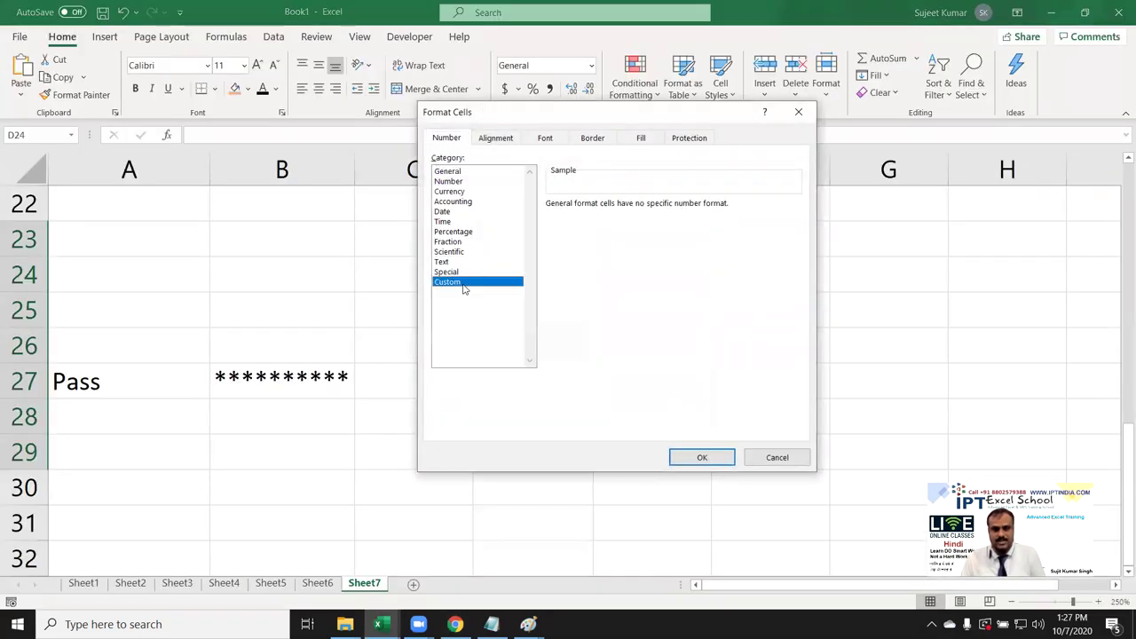
pyautogui.doubleClick(578, 218)
pyautogui.hotkey('ctrl', 'v')
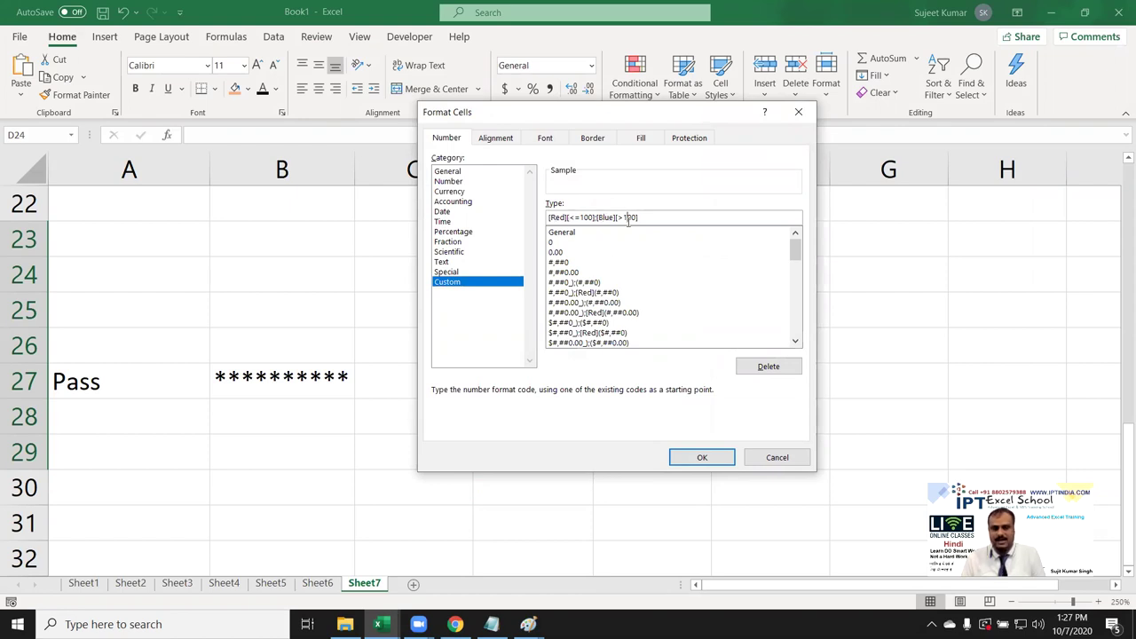
pyautogui.click(701, 459)
# Enter 652 in D25 and 23 in D26 so they show blue and red
pyautogui.click(539, 317)
pyautogui.write('652')
pyautogui.press('Return')
pyautogui.write('23')
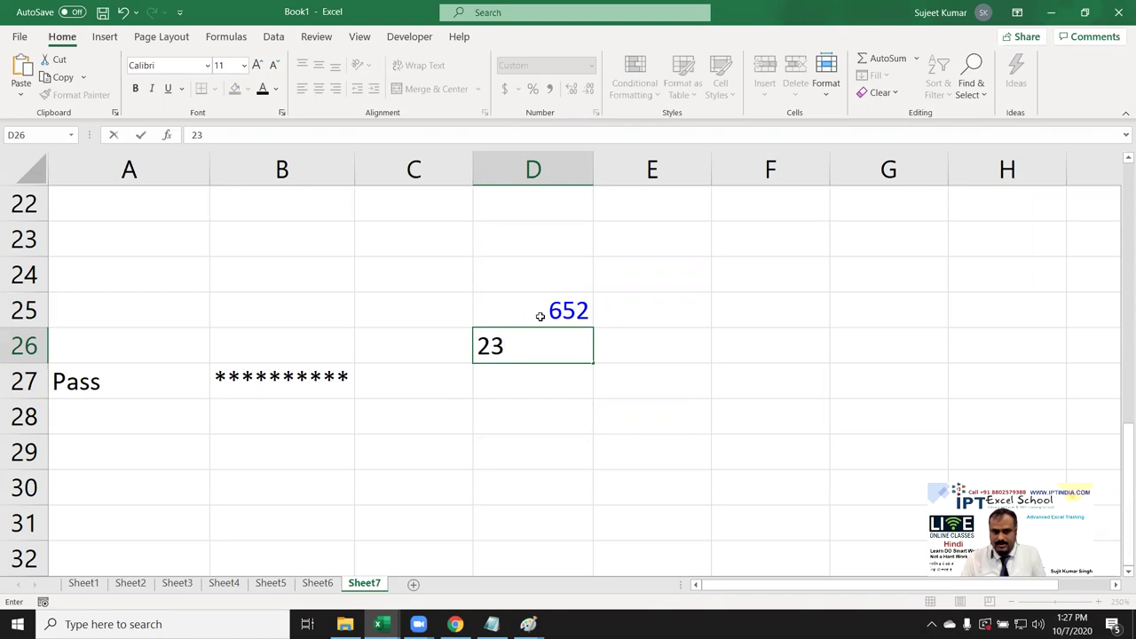
pyautogui.press('Return')
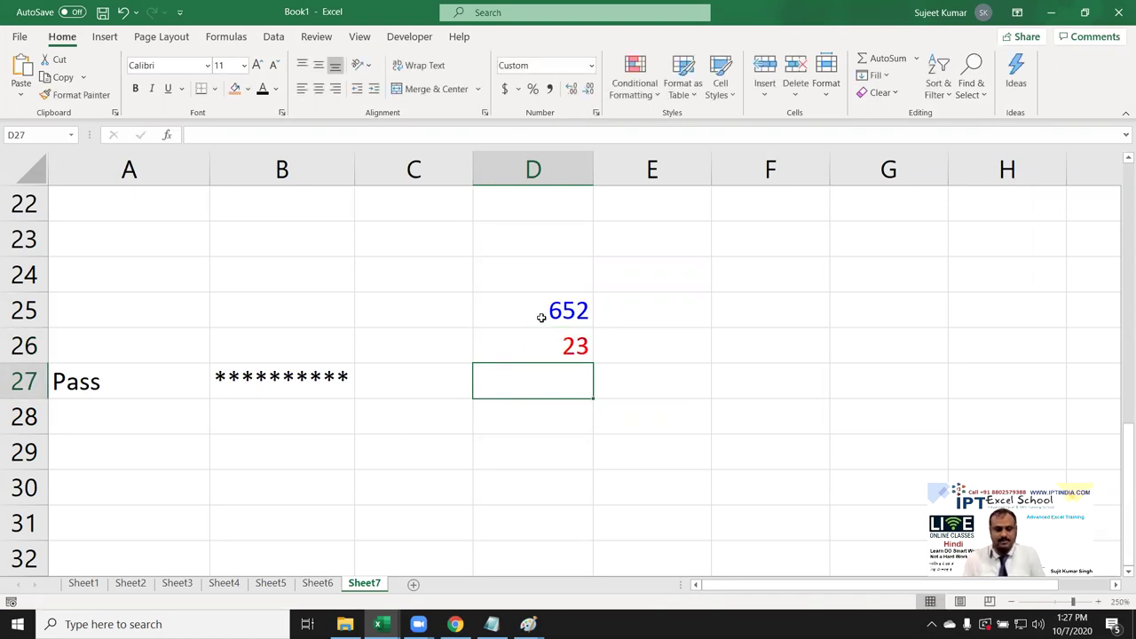
pyautogui.hotkey('alt', 'Tab')
# Select the colour names Black, Green, White, Blue, Magenta, Yellow and Red in the article
pyautogui.scroll(-2, 314, 464)
pyautogui.scroll(2, 314, 463)
pyautogui.scroll(2, 223, 411)
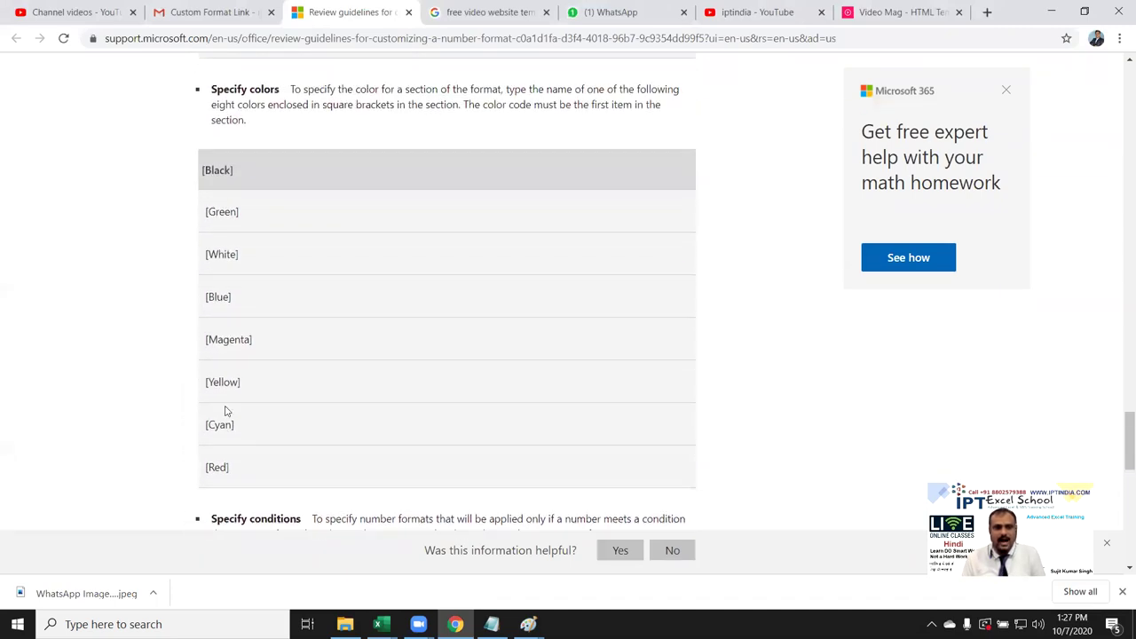
pyautogui.doubleClick(214, 178)
pyautogui.doubleClick(223, 220)
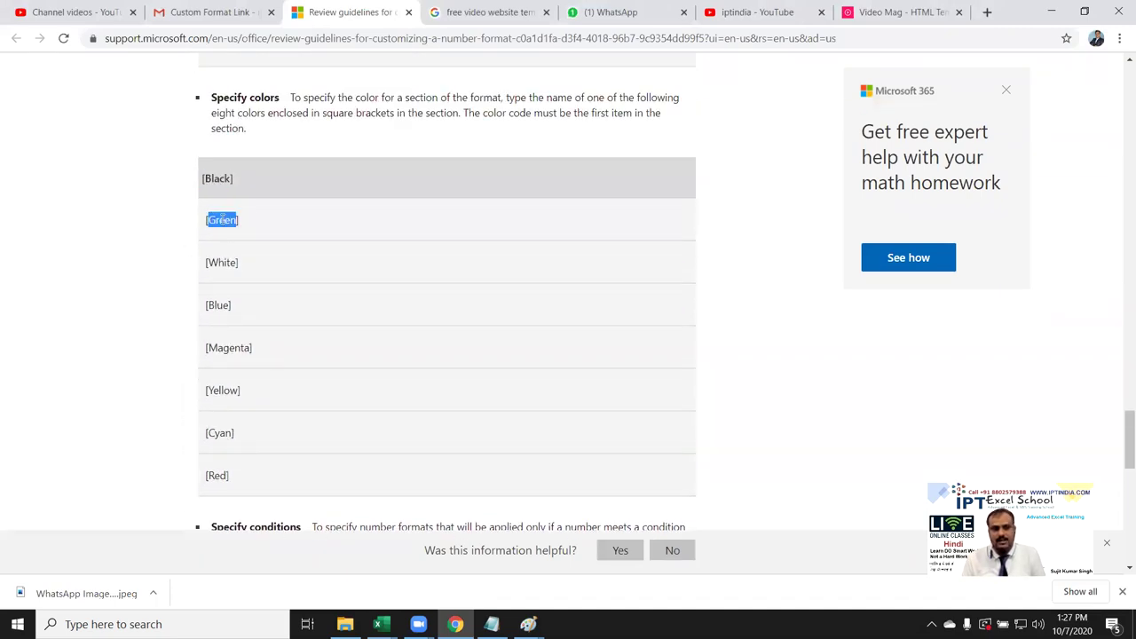
pyautogui.doubleClick(224, 263)
pyautogui.doubleClick(212, 305)
pyautogui.doubleClick(226, 348)
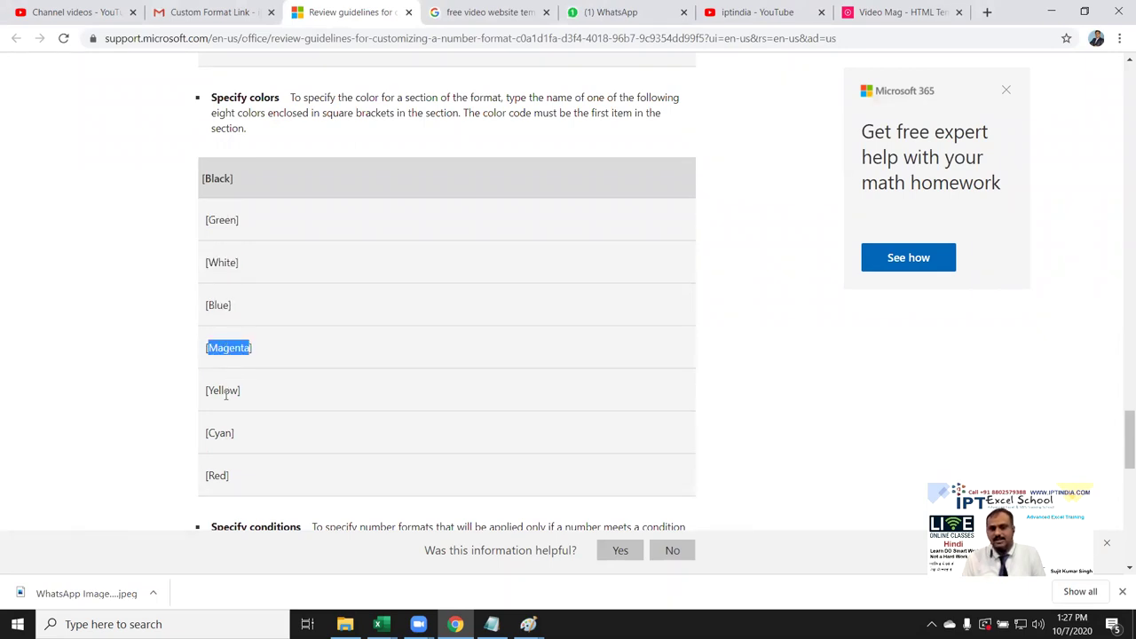
pyautogui.doubleClick(223, 391)
pyautogui.doubleClick(217, 476)
# Expand the currency, percentages and scientific notation guidelines and select the ALT+0162 cent code
pyautogui.scroll(-4, 288, 380)
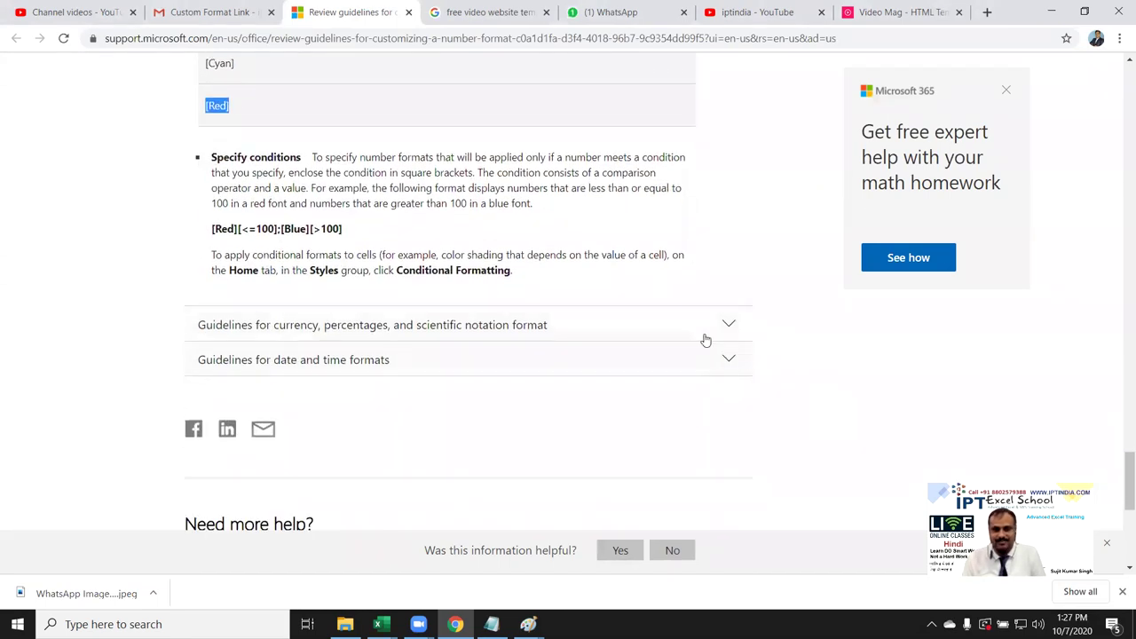
pyautogui.click(702, 334)
pyautogui.scroll(-2, 399, 268)
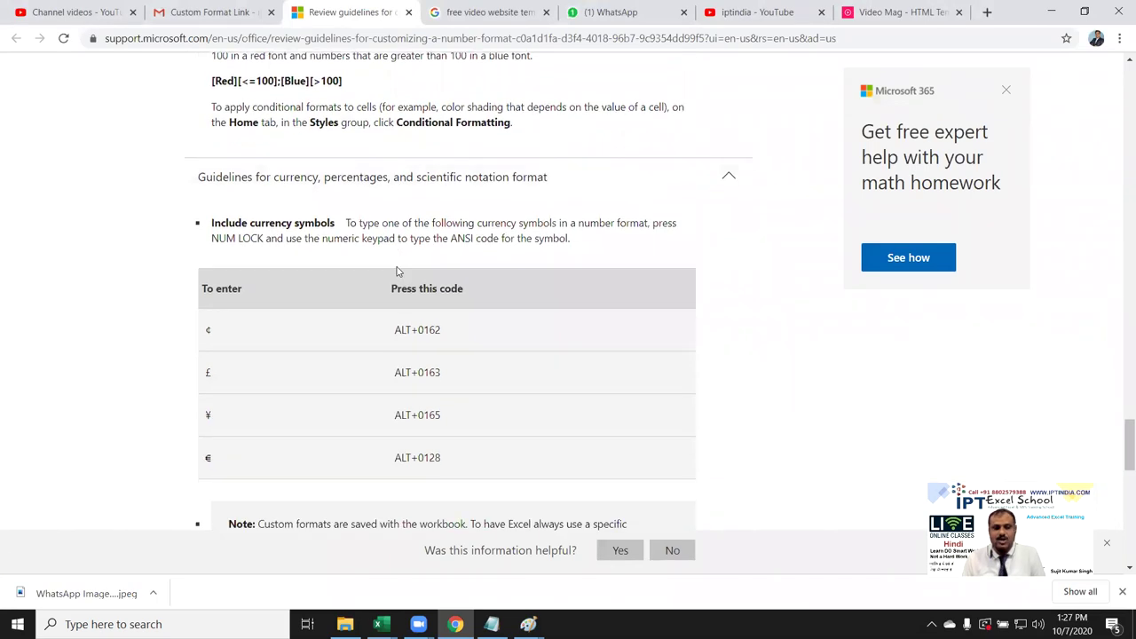
pyautogui.scroll(-2, 363, 259)
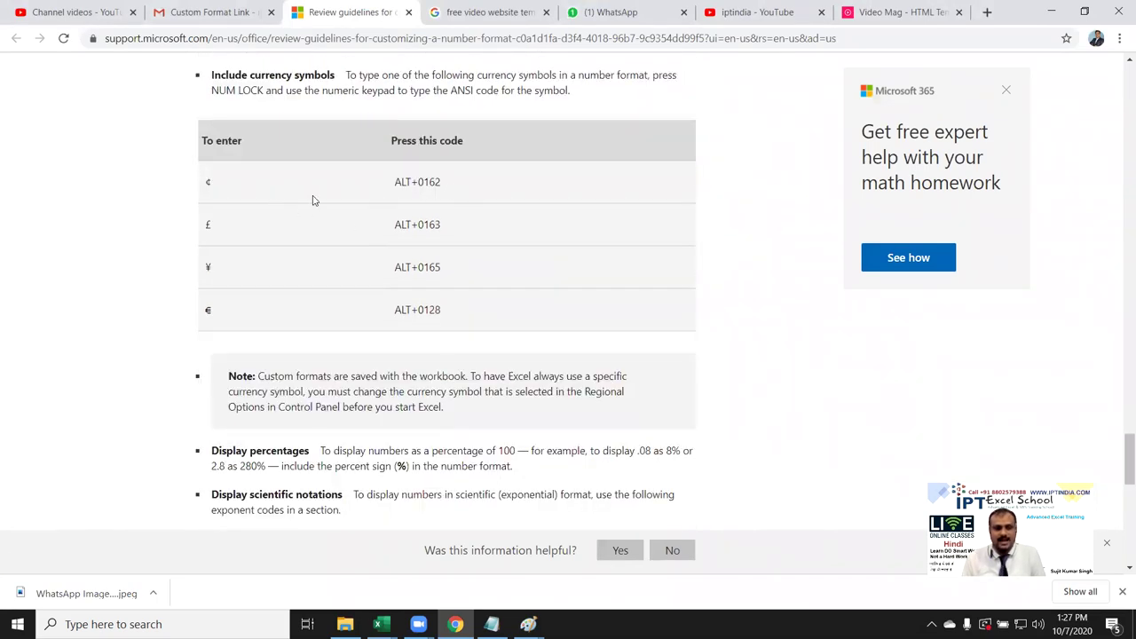
pyautogui.moveTo(394, 182); pyautogui.dragTo(454, 183)
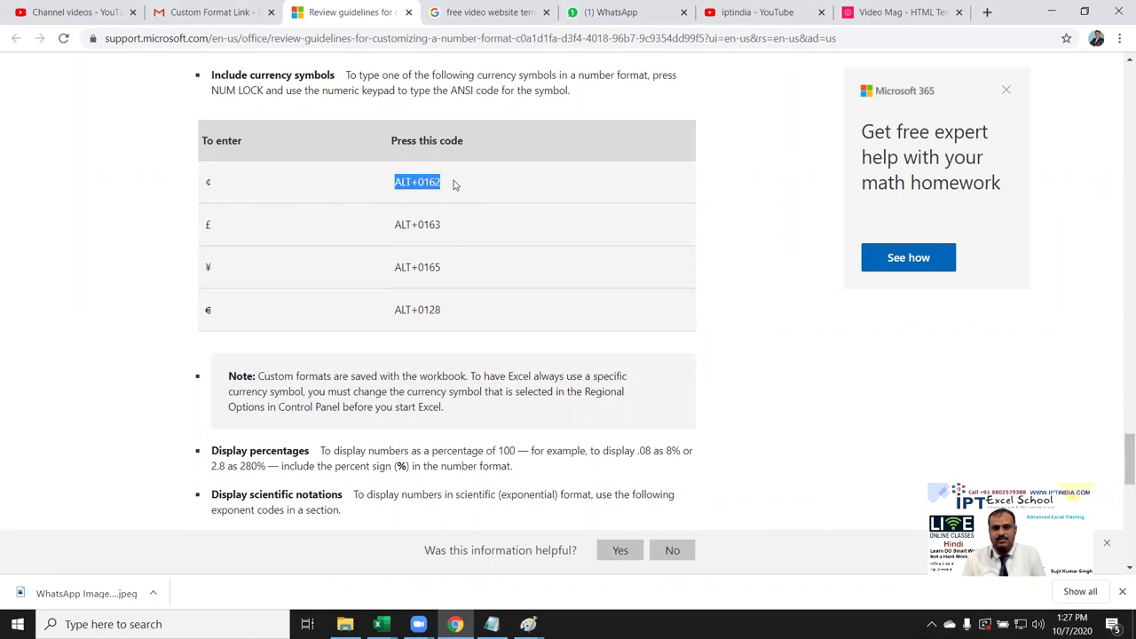
pyautogui.click(216, 191)
pyautogui.moveTo(216, 188); pyautogui.dragTo(252, 228)
pyautogui.click(387, 215)
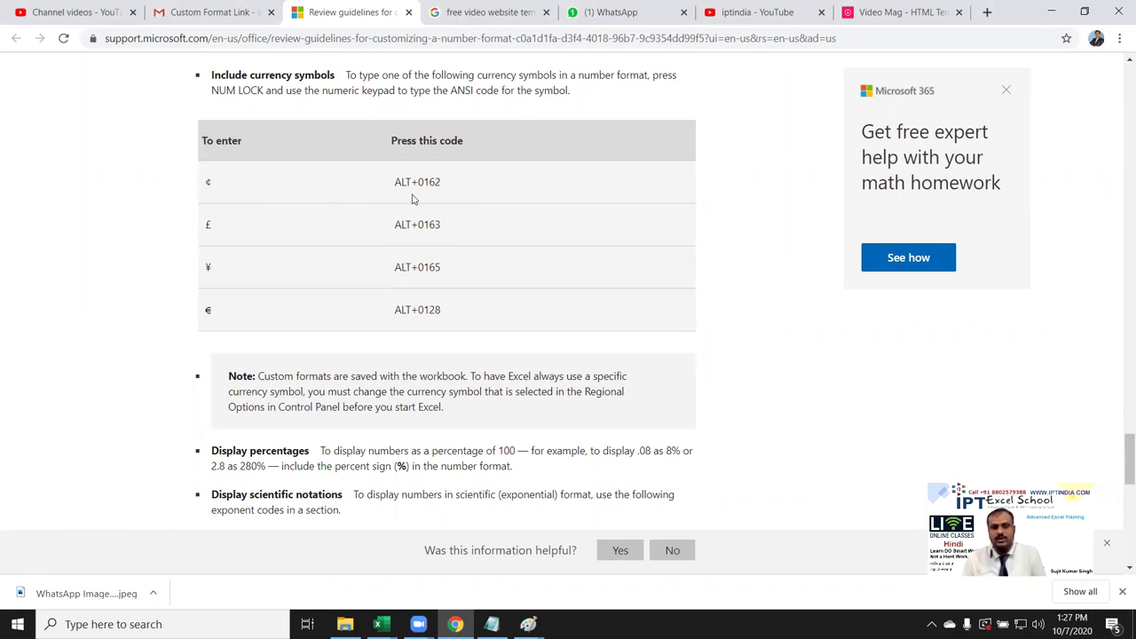
pyautogui.hotkey('alt', 'Tab')
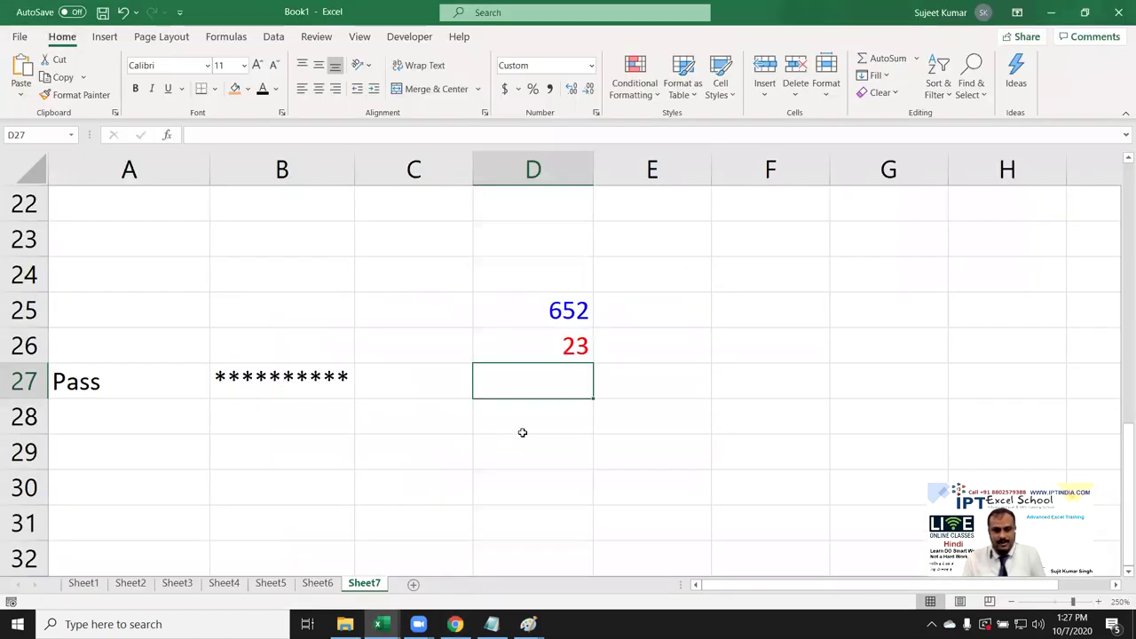
# Enter the currency symbols ¢ in D28, £ in D29 and ¤ in D30
pyautogui.click(515, 414)
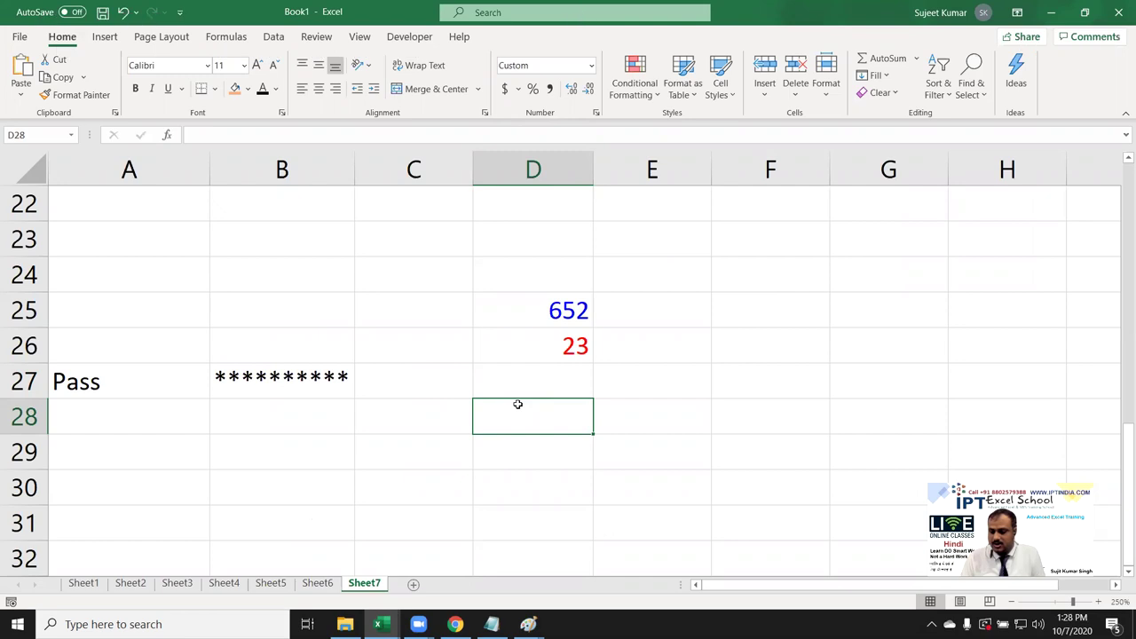
pyautogui.write('¢')
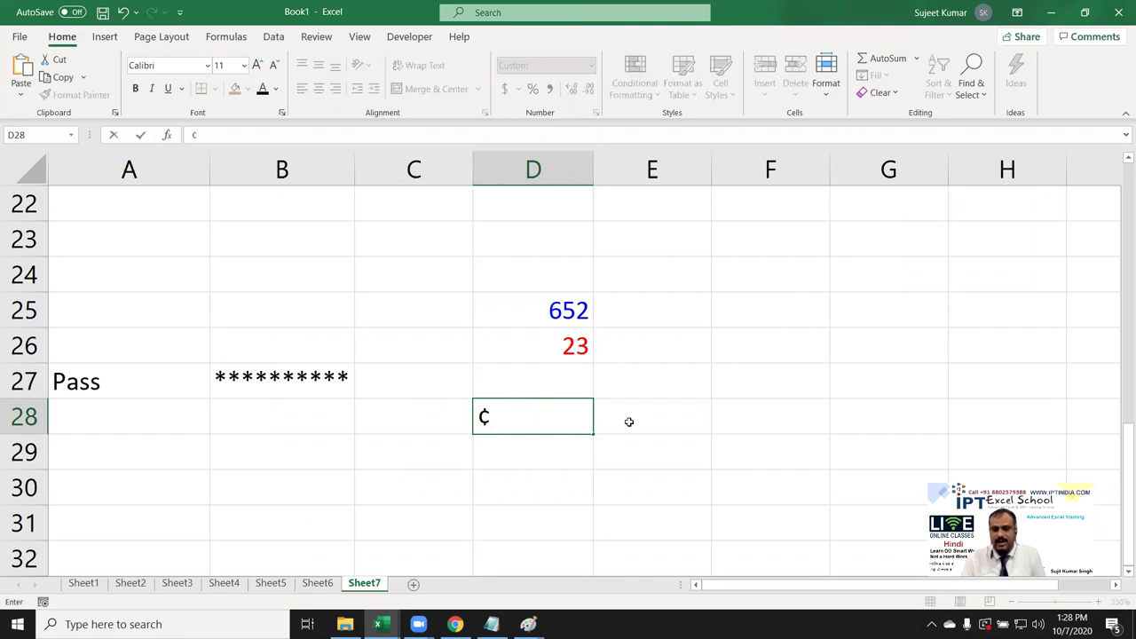
pyautogui.press('Return')
pyautogui.hotkey('alt', 'Tab')
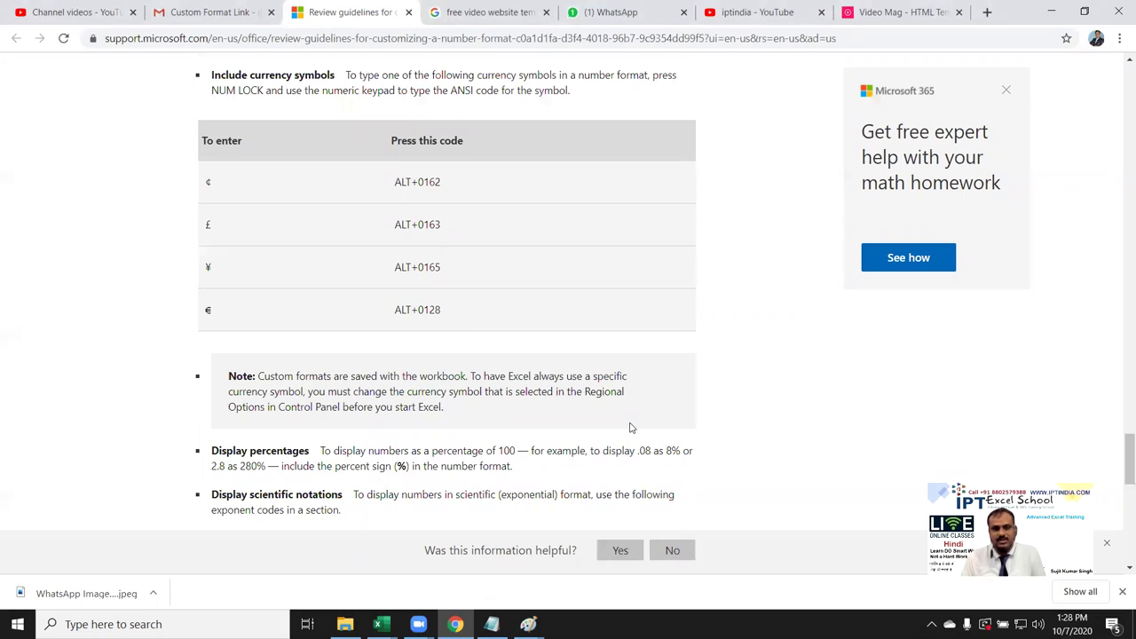
pyautogui.hotkey('alt', 'Tab')
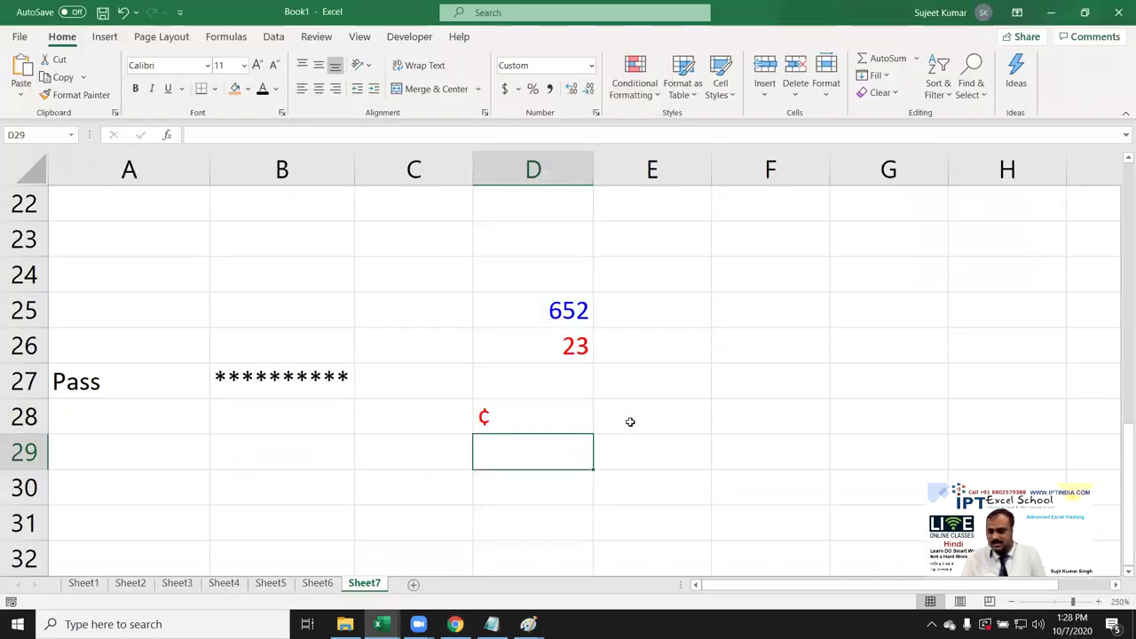
pyautogui.write('£')
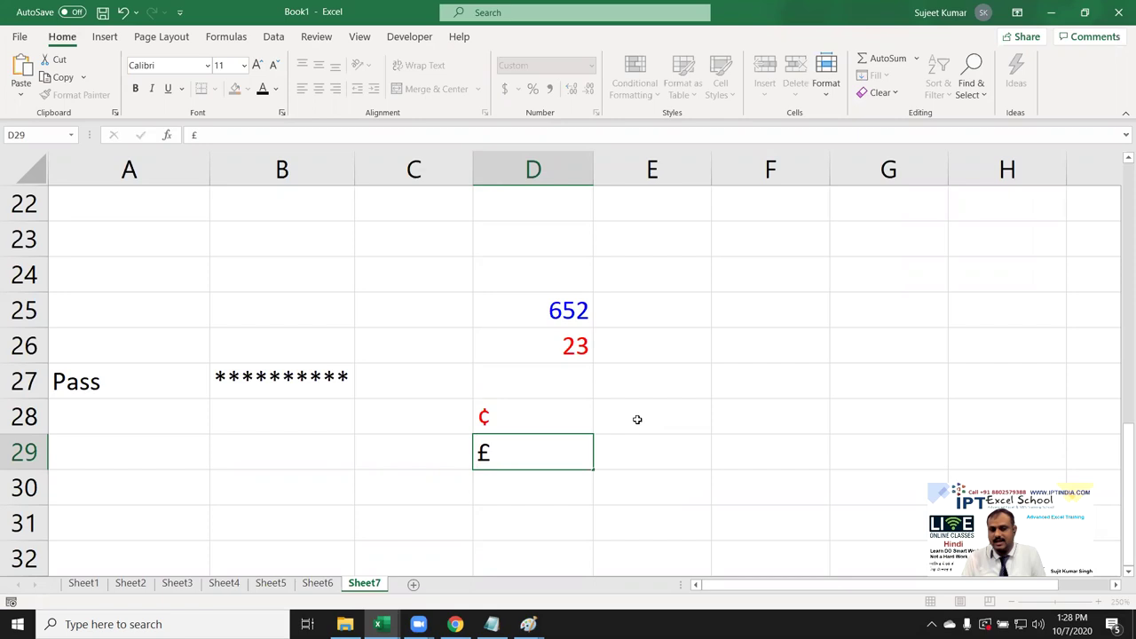
pyautogui.press('Return')
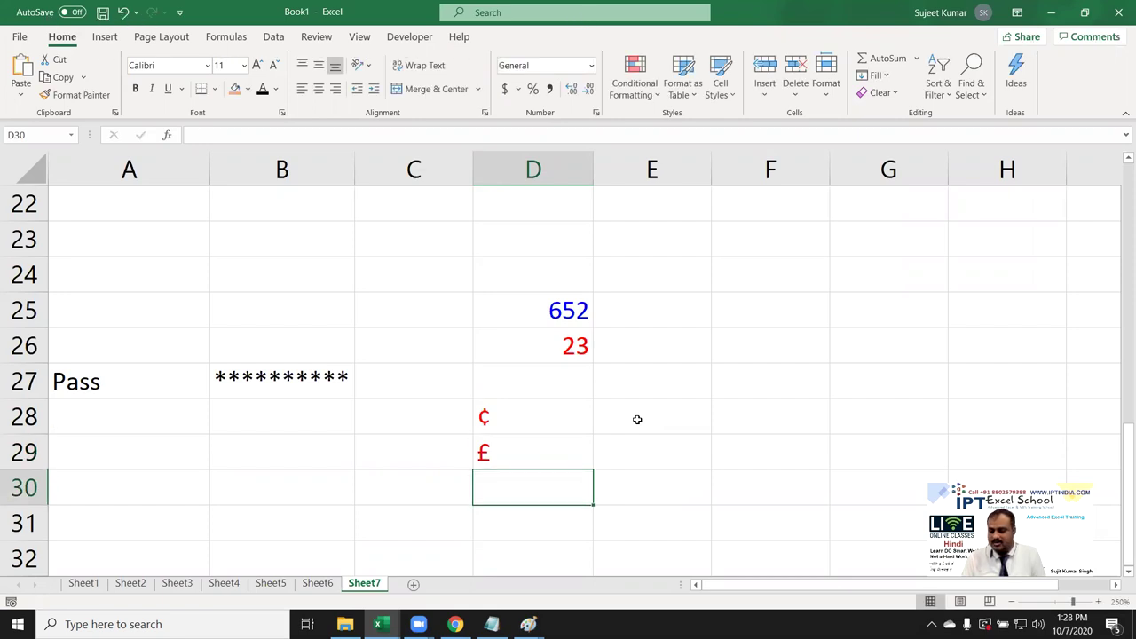
pyautogui.write('¤')
pyautogui.press('Return')
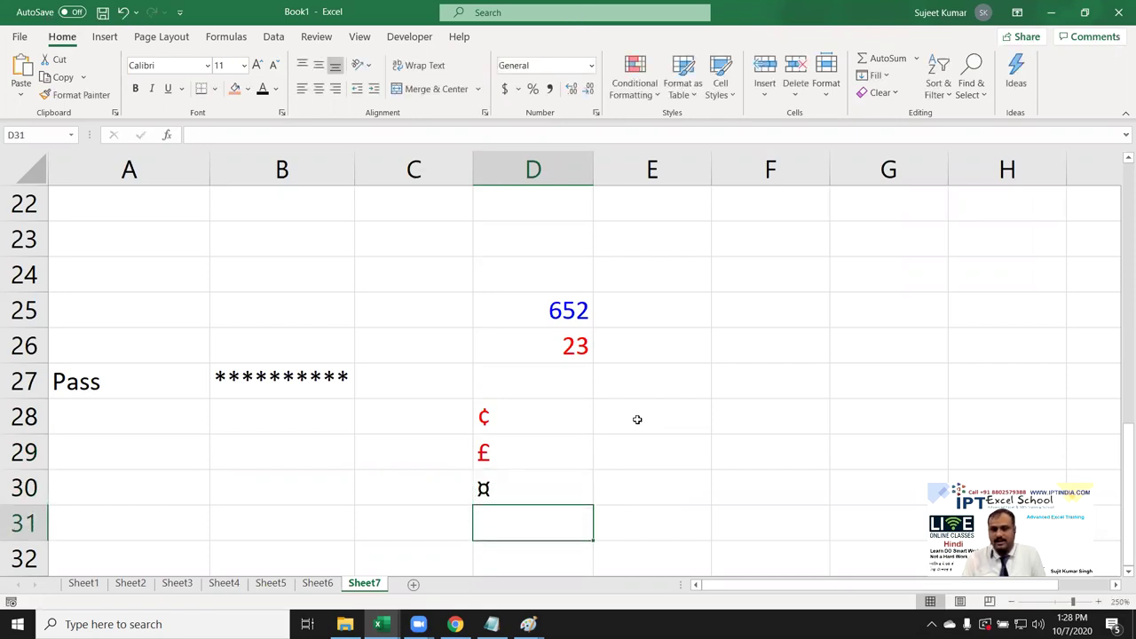
pyautogui.hotkey('alt', 'Tab')
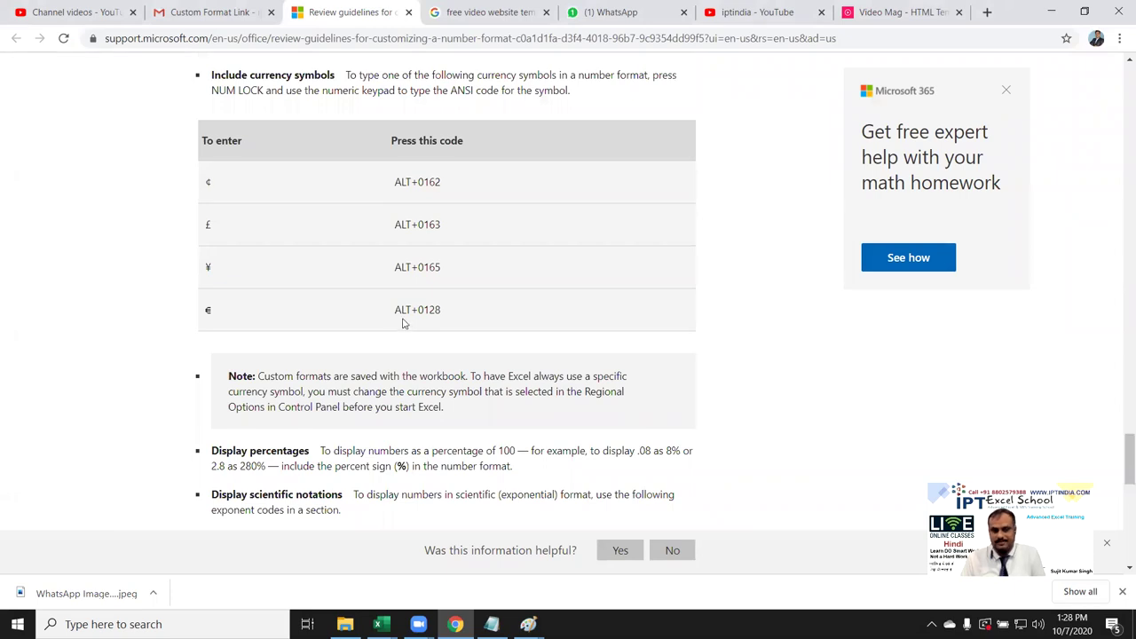
# Expand 'Guidelines for date and time formats' and scroll to the format code tables
pyautogui.scroll(-2, 402, 324)
pyautogui.scroll(-1, 328, 462)
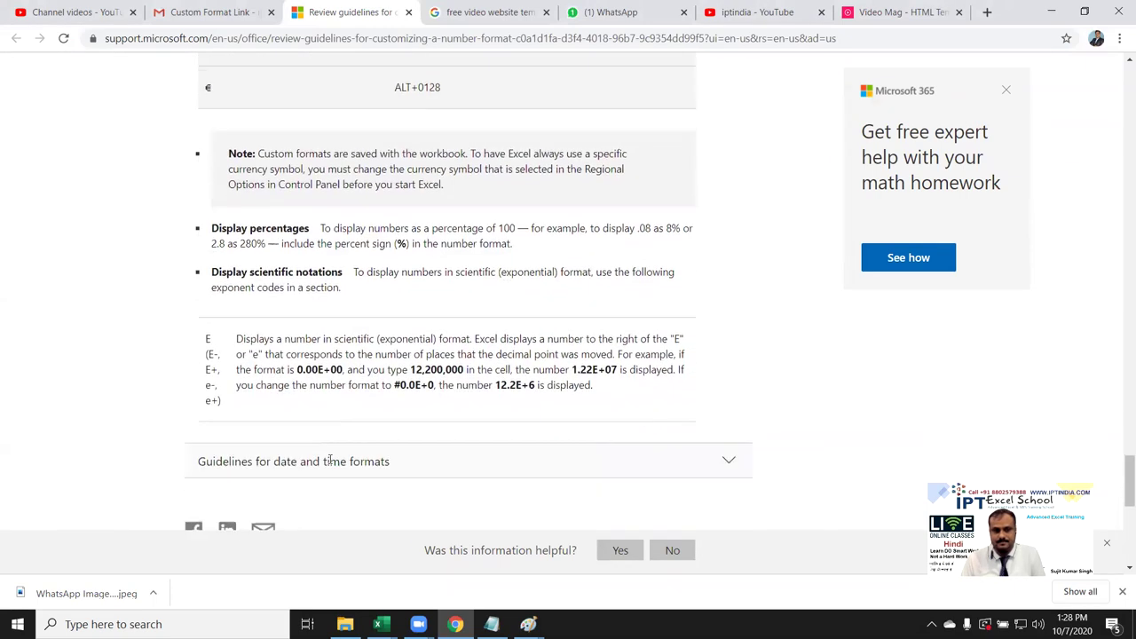
pyautogui.scroll(-2, 328, 462)
pyautogui.click(350, 254)
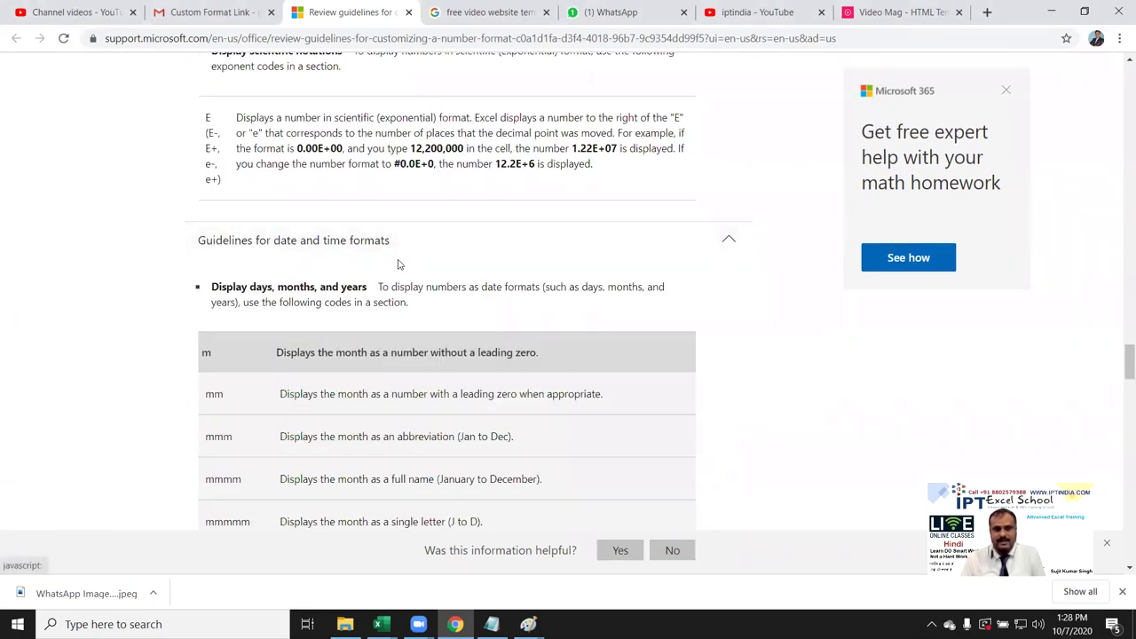
pyautogui.scroll(2, 412, 299)
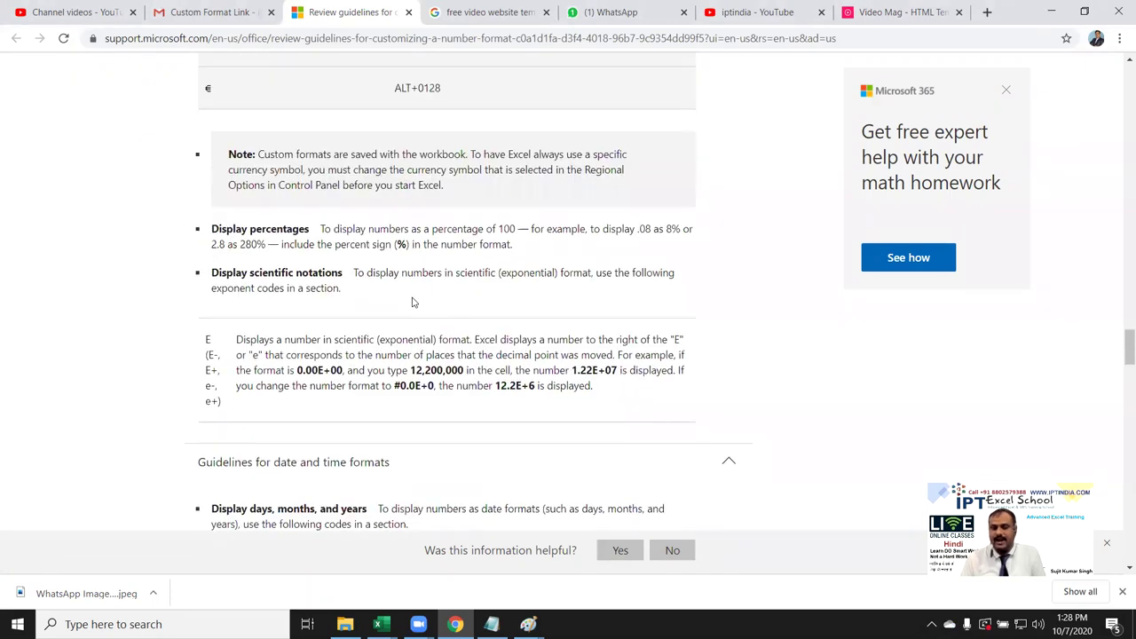
pyautogui.scroll(-2, 412, 303)
pyautogui.scroll(-2, 246, 166)
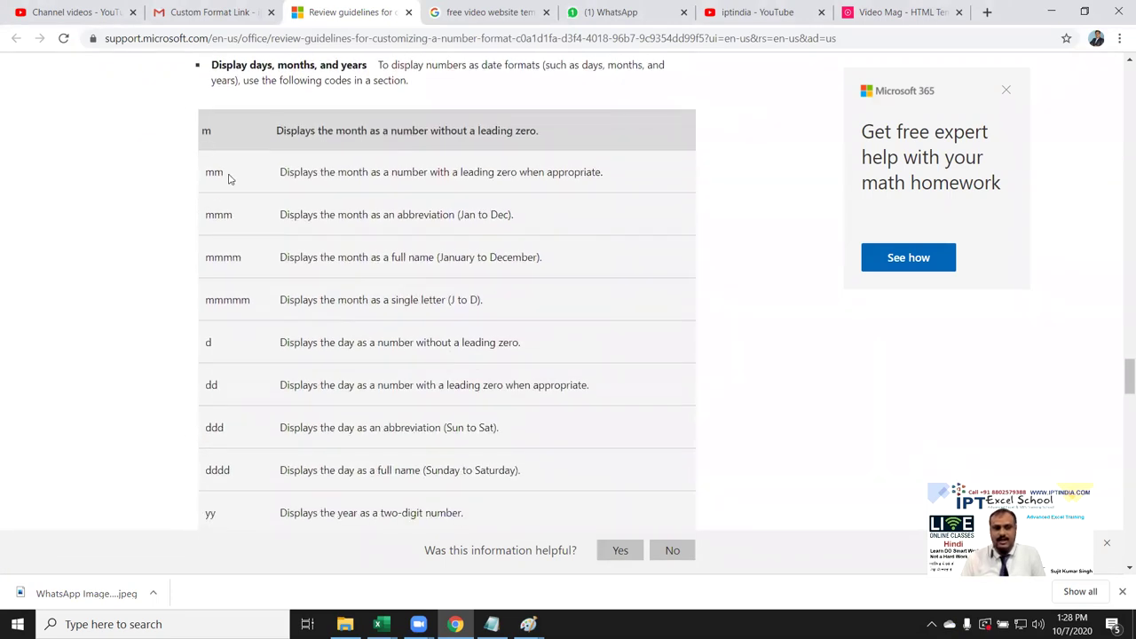
pyautogui.scroll(-5, 248, 243)
pyautogui.scroll(1, 272, 325)
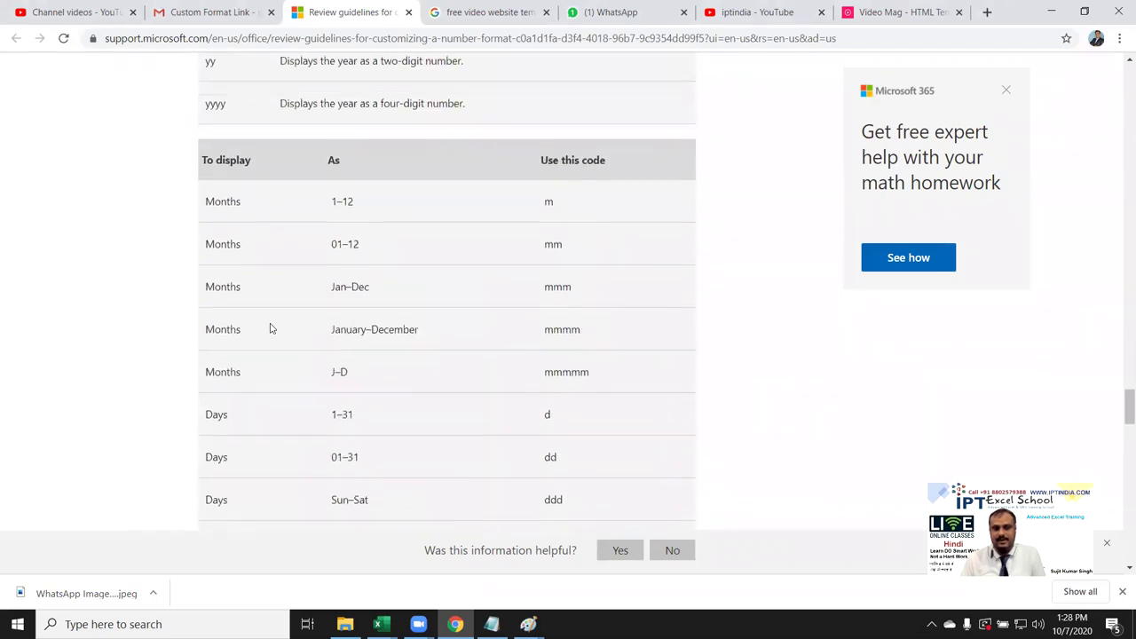
pyautogui.scroll(3, 515, 245)
pyautogui.scroll(-3, 515, 250)
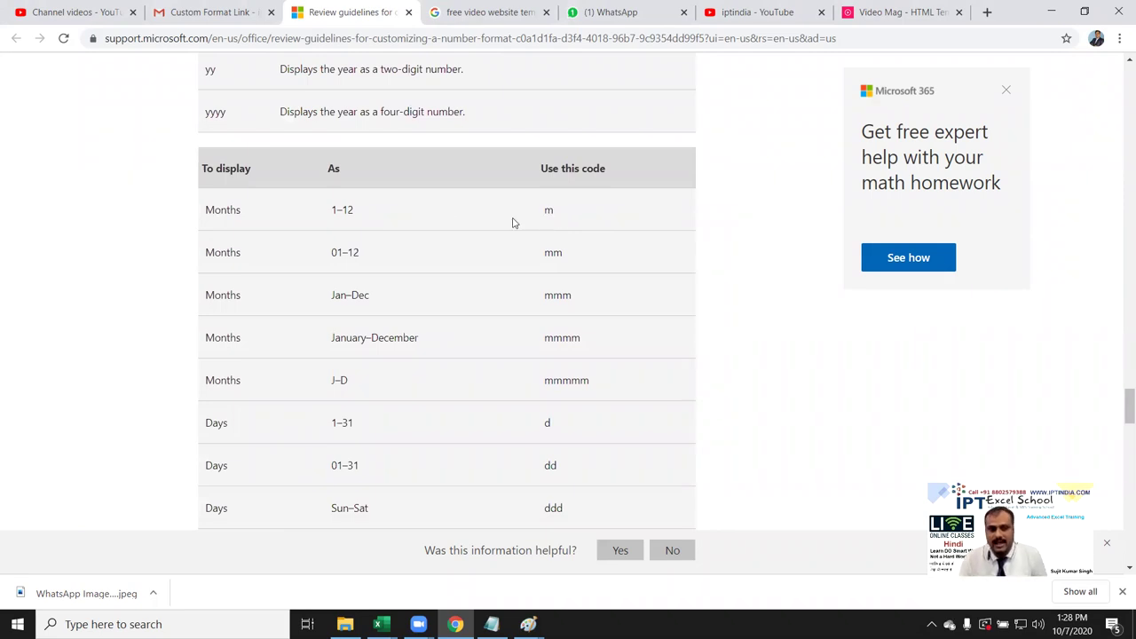
# Point out the month codes: the 1–12 and 01–12 ranges, January–December and mmmmm
pyautogui.moveTo(349, 210); pyautogui.dragTo(356, 217)
pyautogui.click(561, 252)
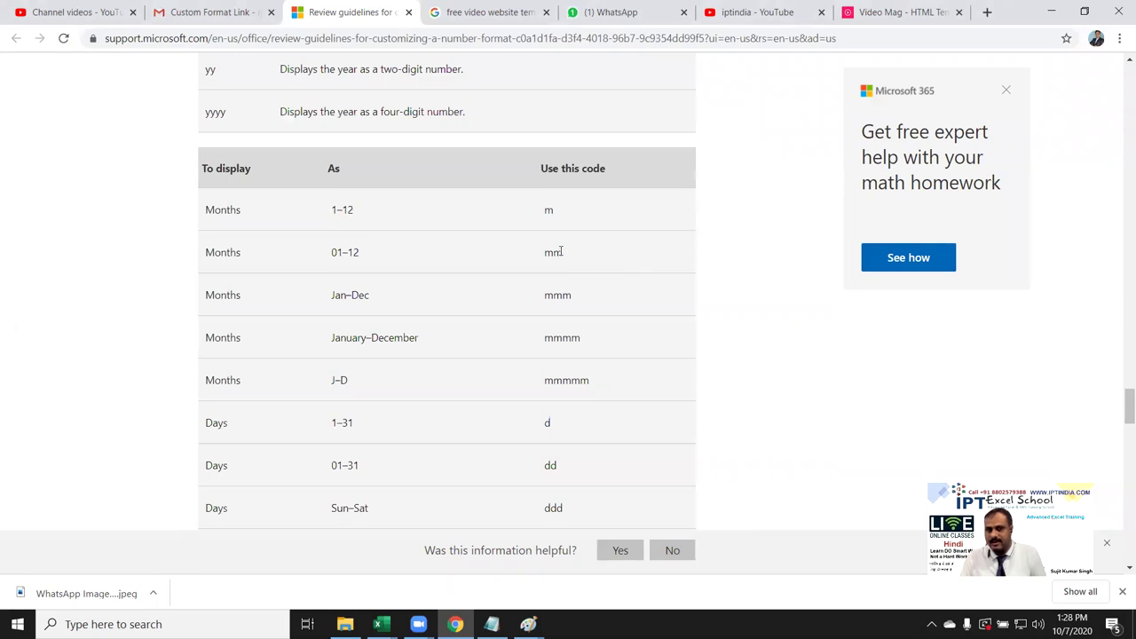
pyautogui.moveTo(342, 211); pyautogui.dragTo(349, 211)
pyautogui.moveTo(342, 252); pyautogui.dragTo(348, 253)
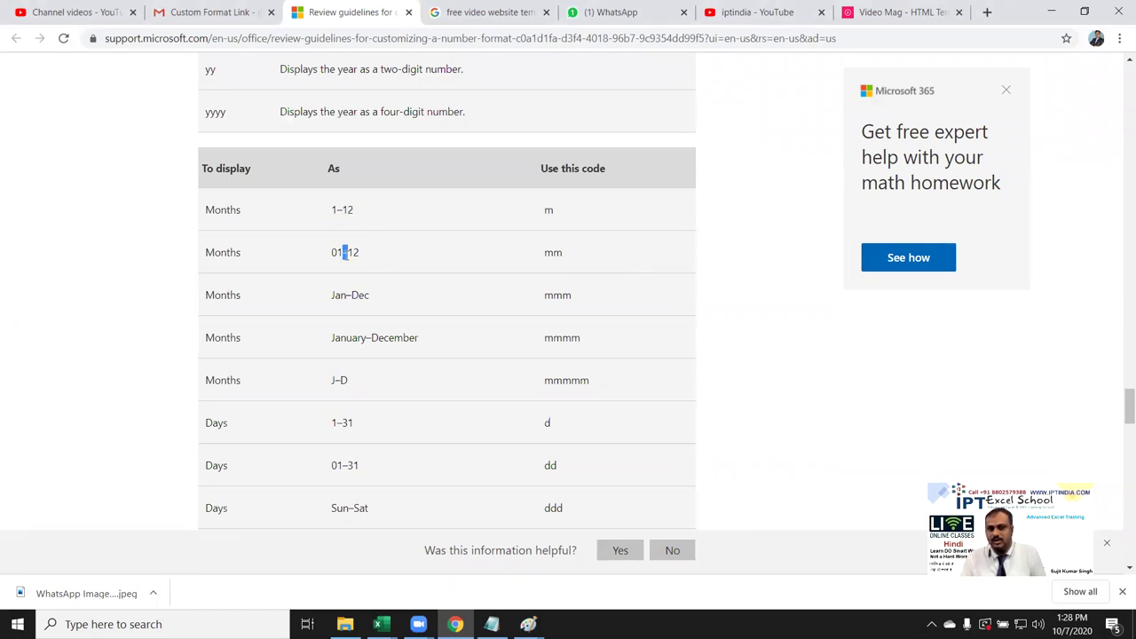
pyautogui.moveTo(350, 299); pyautogui.dragTo(369, 296)
pyautogui.moveTo(332, 338); pyautogui.dragTo(419, 338)
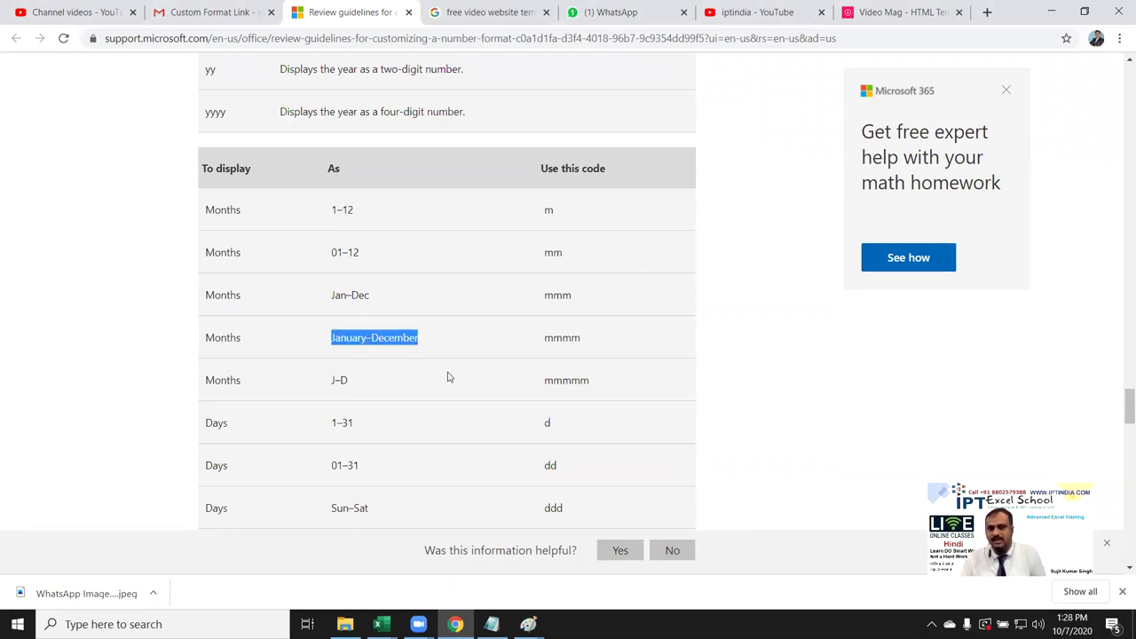
pyautogui.click(545, 380)
pyautogui.doubleClick(545, 380)
pyautogui.click(350, 380)
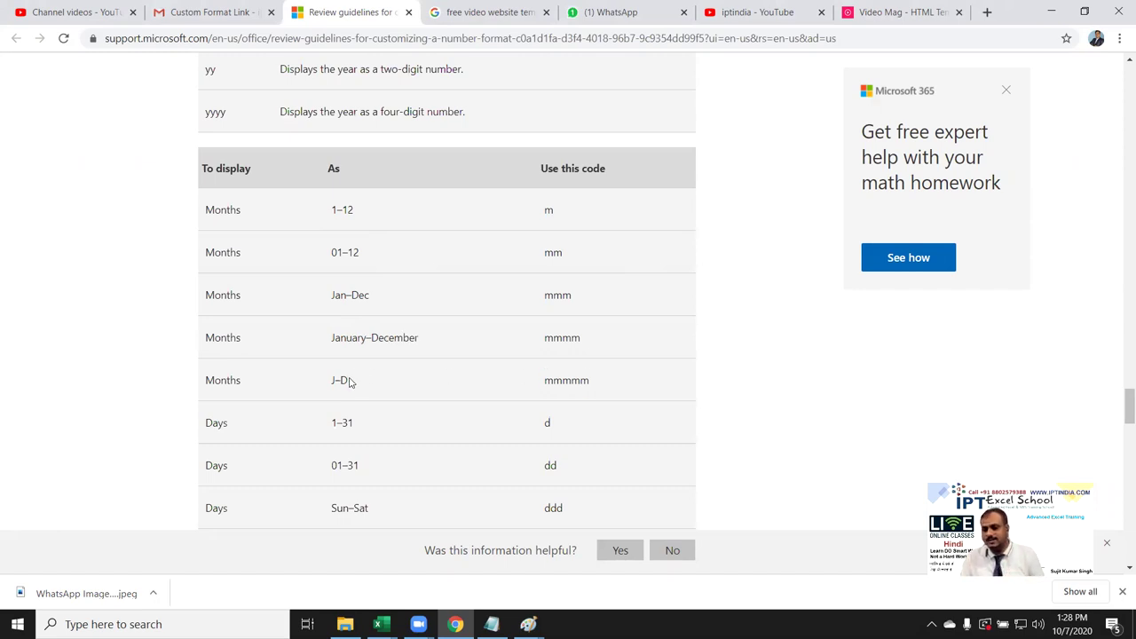
# Highlight the dd, ddd and dddd day codes and the yy two-digit year code
pyautogui.scroll(-2, 350, 383)
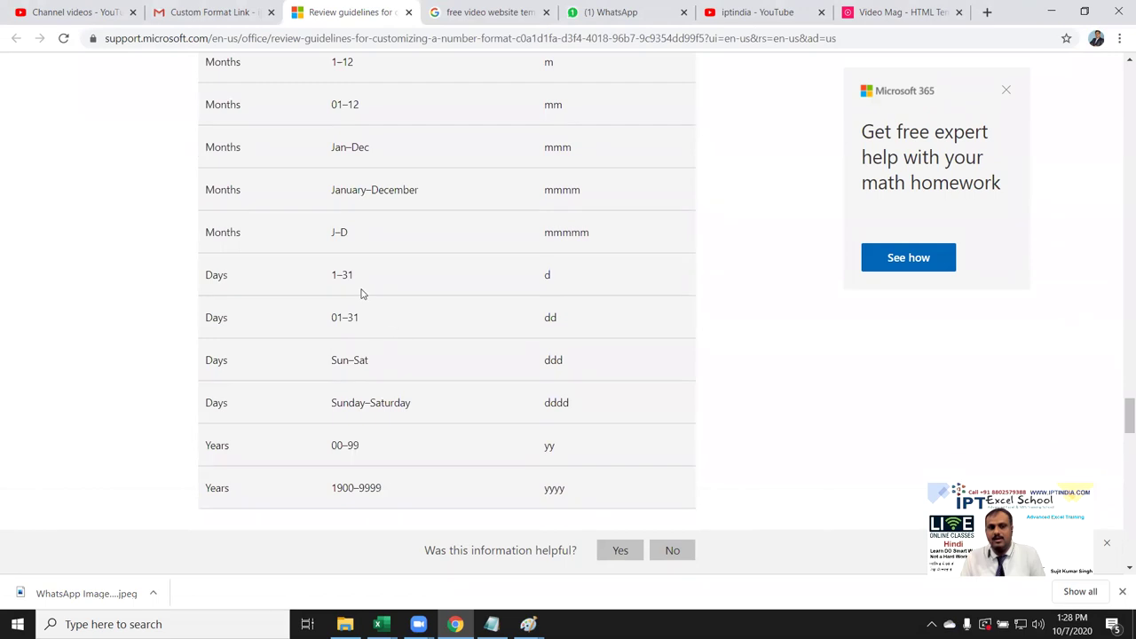
pyautogui.doubleClick(551, 317)
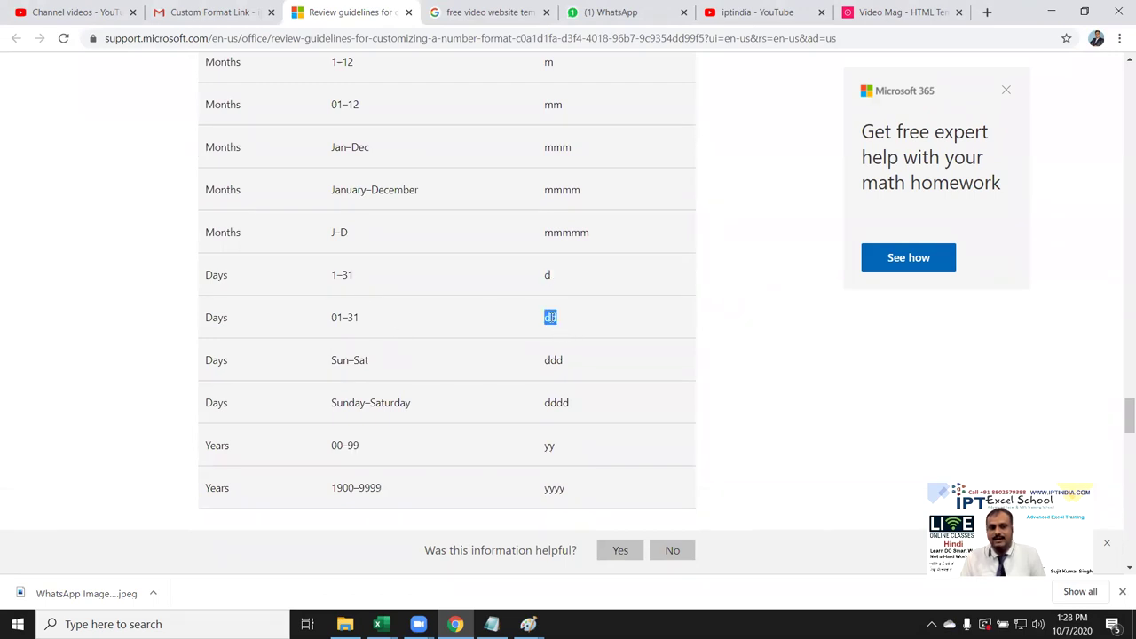
pyautogui.doubleClick(550, 360)
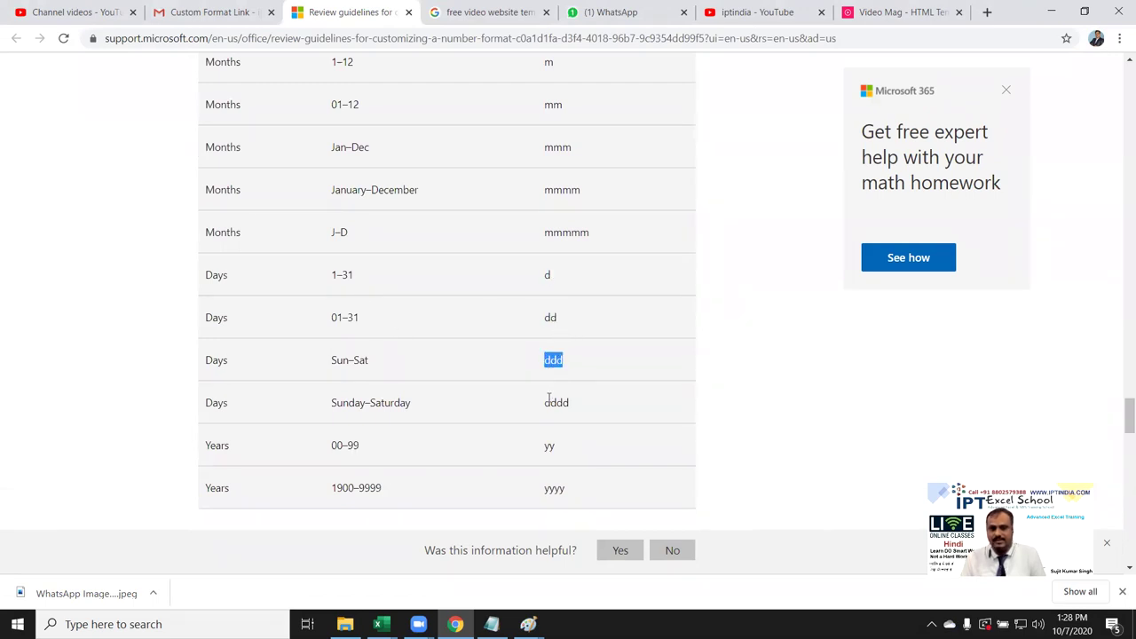
pyautogui.doubleClick(555, 402)
pyautogui.scroll(-2, 559, 443)
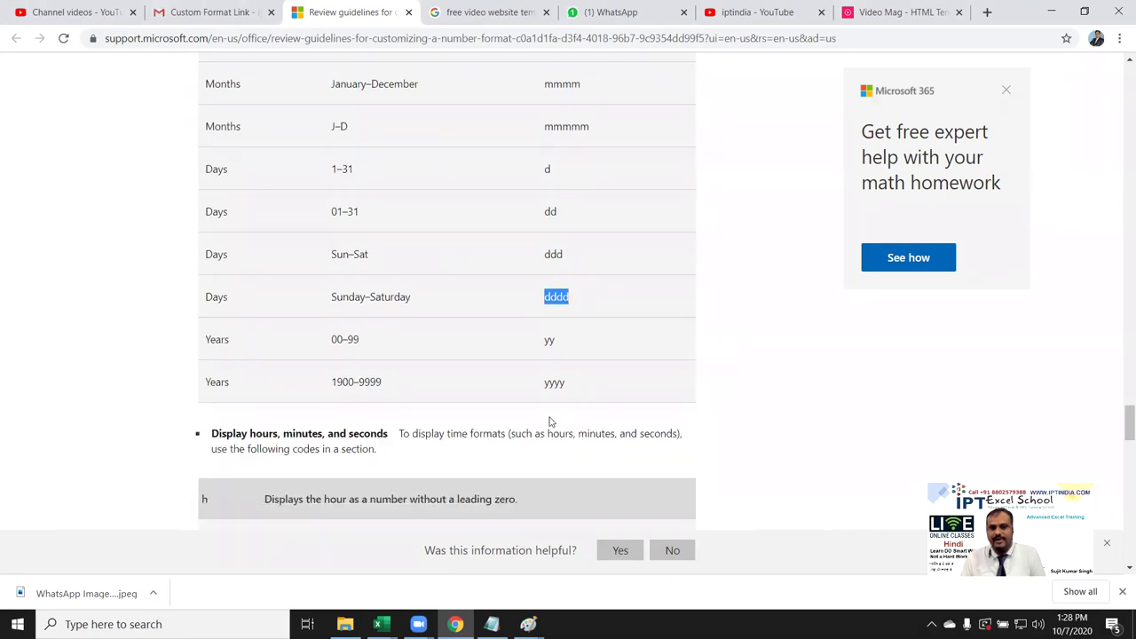
pyautogui.click(542, 318)
pyautogui.doubleClick(541, 317)
# Revisit the month and day examples: 01–12, December, J–D, 1–31 and 01–31
pyautogui.scroll(1, 541, 318)
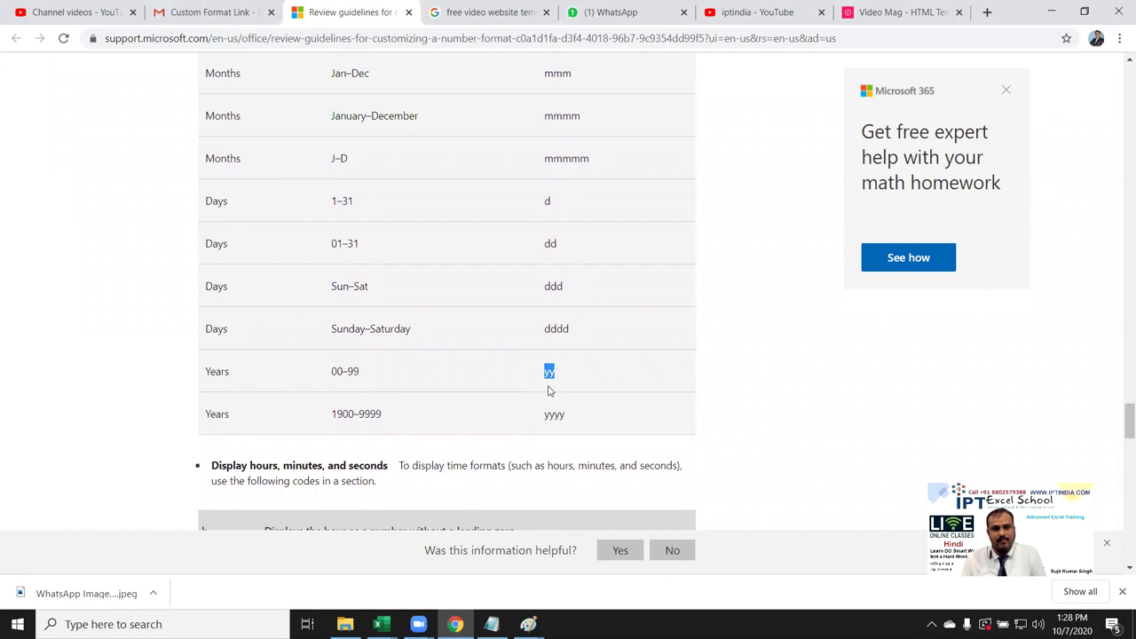
pyautogui.scroll(1, 548, 391)
pyautogui.scroll(1, 547, 391)
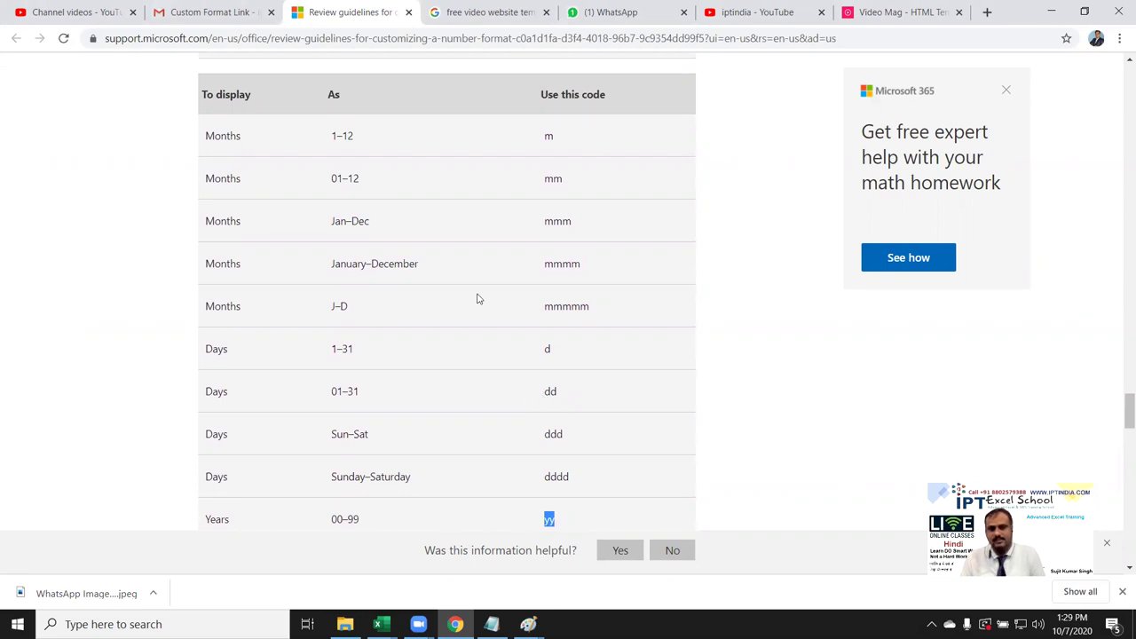
pyautogui.moveTo(364, 180); pyautogui.dragTo(330, 180)
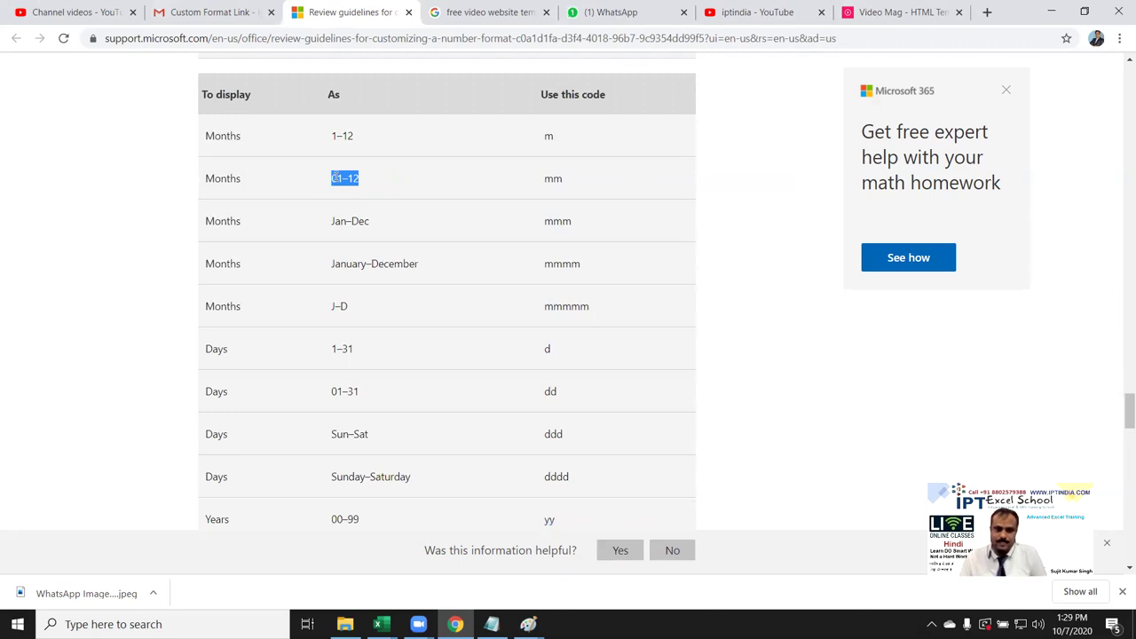
pyautogui.doubleClick(373, 263)
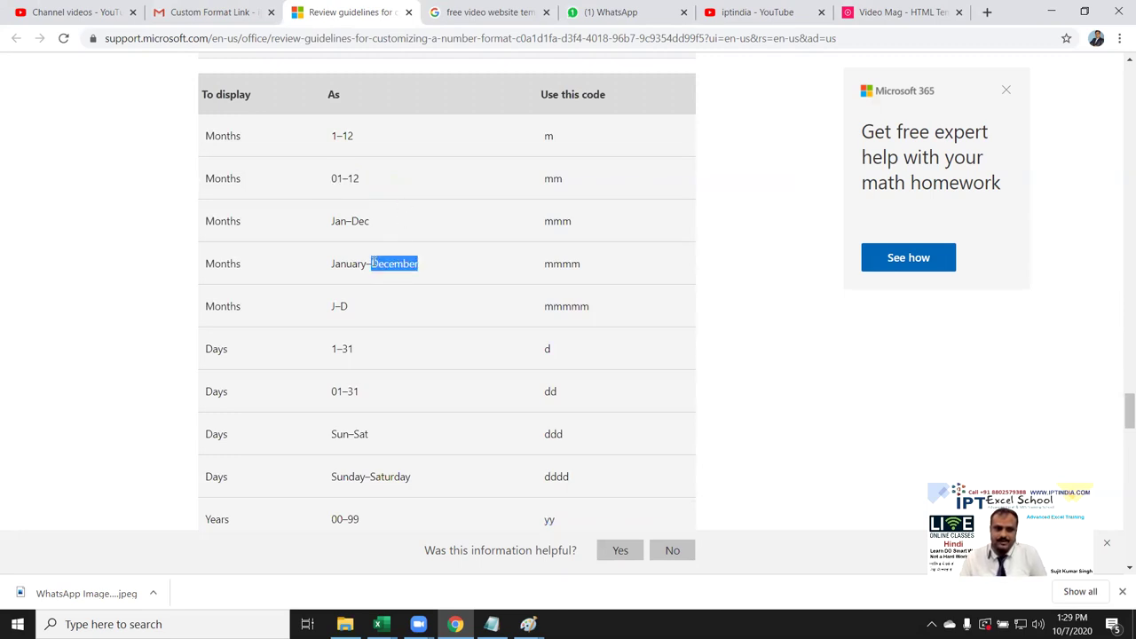
pyautogui.doubleClick(371, 313)
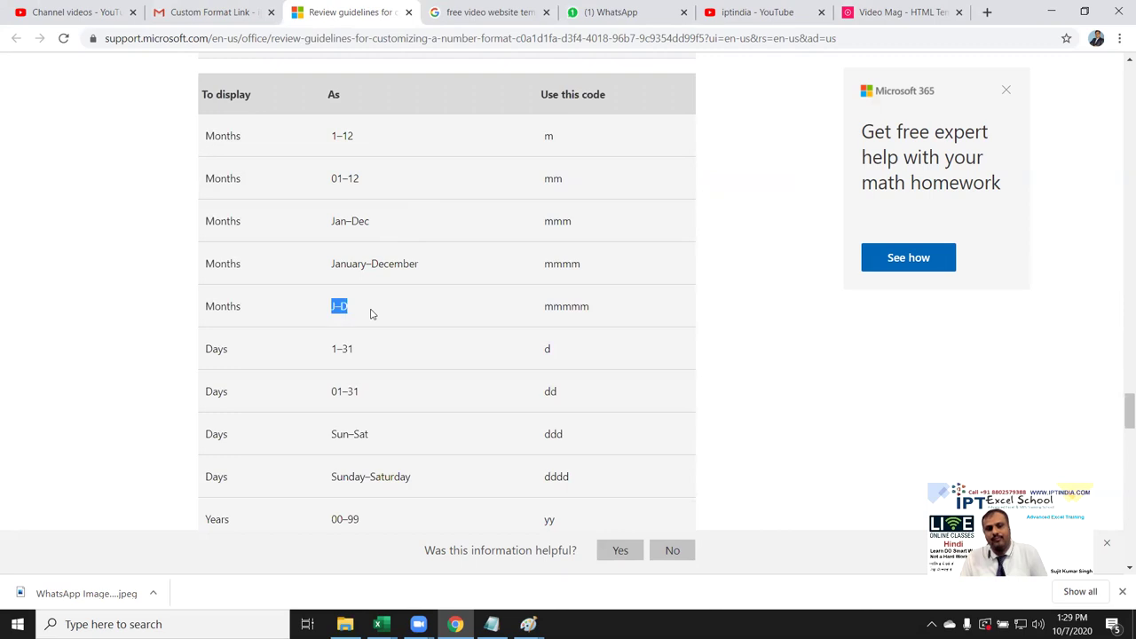
pyautogui.doubleClick(375, 350)
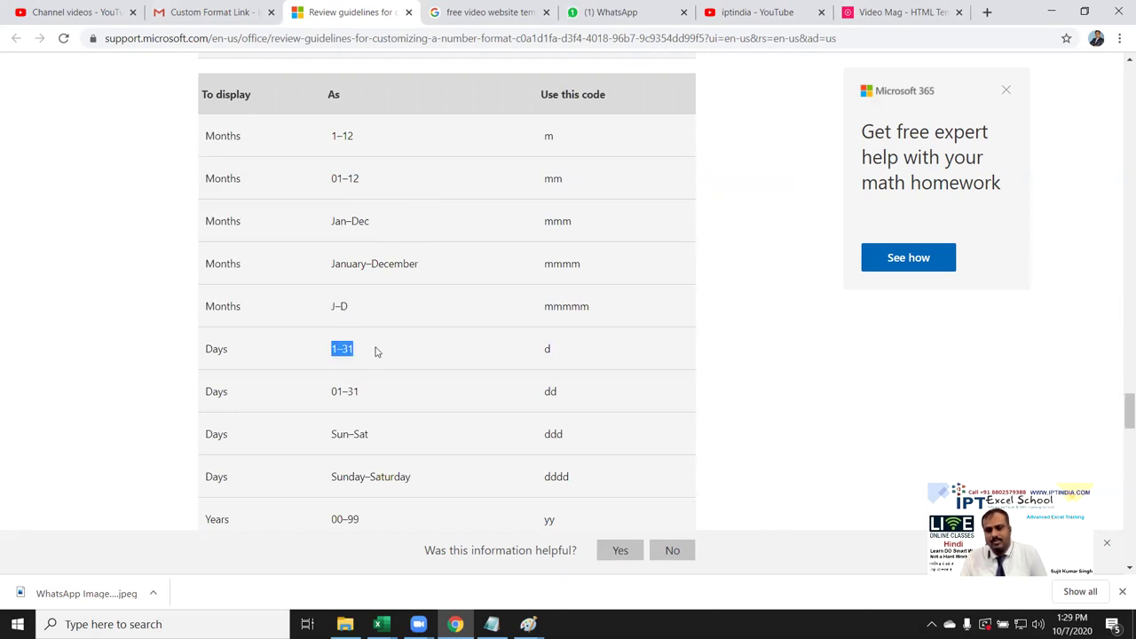
pyautogui.doubleClick(386, 389)
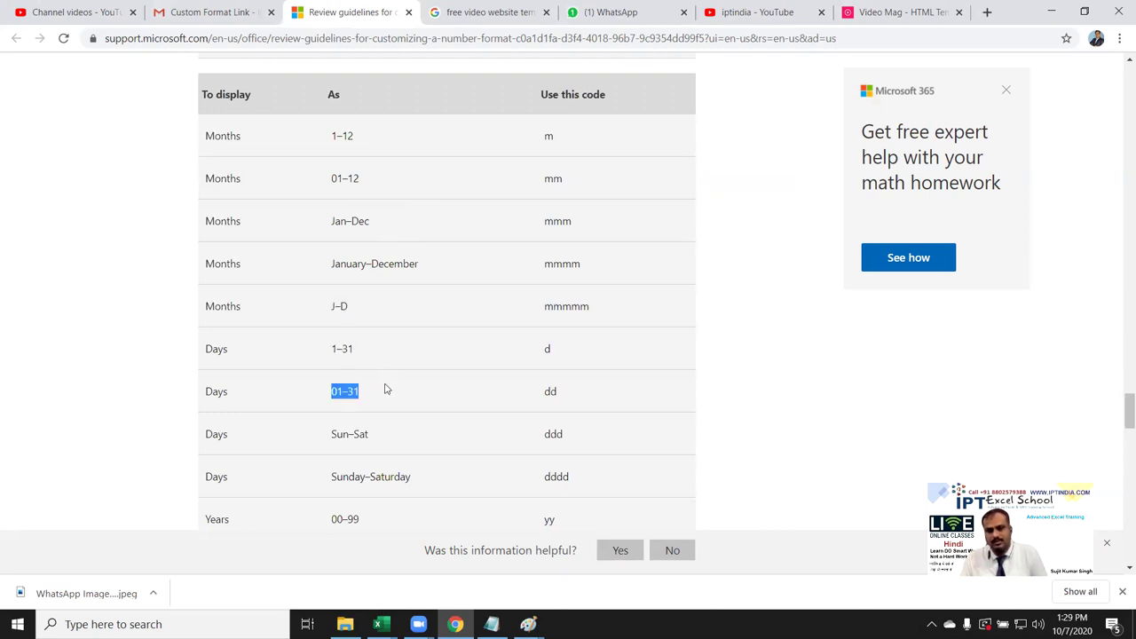
pyautogui.click(419, 437)
# Scroll down to the time codes table and highlight the mm minutes code
pyautogui.scroll(-1, 425, 463)
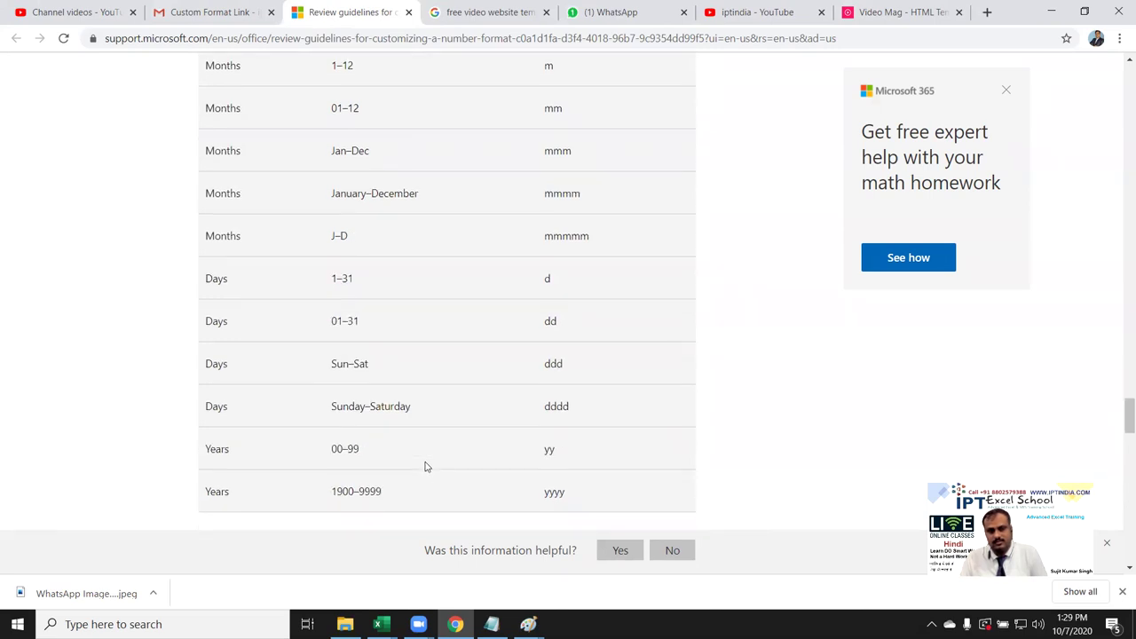
pyautogui.scroll(-2, 393, 434)
pyautogui.scroll(2, 393, 421)
pyautogui.scroll(-6, 393, 421)
pyautogui.scroll(-1, 391, 405)
pyautogui.scroll(4, 387, 405)
pyautogui.scroll(-4, 388, 406)
pyautogui.scroll(3, 388, 406)
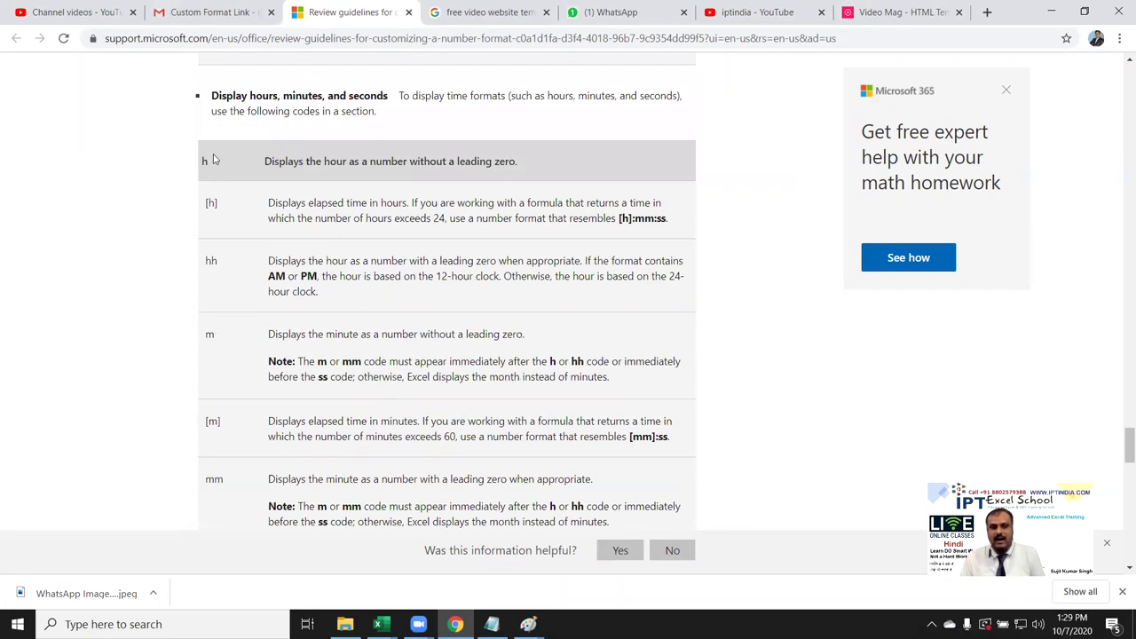
pyautogui.scroll(-1, 242, 359)
pyautogui.scroll(-1, 242, 359)
pyautogui.doubleClick(214, 258)
# Back in Excel, enter 34:20 into cell B34
pyautogui.hotkey('alt', 'Tab')
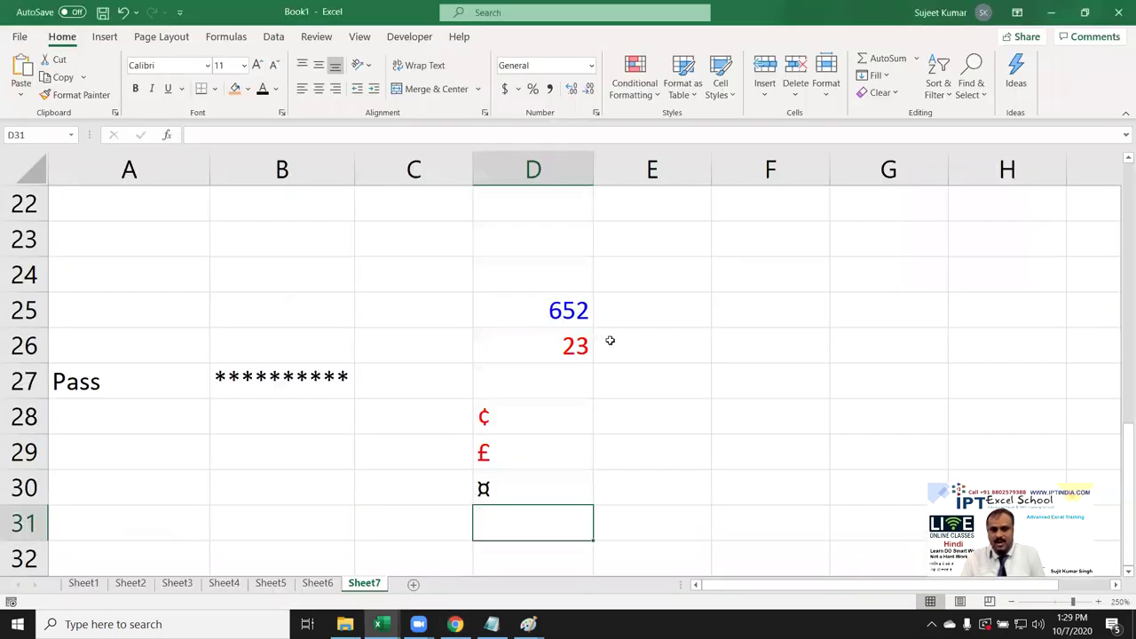
pyautogui.scroll(-3, 337, 423)
pyautogui.click(325, 306)
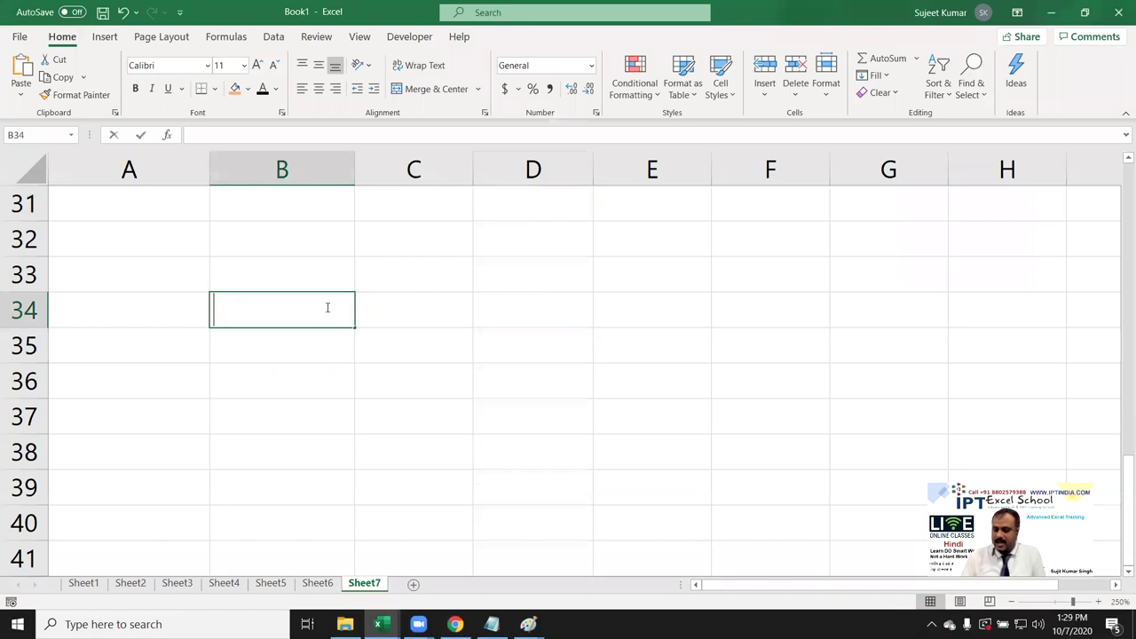
pyautogui.write('34:20')
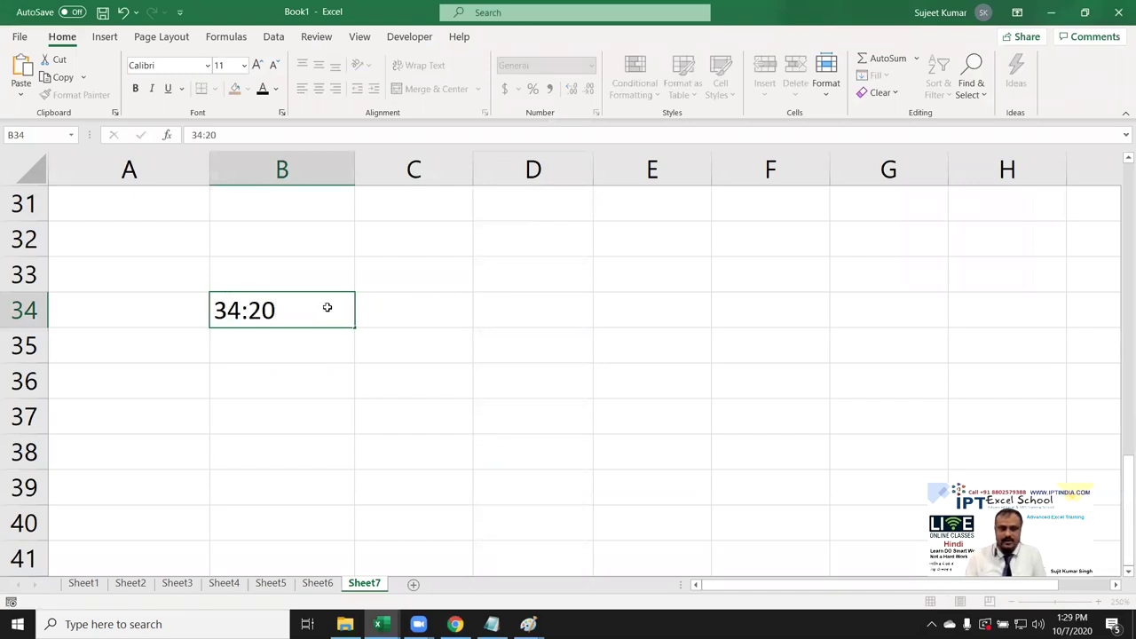
pyautogui.hotkey('ctrl', 'Return')
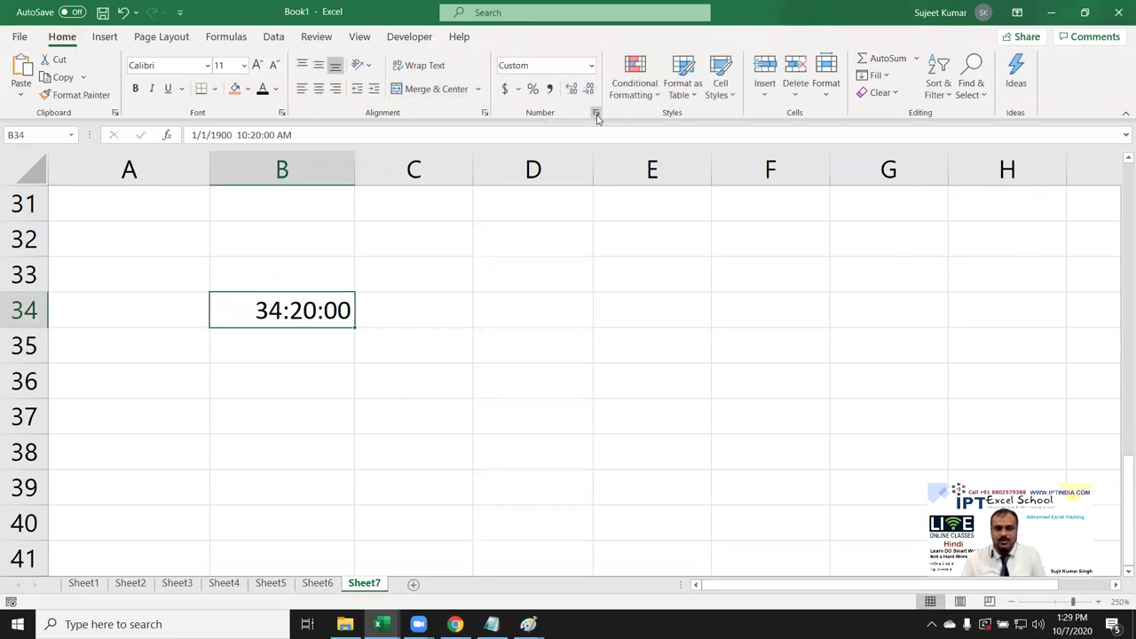
# Try the hours-only custom formats h and then [h], so B34 shows 34
pyautogui.click(596, 115)
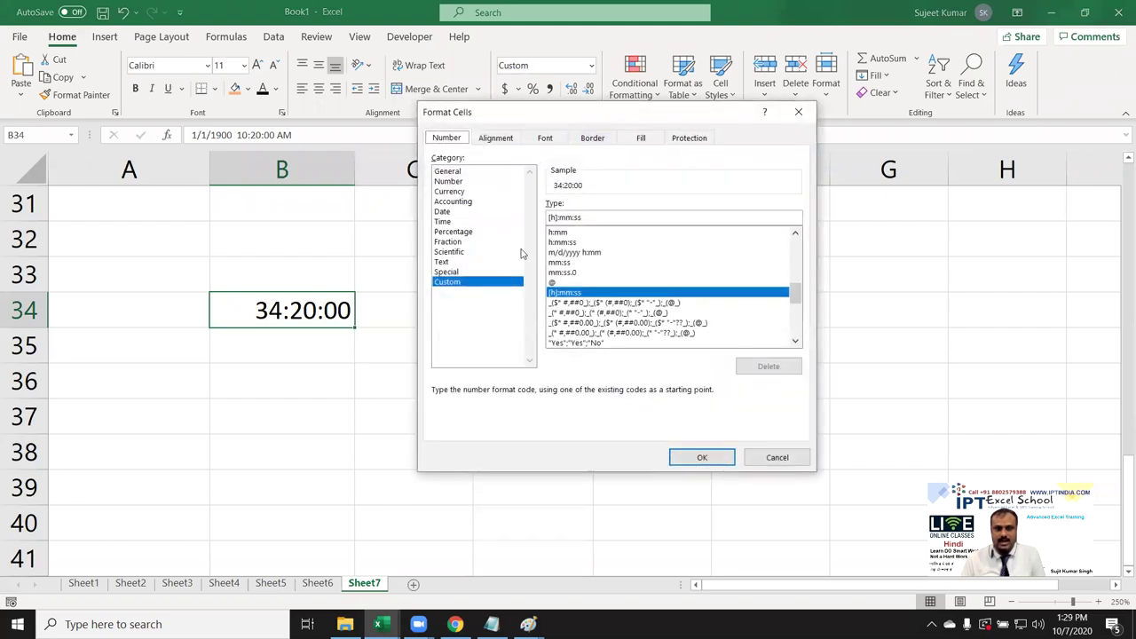
pyautogui.moveTo(584, 217); pyautogui.dragTo(536, 220)
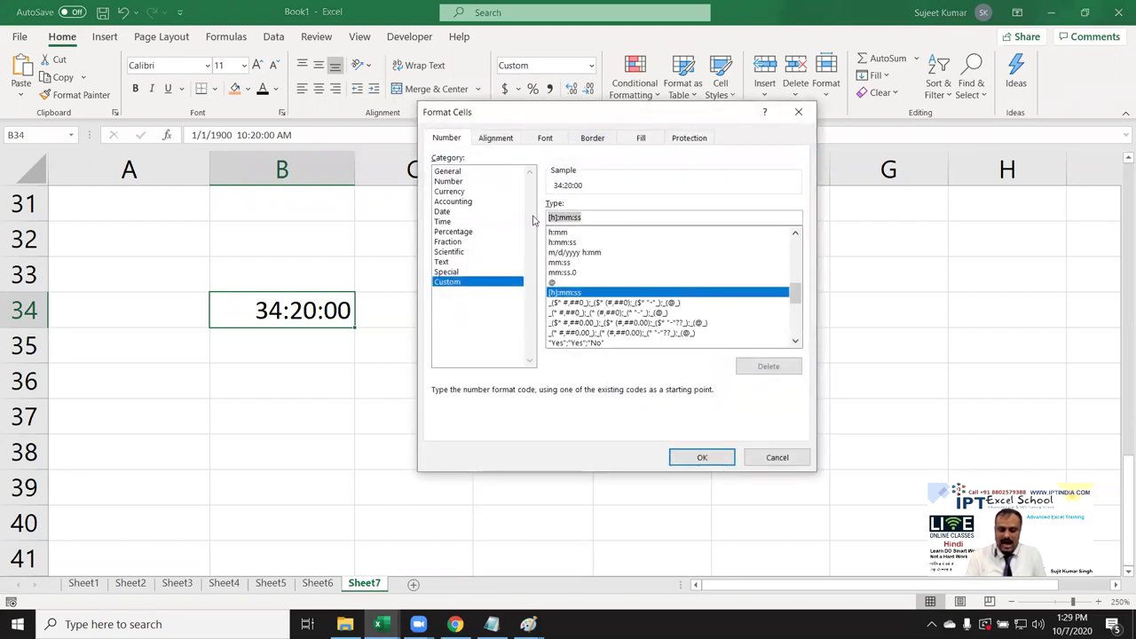
pyautogui.write('h')
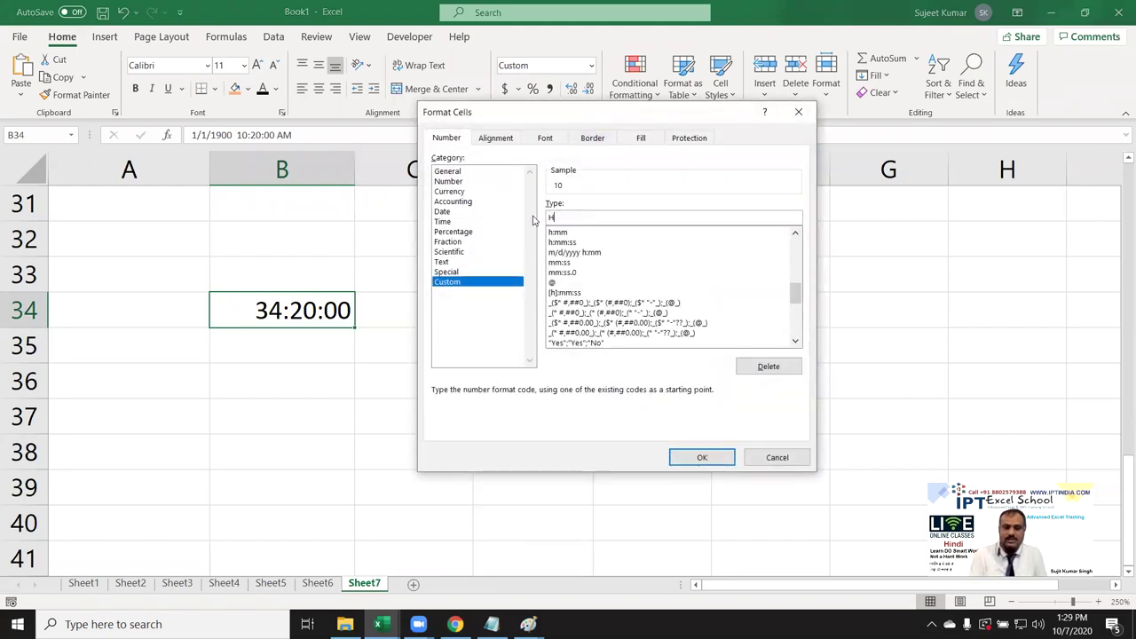
pyautogui.press('Return')
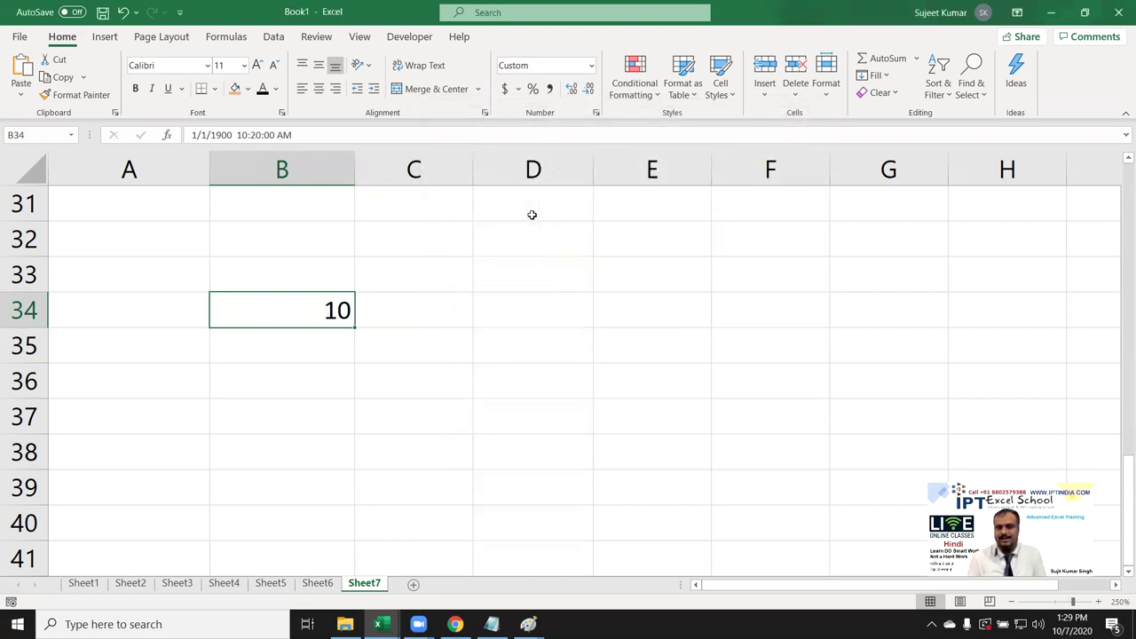
pyautogui.click(596, 115)
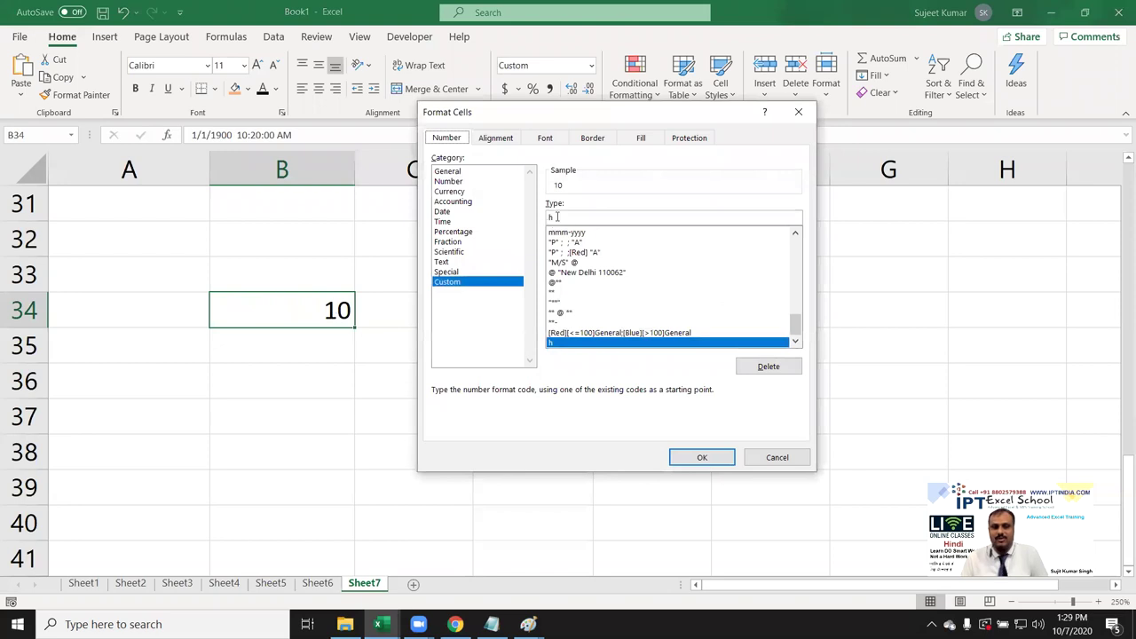
pyautogui.press('BackSpace')
pyautogui.write('[h')
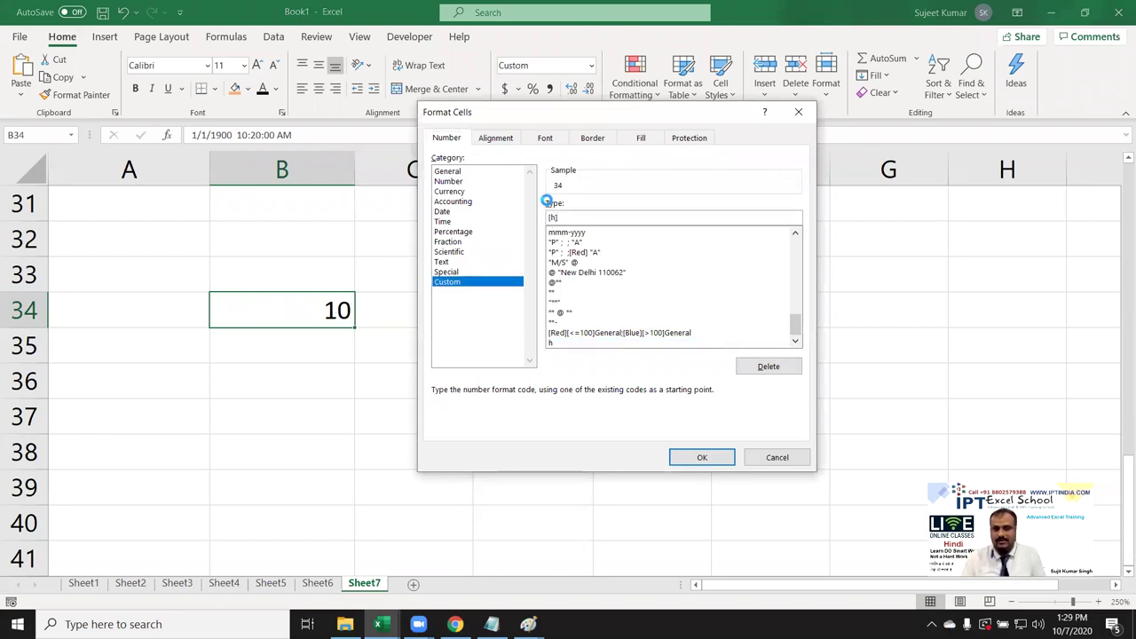
pyautogui.press('Return')
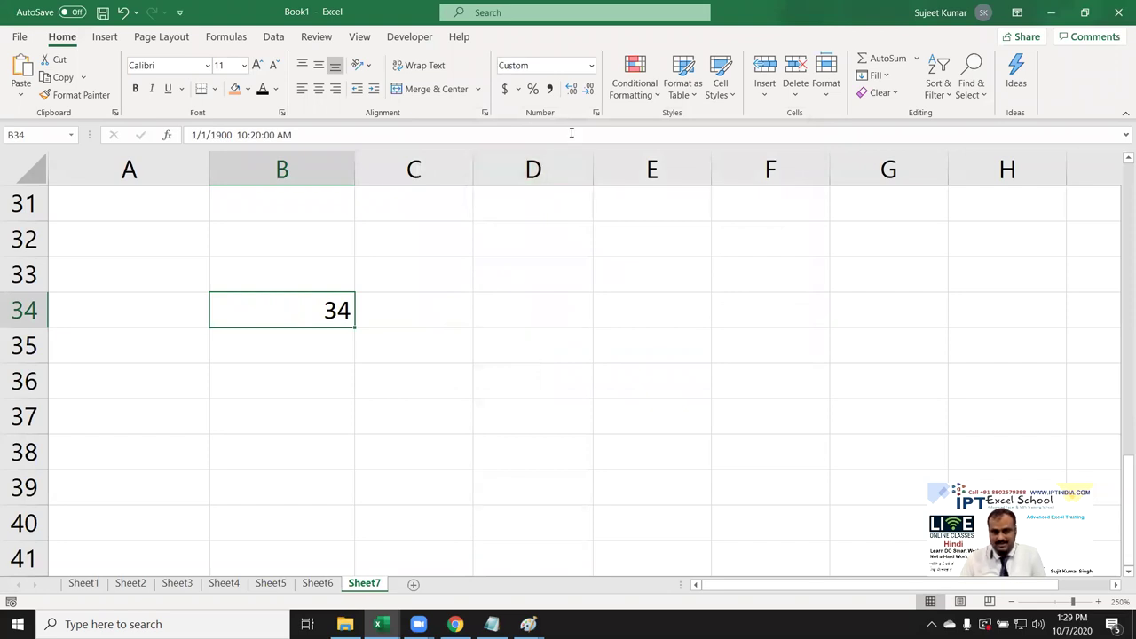
# Extend the custom format to [h]:mm so B34 displays 34:20
pyautogui.click(595, 113)
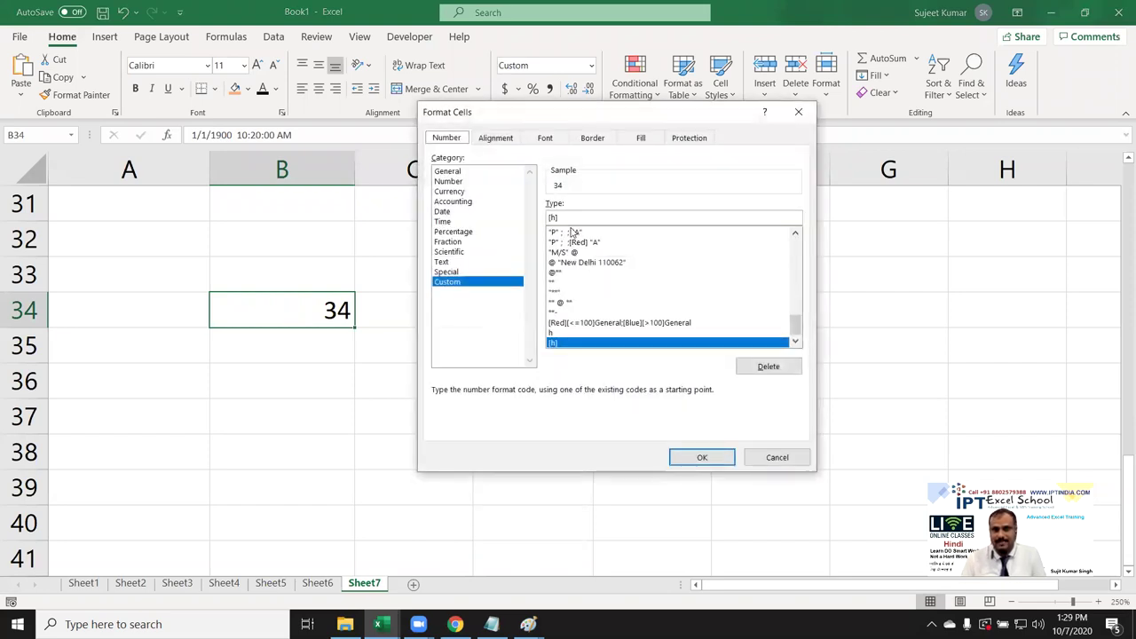
pyautogui.write(':')
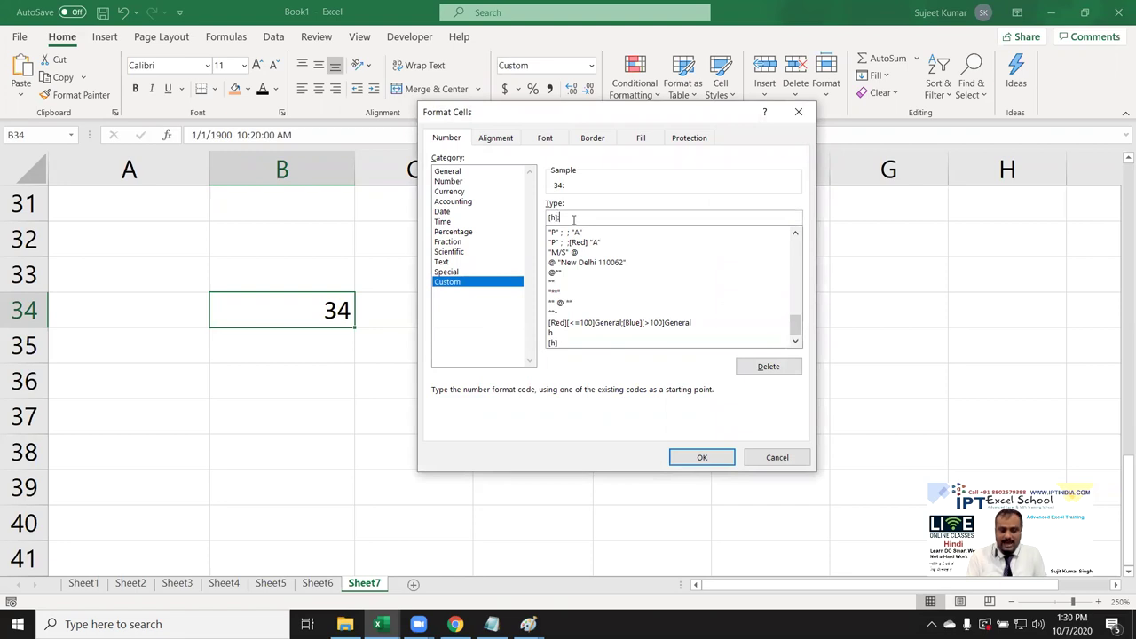
pyautogui.press('Return')
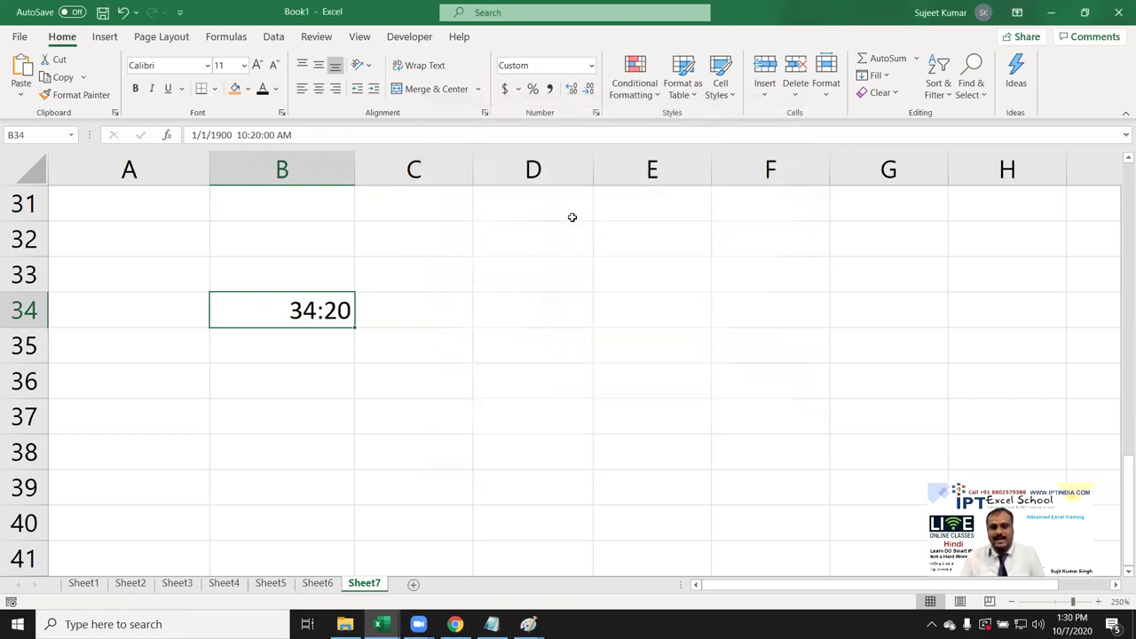
pyautogui.hotkey('alt', 'Tab')
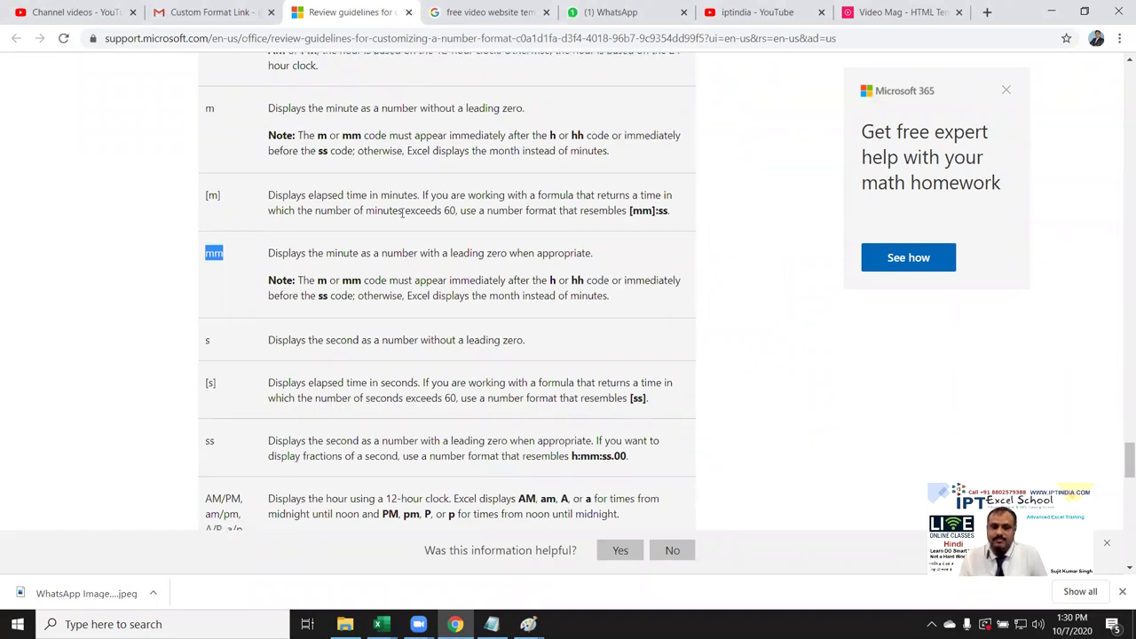
pyautogui.scroll(-2, 298, 241)
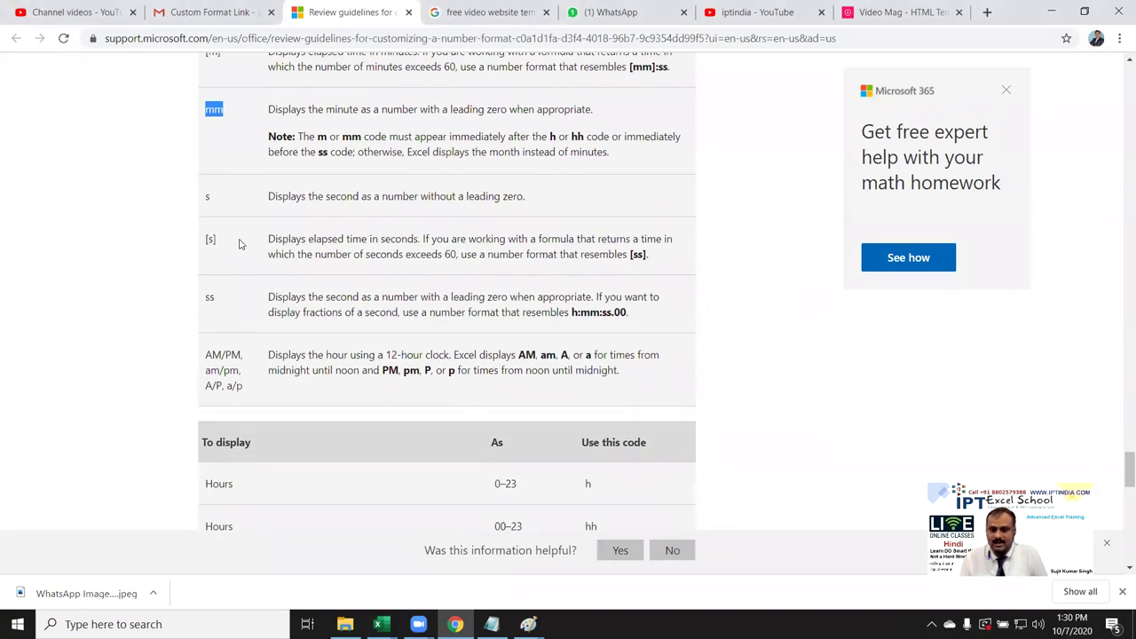
pyautogui.scroll(-2, 239, 244)
pyautogui.scroll(-2, 239, 247)
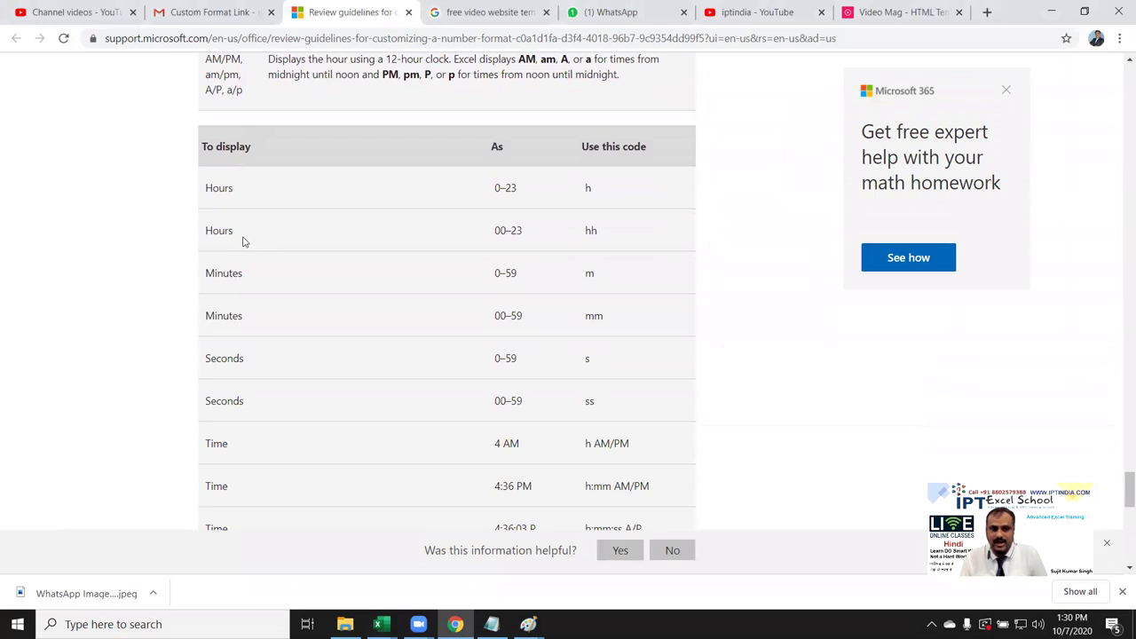
pyautogui.scroll(-2, 244, 240)
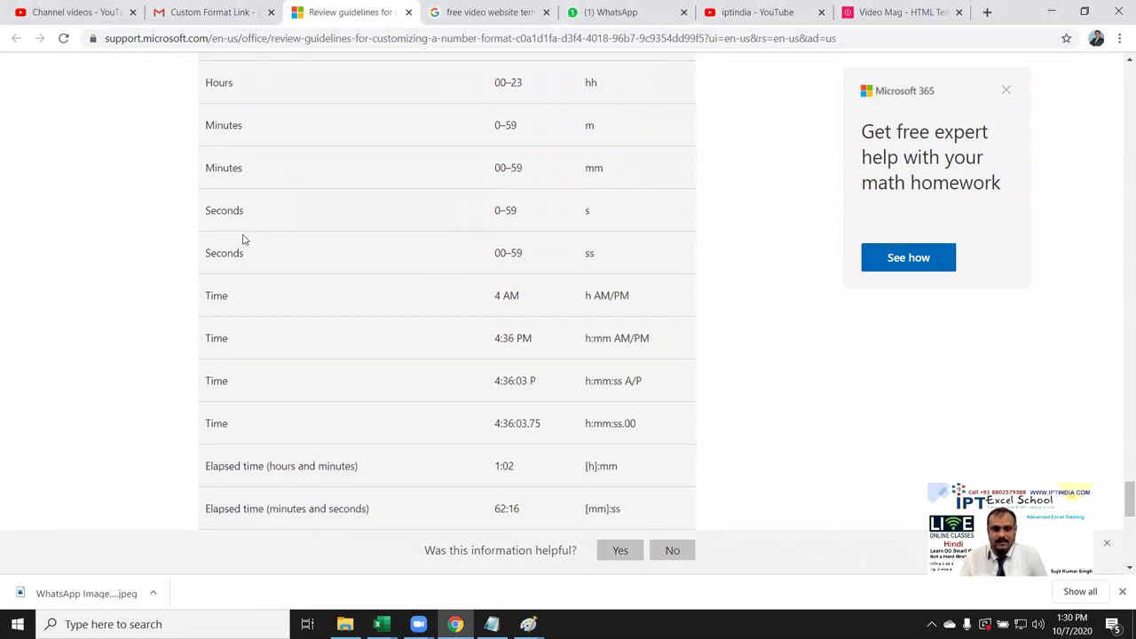
pyautogui.scroll(-1, 244, 235)
pyautogui.scroll(-1, 362, 324)
pyautogui.moveTo(619, 331)
pyautogui.mouseDown()
pyautogui.moveTo(579, 332)
pyautogui.moveTo(572, 385)
pyautogui.moveTo(543, 393)
pyautogui.mouseUp()
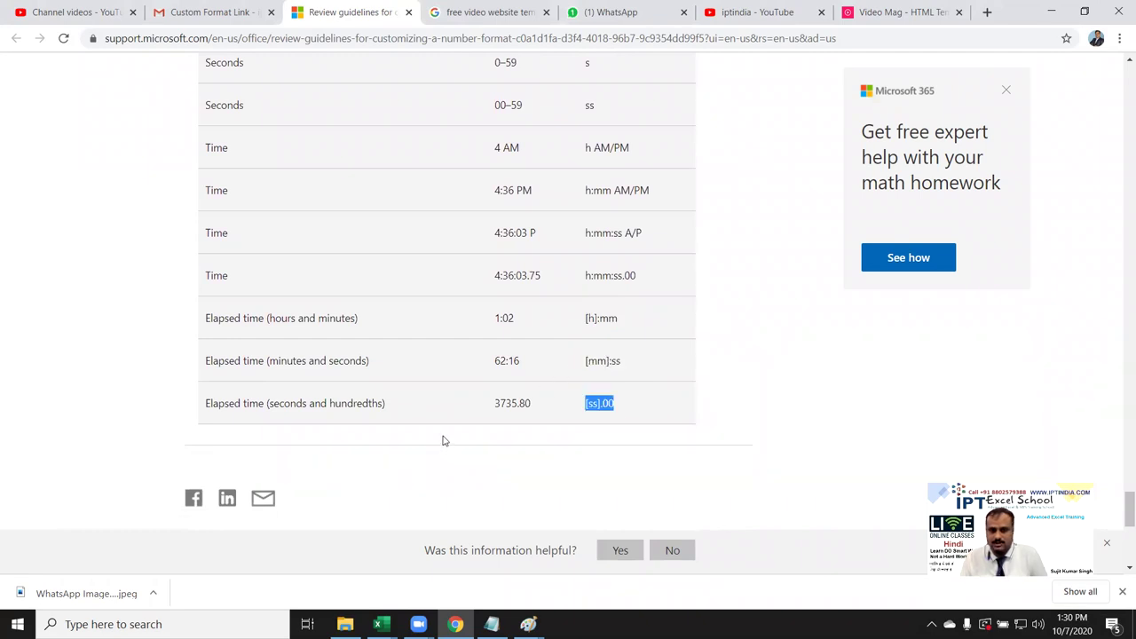
pyautogui.moveTo(575, 378); pyautogui.dragTo(608, 373)
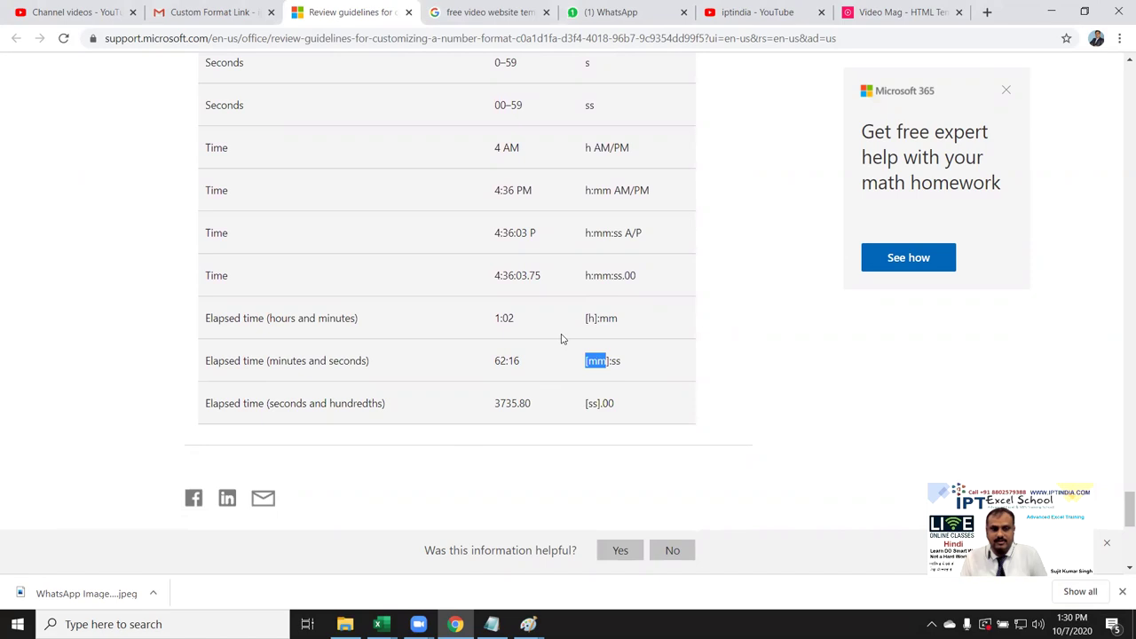
pyautogui.scroll(3, 561, 335)
pyautogui.scroll(1, 561, 334)
pyautogui.scroll(5, 566, 321)
pyautogui.scroll(7, 566, 320)
pyautogui.scroll(5, 567, 317)
pyautogui.scroll(6, 567, 317)
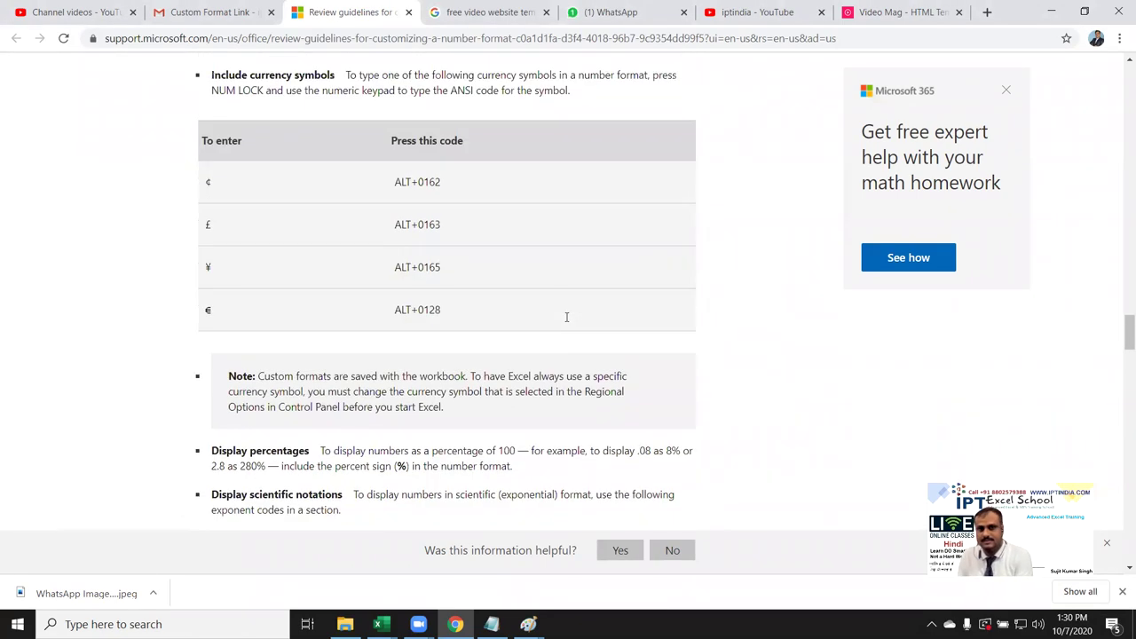
pyautogui.scroll(2, 566, 318)
pyautogui.scroll(3, 569, 321)
pyautogui.scroll(3, 568, 322)
pyautogui.scroll(3, 568, 321)
pyautogui.scroll(3, 567, 320)
pyautogui.scroll(3, 567, 317)
pyautogui.scroll(1, 566, 317)
pyautogui.scroll(3, 567, 319)
pyautogui.scroll(3, 566, 321)
pyautogui.scroll(3, 567, 323)
pyautogui.scroll(5, 566, 322)
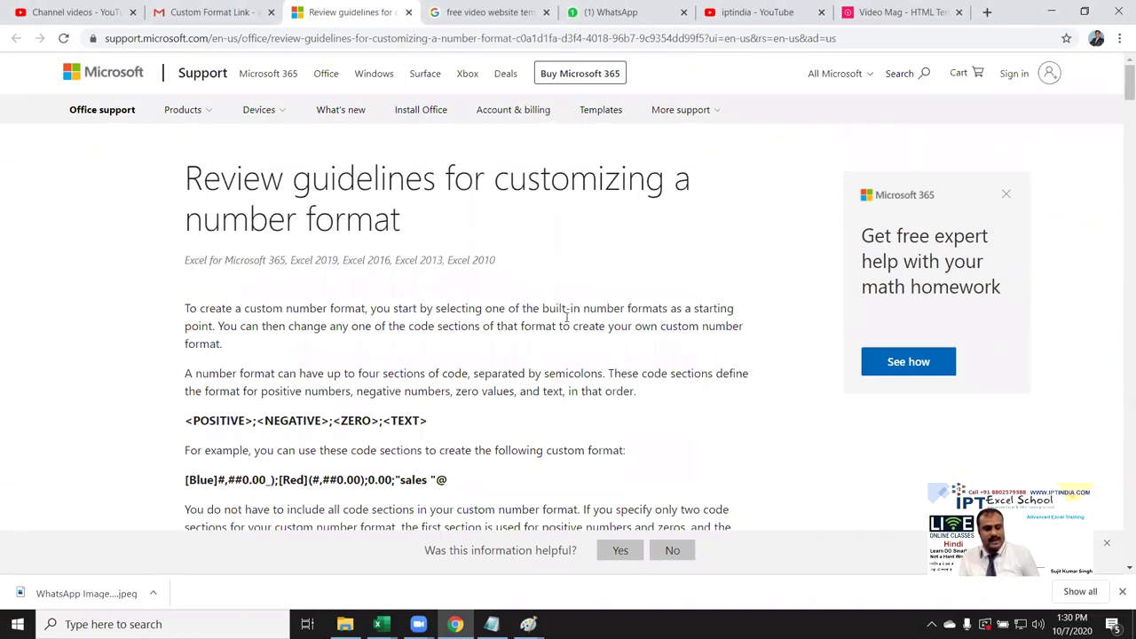
pyautogui.hotkey('alt', 'Tab')
pyautogui.click(468, 356)
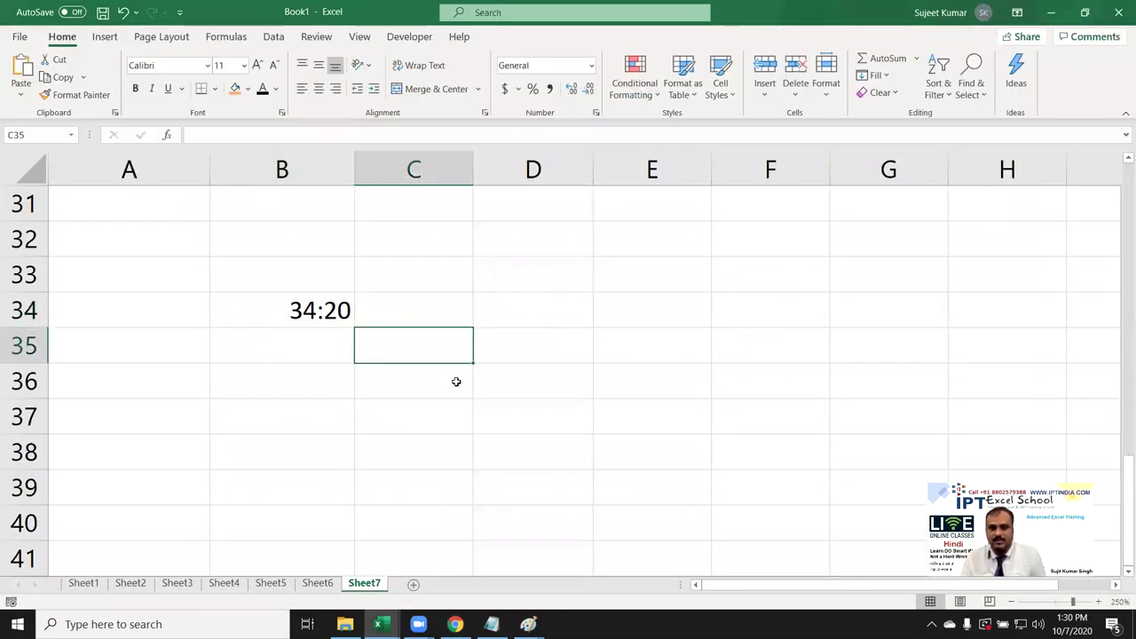
pyautogui.click(596, 113)
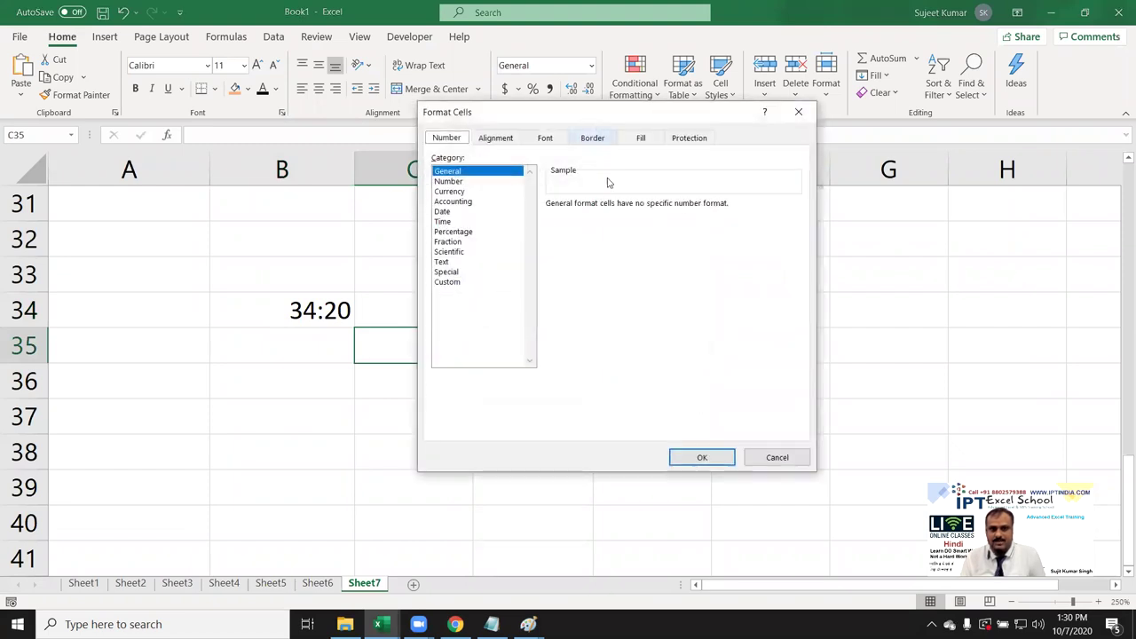
pyautogui.click(457, 284)
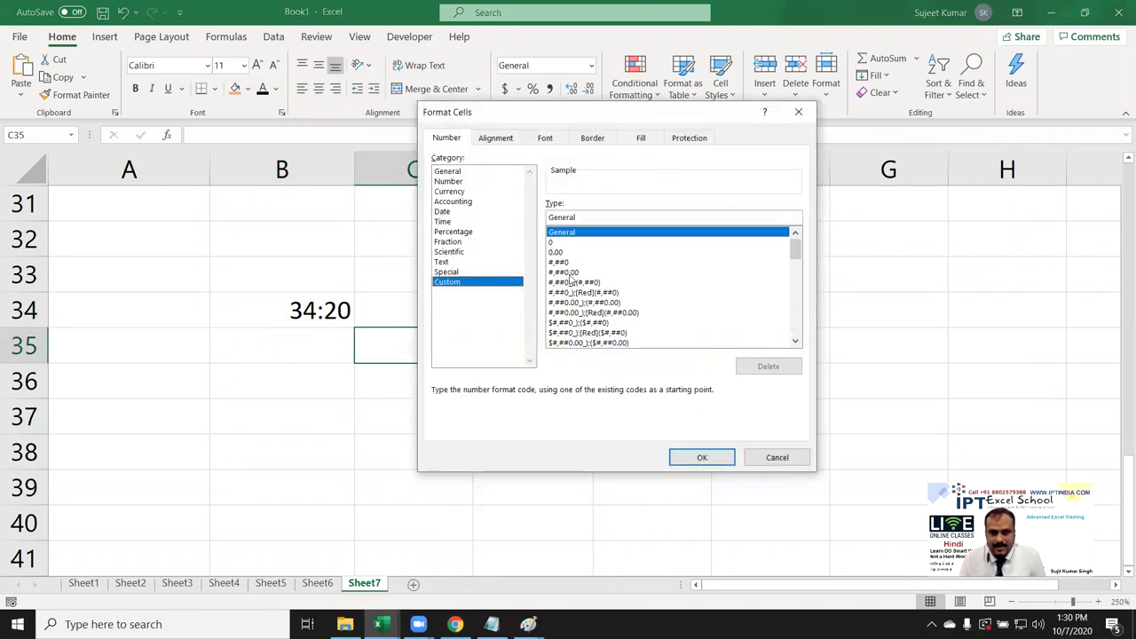
pyautogui.click(572, 274)
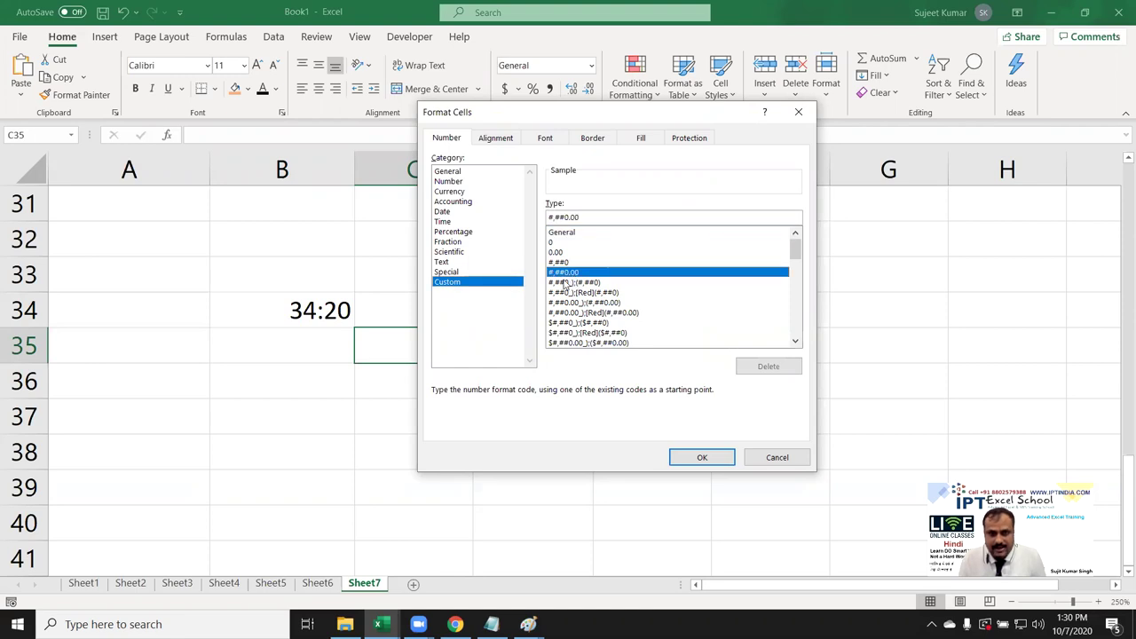
pyautogui.click(566, 283)
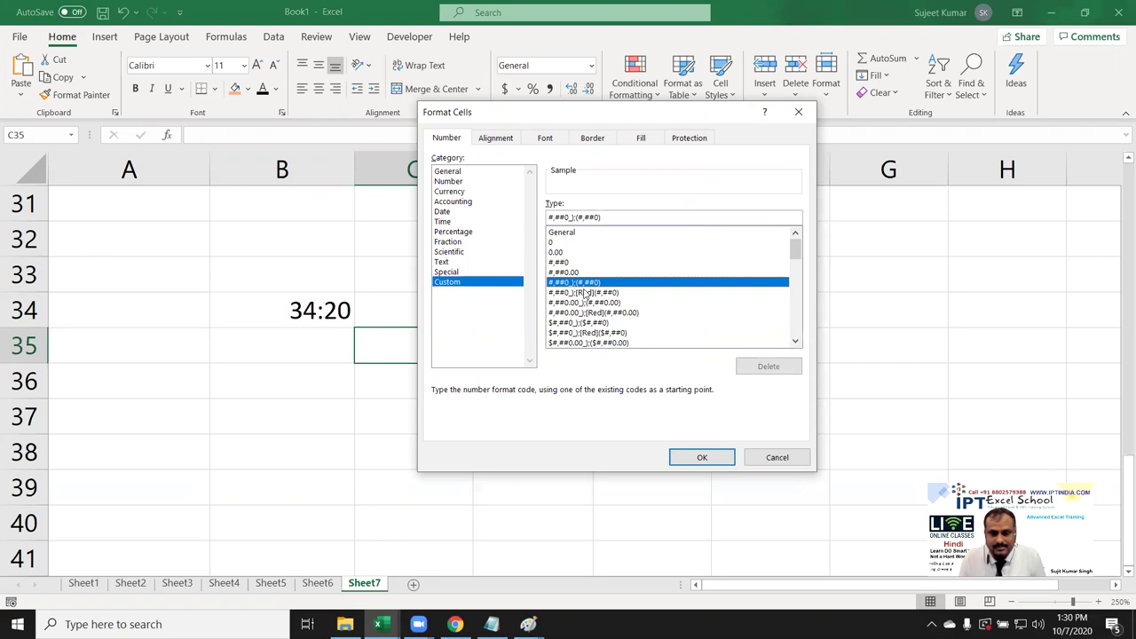
pyautogui.click(586, 294)
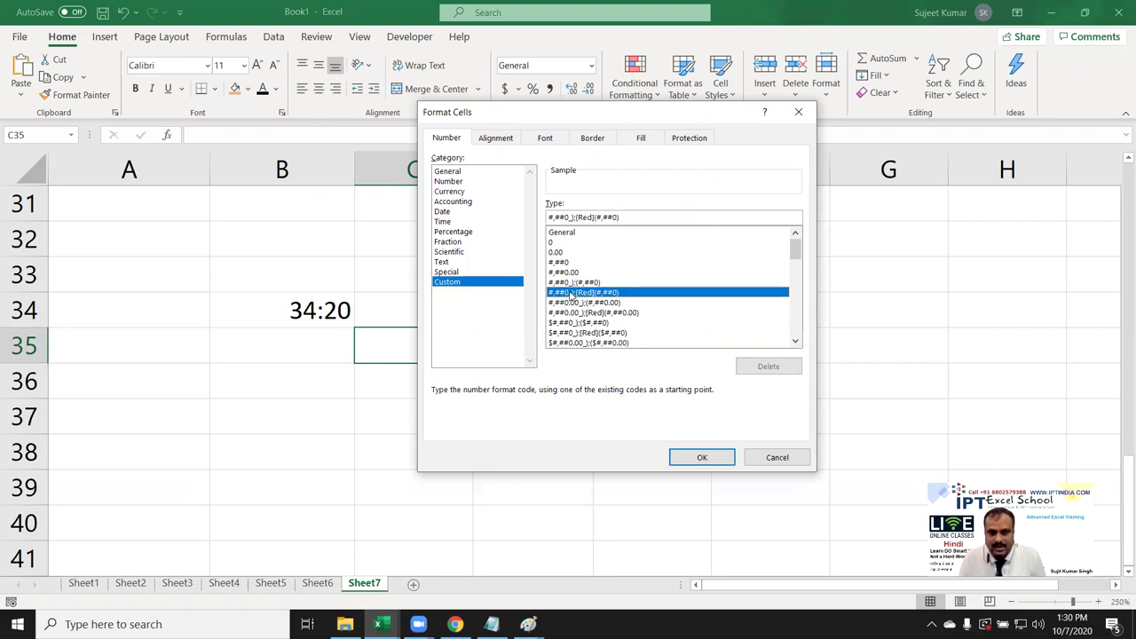
pyautogui.click(595, 302)
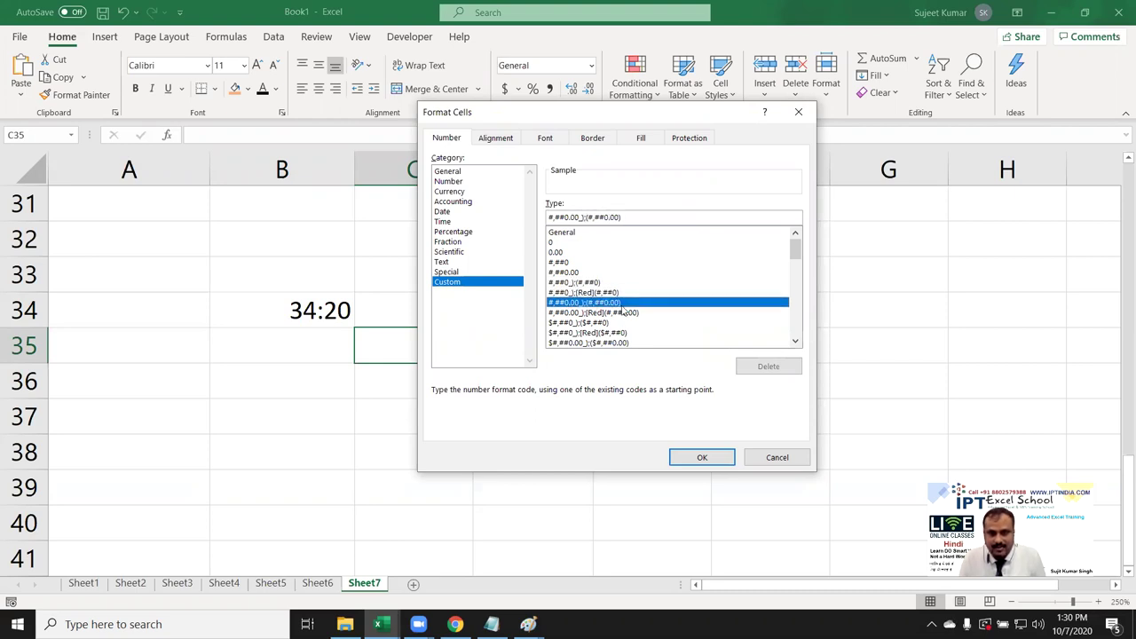
pyautogui.scroll(-2, 641, 328)
pyautogui.scroll(-2, 641, 329)
pyautogui.scroll(-2, 644, 330)
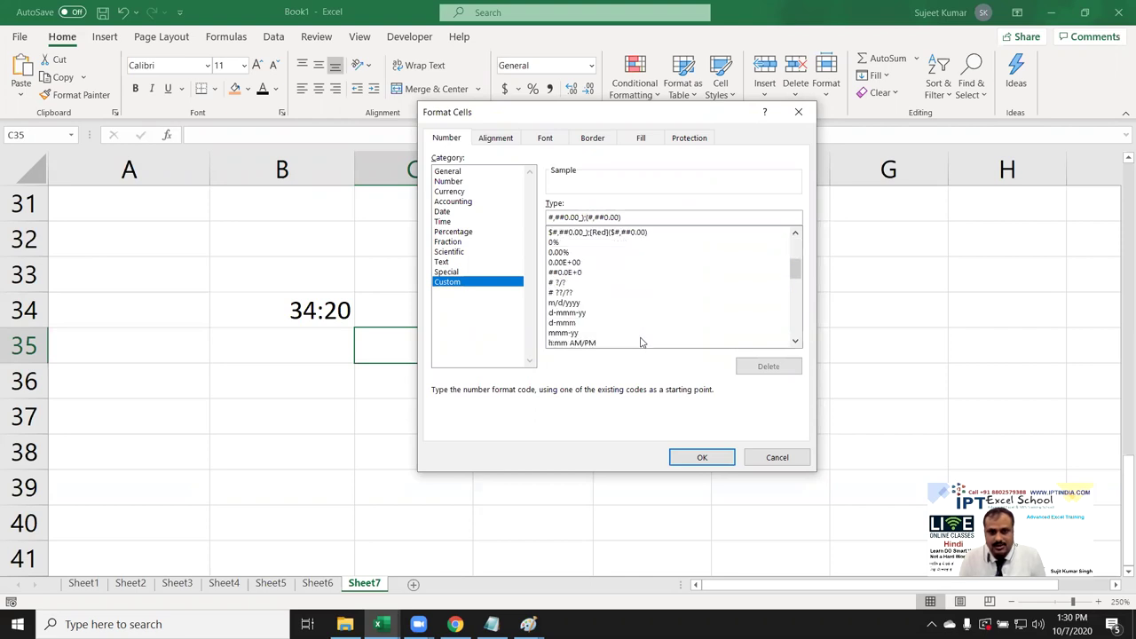
pyautogui.scroll(-4, 644, 335)
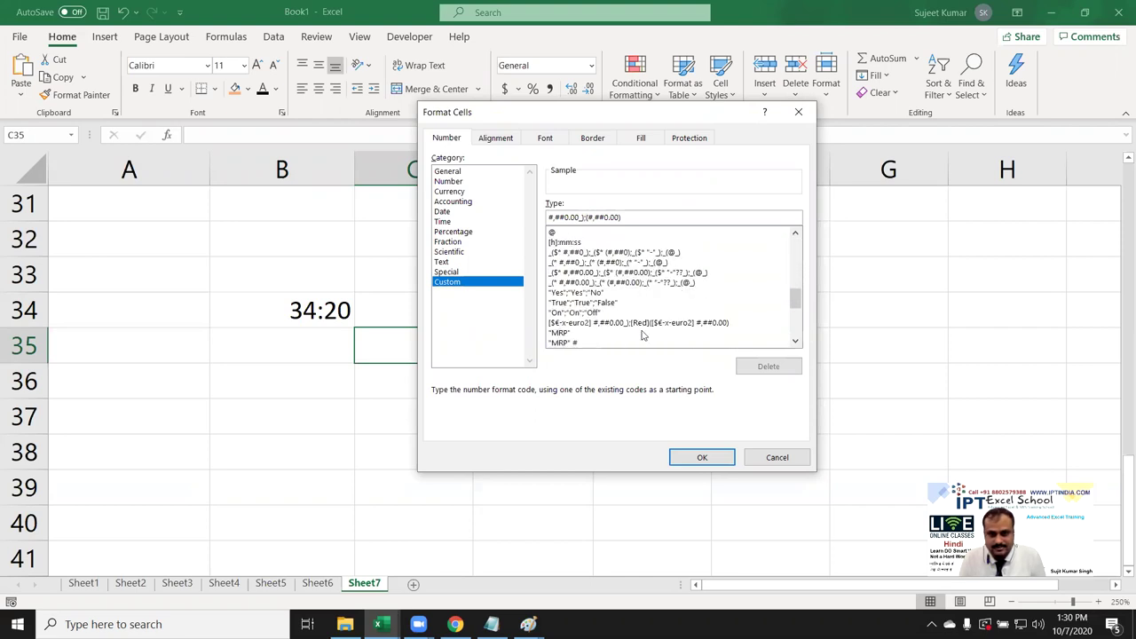
pyautogui.click(575, 262)
pyautogui.click(593, 254)
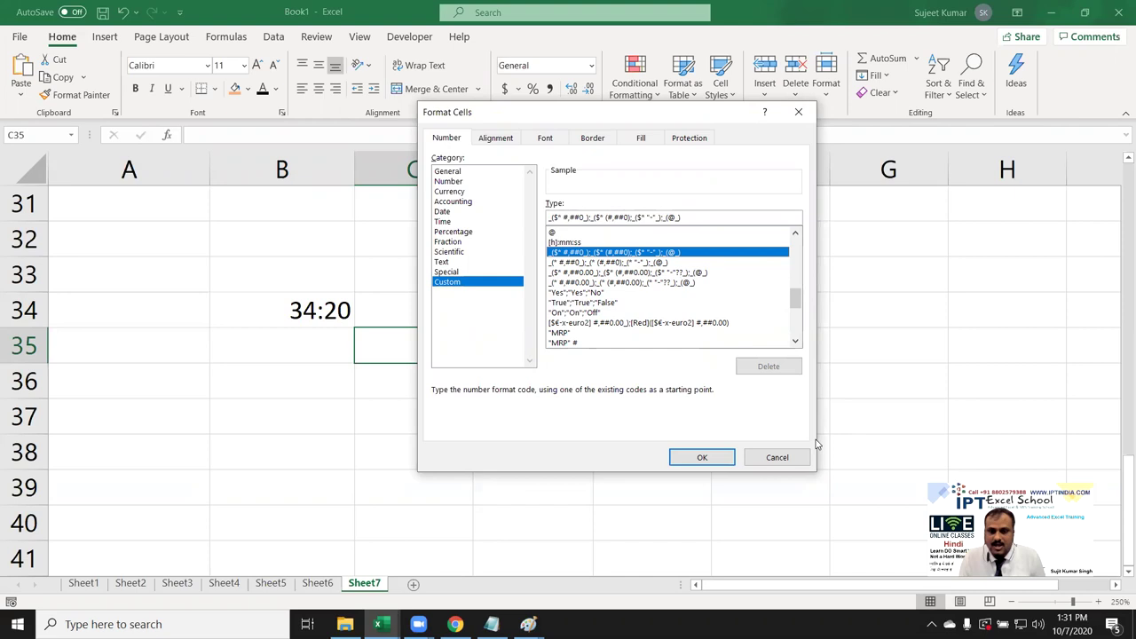
pyautogui.click(787, 455)
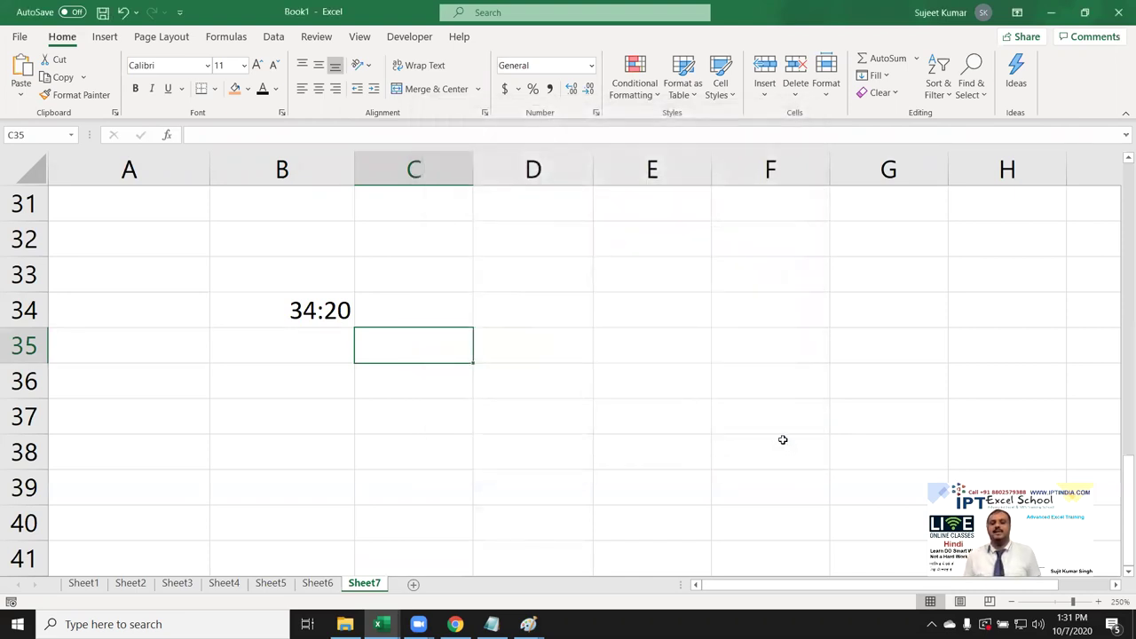
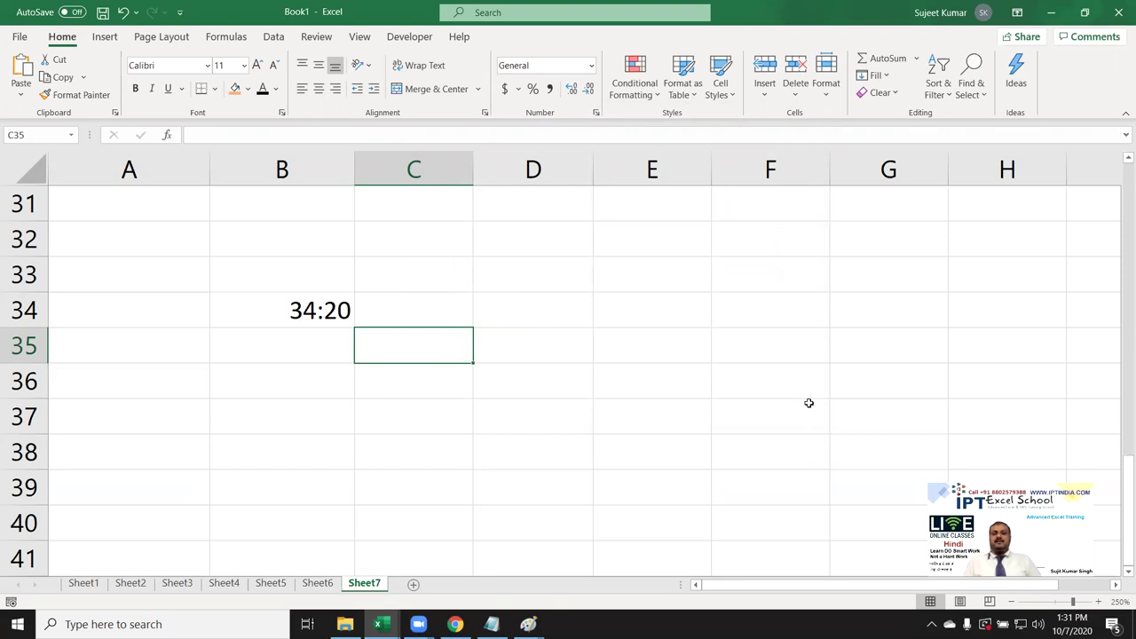
# Minimize Excel and scroll Chrome's number-format support page to the 'Specify conditions' section
pyautogui.click(1050, 24)
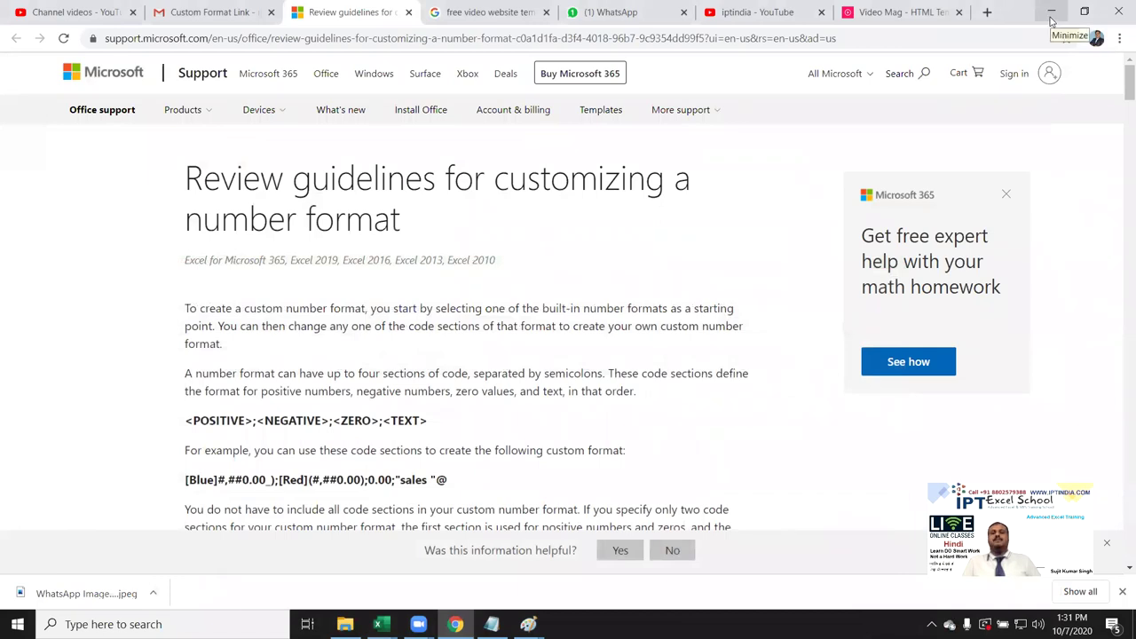
pyautogui.scroll(-2, 684, 337)
pyautogui.scroll(-10, 547, 432)
pyautogui.scroll(-10, 550, 426)
pyautogui.scroll(-3, 558, 413)
pyautogui.scroll(-4, 559, 417)
pyautogui.scroll(5, 560, 415)
pyautogui.scroll(5, 560, 416)
pyautogui.scroll(5, 560, 415)
pyautogui.scroll(-5, 560, 415)
pyautogui.scroll(-5, 560, 415)
pyautogui.scroll(-4, 561, 416)
pyautogui.scroll(-4, 563, 417)
pyautogui.scroll(-3, 562, 413)
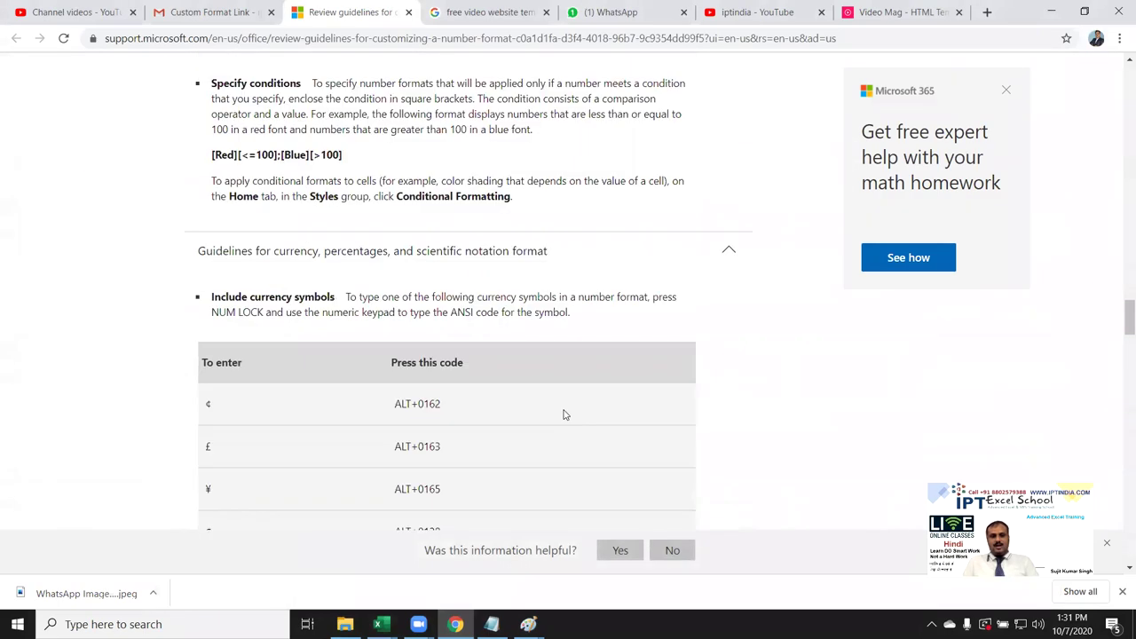
pyautogui.scroll(2, 421, 320)
# Highlight the [Red][<=100];[Blue][>100] example and the conditional formatting note, then show the desktop
pyautogui.moveTo(342, 303); pyautogui.dragTo(238, 303)
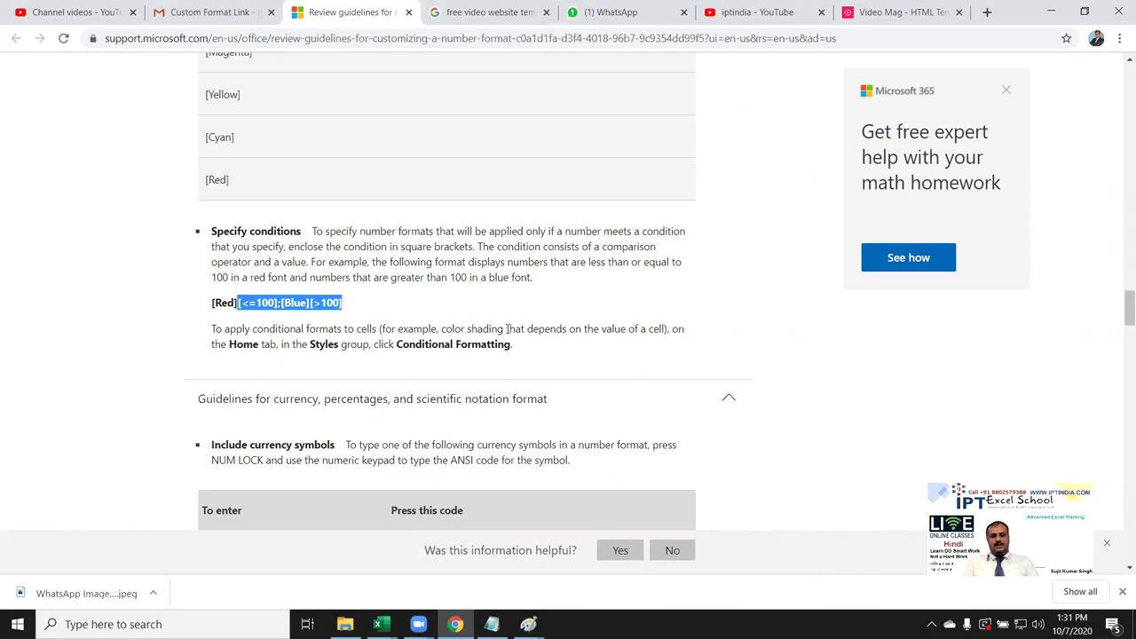
pyautogui.moveTo(529, 329); pyautogui.dragTo(685, 355)
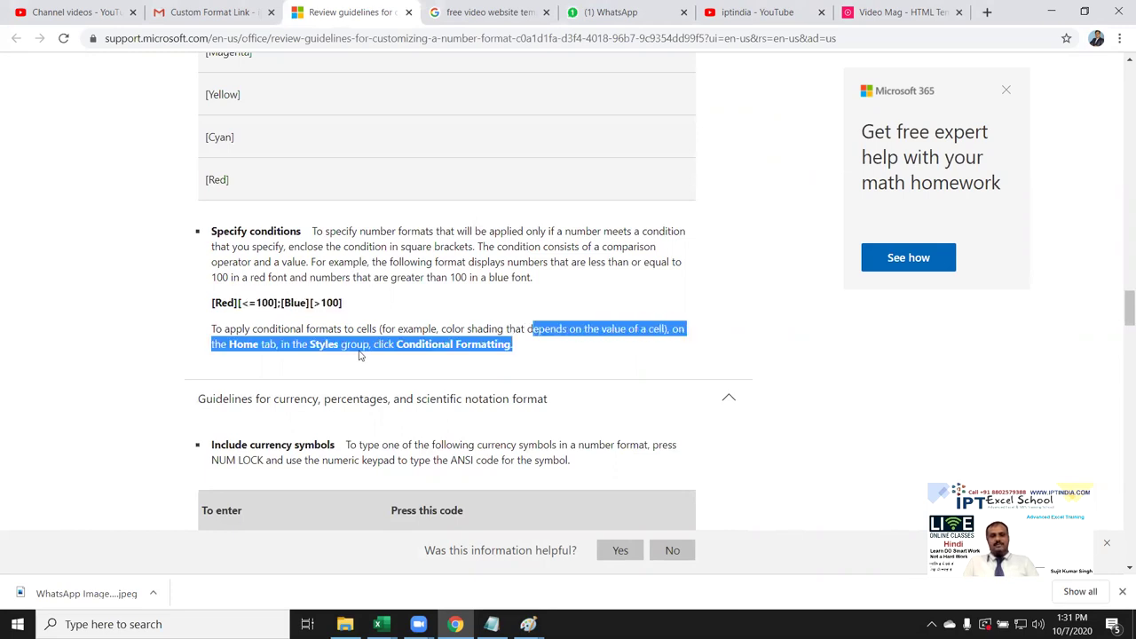
pyautogui.tripleClick(427, 346)
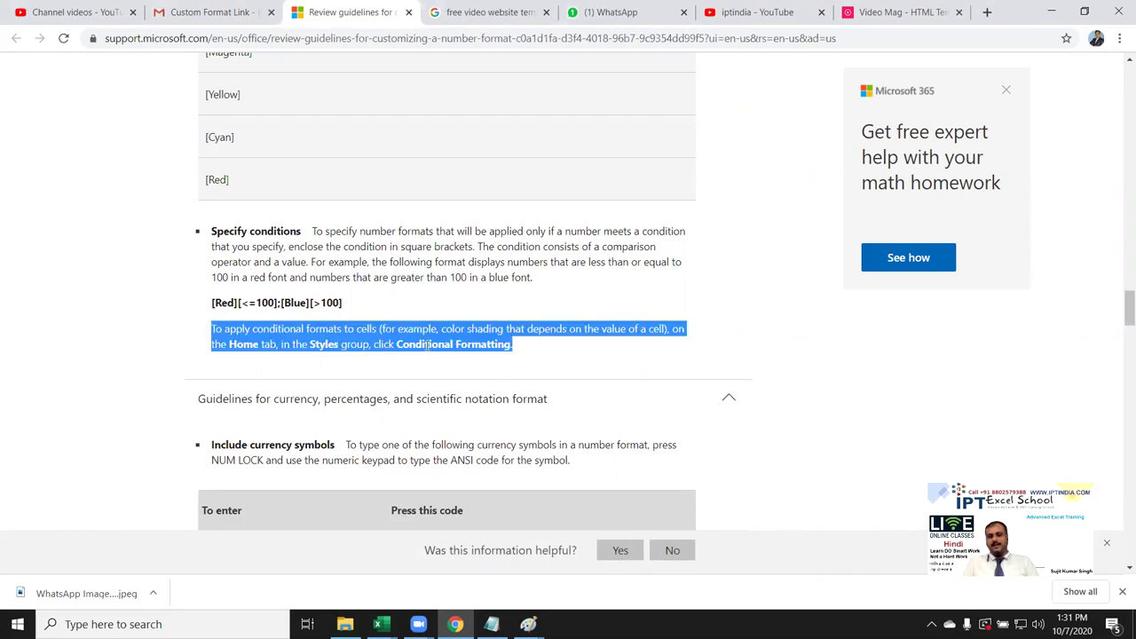
pyautogui.moveTo(384, 306); pyautogui.dragTo(200, 295)
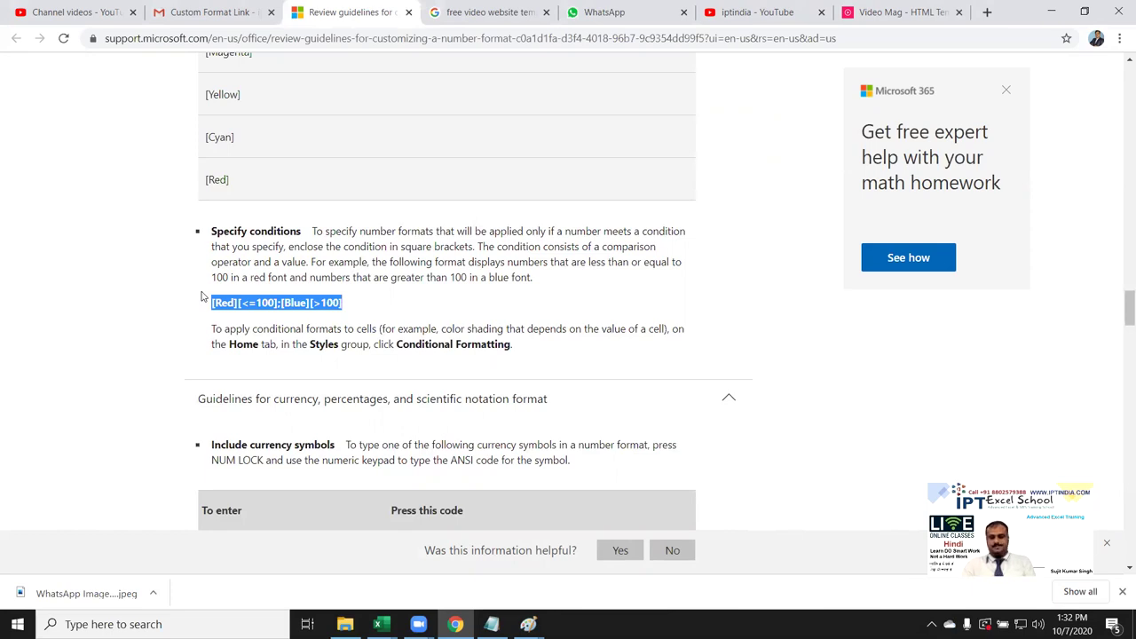
pyautogui.press('super+d')
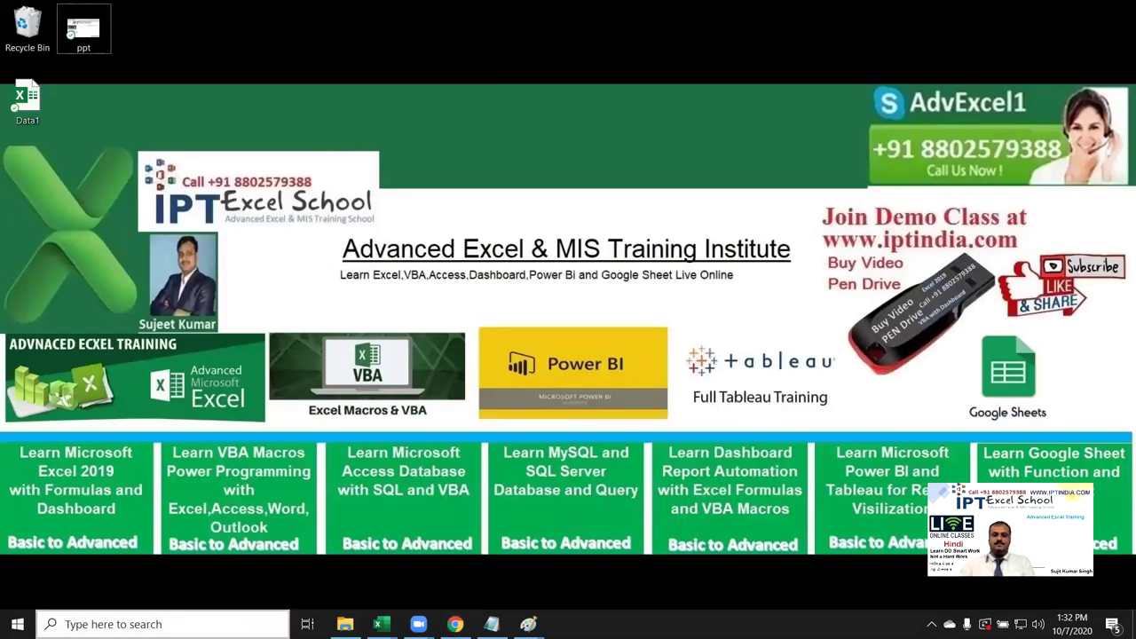